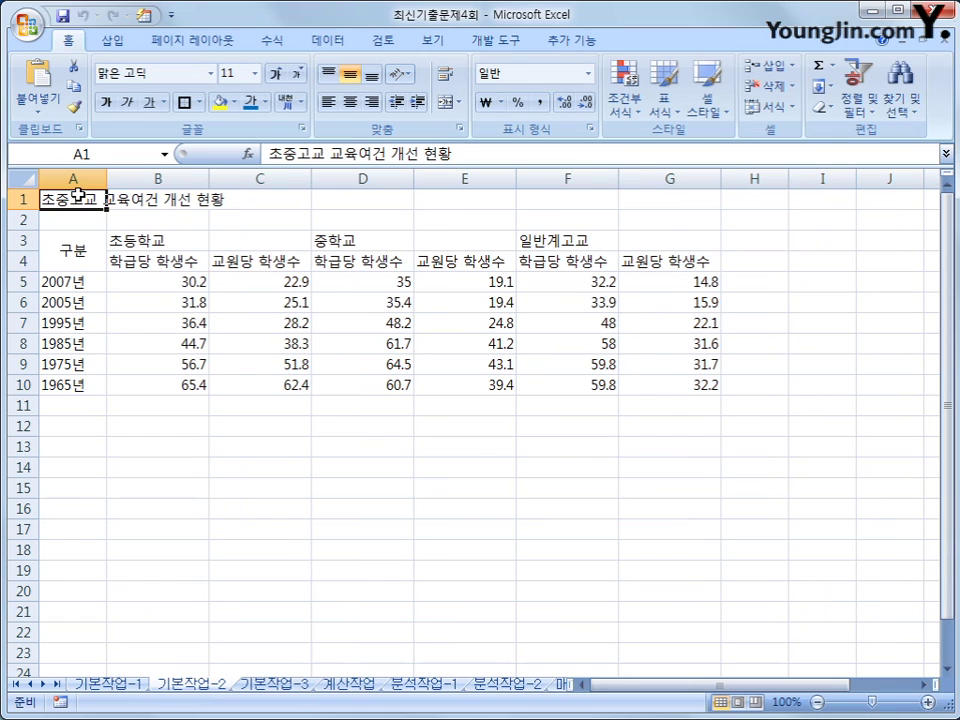
Step: Merge and center the title across A1:G1 and set its font to 궁서체
left_click_drag(76, 192, 661, 179)
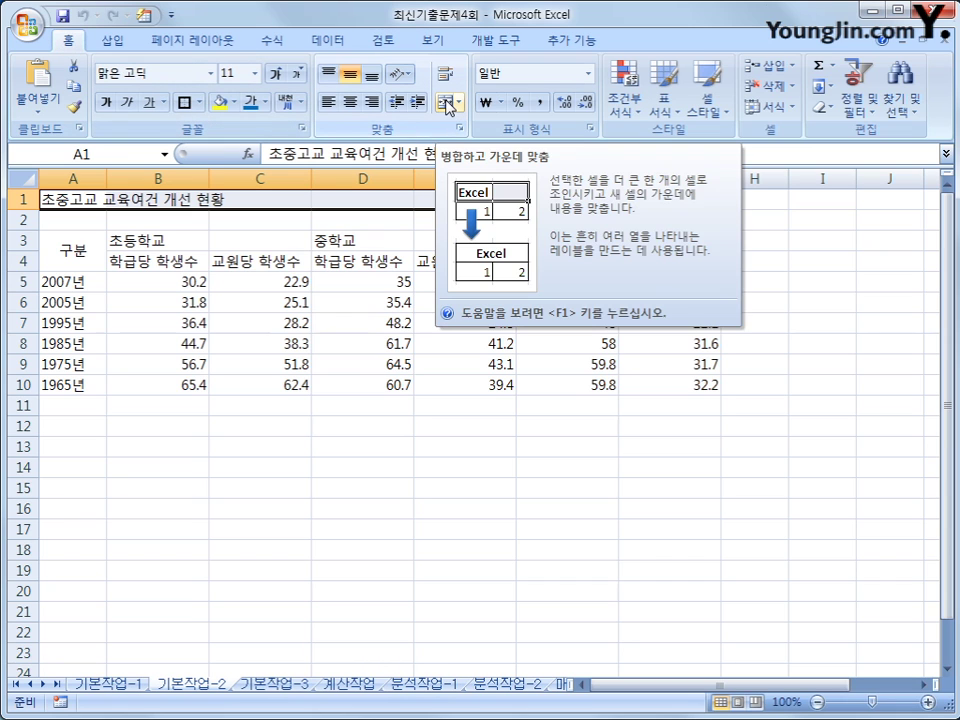
left_click(446, 102)
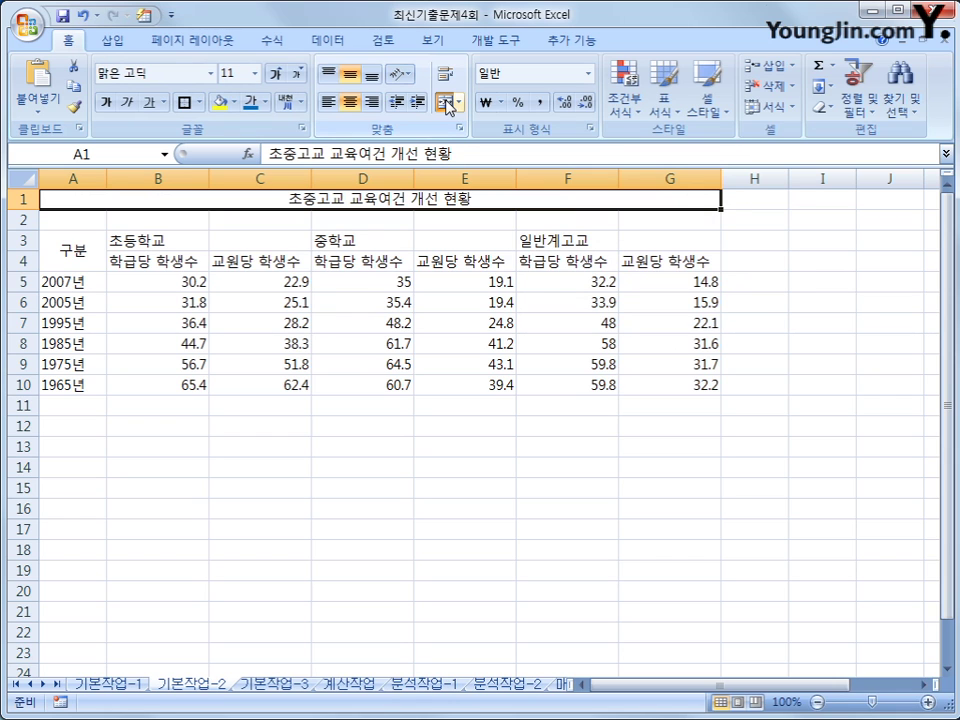
left_click(210, 74)
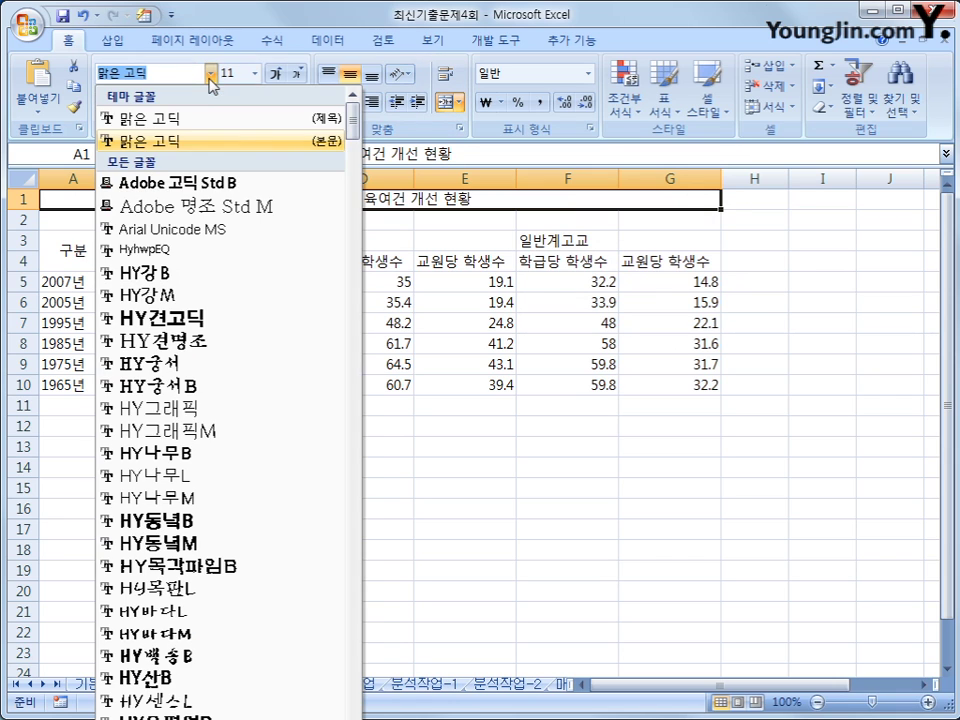
left_click_drag(352, 118, 350, 190)
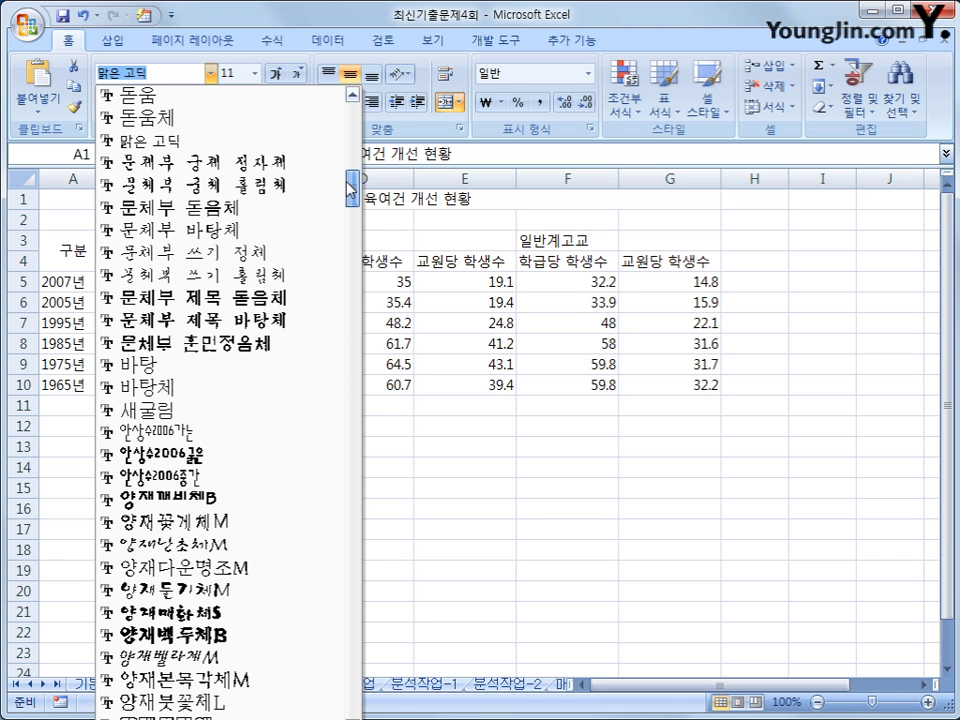
scroll(352, 190, "up", 3)
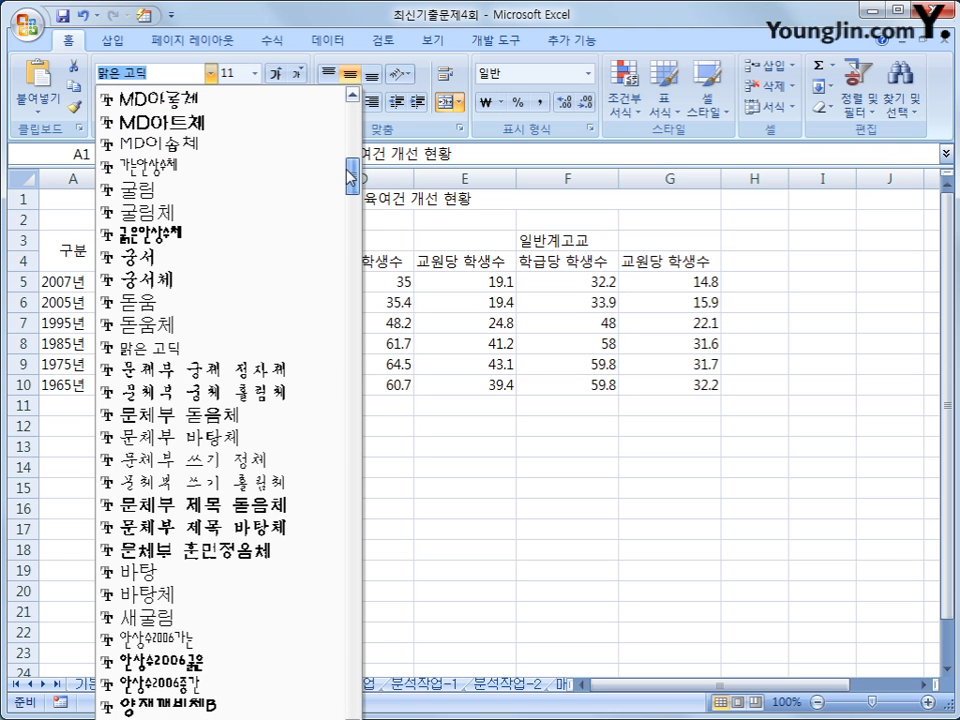
left_click(231, 286)
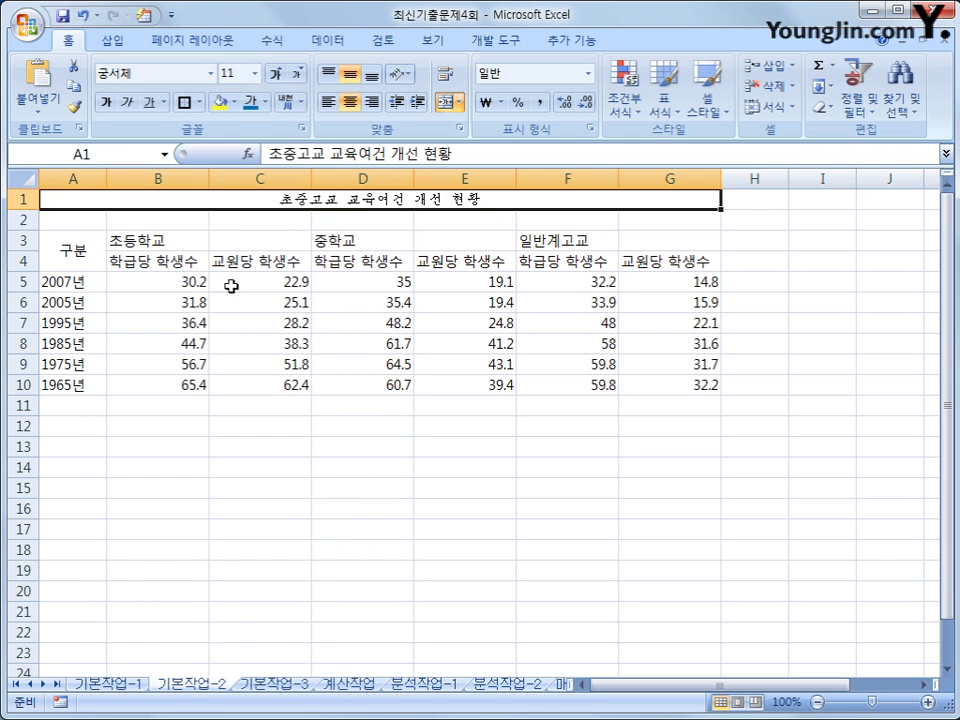
Step: Set the title in row 1 to font size 17 with bold and underline
left_click(257, 75)
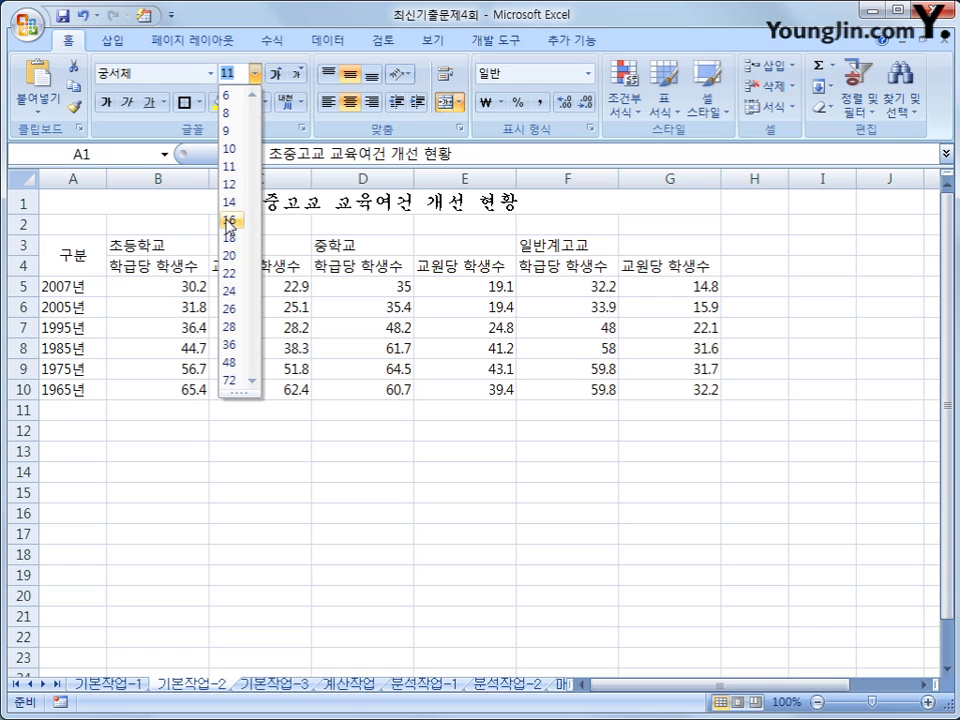
type("17")
key("Return")
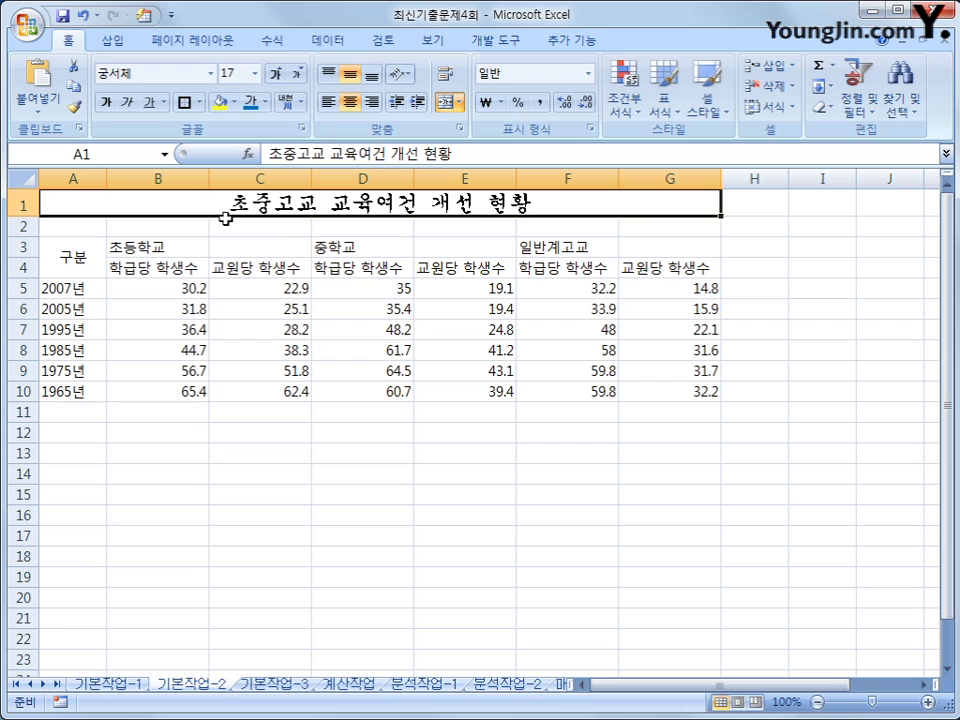
left_click(106, 104)
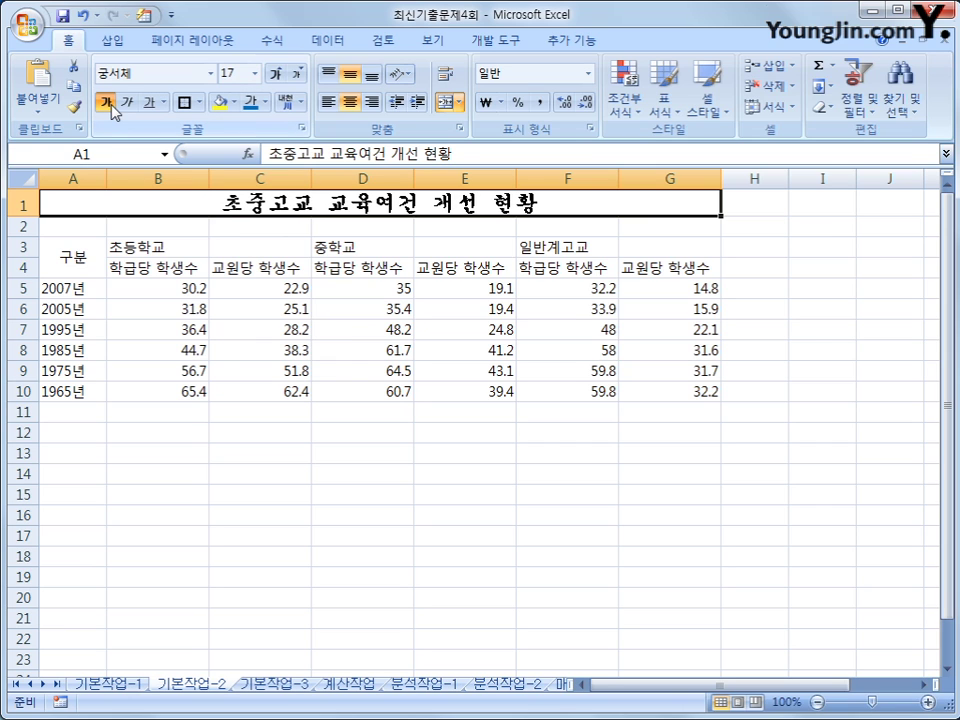
left_click(148, 103)
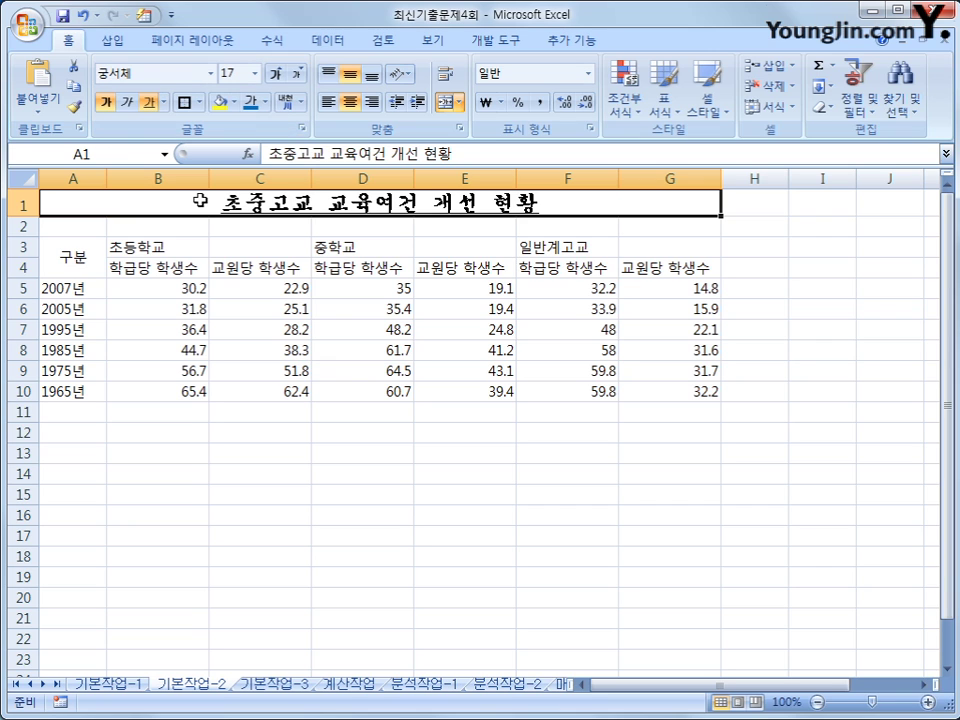
left_click(246, 491)
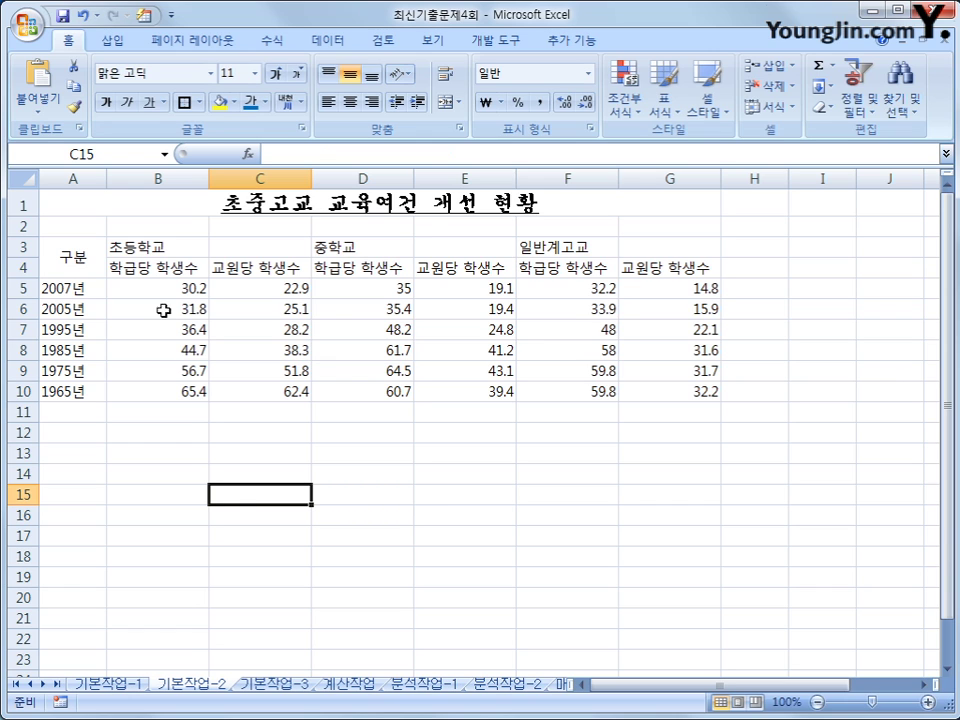
Step: Merge and center each of the school headings across B3:C3, D3:E3 and F3:G3
left_click_drag(141, 246, 257, 250)
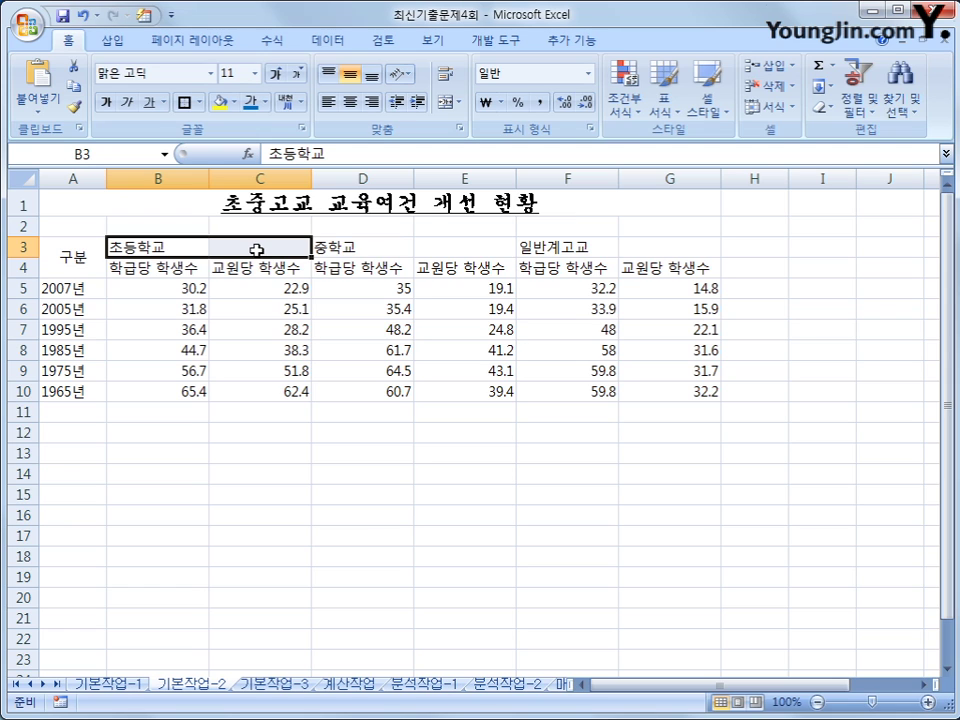
left_click_drag(343, 250, 437, 250)
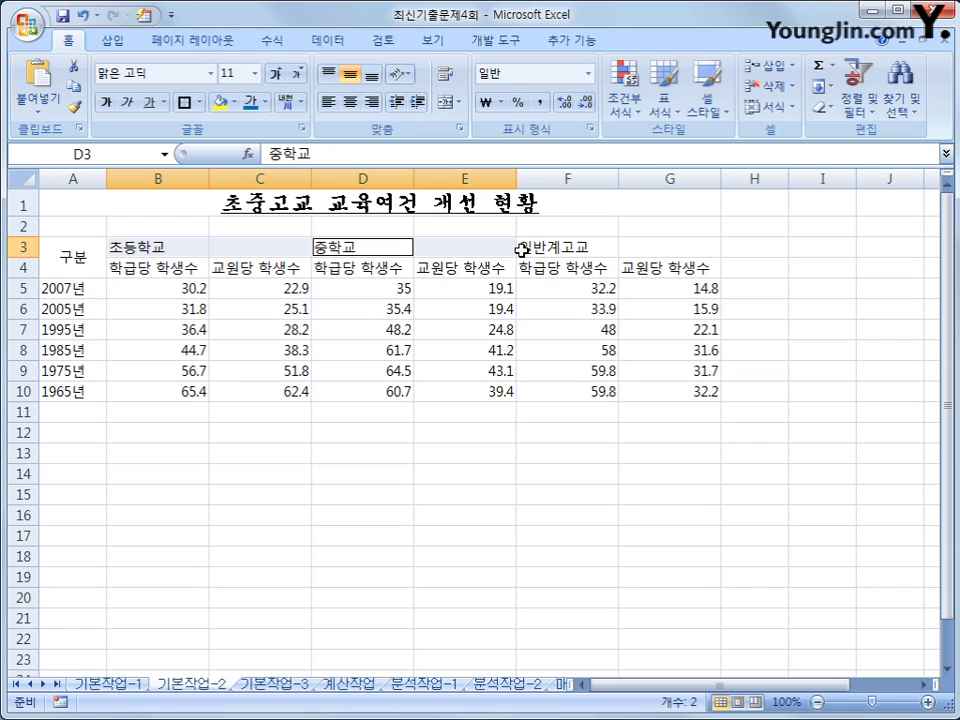
left_click_drag(549, 249, 641, 247)
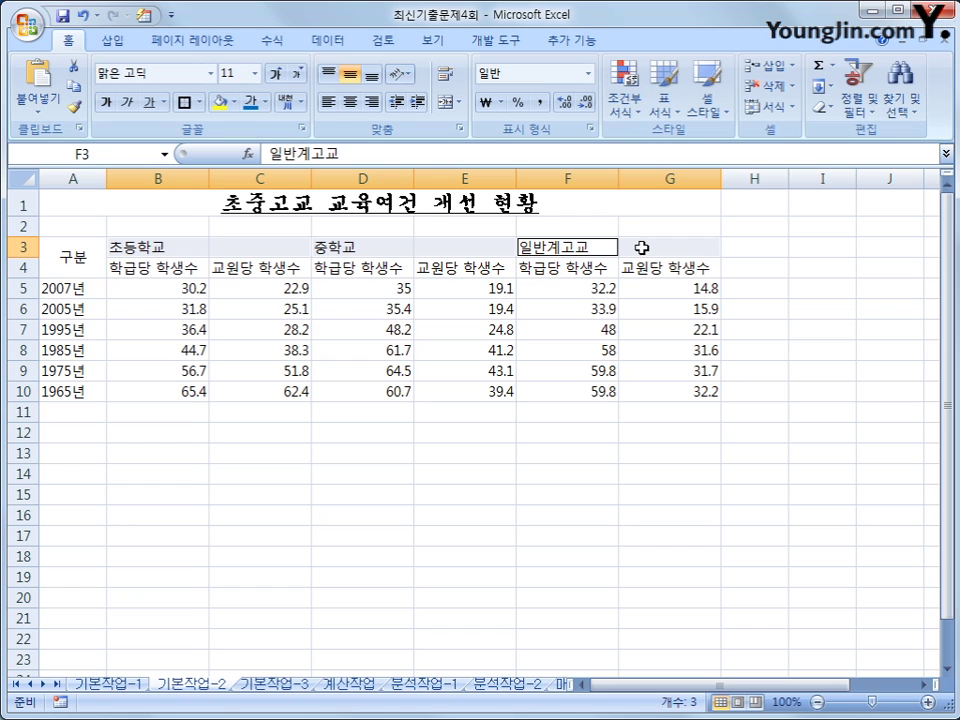
left_click(446, 104)
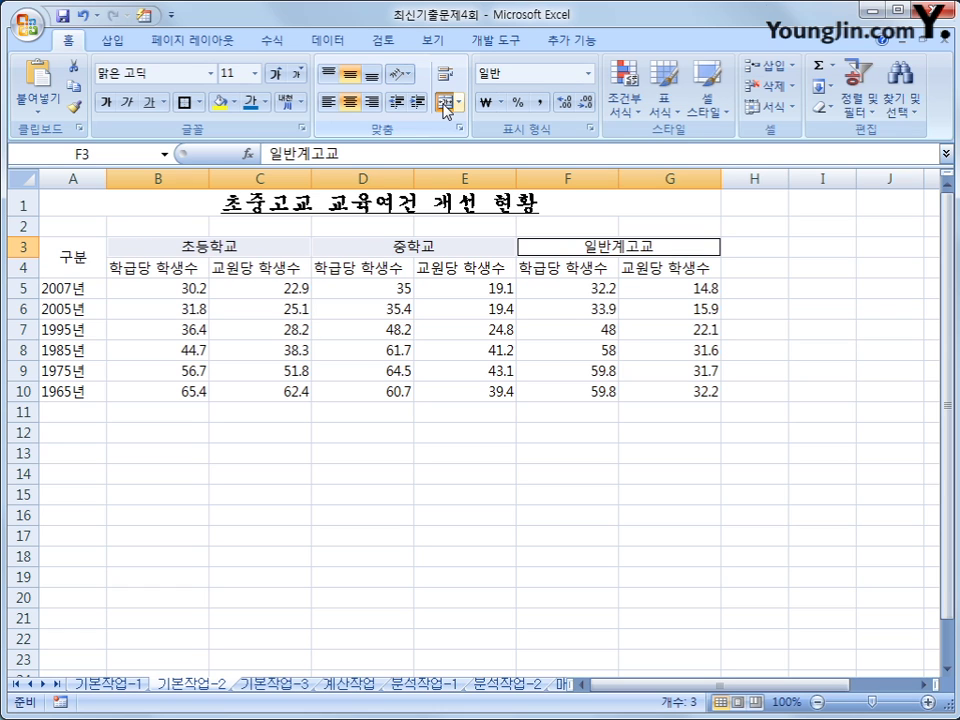
Step: Set the merged school headings in row 3 to the 굴림체 font at size 12
left_click(210, 74)
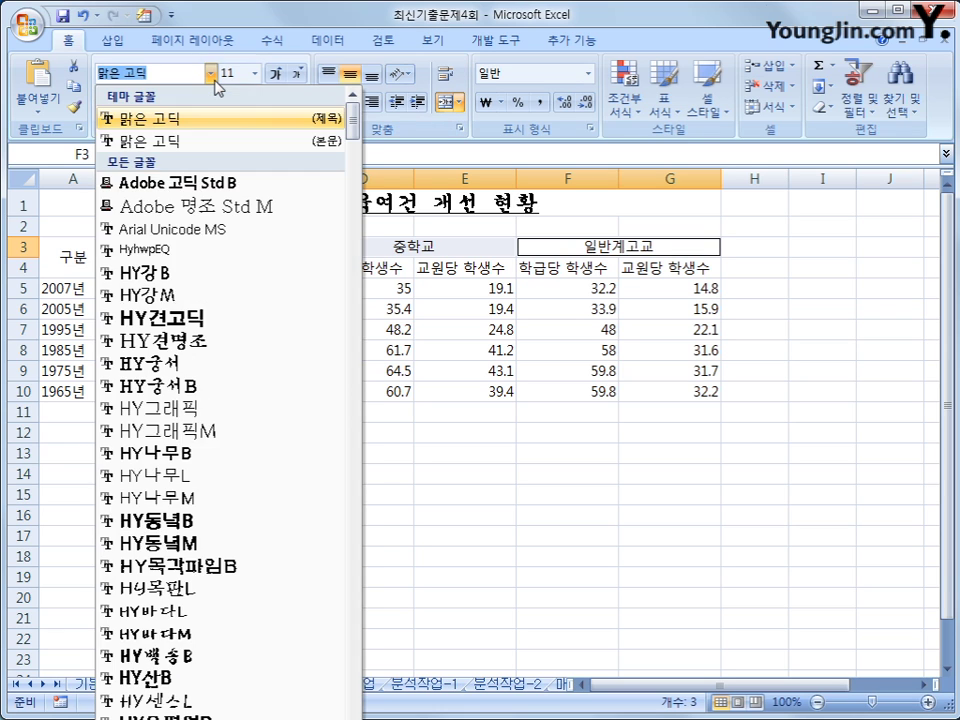
left_click_drag(368, 144, 367, 172)
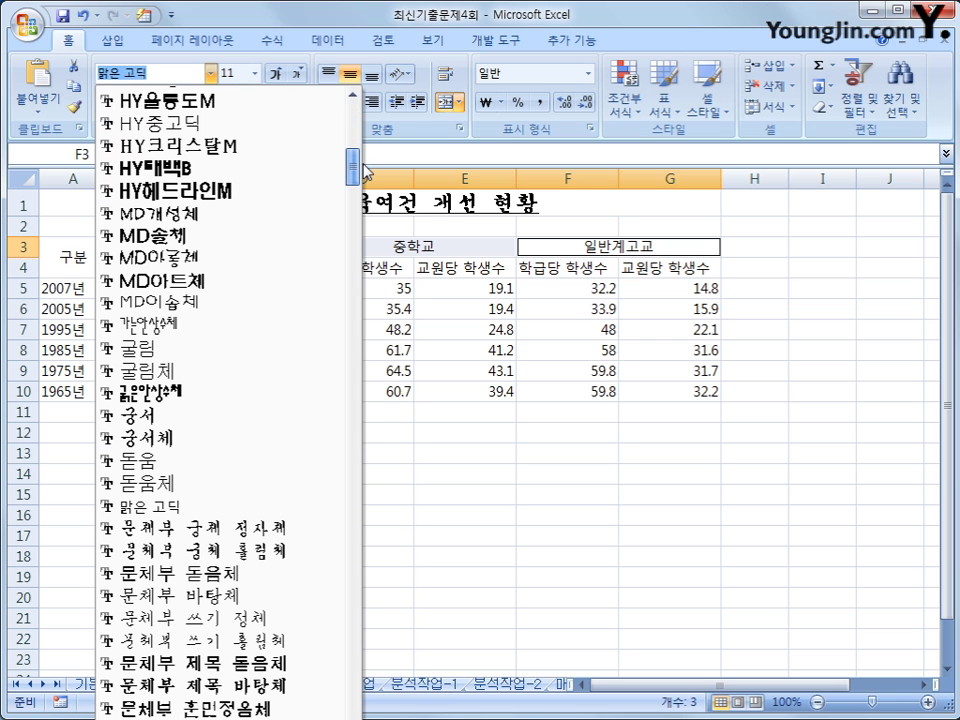
left_click(241, 366)
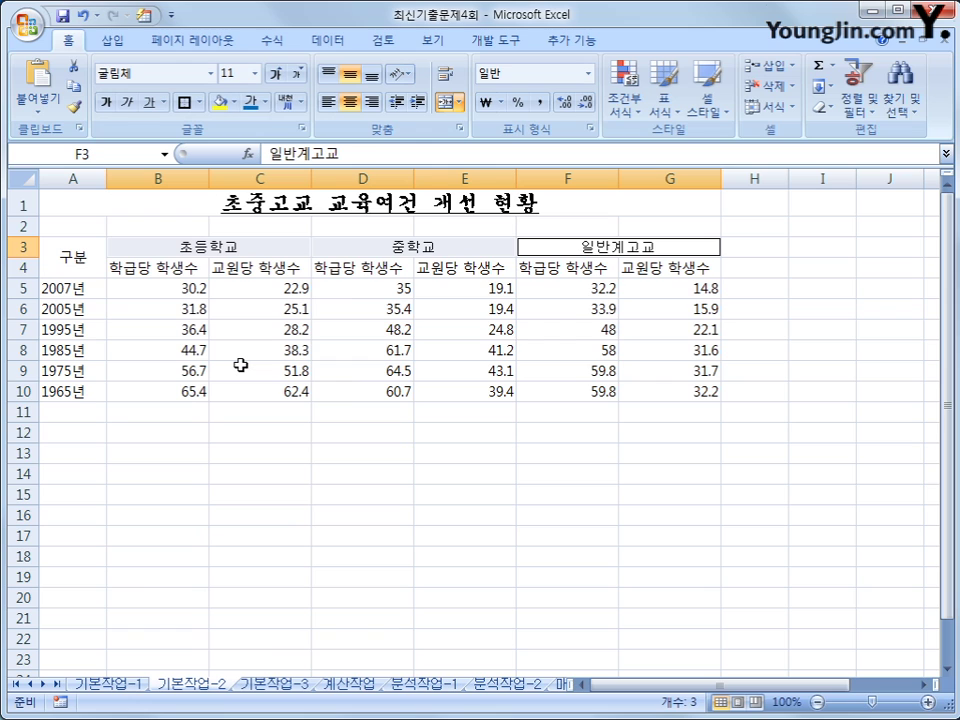
left_click(270, 76)
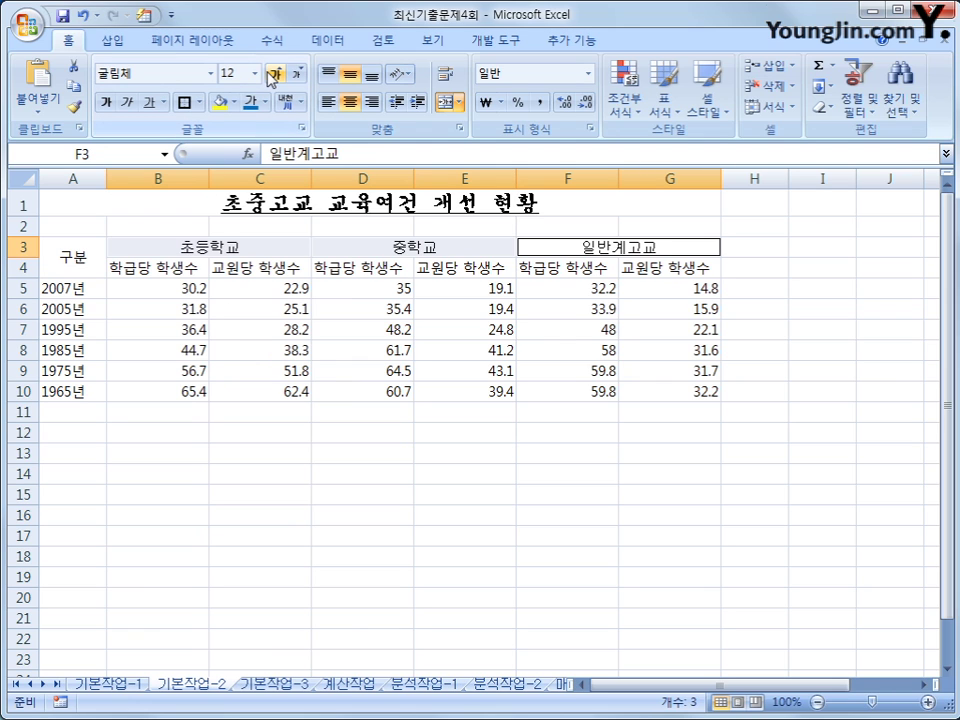
Step: Color the row 3 school headings' text standard blue and fill their cells with yellow
left_click(265, 102)
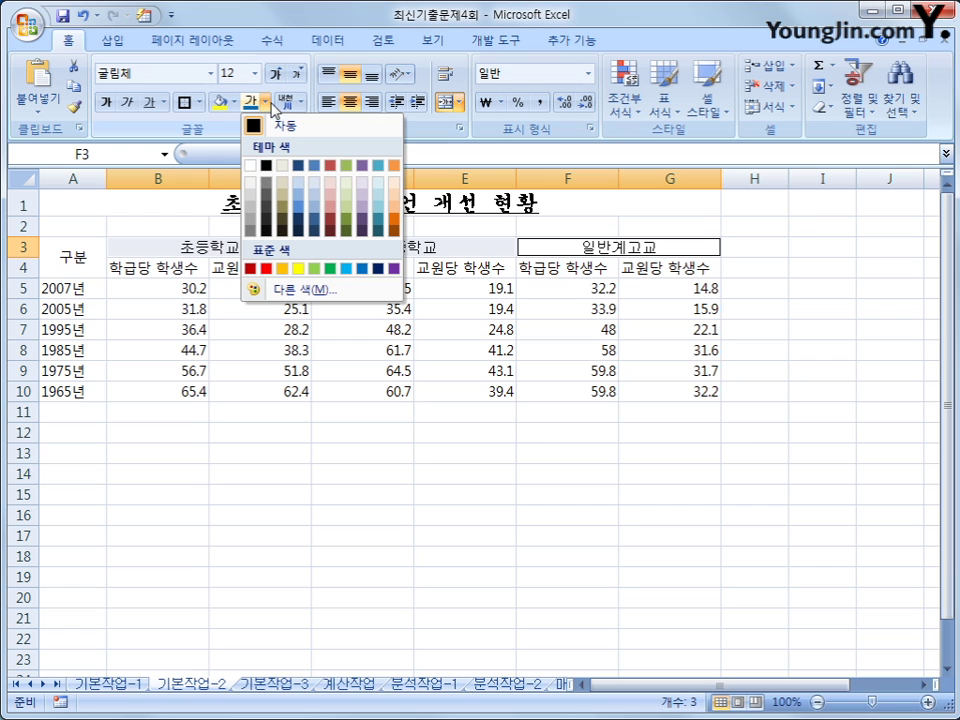
left_click(364, 269)
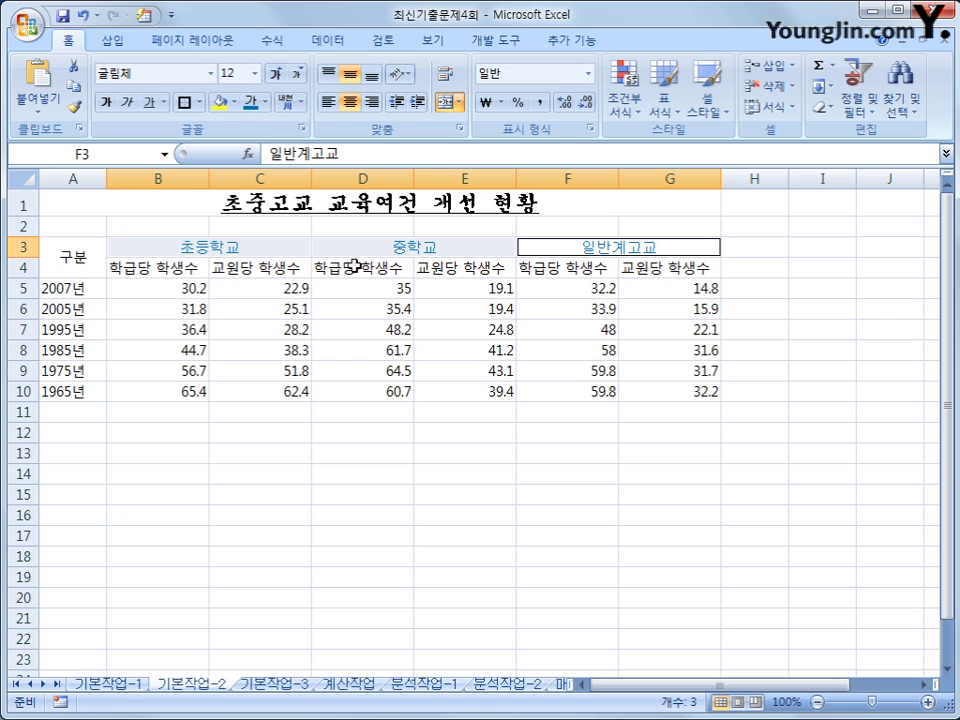
left_click(221, 110)
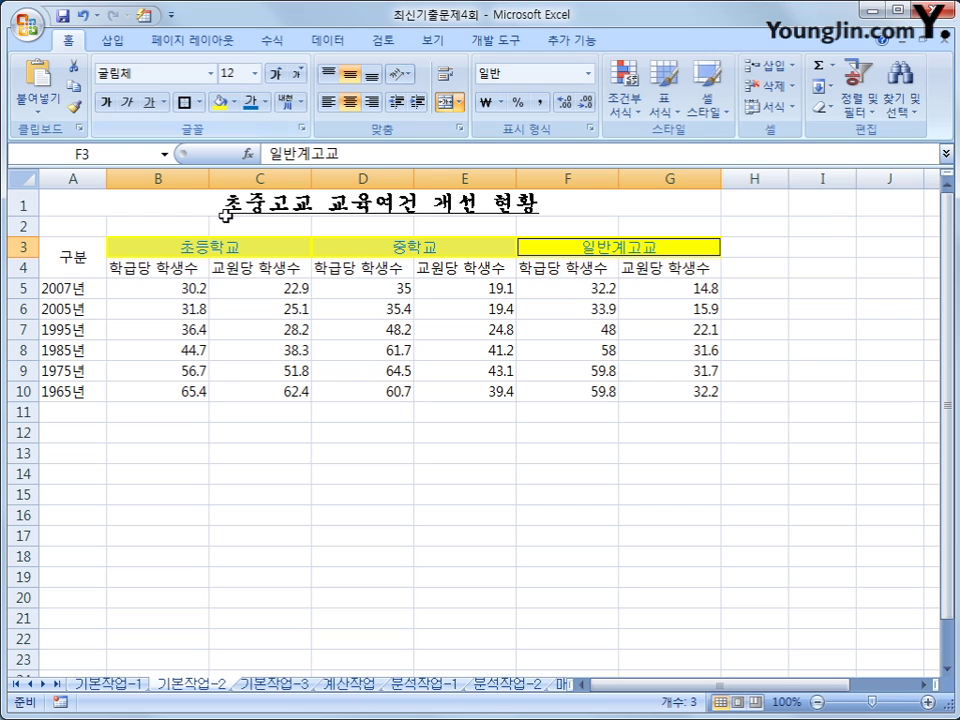
Step: Apply the custom number format G/표준"명" to the data range B5:G10
left_click(199, 288)
left_click_drag(199, 288, 666, 395)
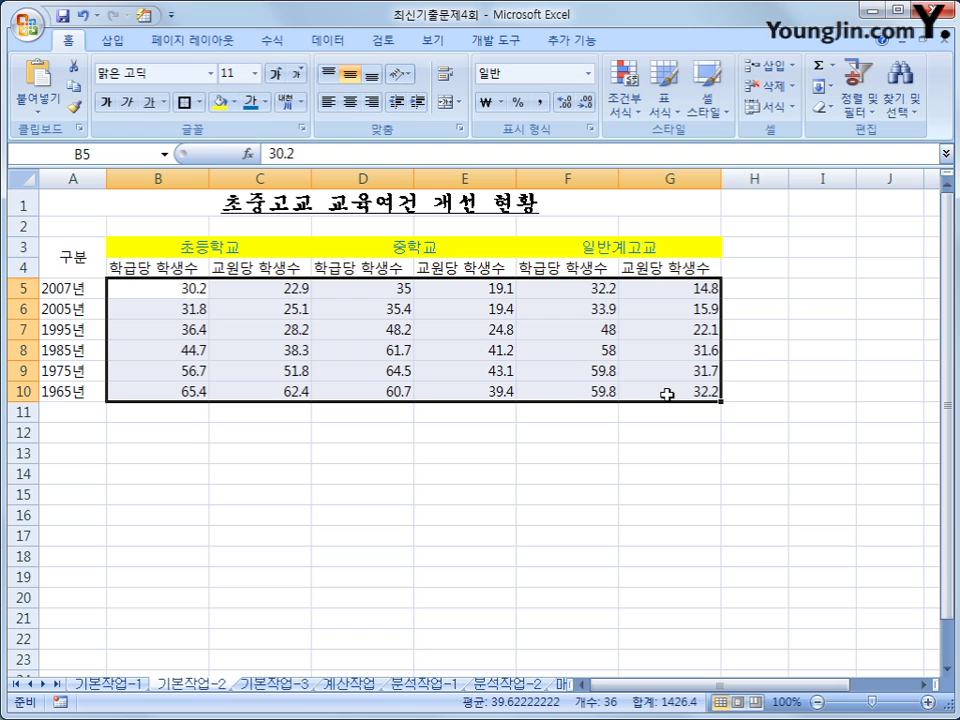
right_click(396, 324)
left_click(520, 563)
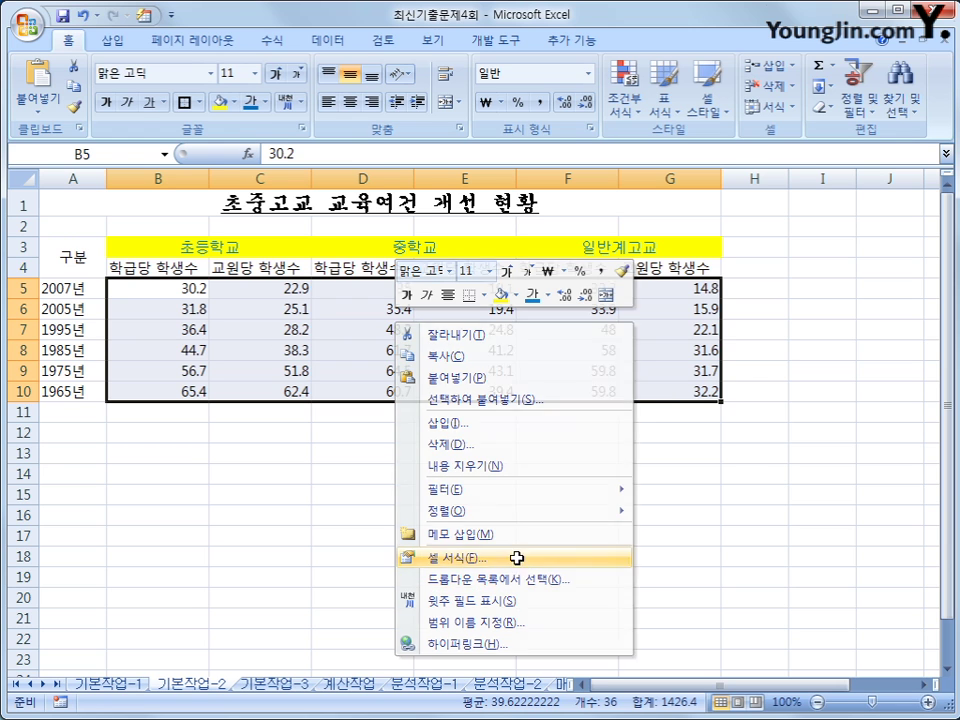
left_click(285, 360)
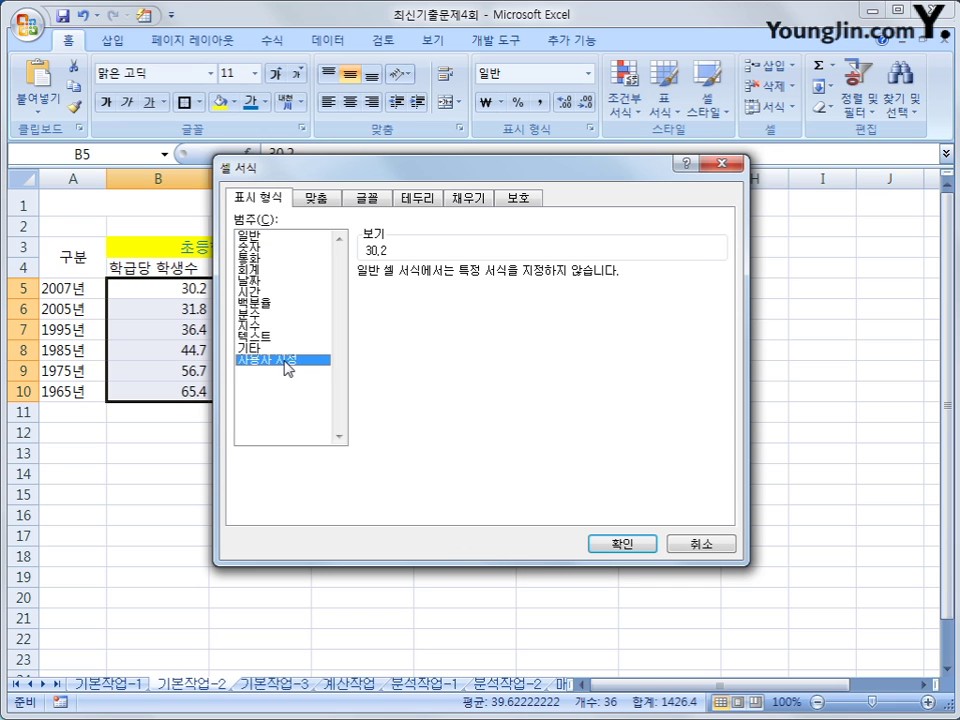
left_click_drag(470, 175, 608, 262)
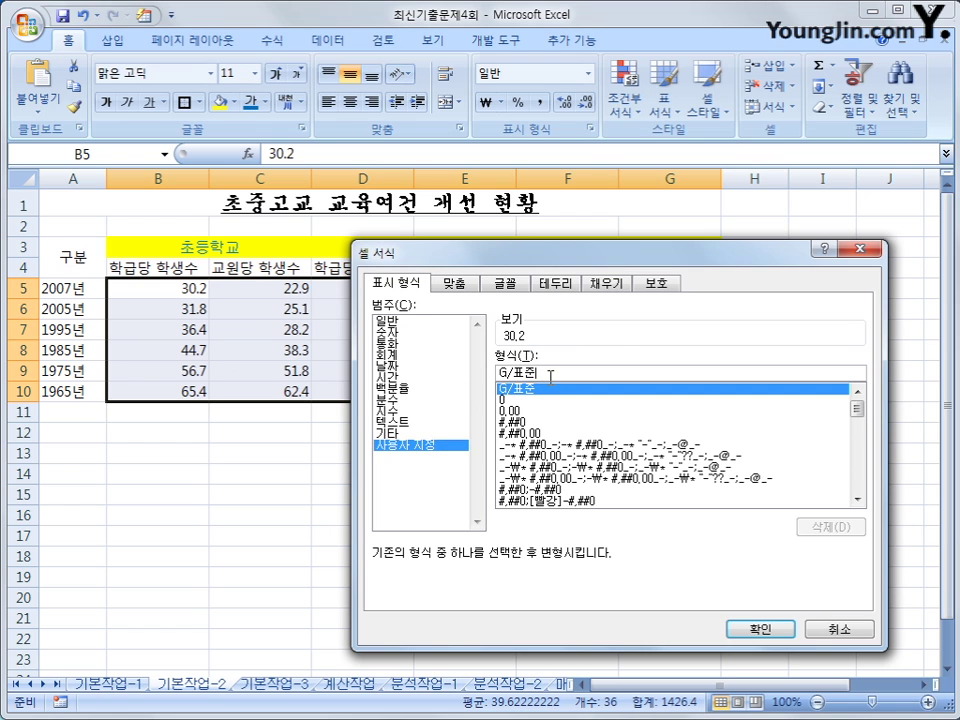
type("\"")
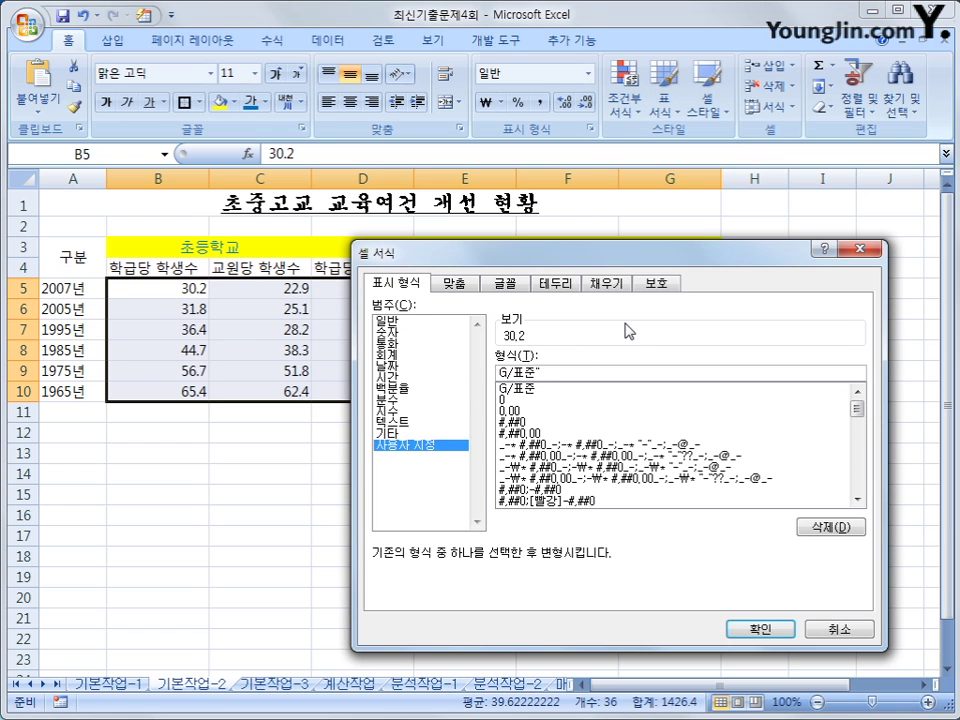
type("aud")
type("\"")
left_click_drag(608, 265, 514, 251)
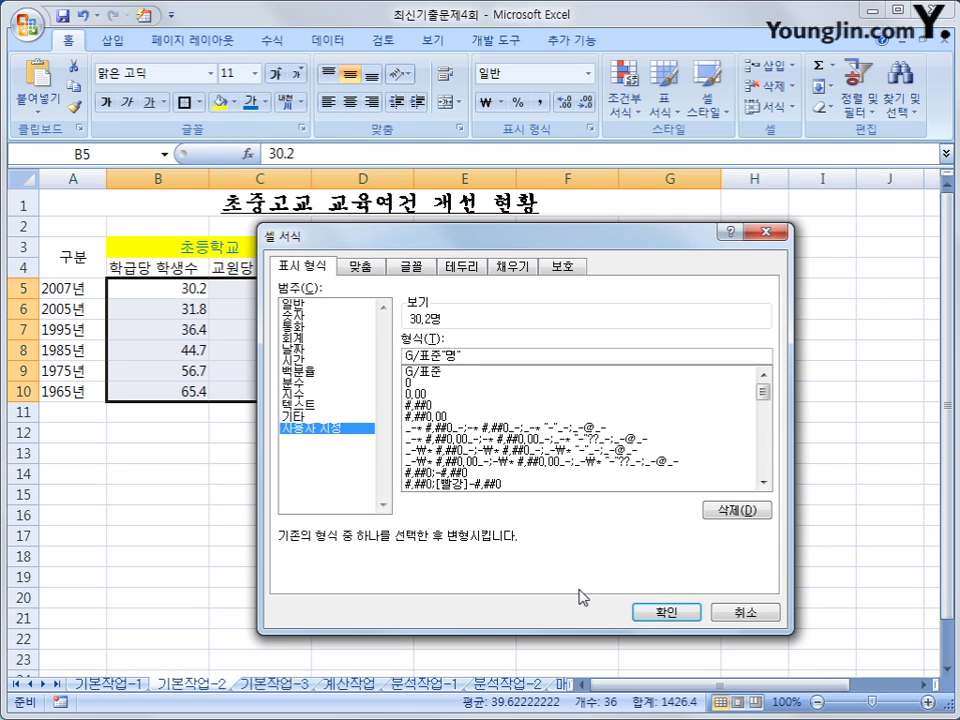
left_click(651, 613)
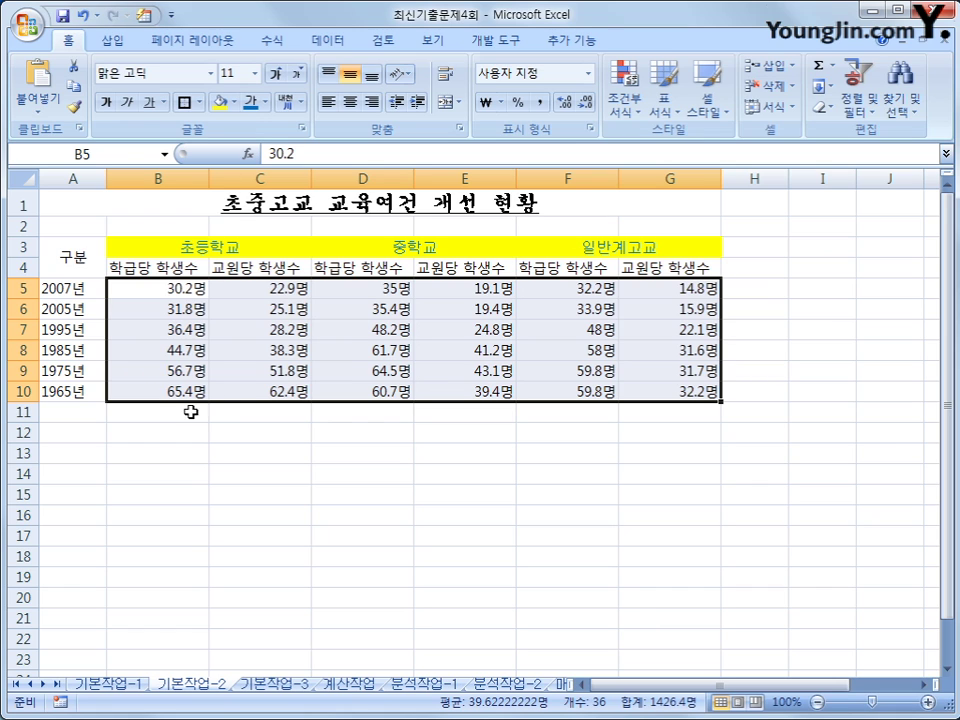
Step: Insert a comment on cell B10, replacing the default author text with 초등학교 교원당 최고학생 수
left_click(164, 389)
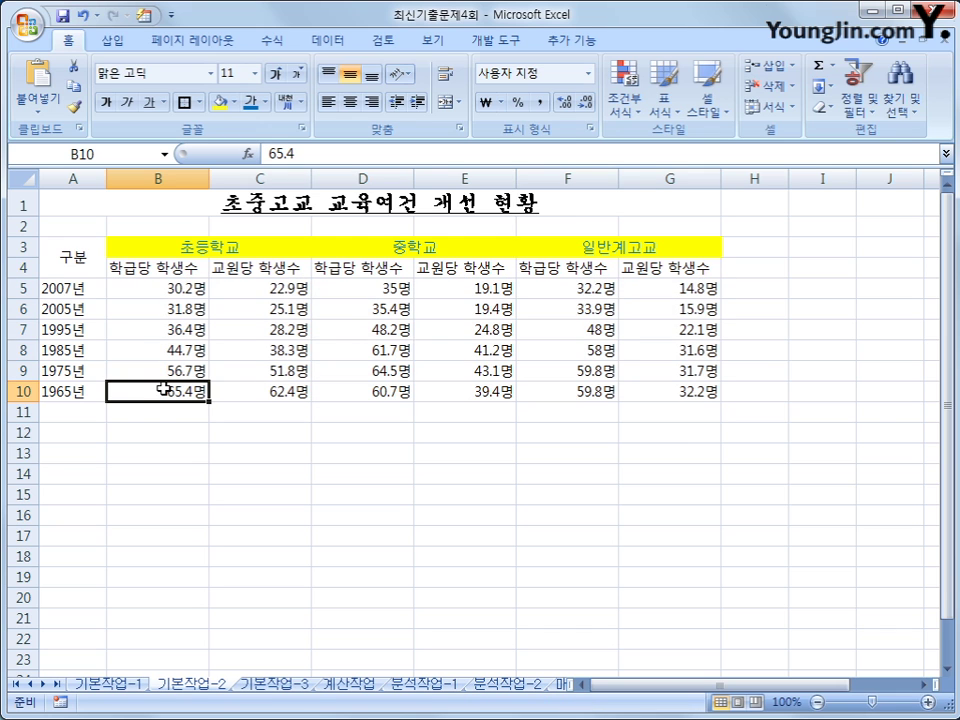
right_click(165, 392)
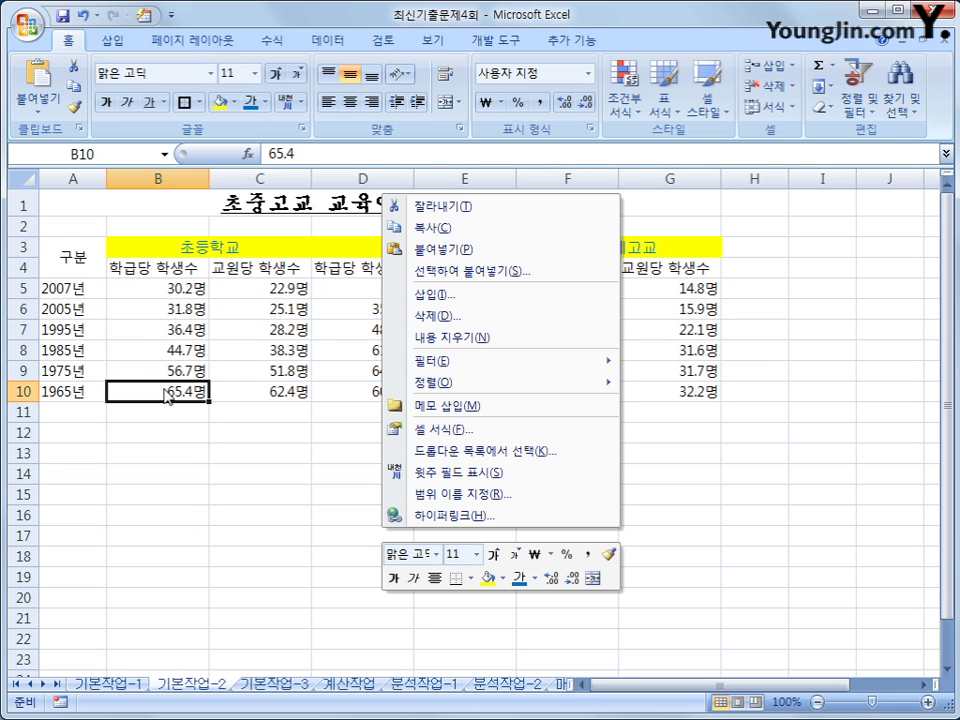
left_click(537, 409)
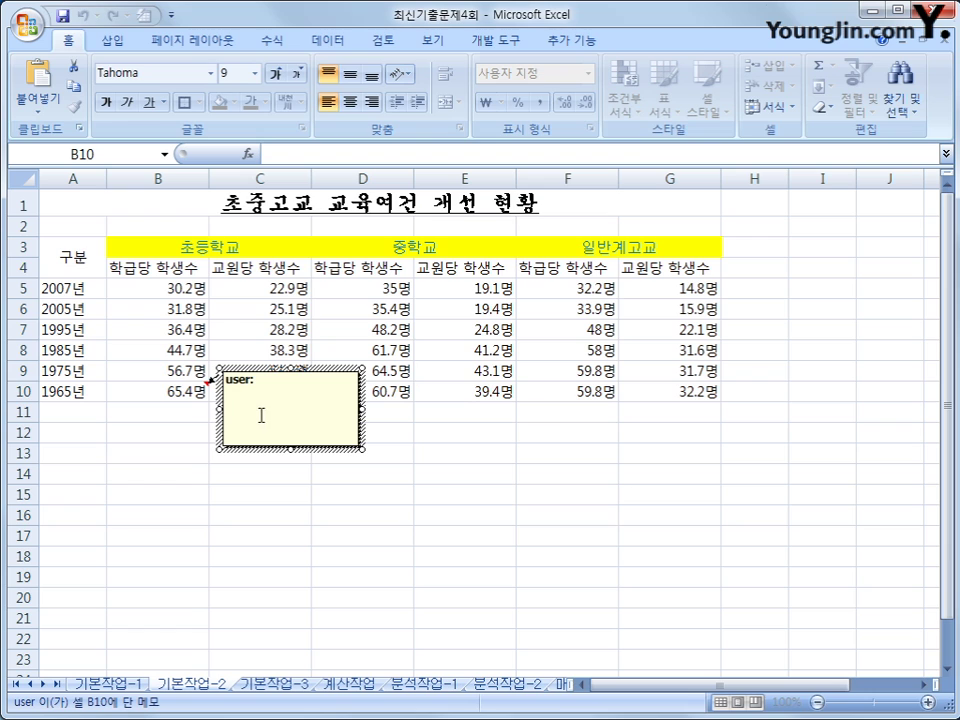
key("BackSpace")
key("BackSpace")
key("BackSpace")
key("BackSpace")
key("BackSpace")
key("BackSpace")
type("초등학교")
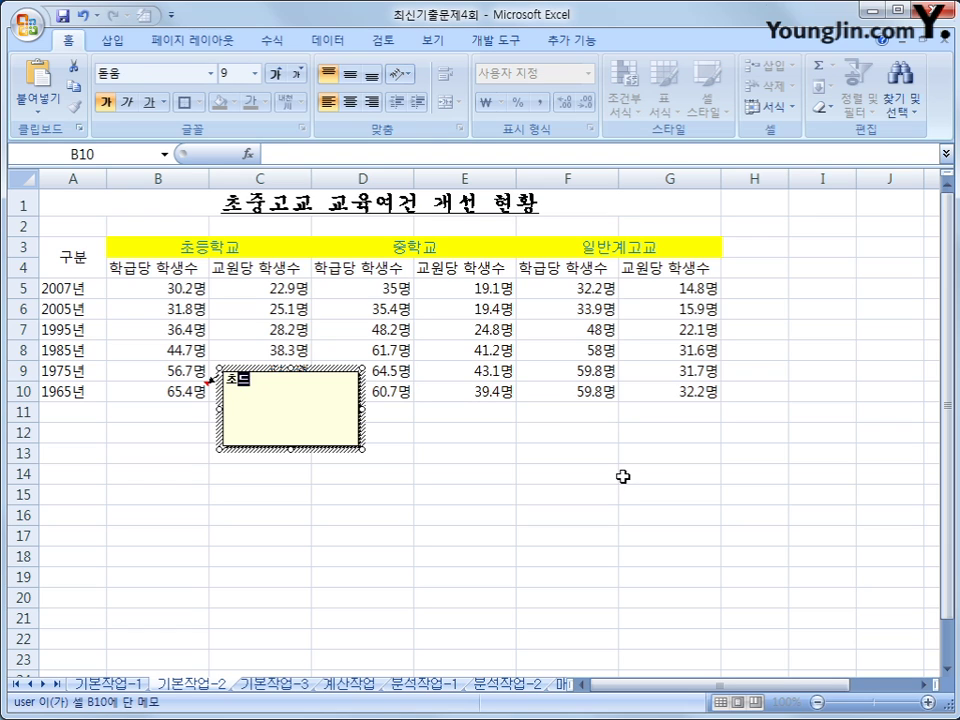
type(" 교")
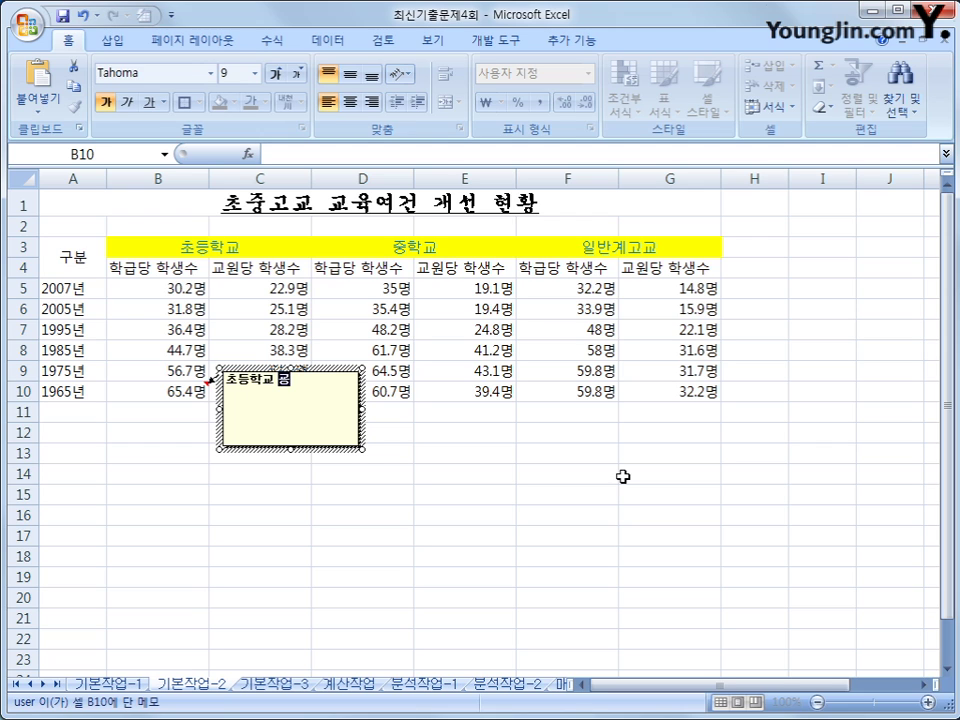
type("원당 초고학생")
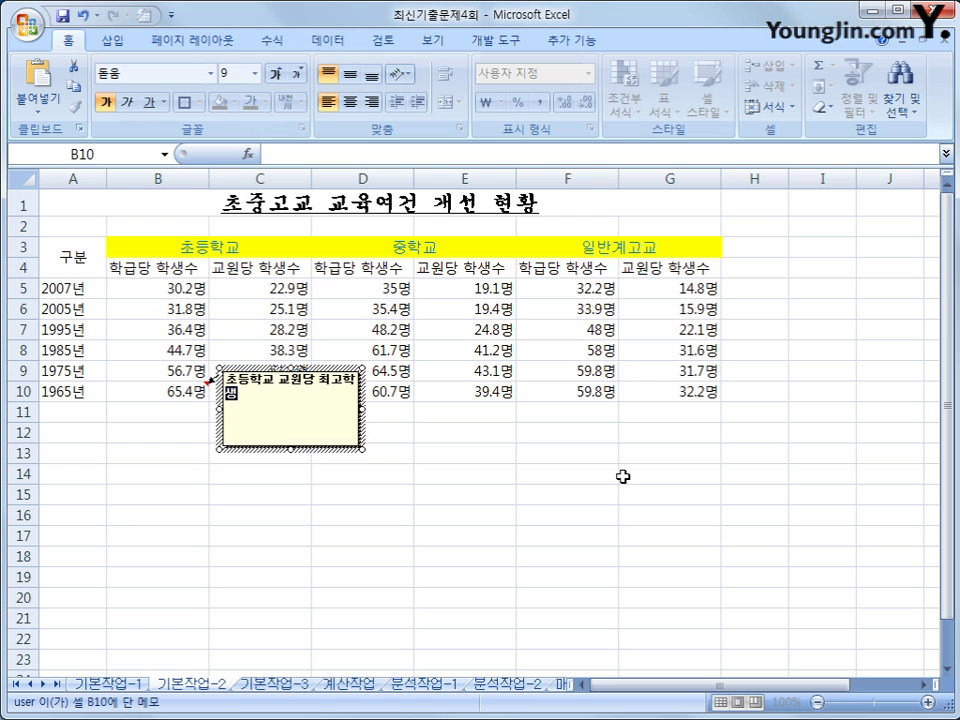
type(" 수")
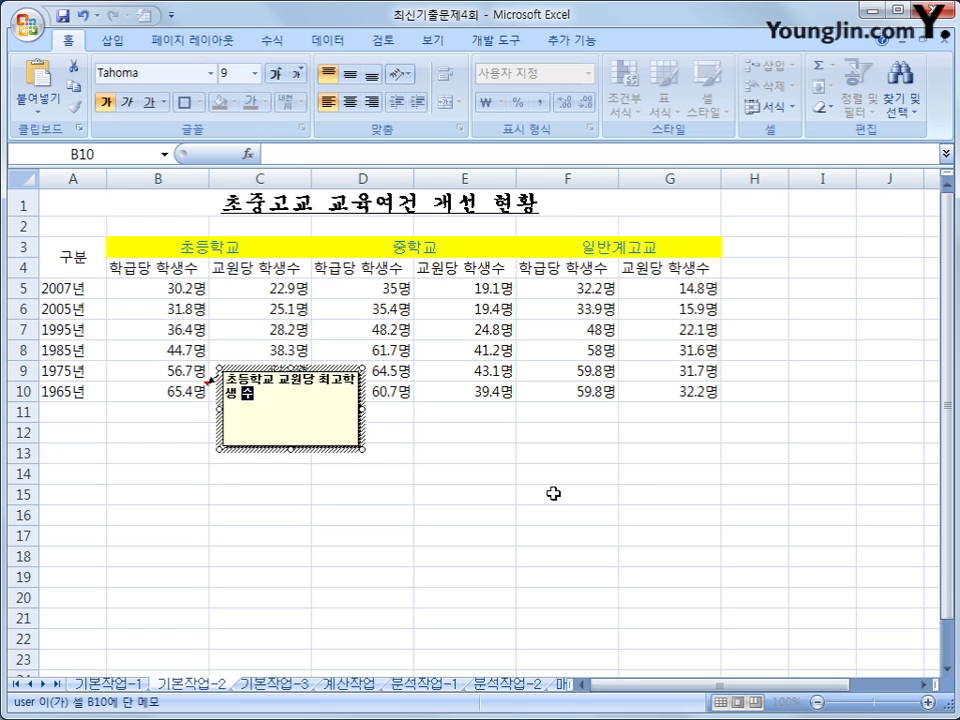
Step: Set the comment on cell B10 to always be displayed
left_click(167, 395)
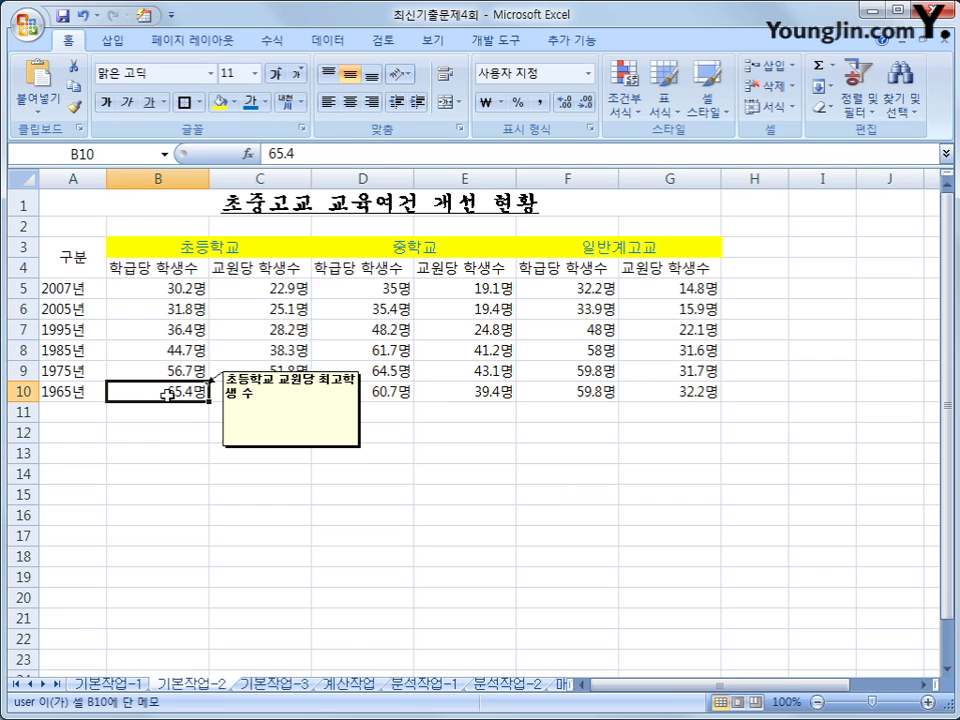
right_click(167, 395)
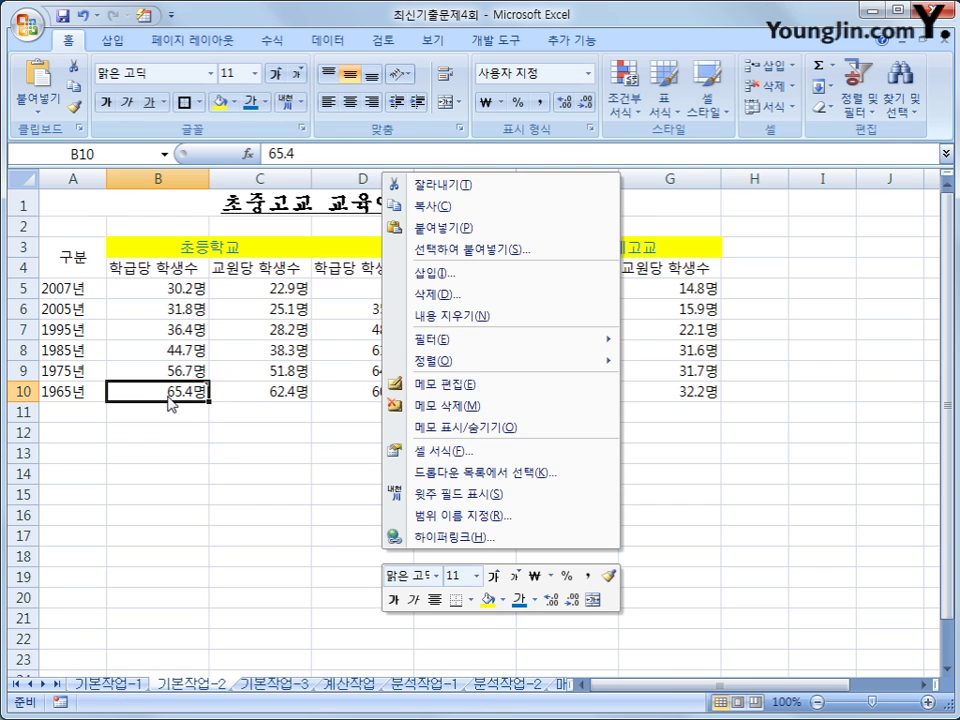
left_click(428, 433)
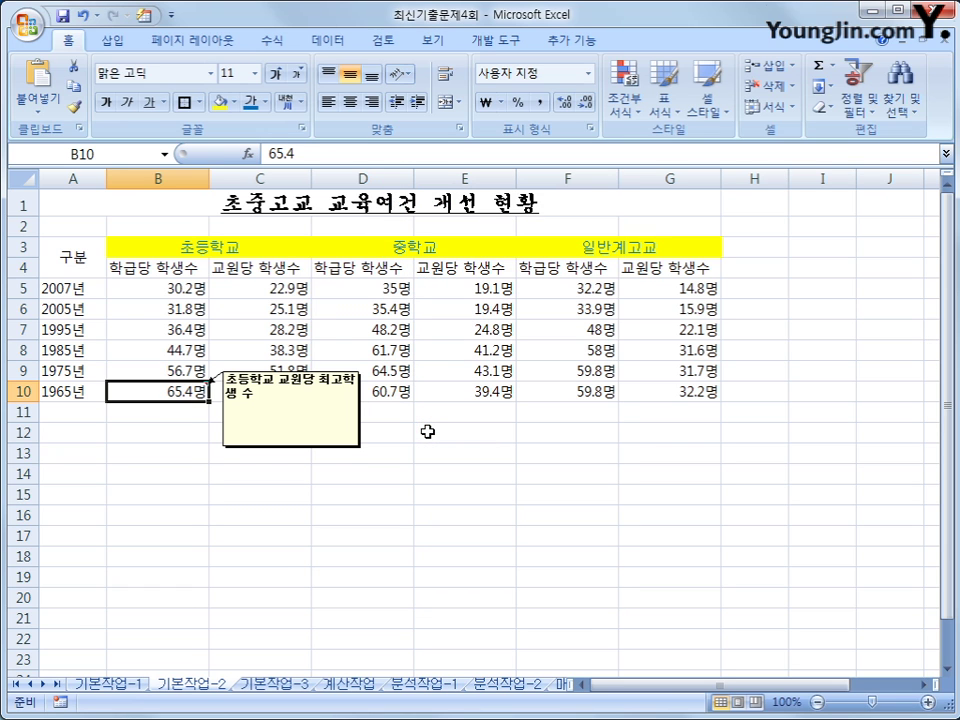
Step: Turn on automatic sizing (자동 크기) in the format of the B10 comment box
left_click(246, 370)
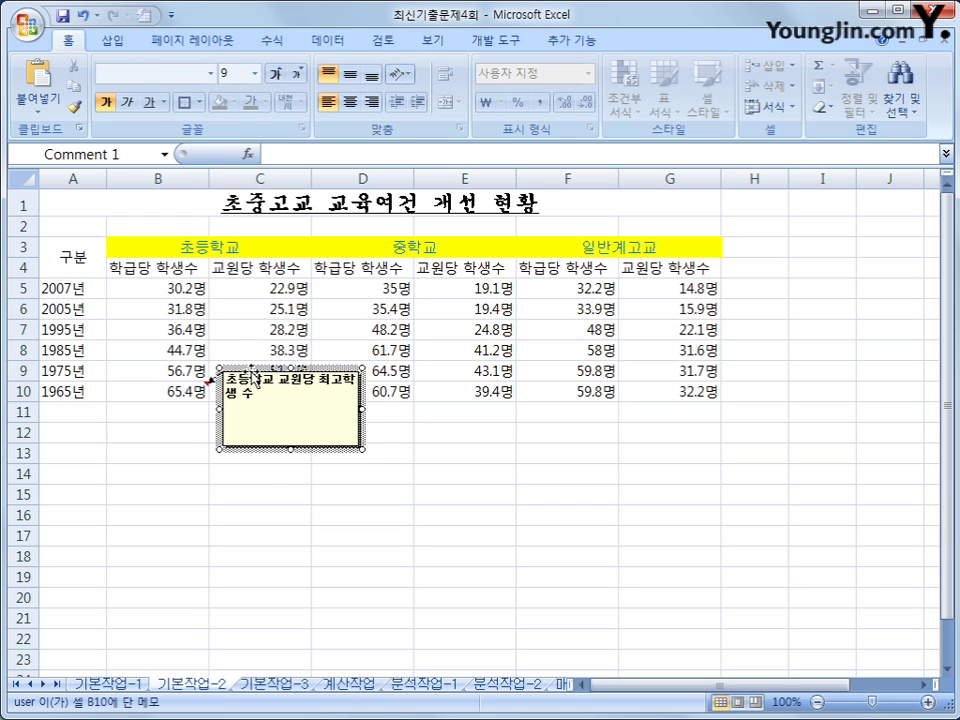
right_click(252, 366)
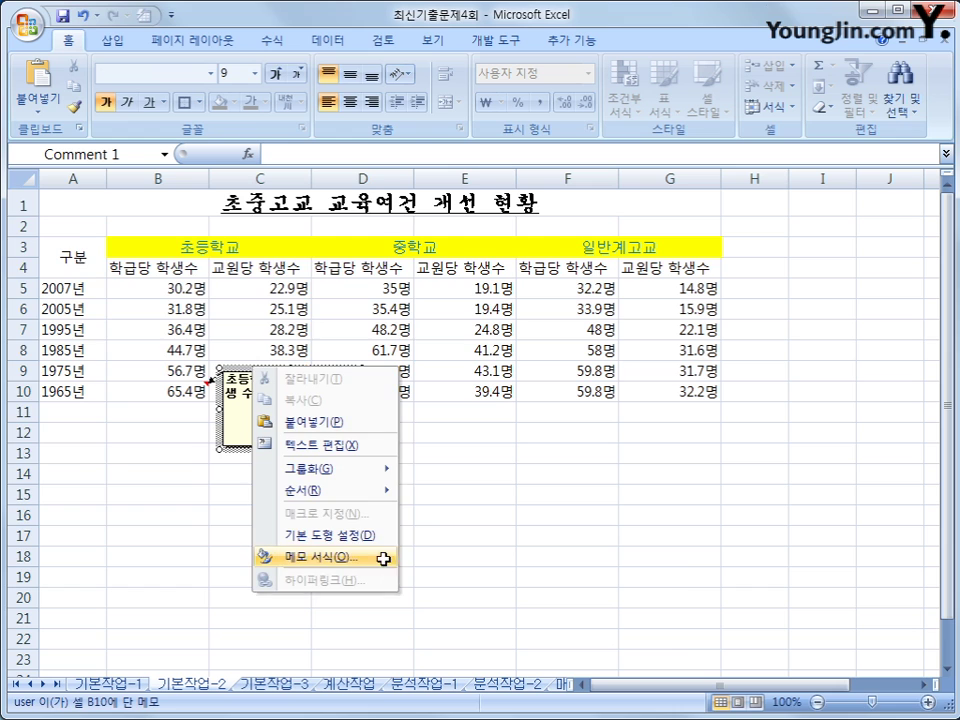
left_click(383, 557)
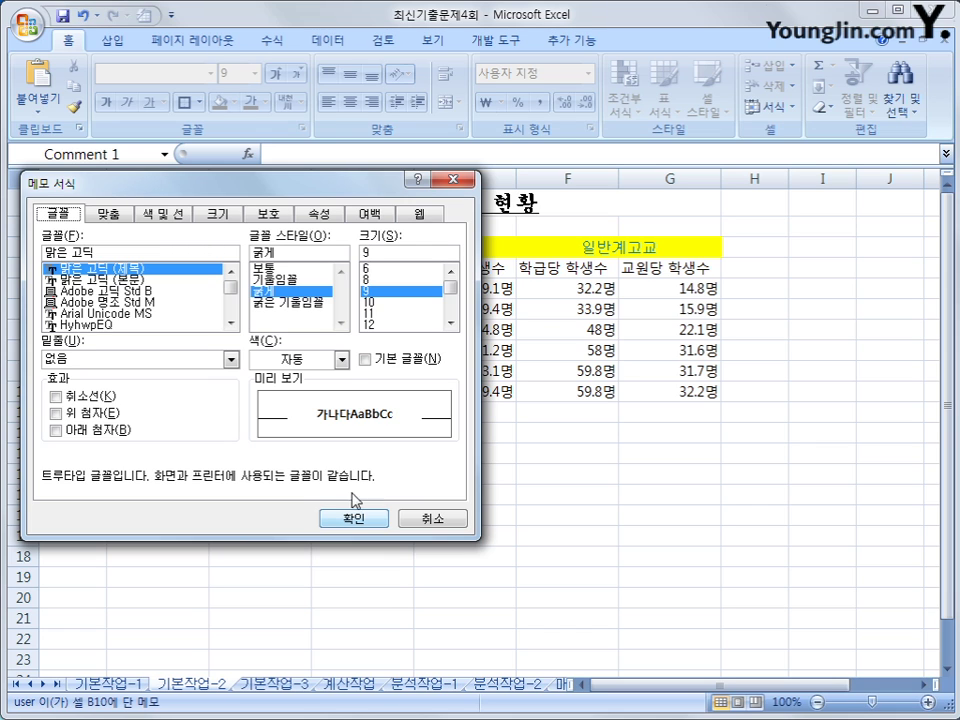
left_click(102, 217)
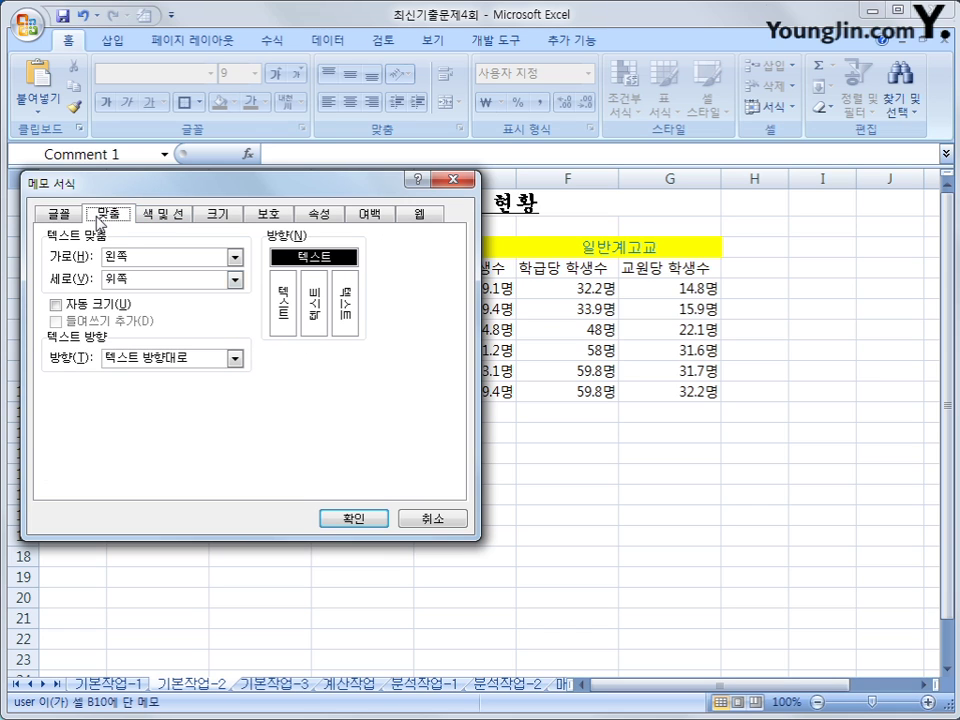
left_click(122, 308)
left_click_drag(169, 186, 565, 176)
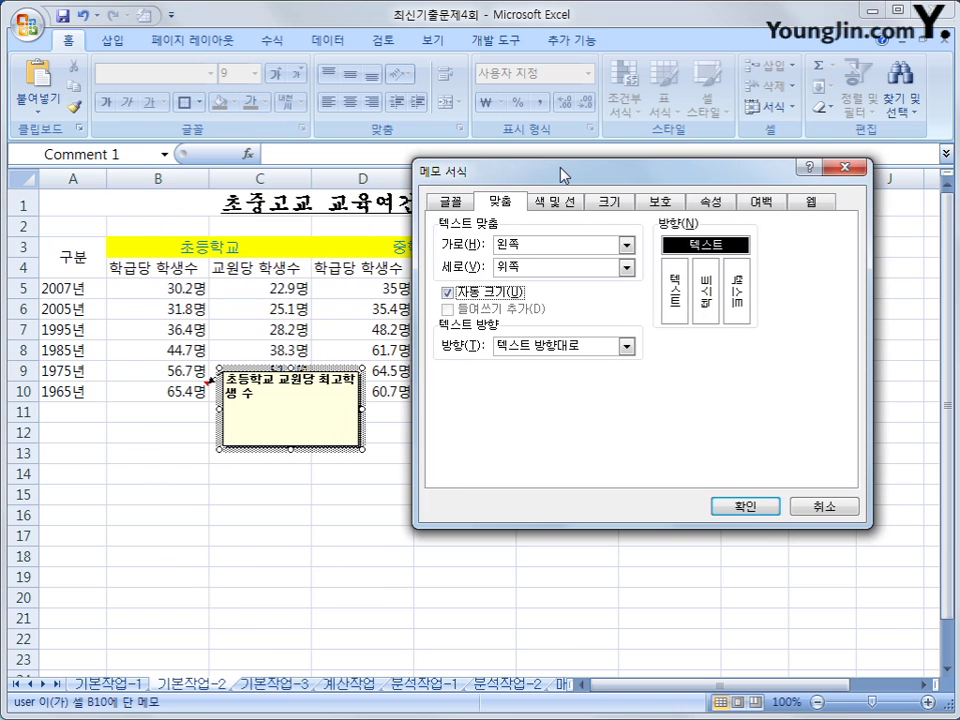
left_click(746, 508)
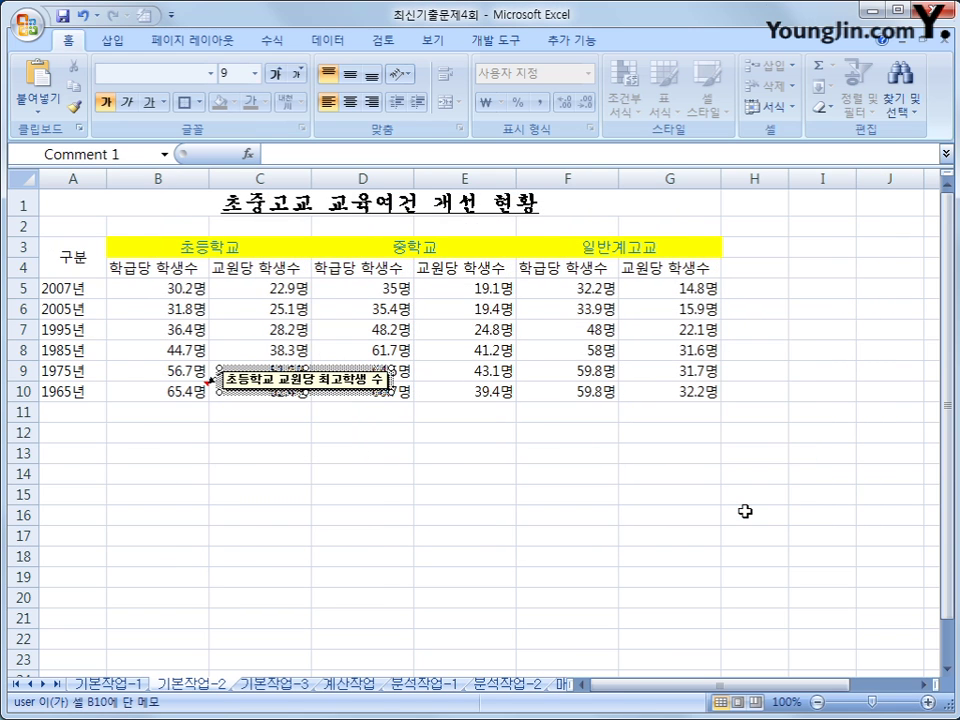
left_click(745, 511)
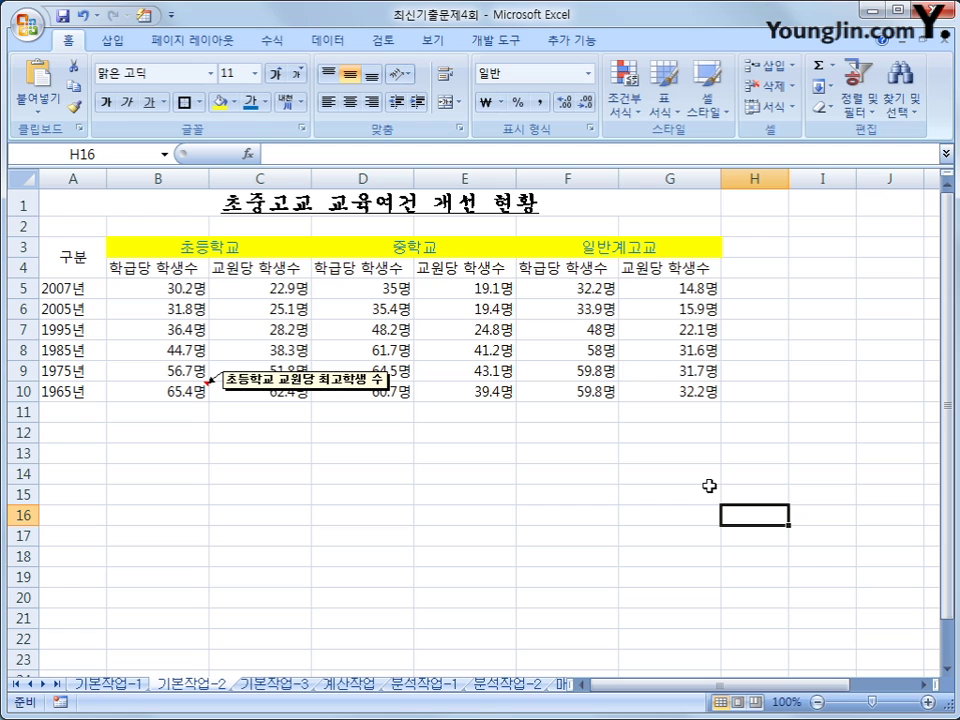
Step: Apply all borders (모든 테두리) to the table range A3:G10
left_click_drag(94, 244, 685, 395)
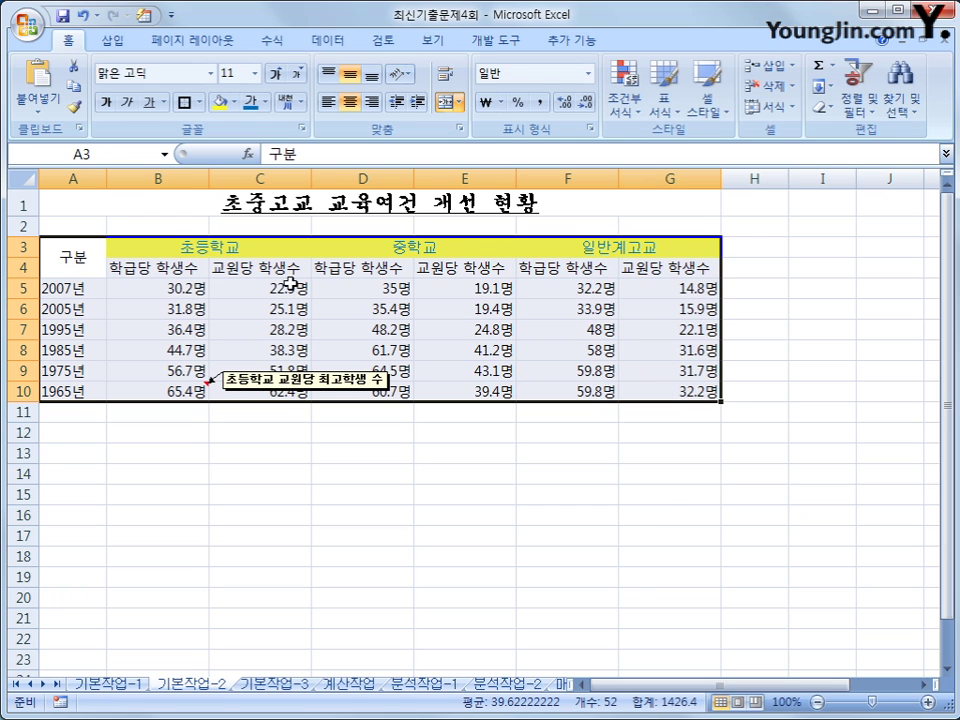
left_click(199, 102)
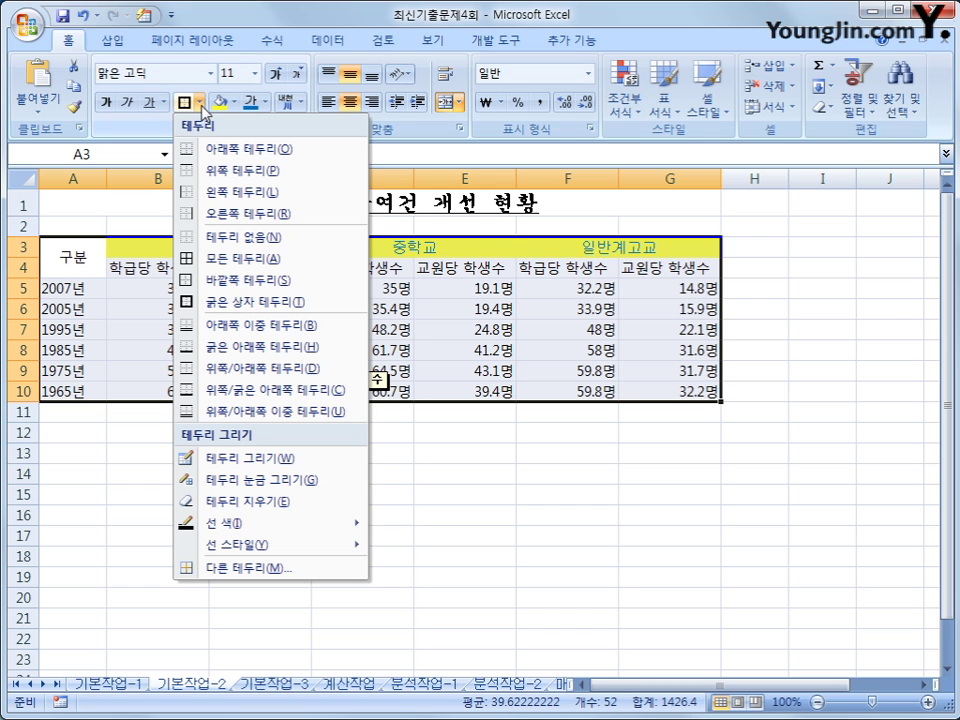
left_click(241, 258)
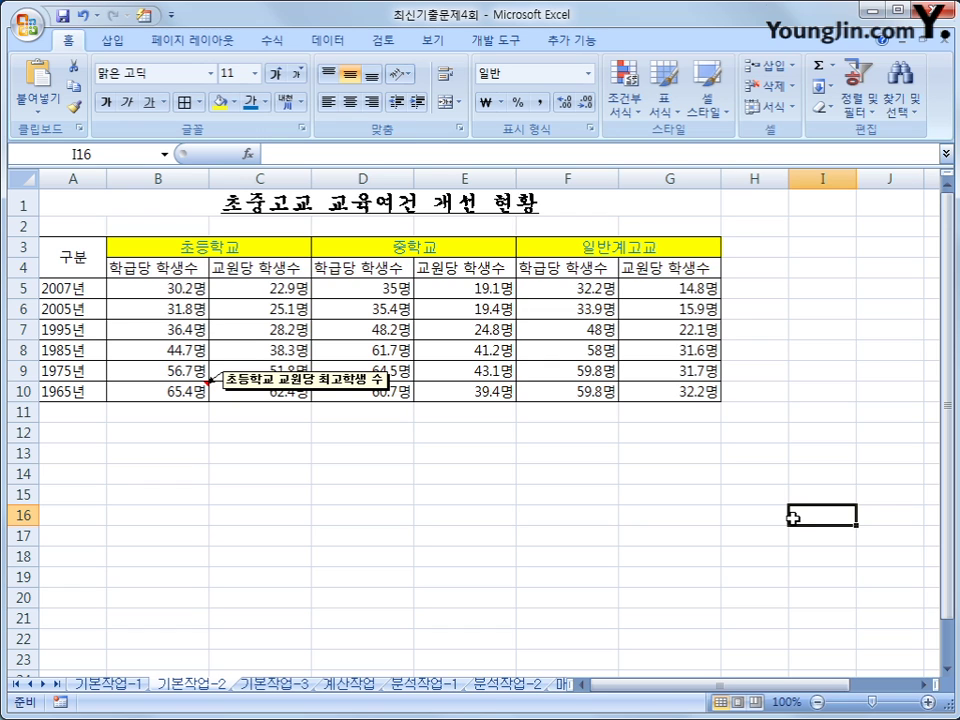
Step: On sheet 기본작업-3, create a new conditional formatting rule for A4:I13 that uses a formula to determine the cells
left_click(266, 685)
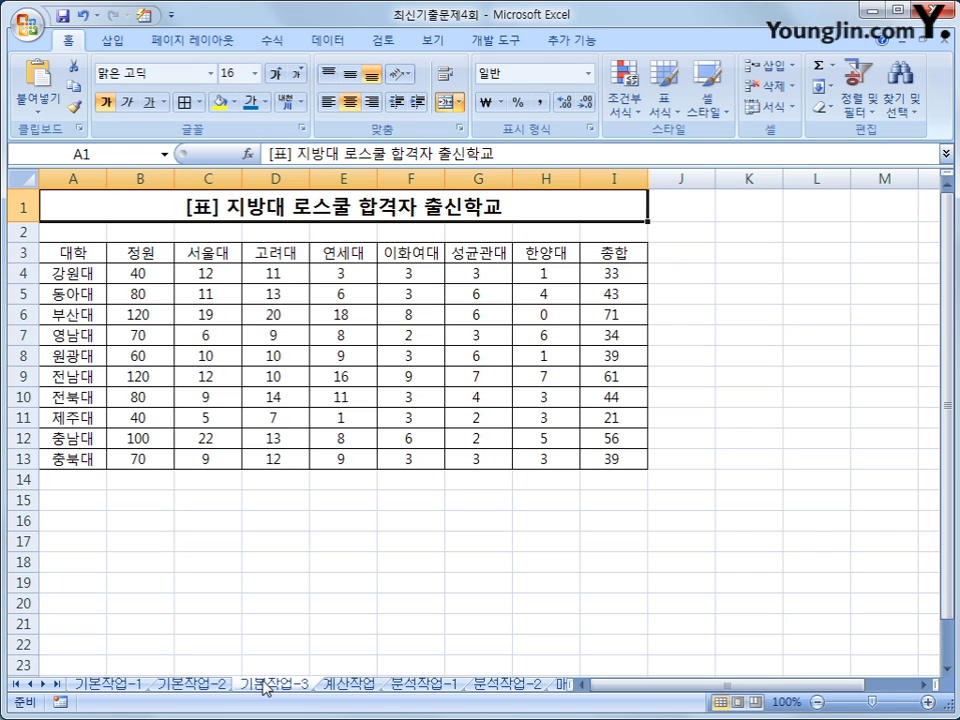
left_click_drag(73, 251, 619, 262)
left_click(73, 265)
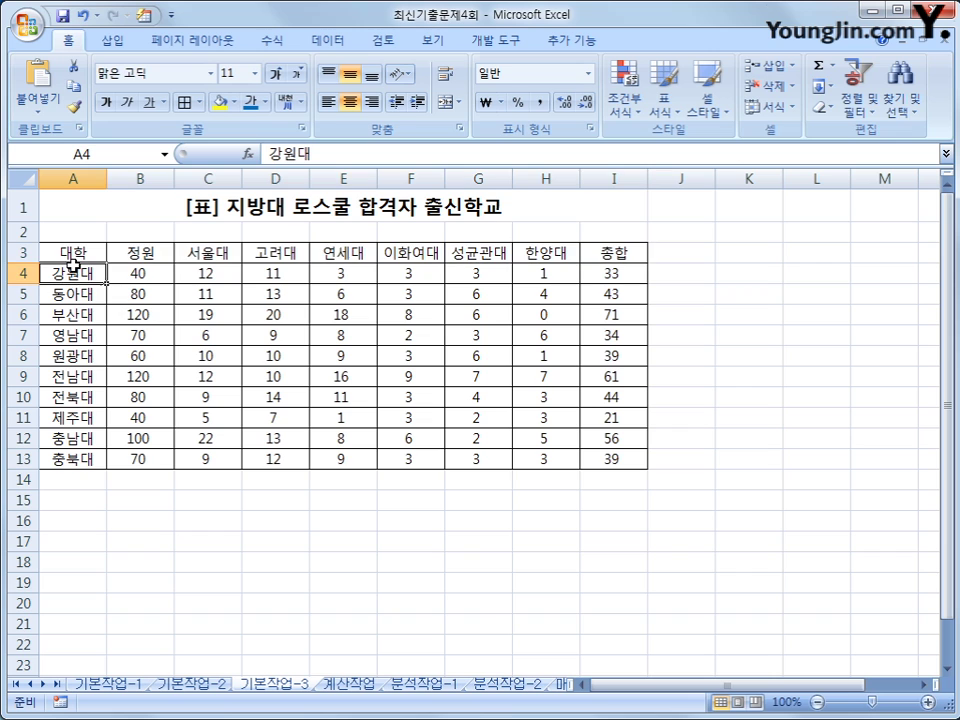
left_click_drag(75, 270, 608, 458)
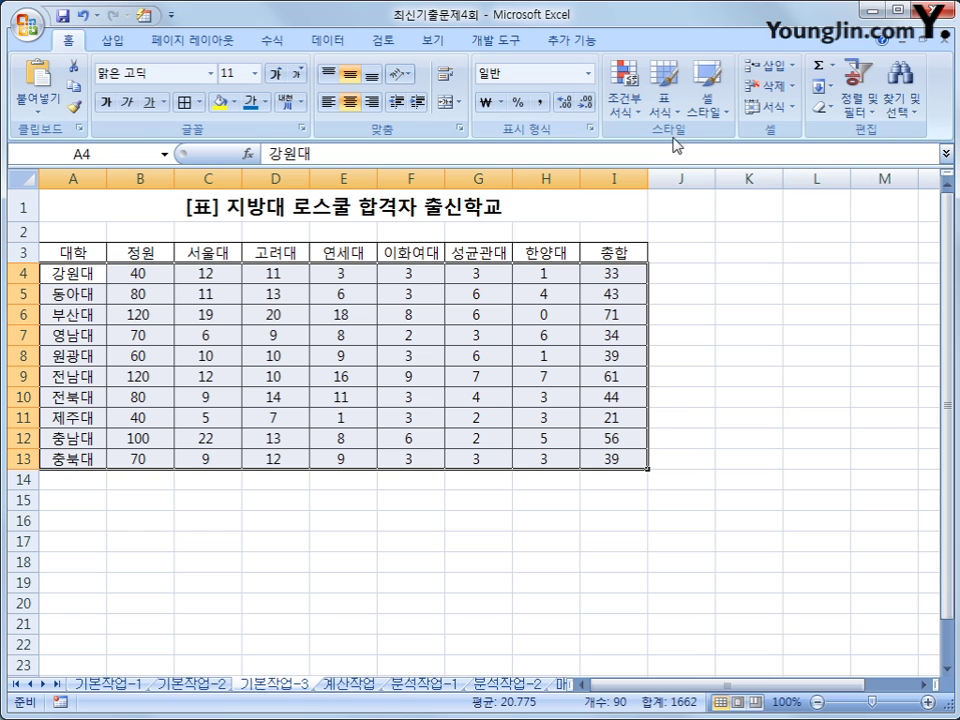
left_click(624, 110)
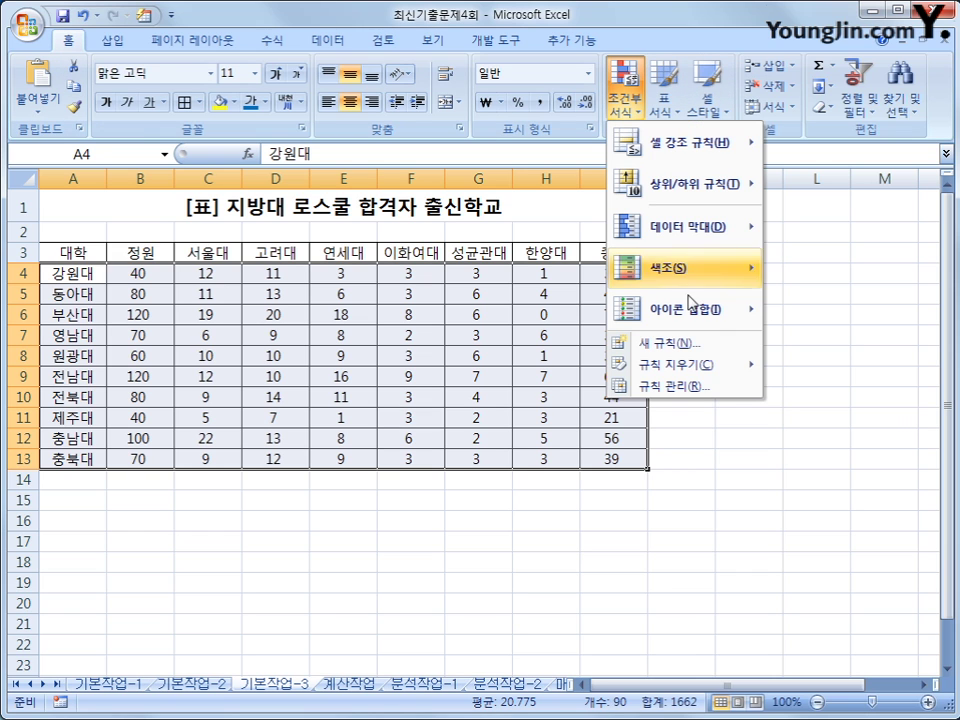
left_click(715, 347)
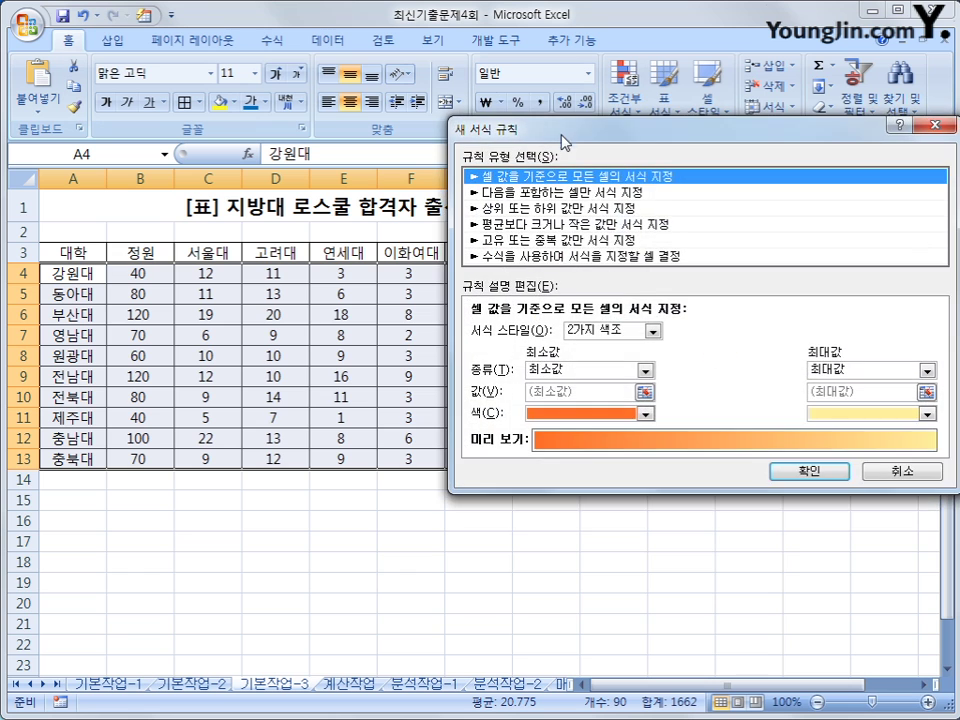
left_click_drag(561, 136, 358, 276)
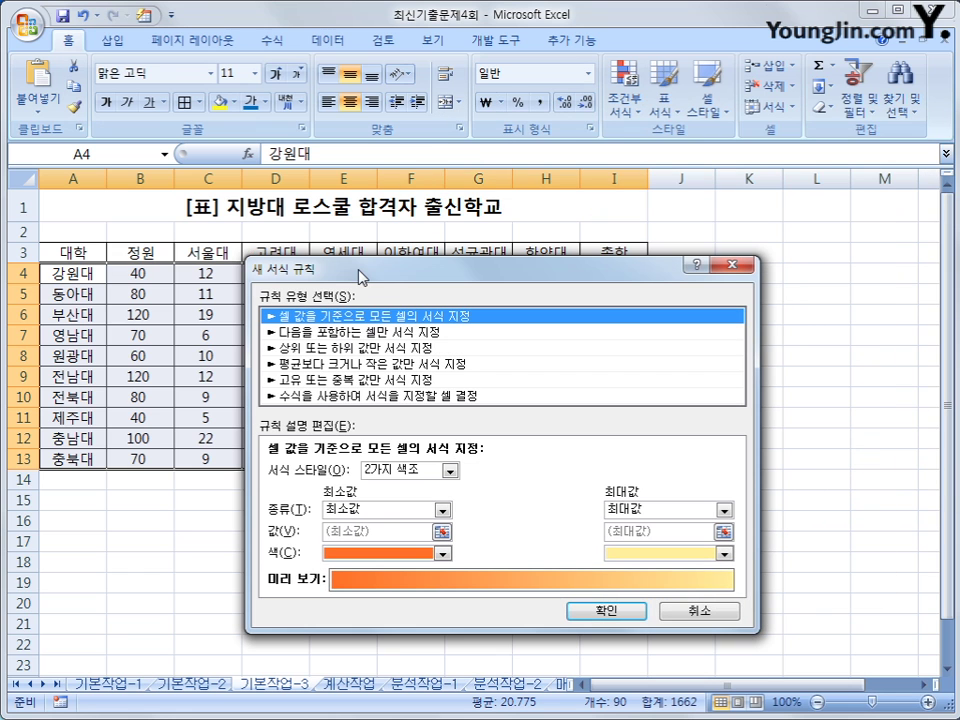
left_click(347, 396)
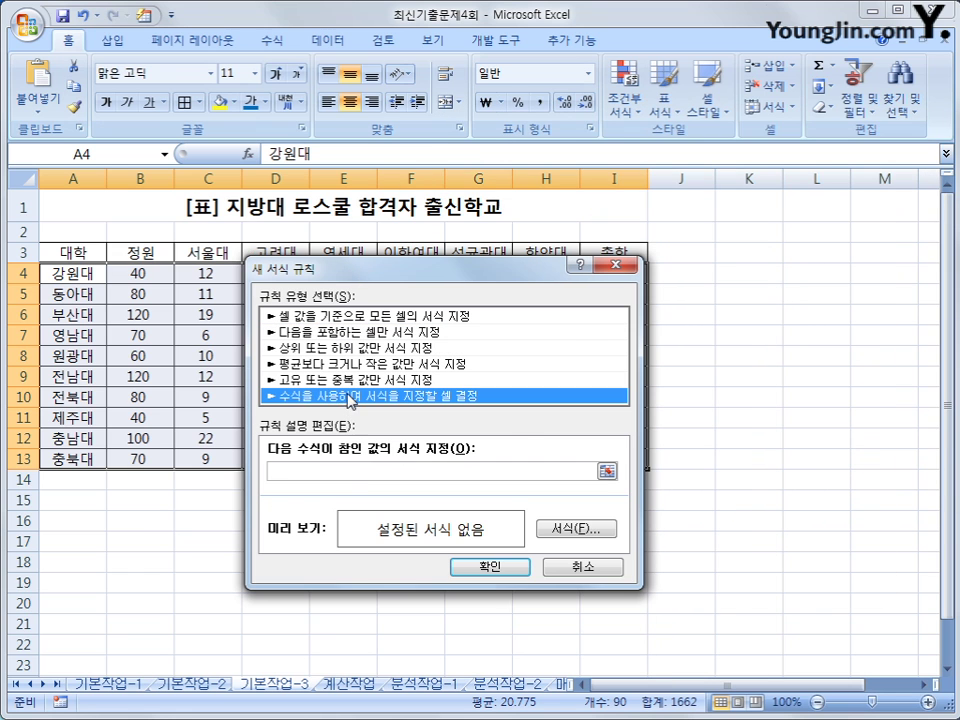
Step: Enter the rule formula =$I4>=60, referencing the first 종합 value with only its column fixed
left_click(351, 474)
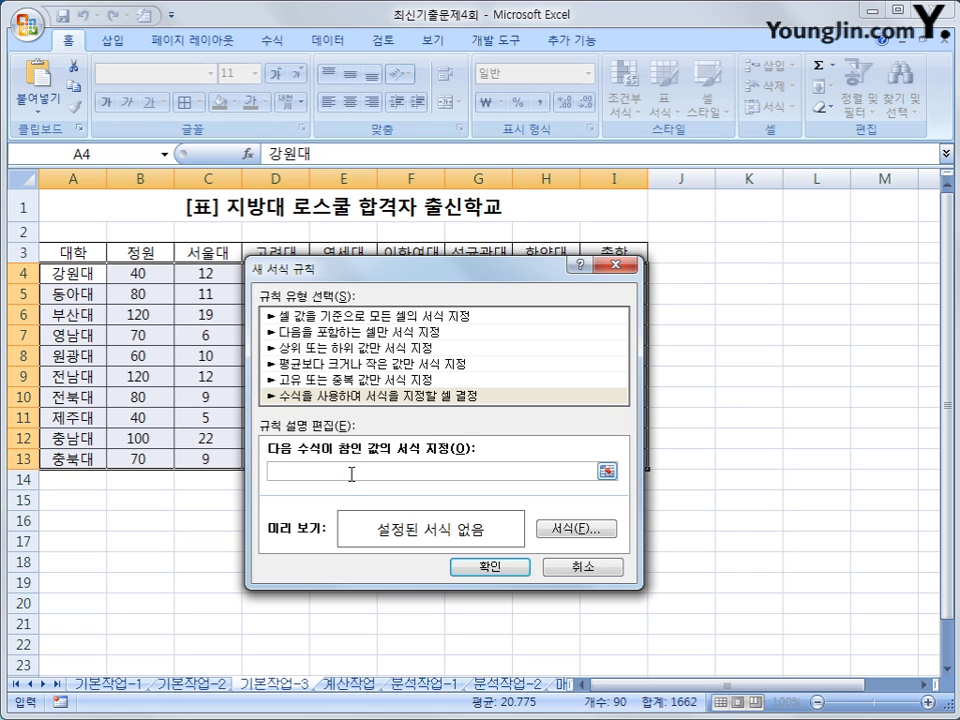
type("=")
left_click_drag(389, 275, 425, 345)
left_click(630, 273)
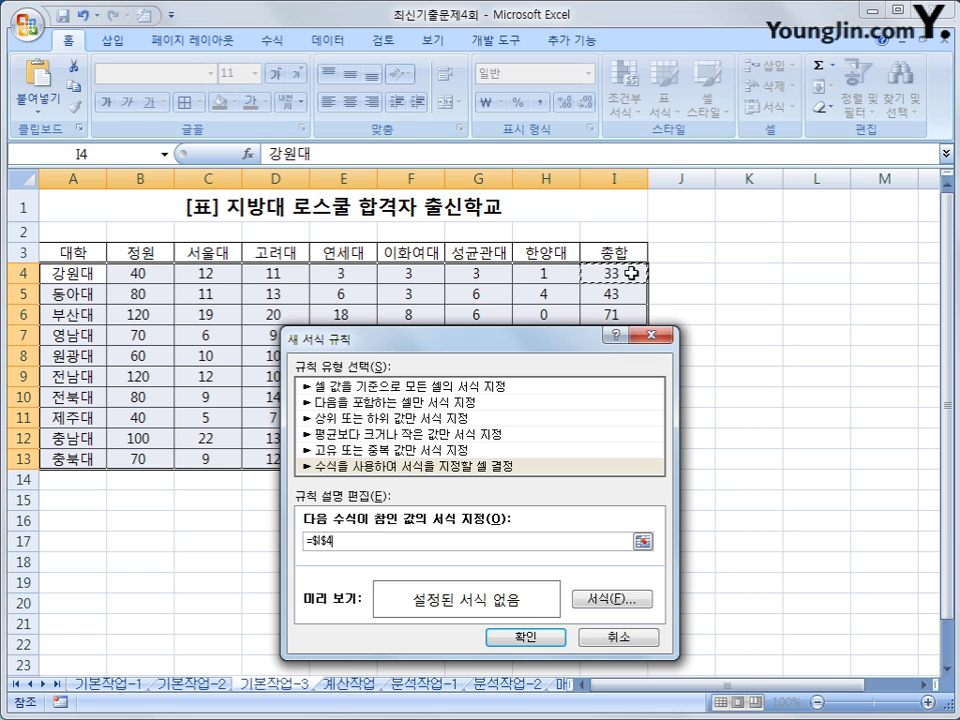
key("F4")
key("F4")
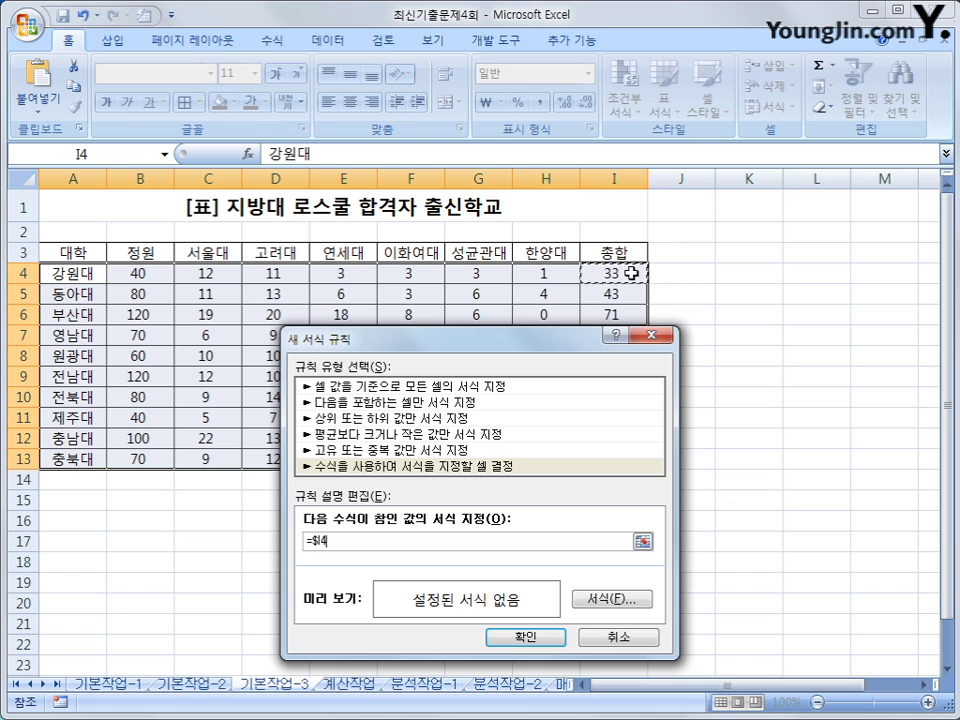
type(">=60")
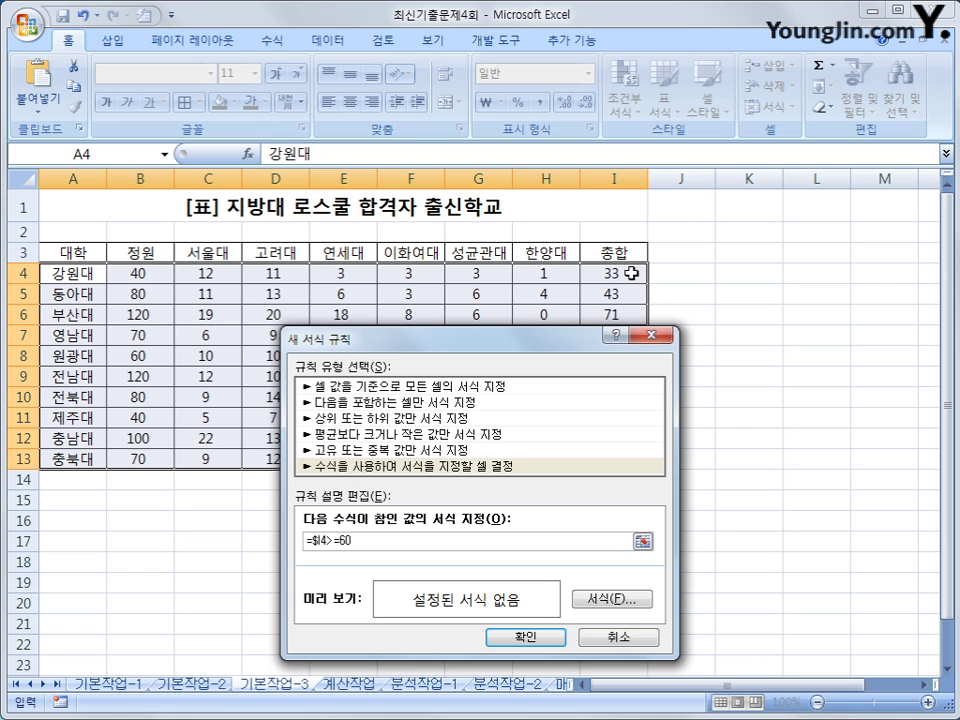
Step: Wrap the rule formula in OR and add the 정원 condition so it reads =or($I4>=60,$B4>=100)
left_click(311, 540)
type("or(")
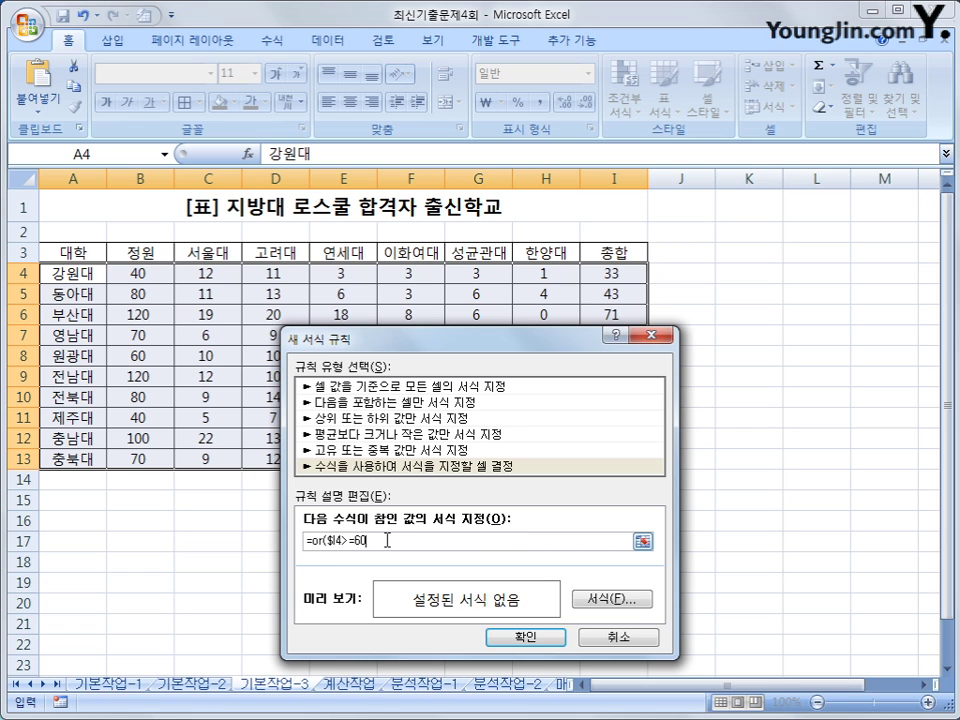
type(",")
left_click(139, 265)
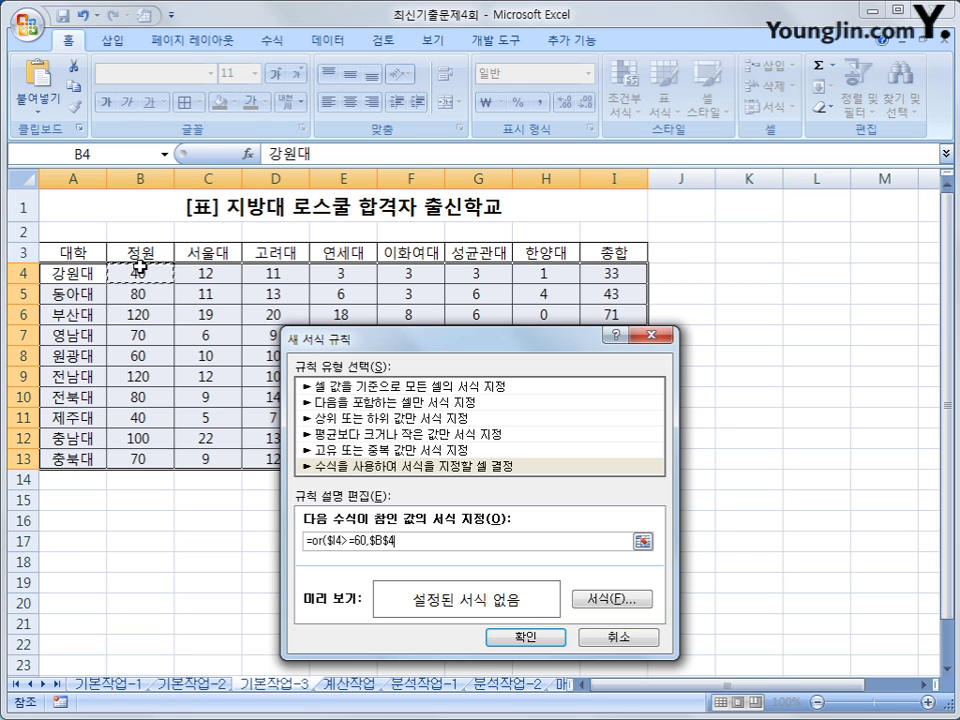
key("F4")
key("F4")
type(">=10")
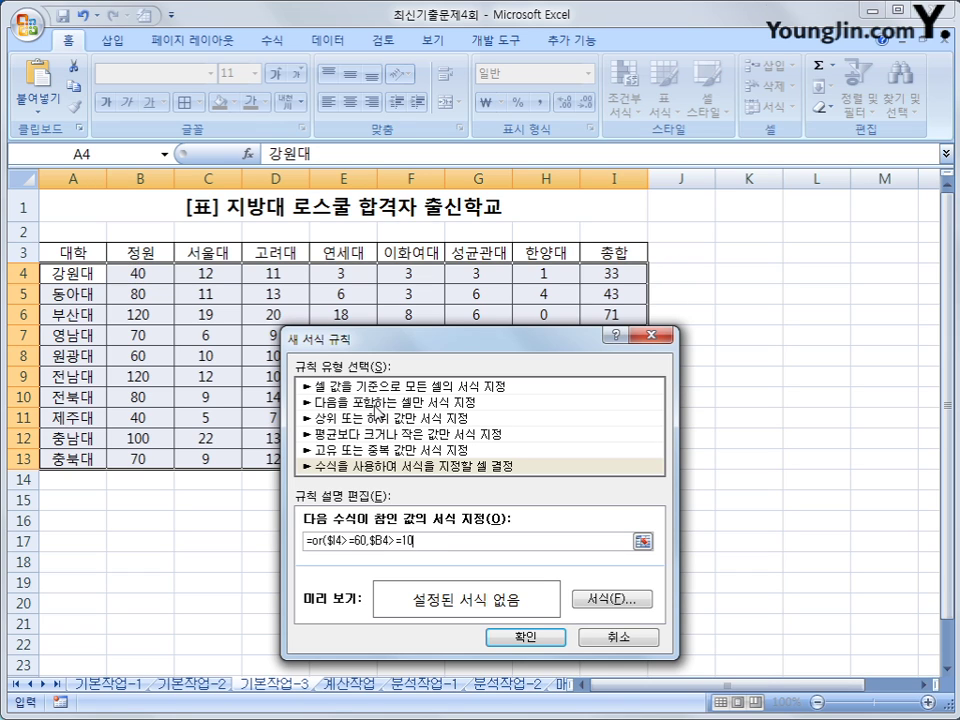
type("0)")
Step: Give the conditional formatting rule a bold (굵게) font style in standard blue (파랑) and apply it to A4:I13
left_click(585, 598)
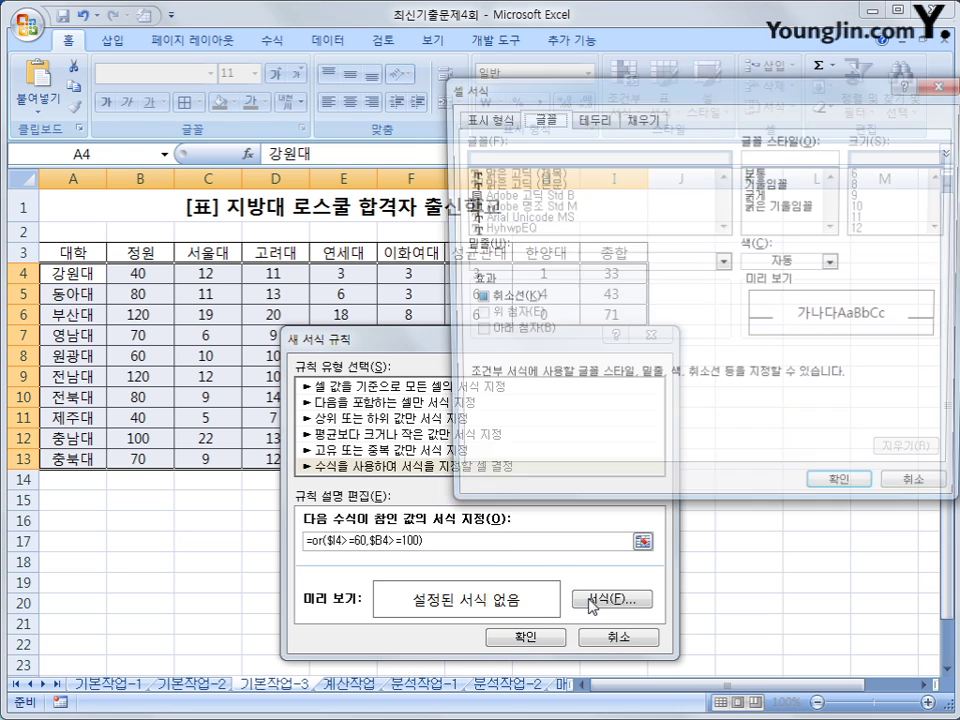
left_click_drag(757, 97, 648, 112)
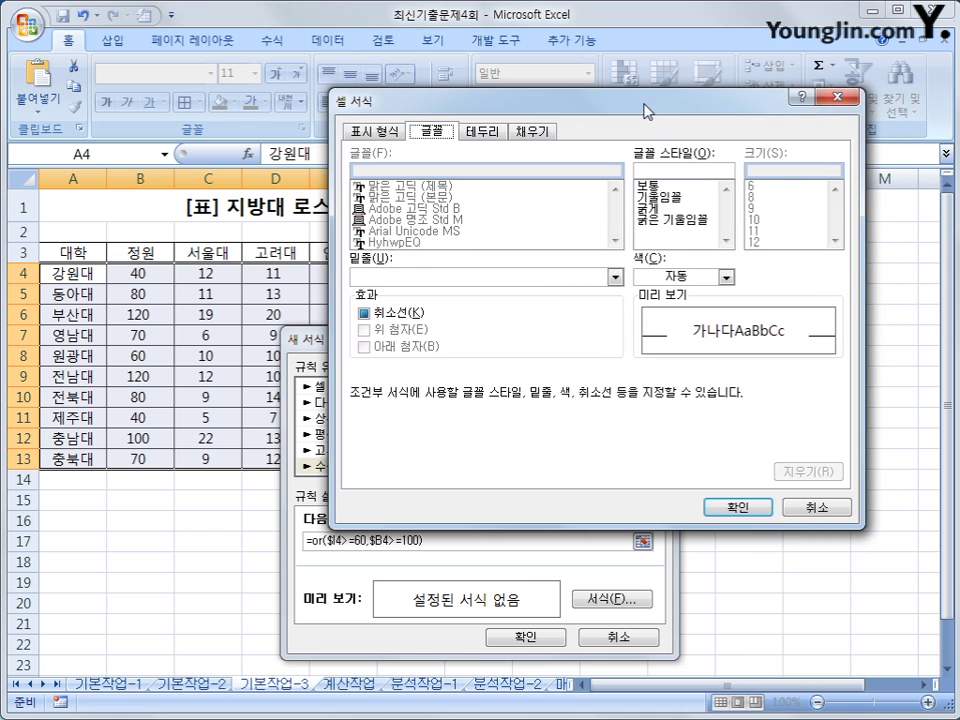
left_click(726, 277)
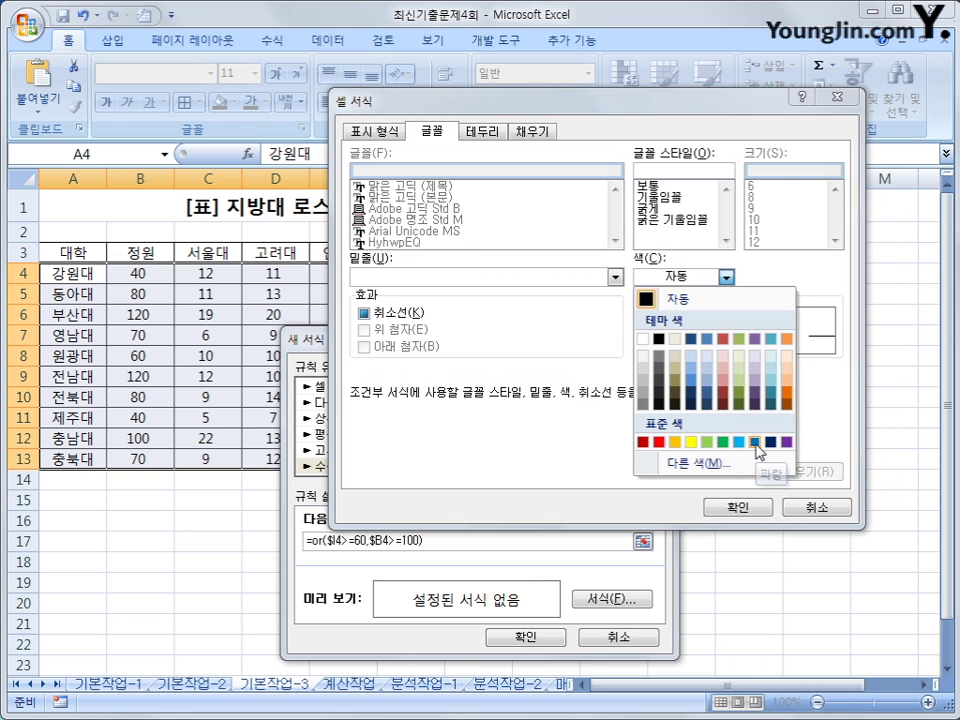
left_click(756, 446)
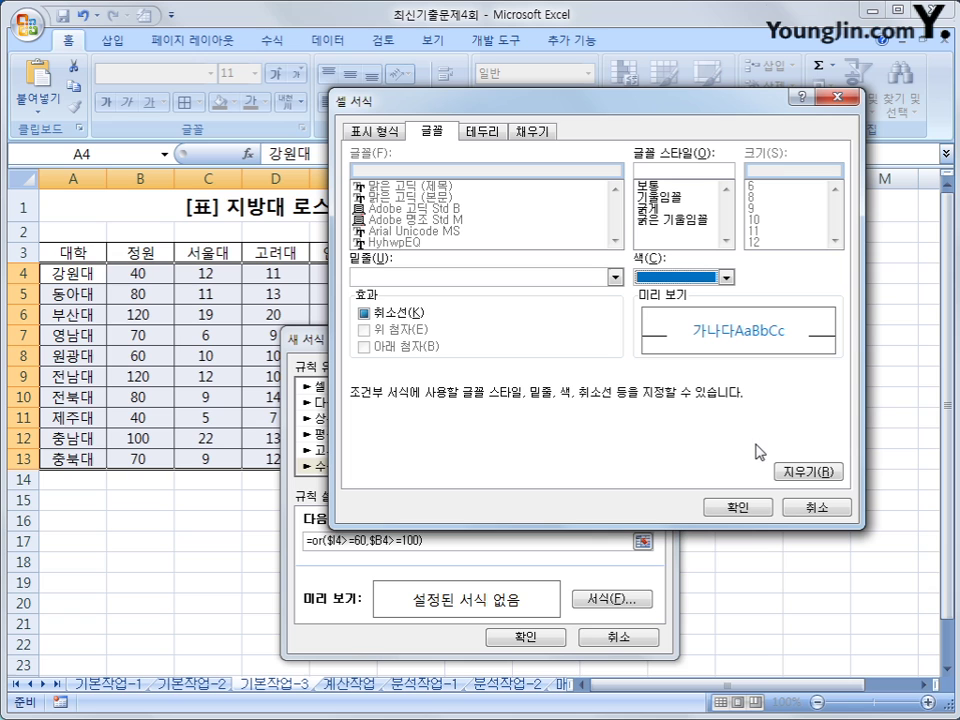
left_click(668, 209)
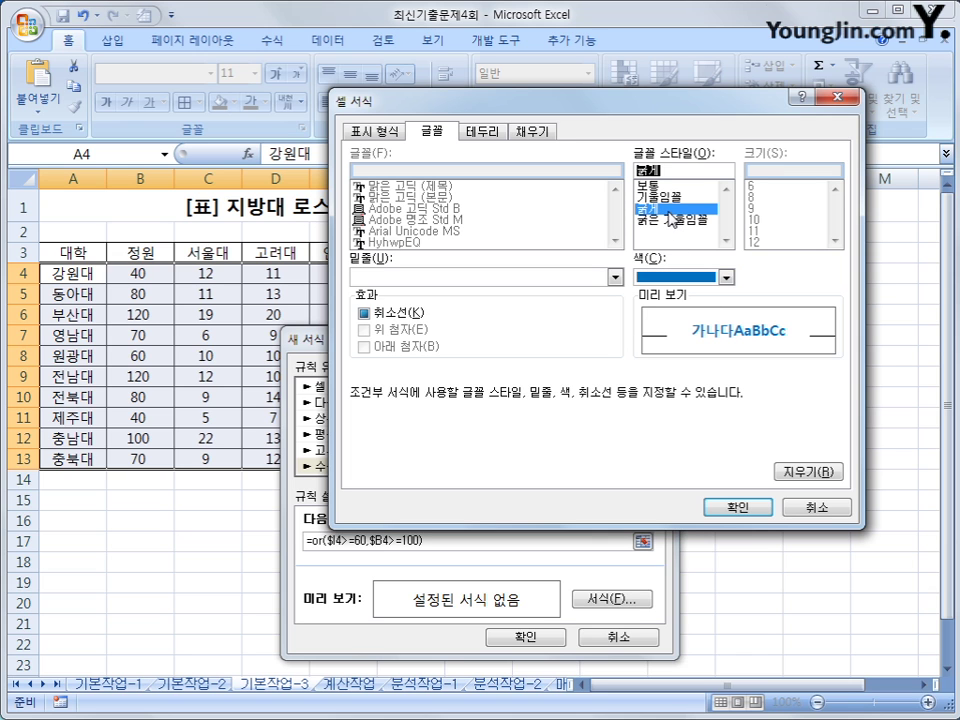
left_click(716, 507)
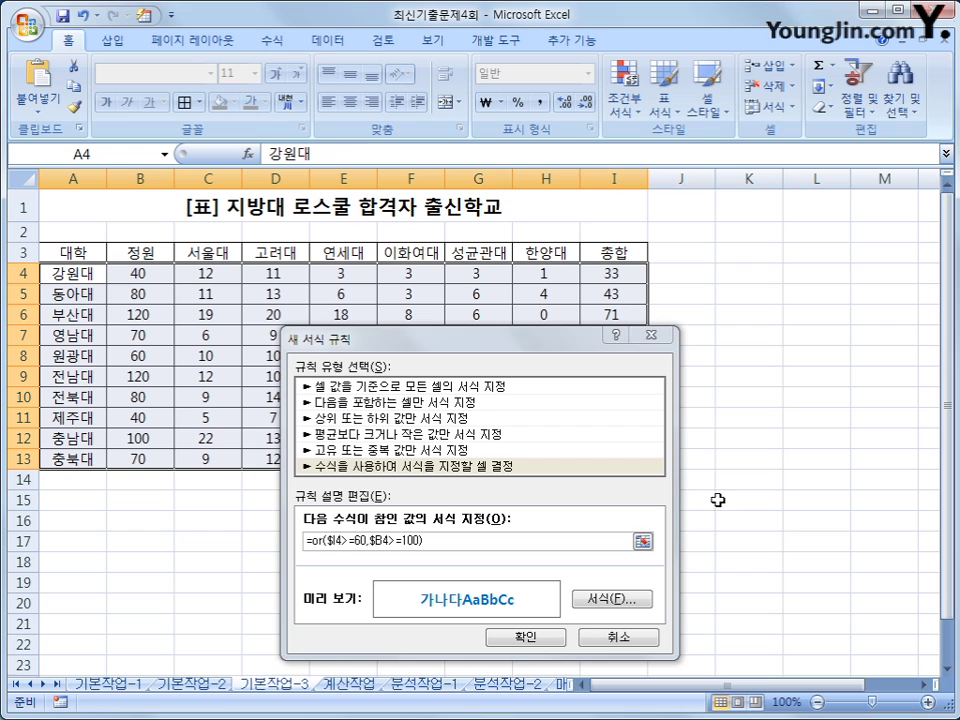
left_click(550, 635)
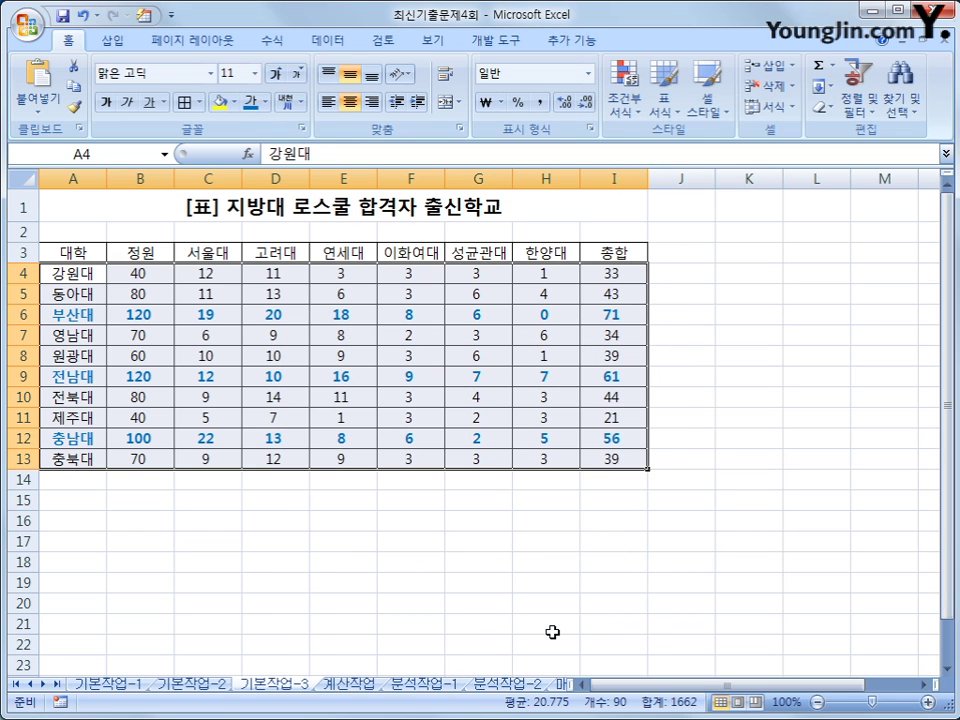
left_click(606, 382)
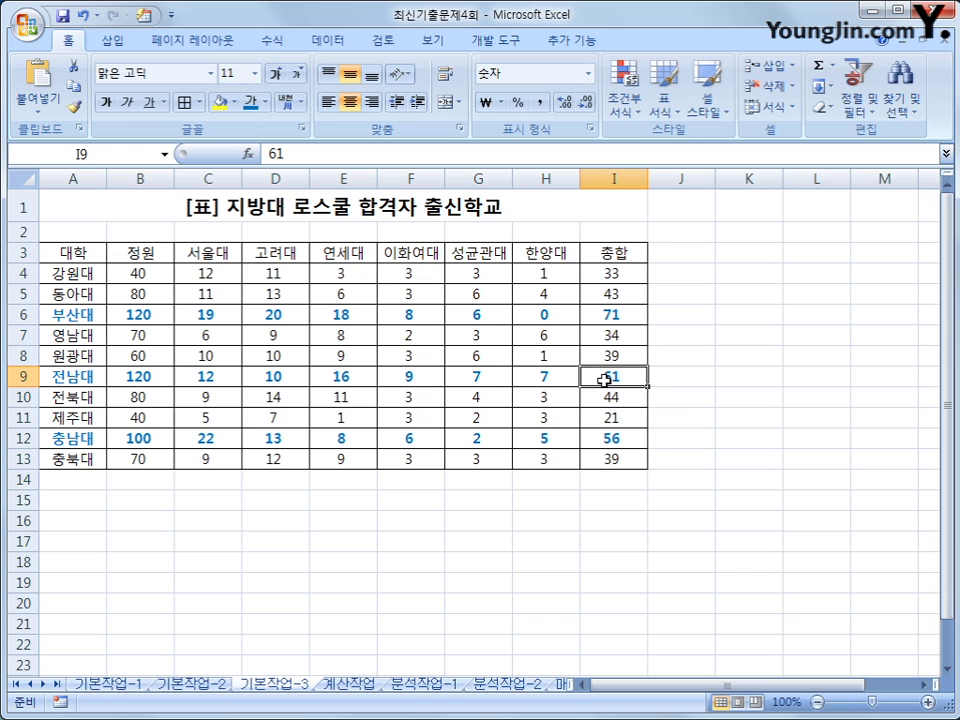
Step: On sheet 계산작업, insert a CHOOSE function in the first 계열 cell D3 with left(A3,1) as its Index_num
left_click(372, 686)
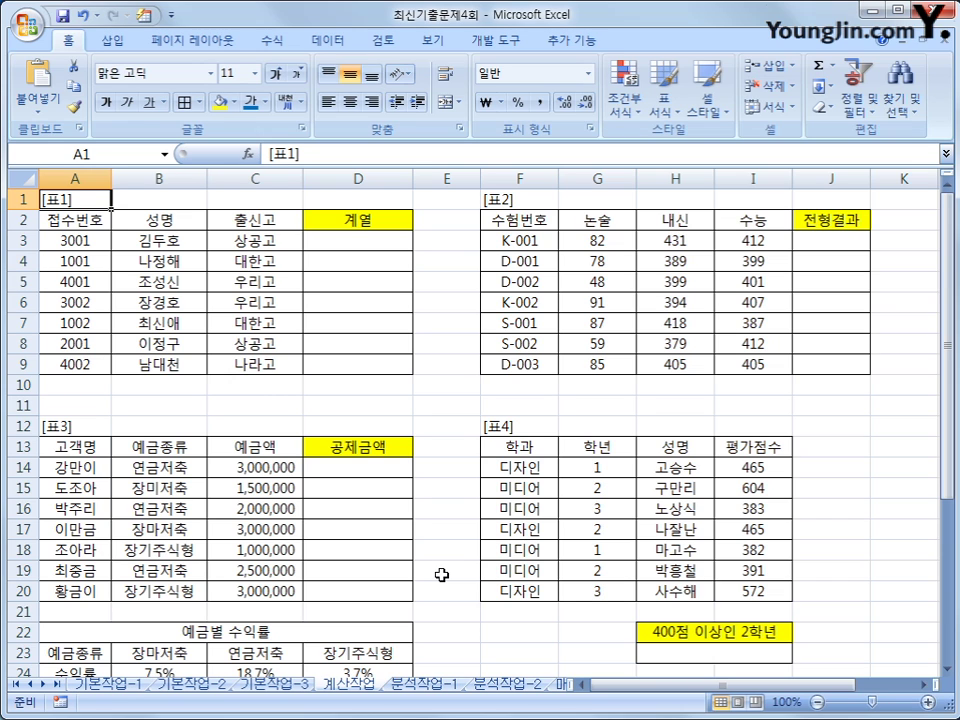
left_click(335, 238)
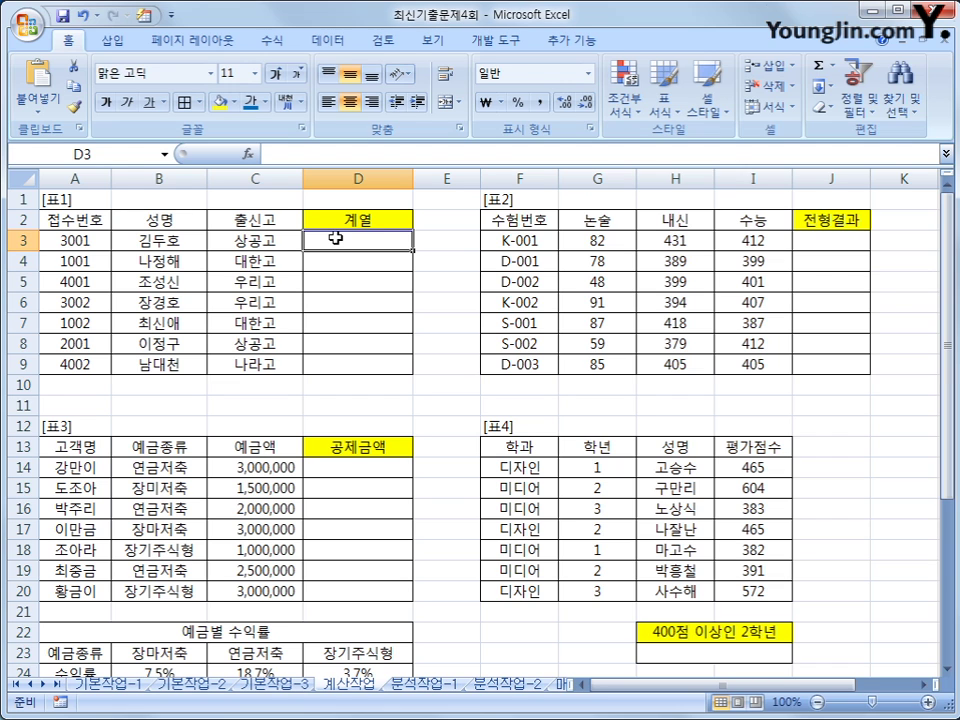
left_click(271, 41)
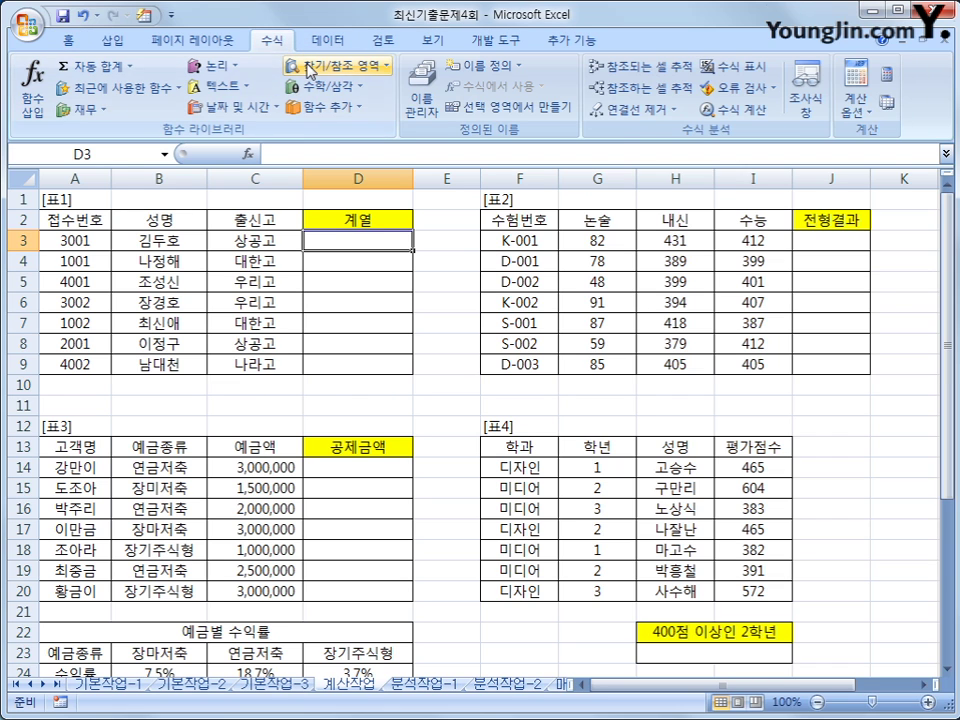
left_click(310, 66)
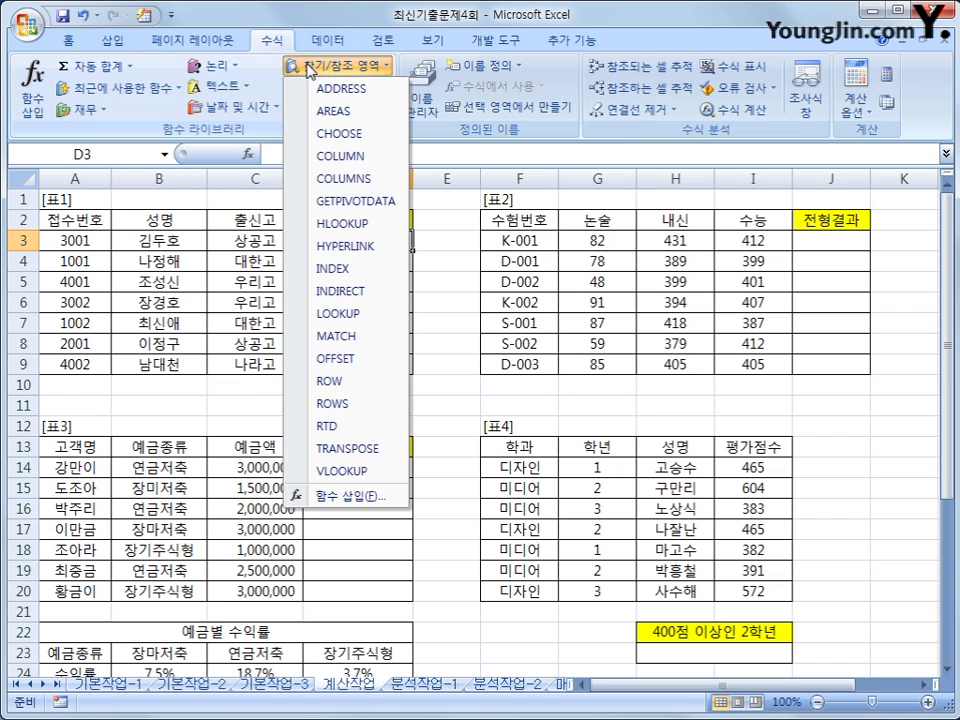
left_click(383, 148)
left_click_drag(370, 340, 660, 317)
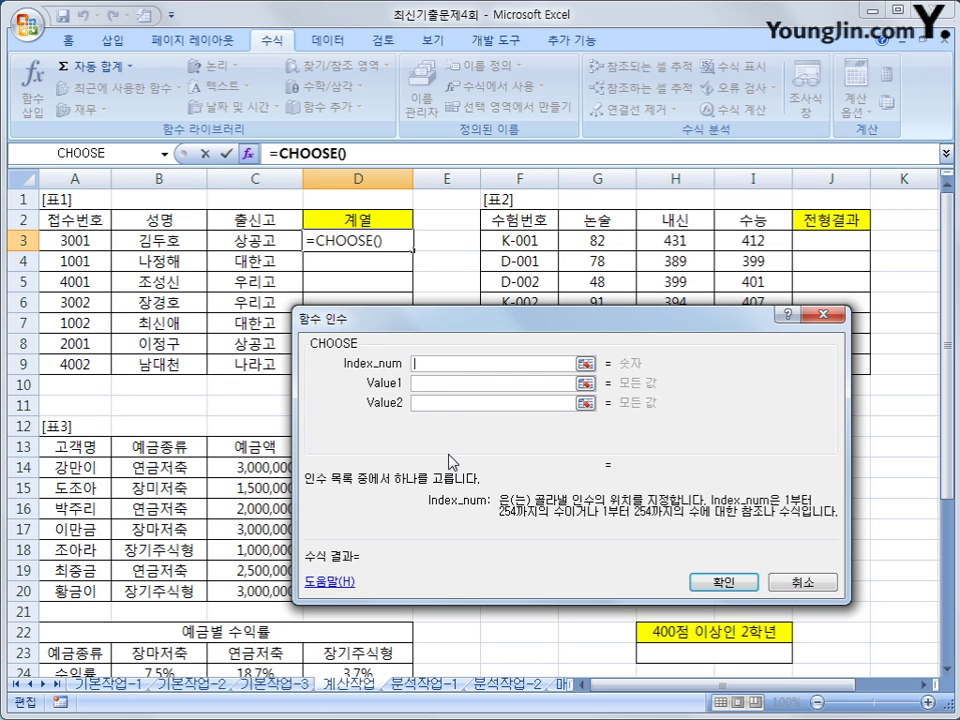
type("left(")
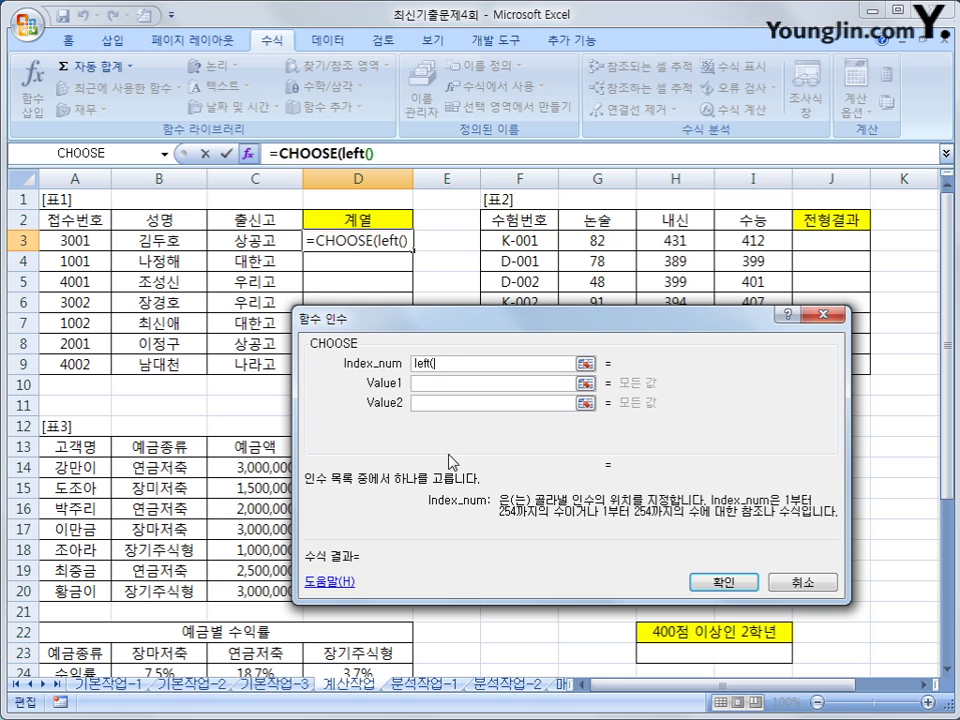
left_click(74, 242)
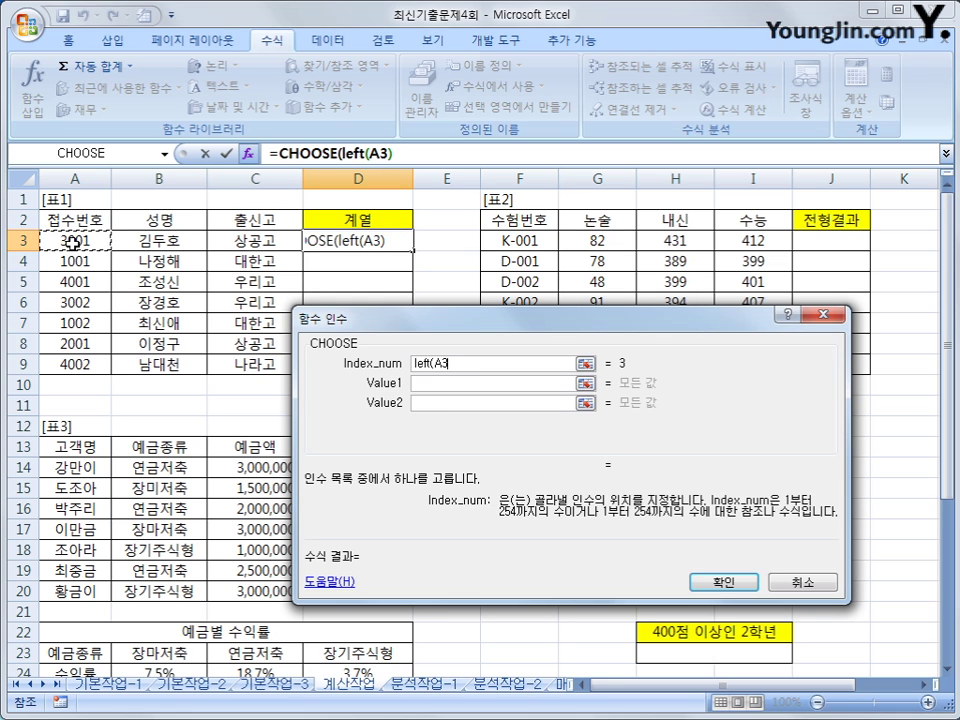
type(",1)")
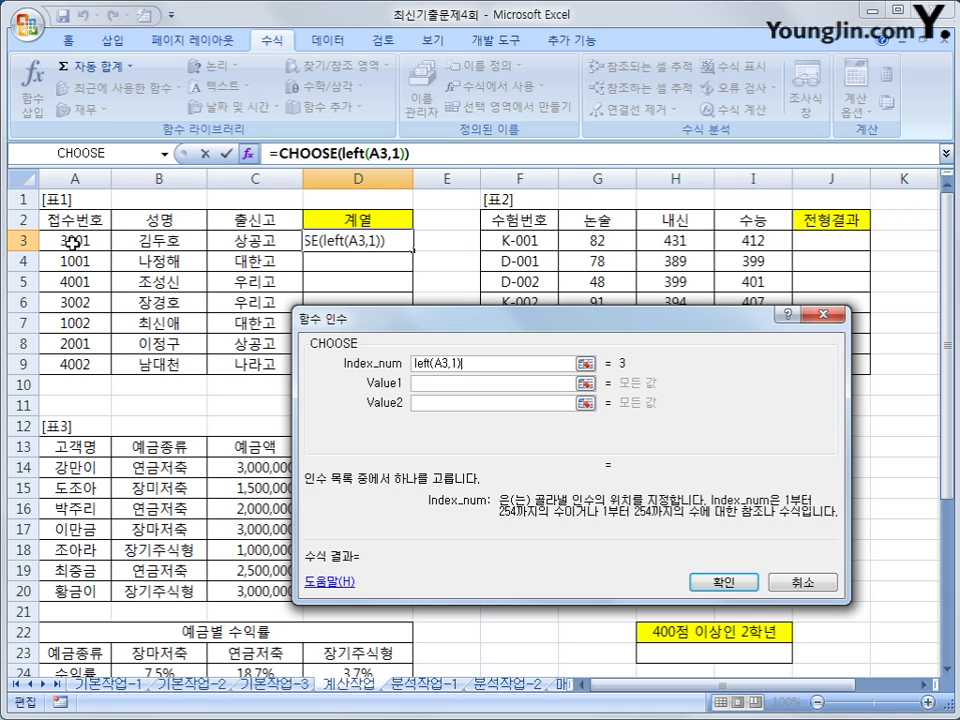
key("Tab")
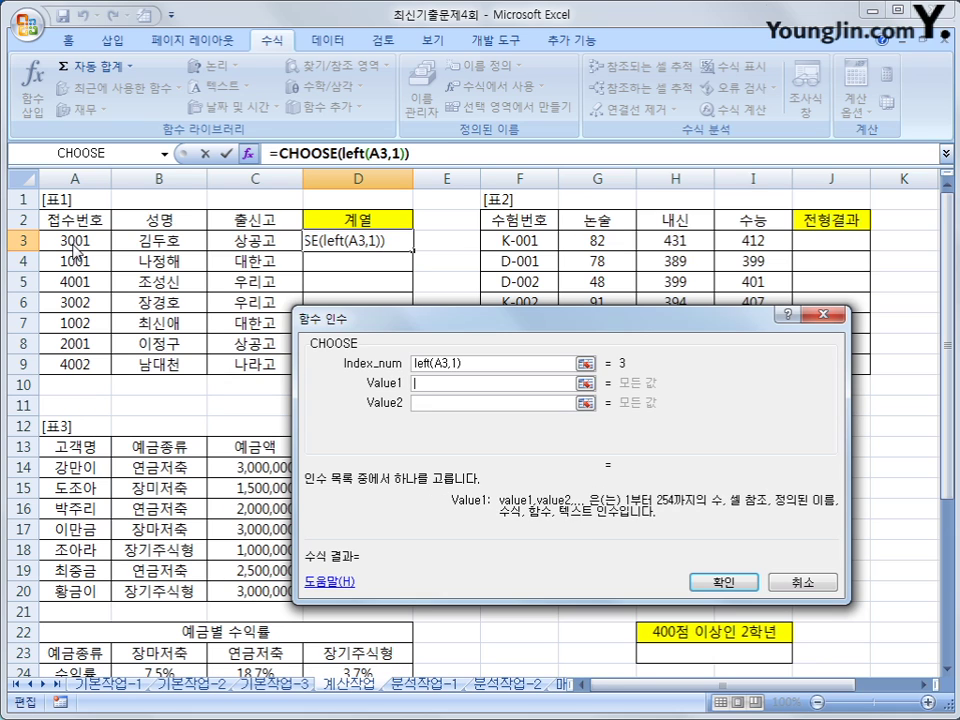
Step: Set the CHOOSE function's Value1 to 인문
type("dls")
key("BackSpace")
key("BackSpace")
key("BackSpace")
type("이문")
key("BackSpace")
key("BackSpace")
key("BackSpace")
key("BackSpace")
type("ㅇ")
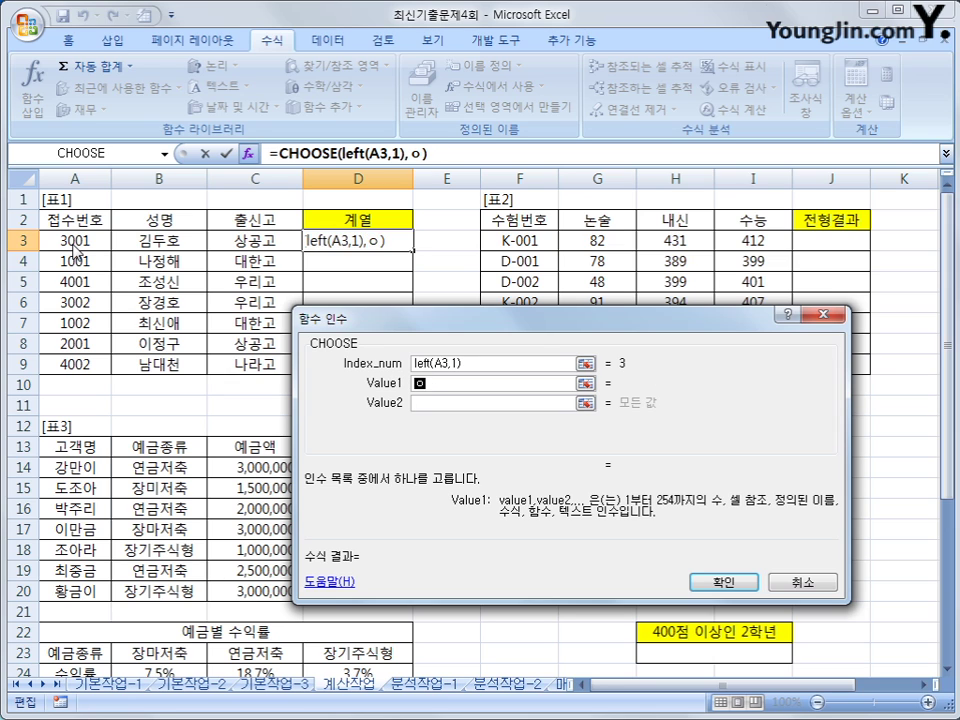
type("인문")
key("Tab")
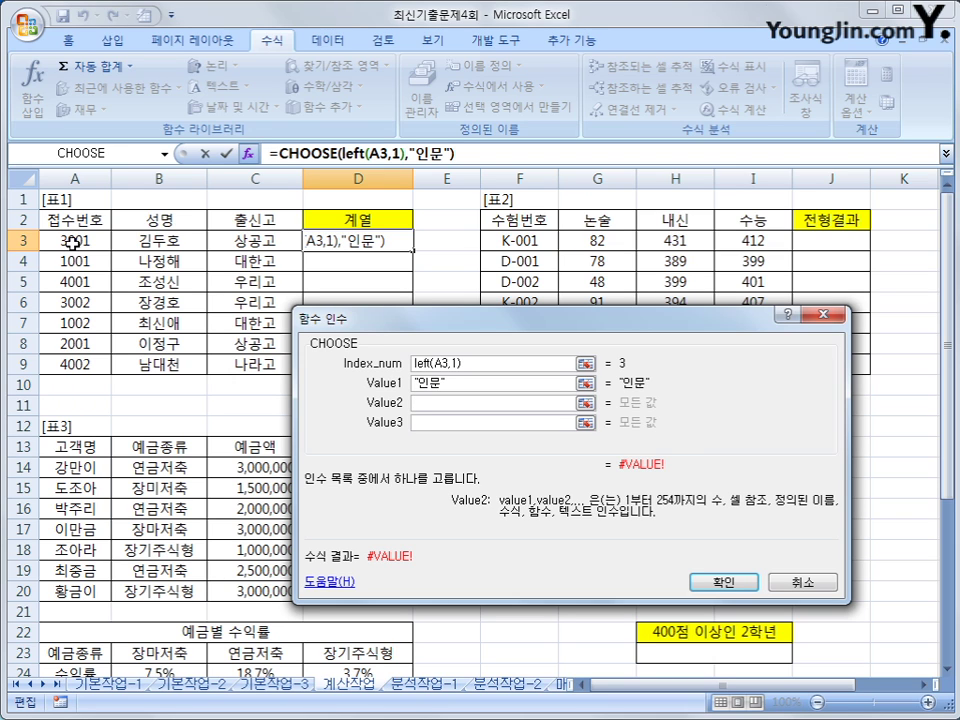
Step: Complete the CHOOSE function with 자연, 예체능 and 전문 as Value2 to Value4, and fill the formula down to D9
type("자연")
key("Tab")
type("예체")
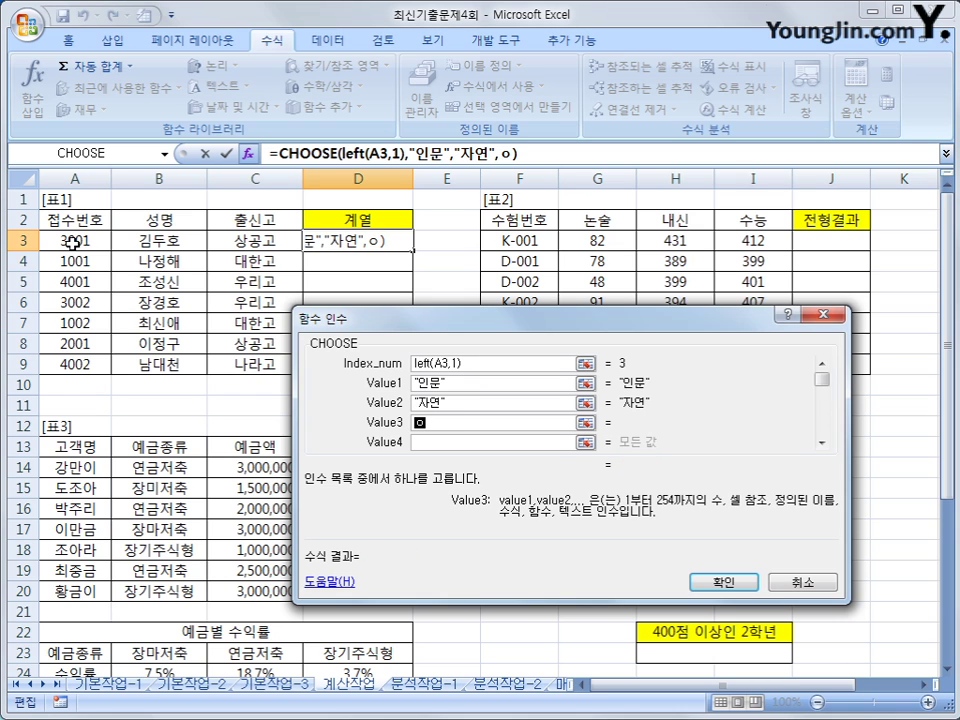
type("능")
key("Tab")
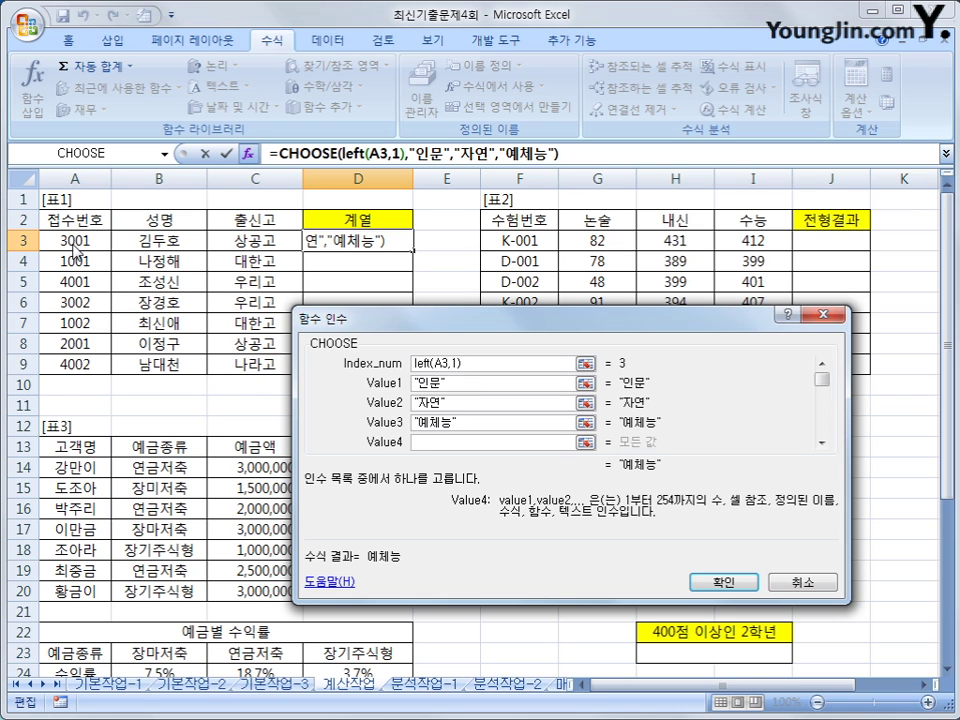
type("전문")
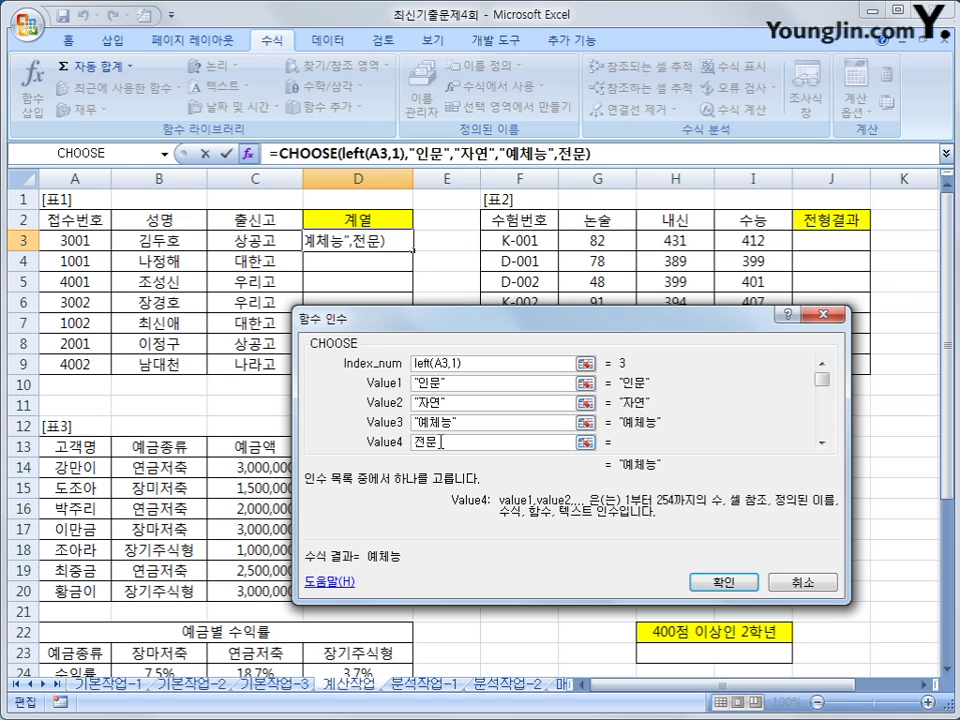
key("Tab")
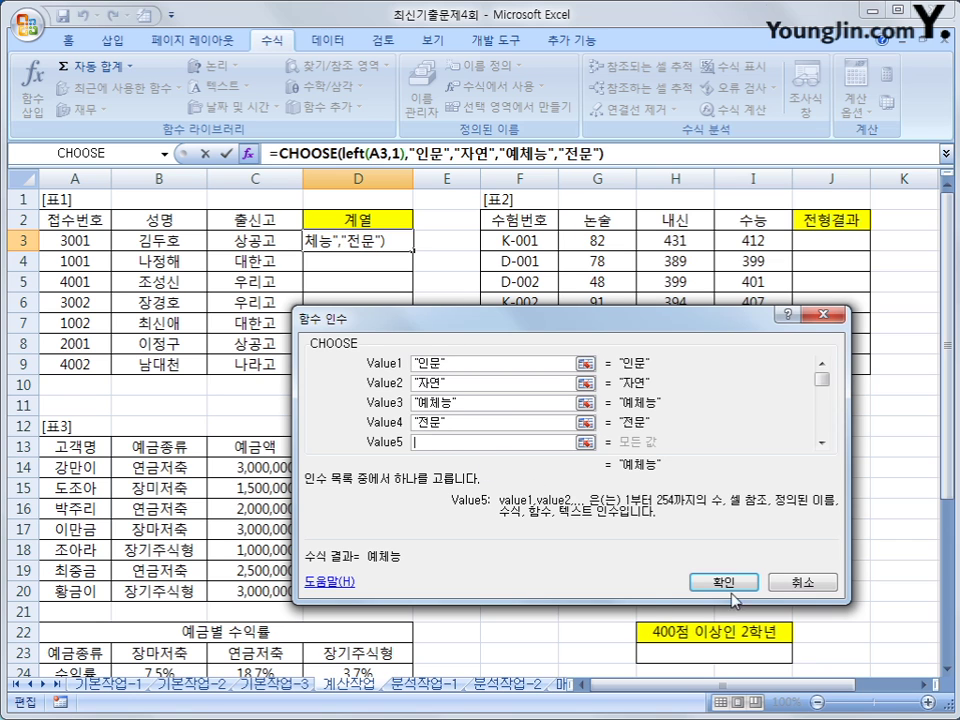
left_click(732, 592)
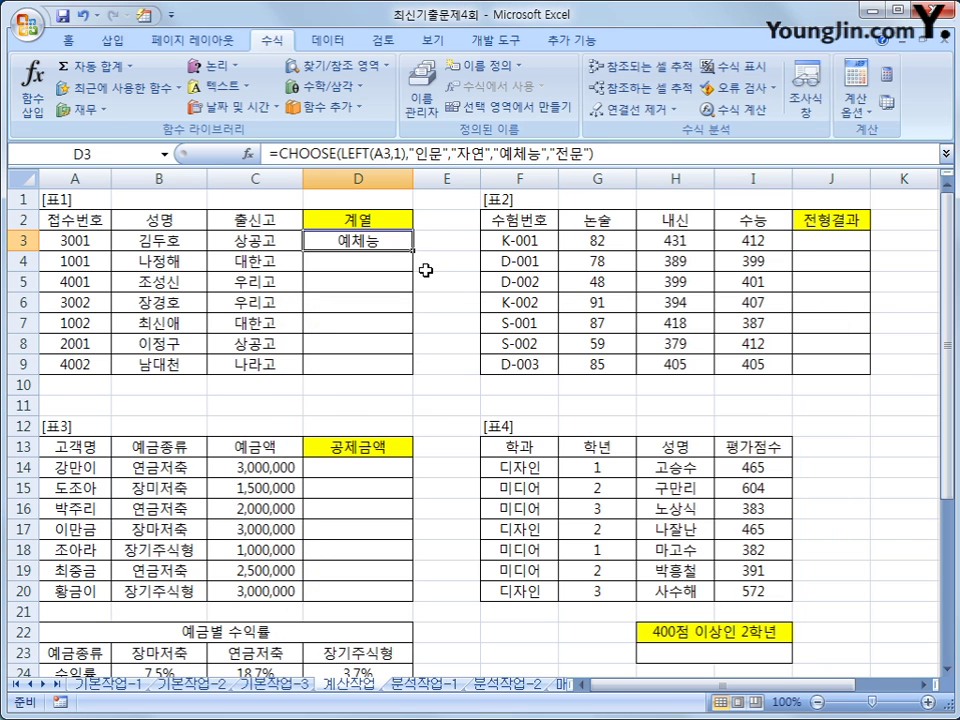
left_click_drag(411, 250, 413, 373)
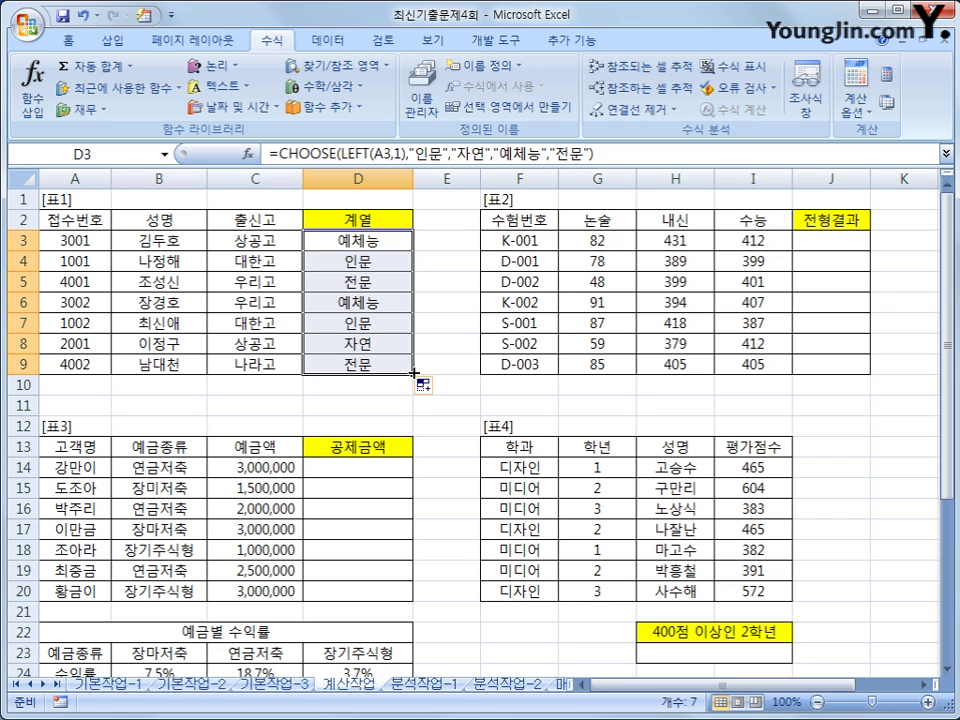
Step: Start the 전형결과 formula in J3 as an IF with an AND test whose first condition is 논술 G3>=60
left_click(835, 239)
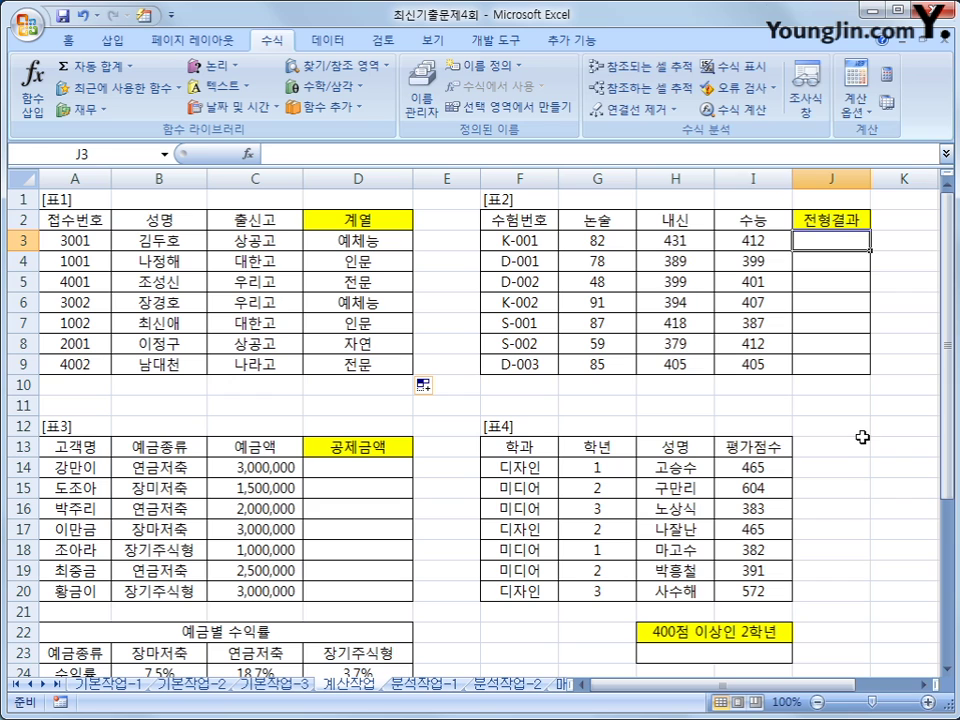
type("=if(")
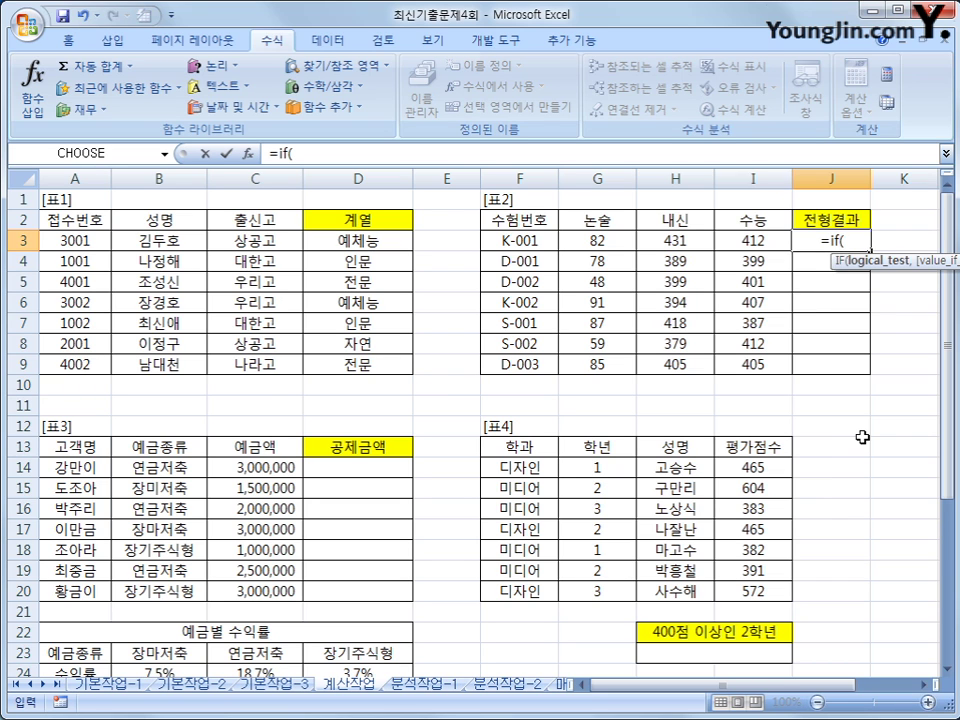
type("and(")
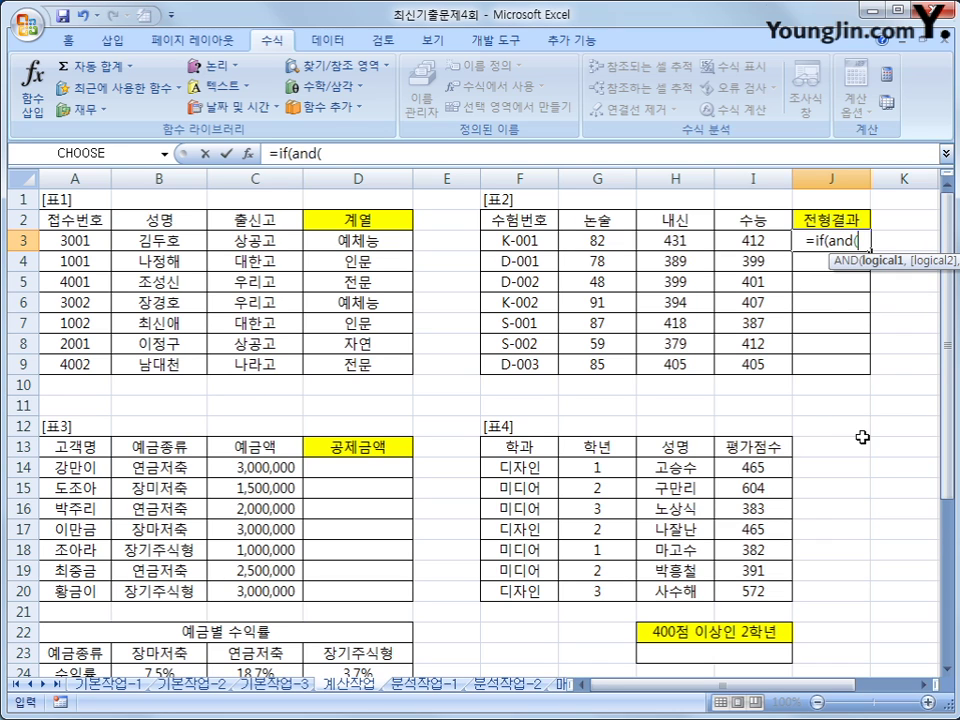
left_click(608, 241)
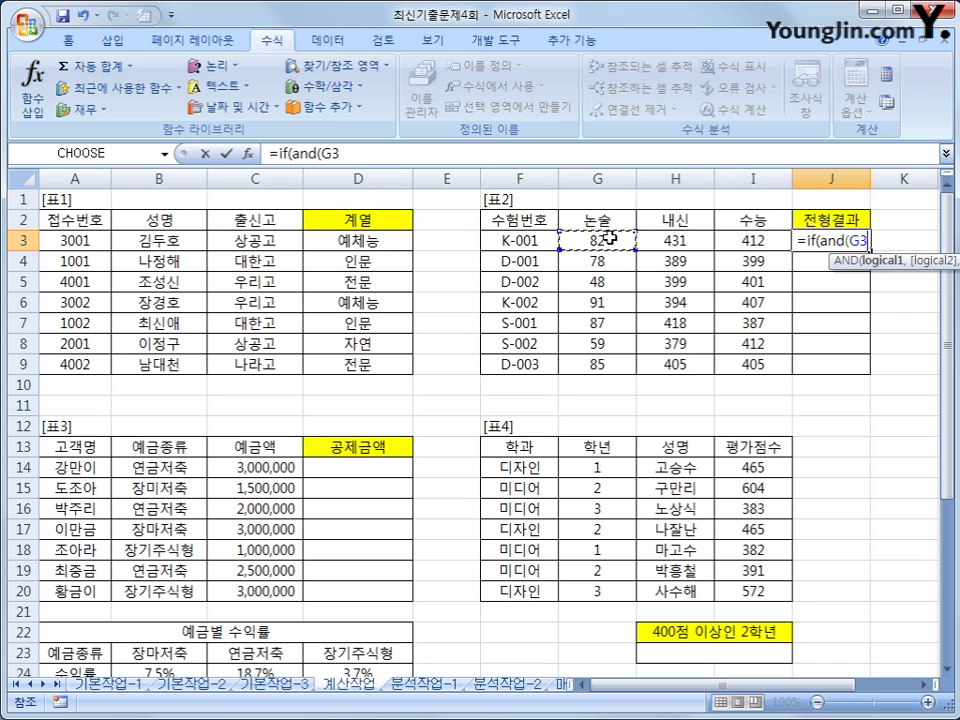
type(">=60")
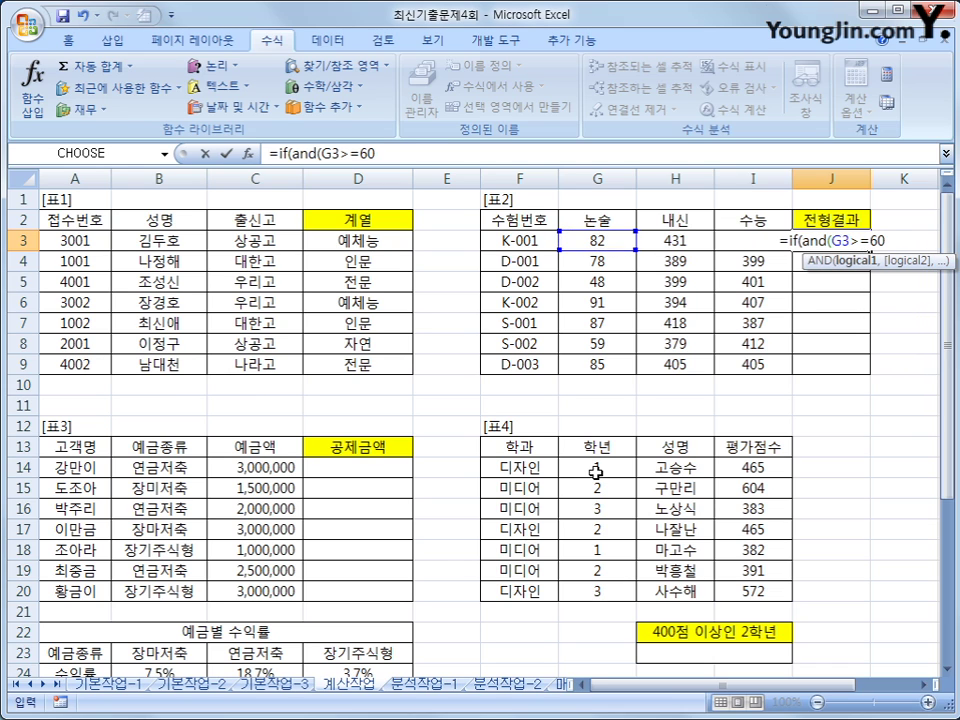
type(",")
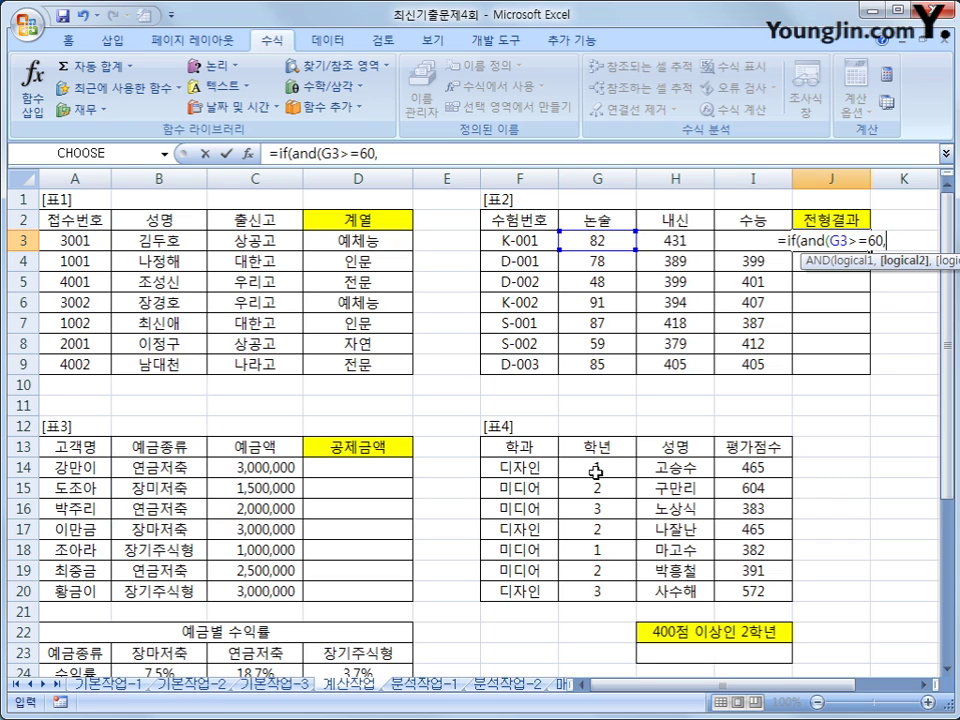
Step: Add an OR condition of 내신 H3>=400 or 수능 I3>=400 to the AND test in J3, and close the test
type("or(")
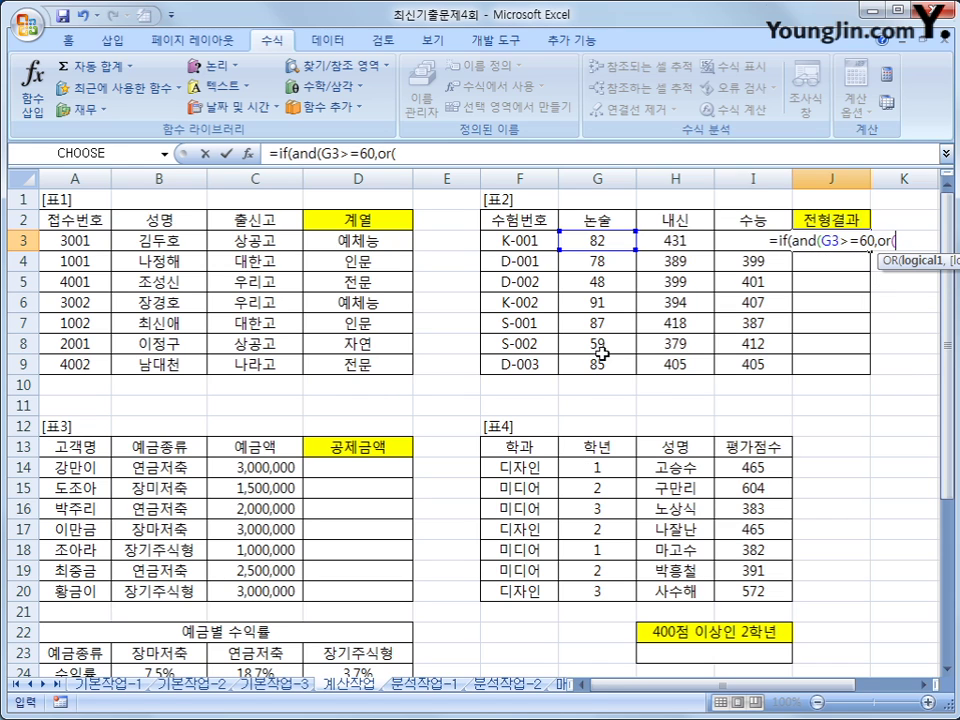
left_click(671, 240)
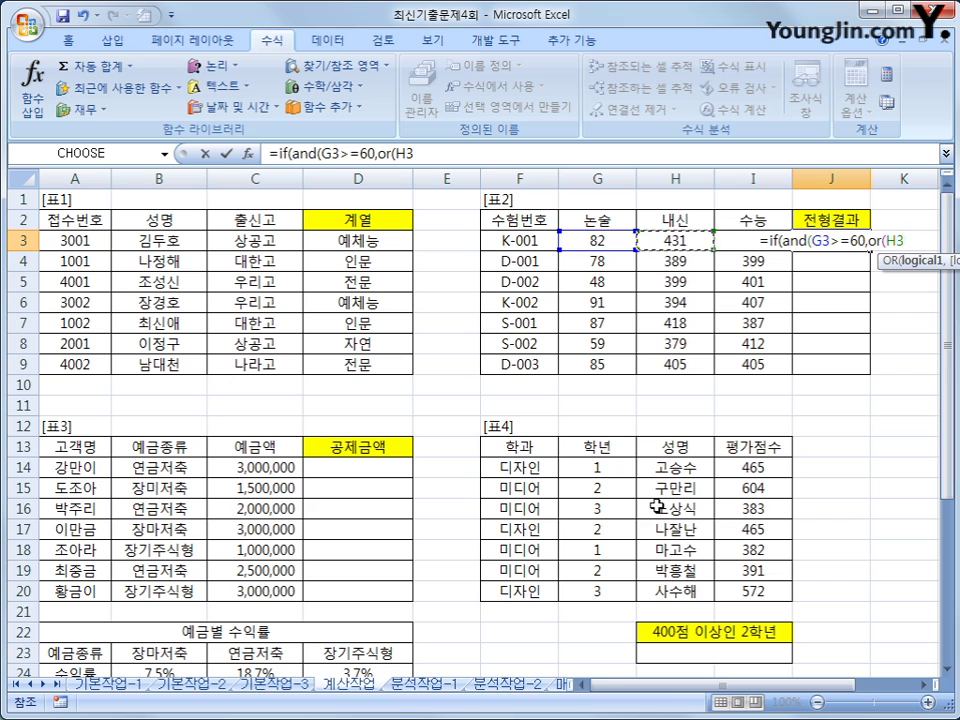
type(">=")
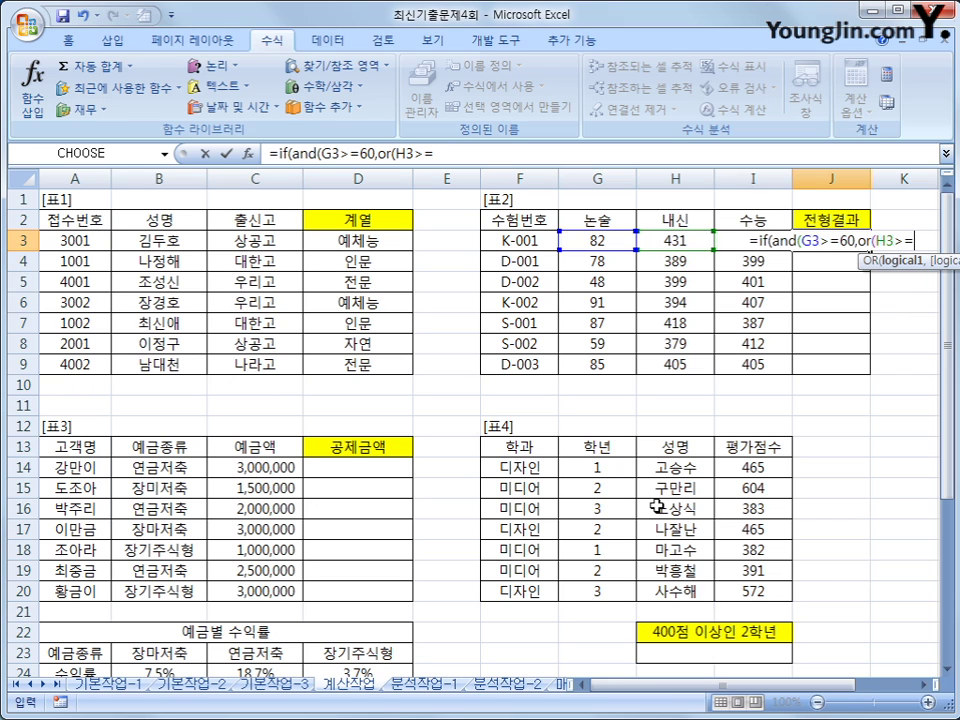
type("400,")
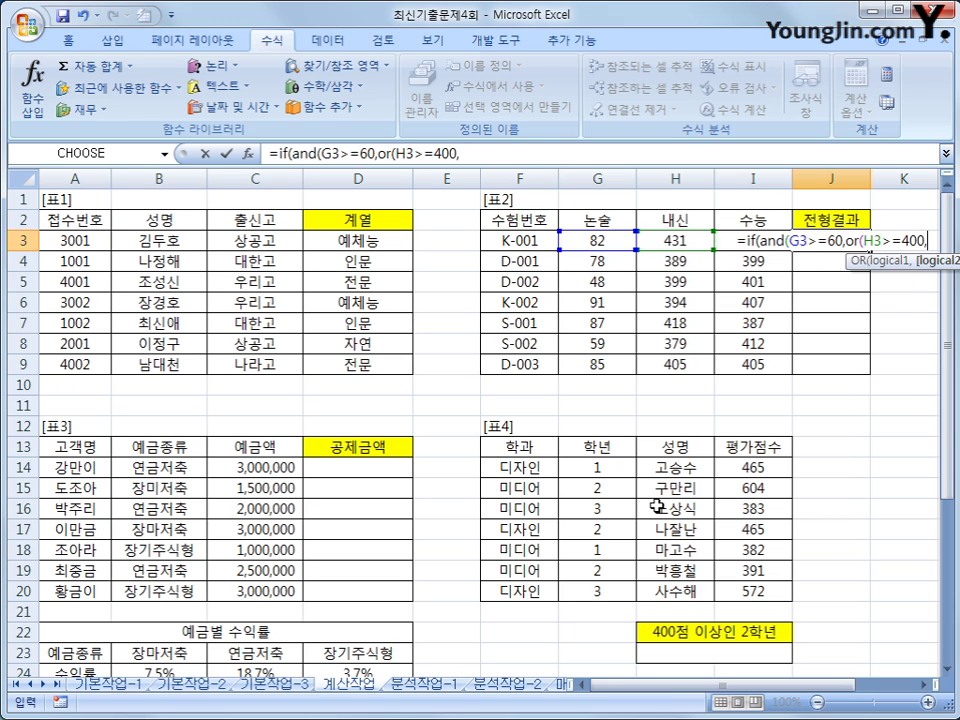
key("Left")
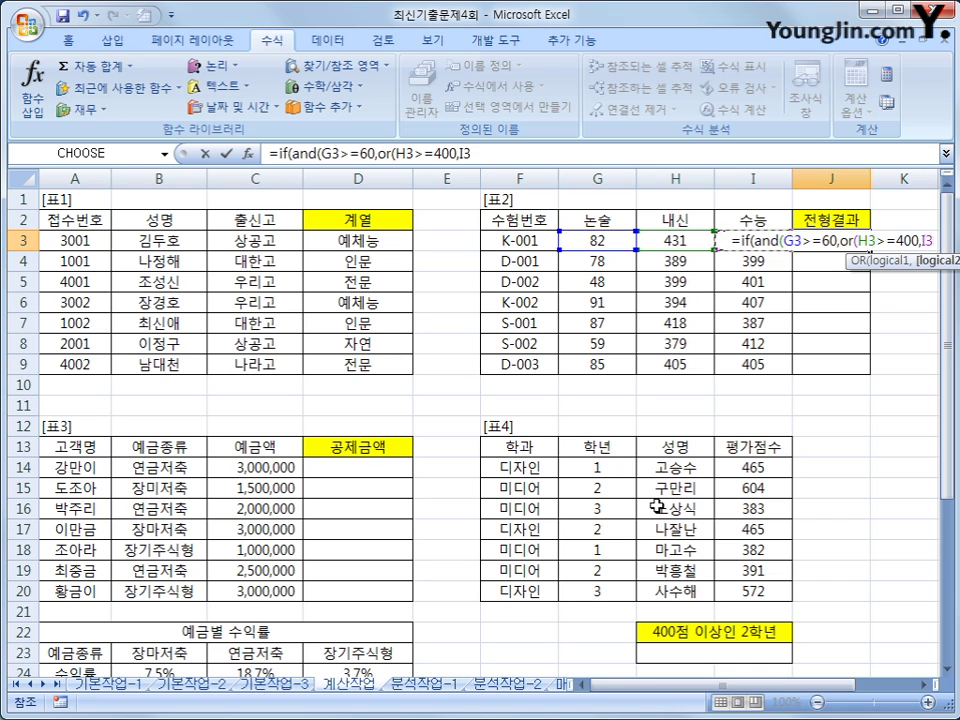
type(">=400")
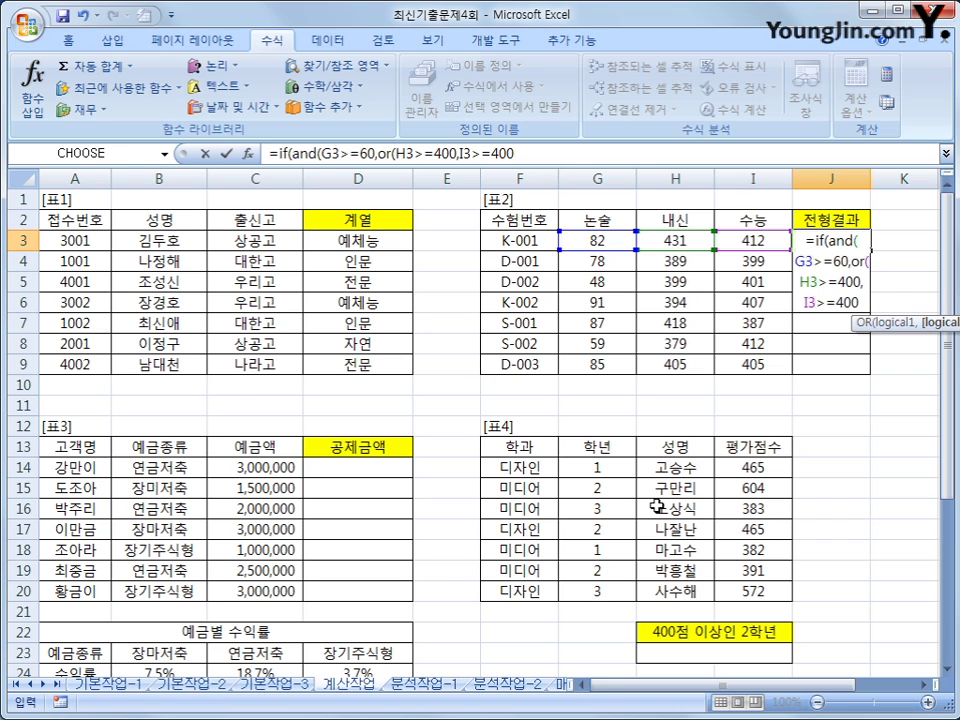
type(")")
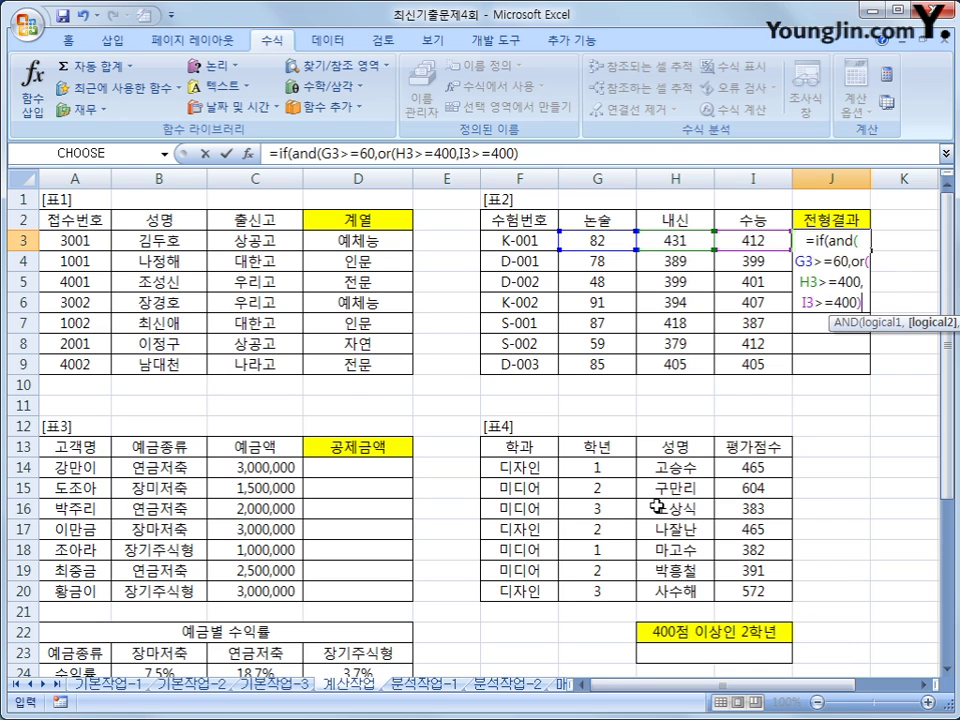
type("),")
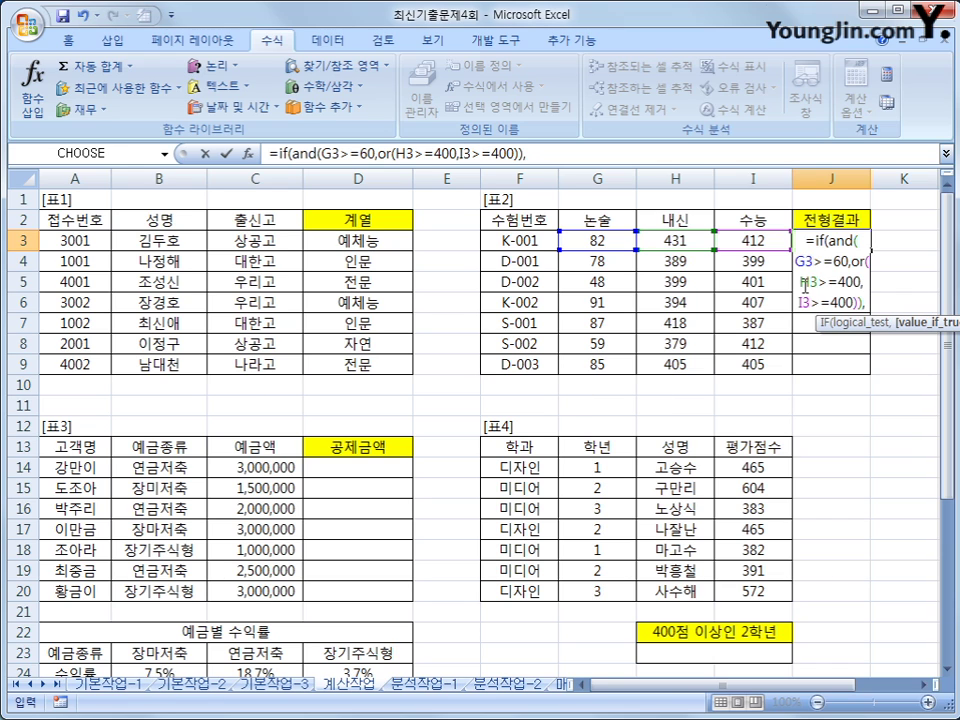
Step: Complete the IF with "합격" when true and an empty string when false, and fill the formula down to J9
left_click(530, 153)
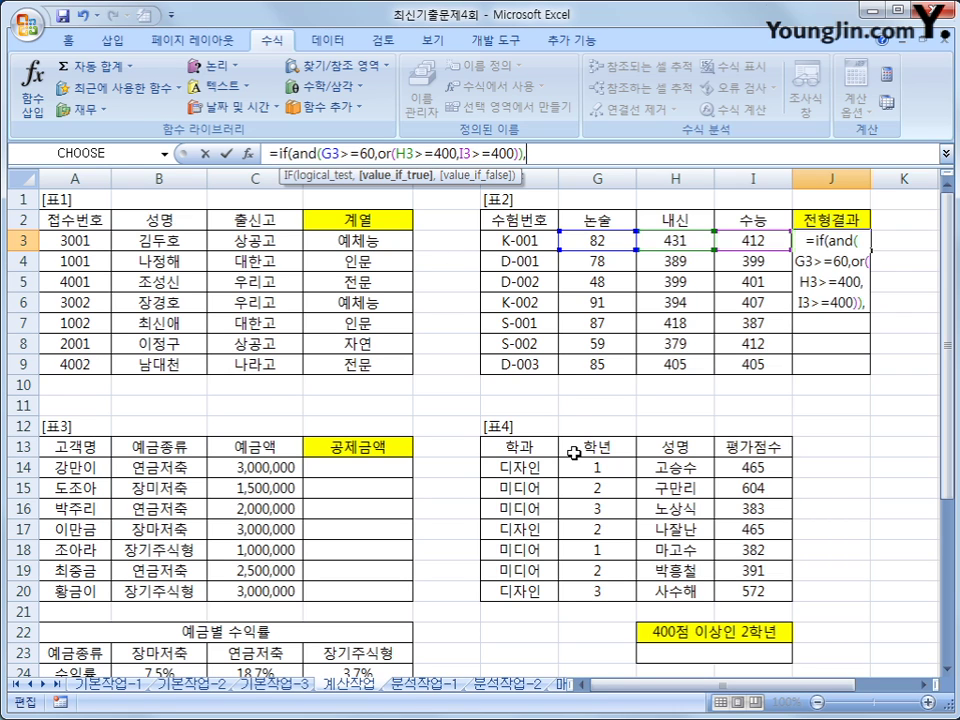
type("\"gk")
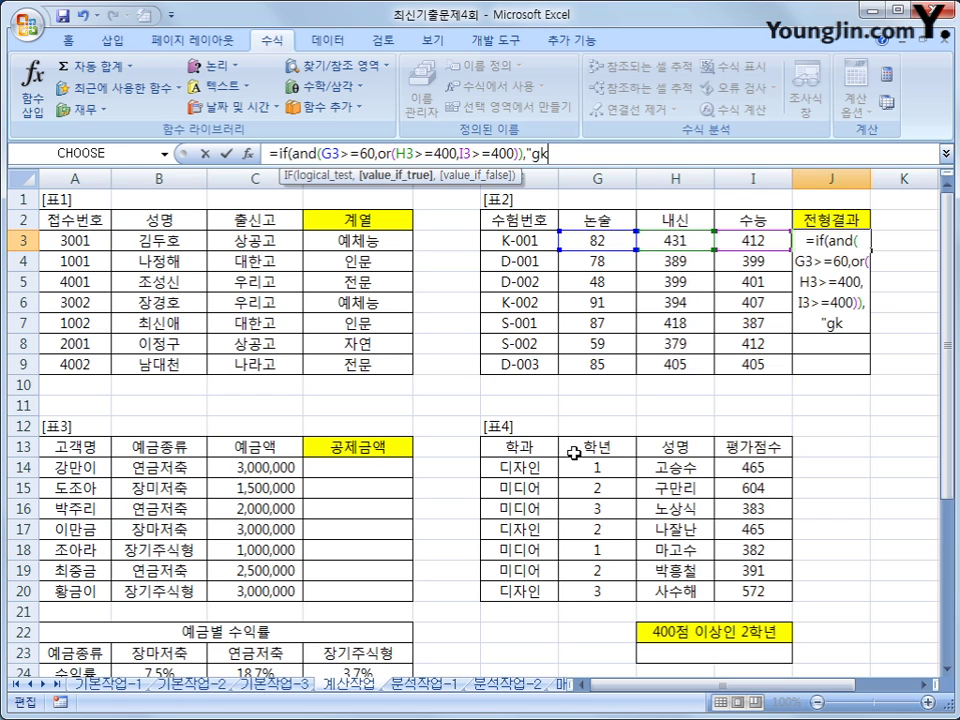
key("BackSpace")
key("BackSpace")
key("Hangul")
type("합격")
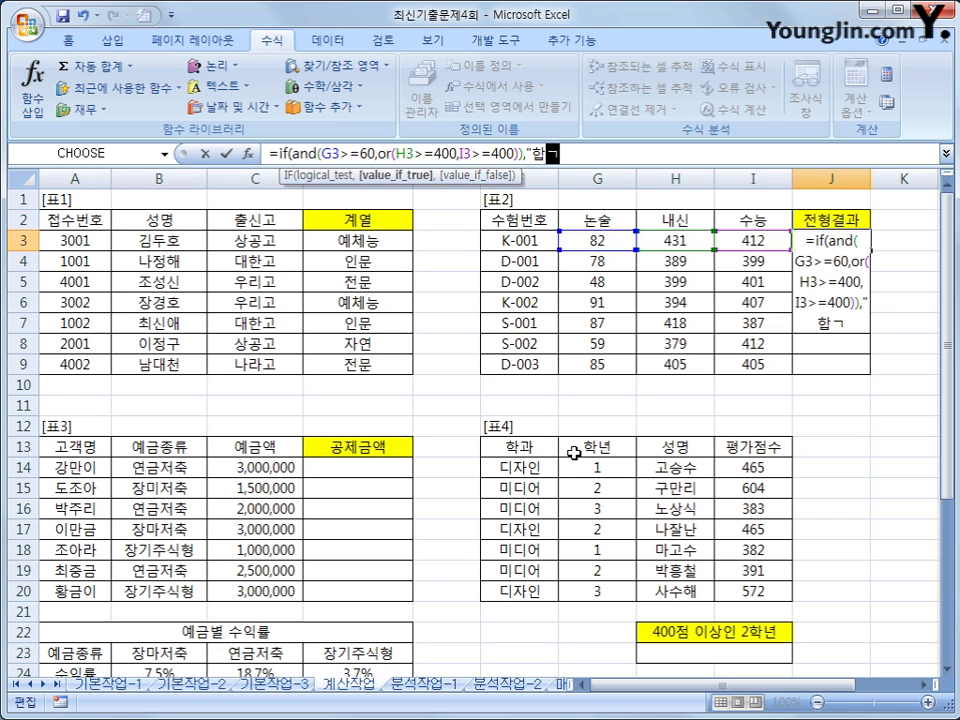
type("\",")
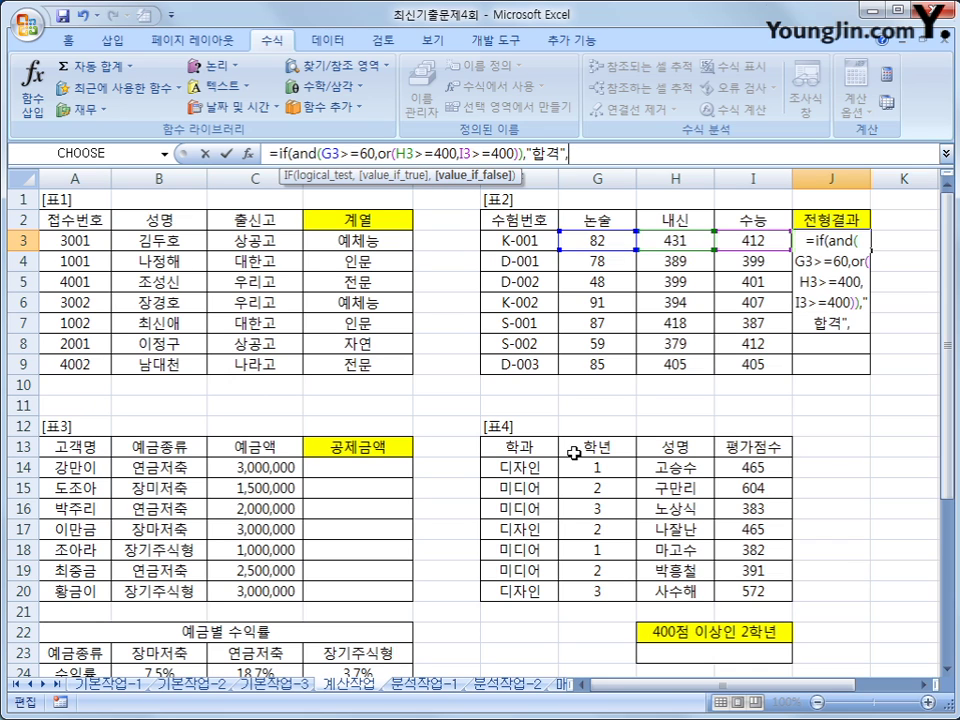
type("\"\")")
key("Return")
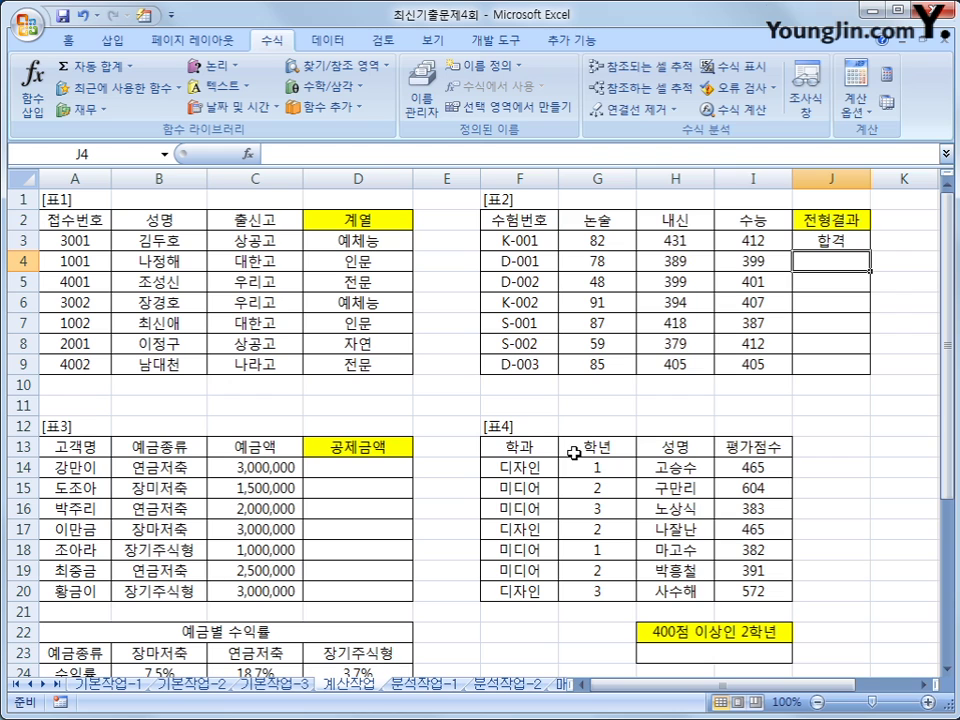
left_click(840, 240)
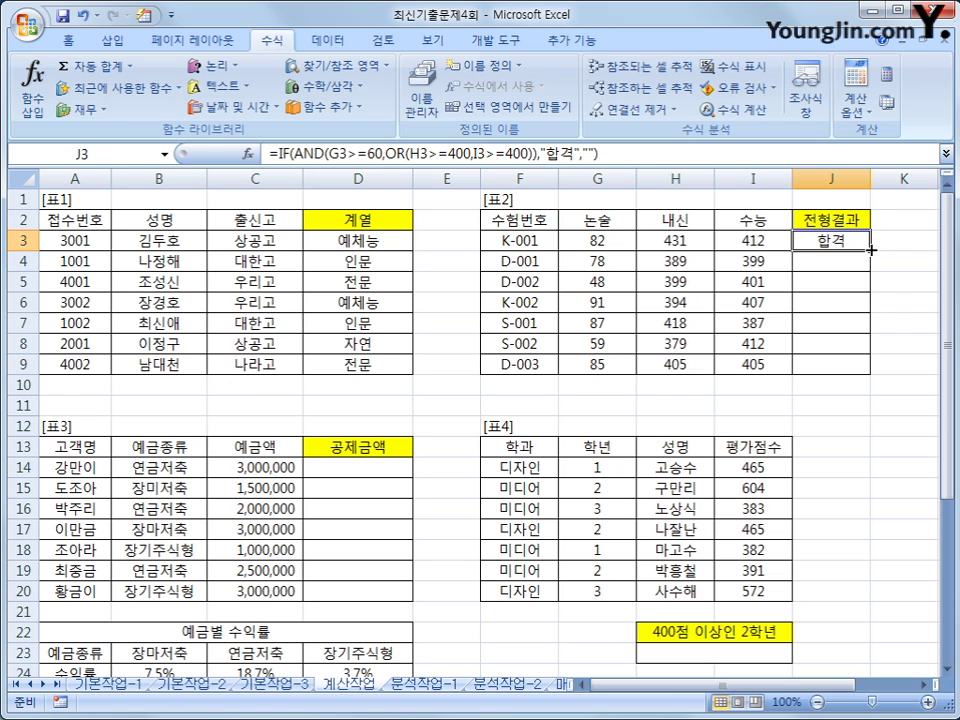
left_click_drag(871, 250, 862, 369)
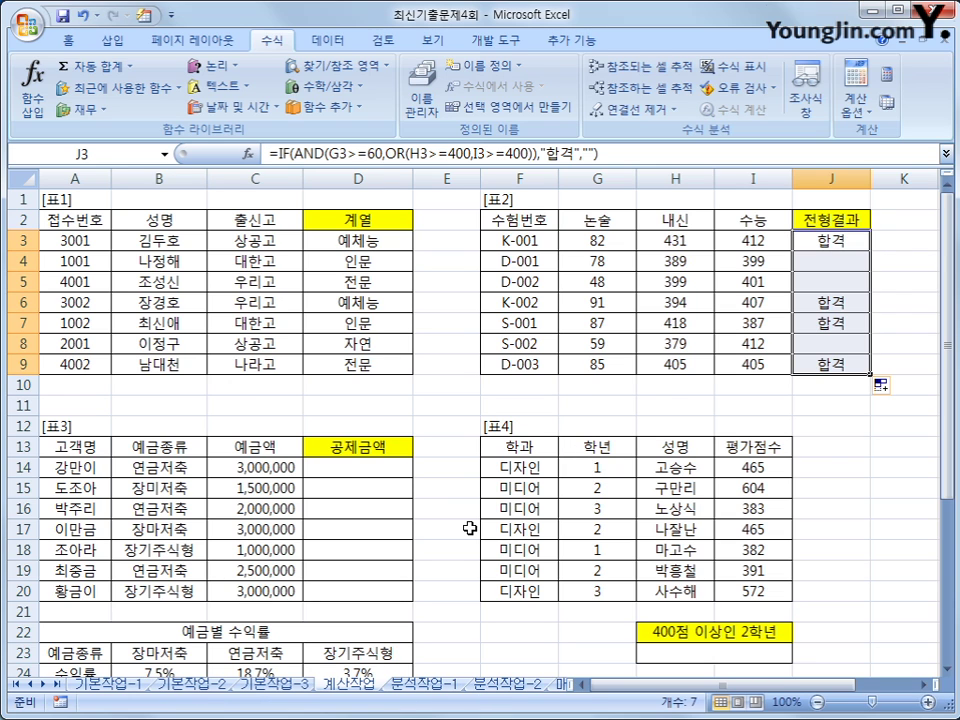
Step: Examine the deposit types in the 예금별 수익률 table against the 예금종류 and 예금액 entries of 표3
left_click(350, 467)
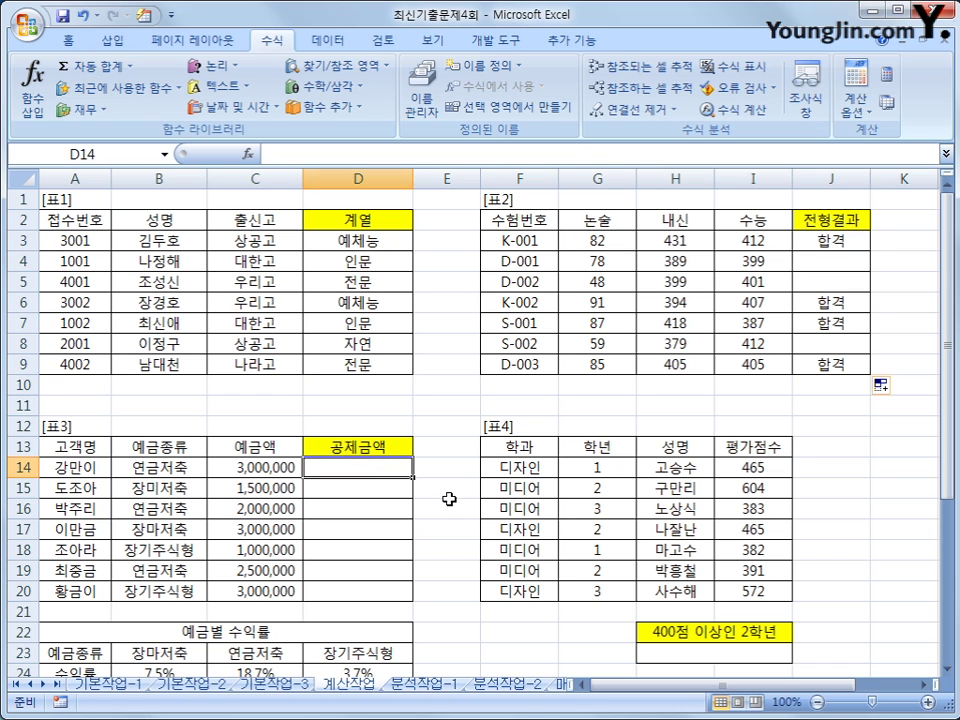
scroll(449, 498, "down", 2)
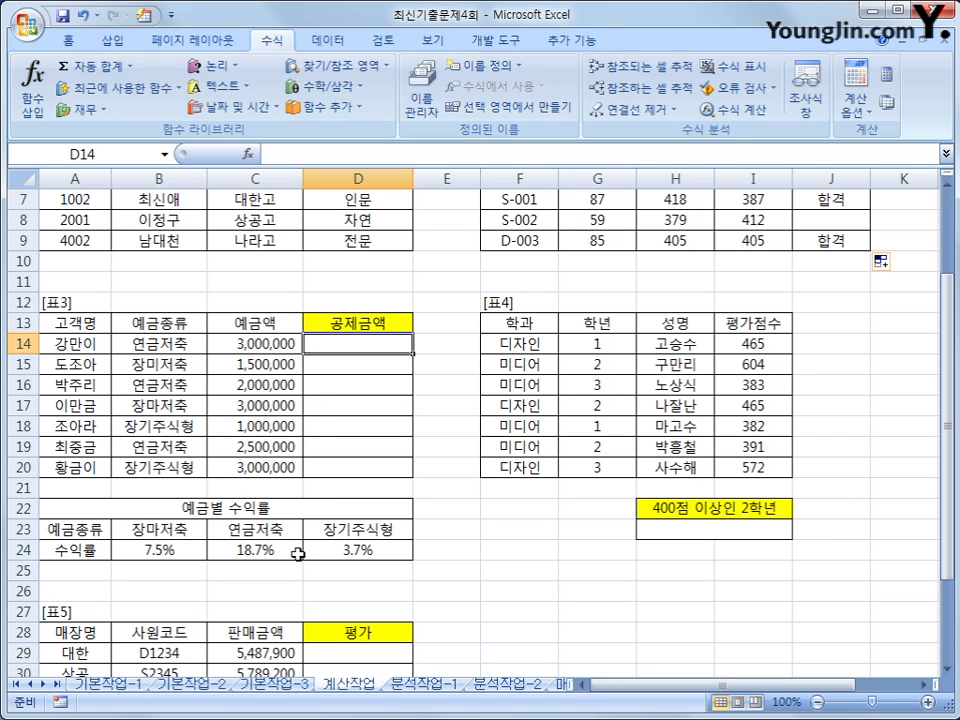
left_click(178, 527)
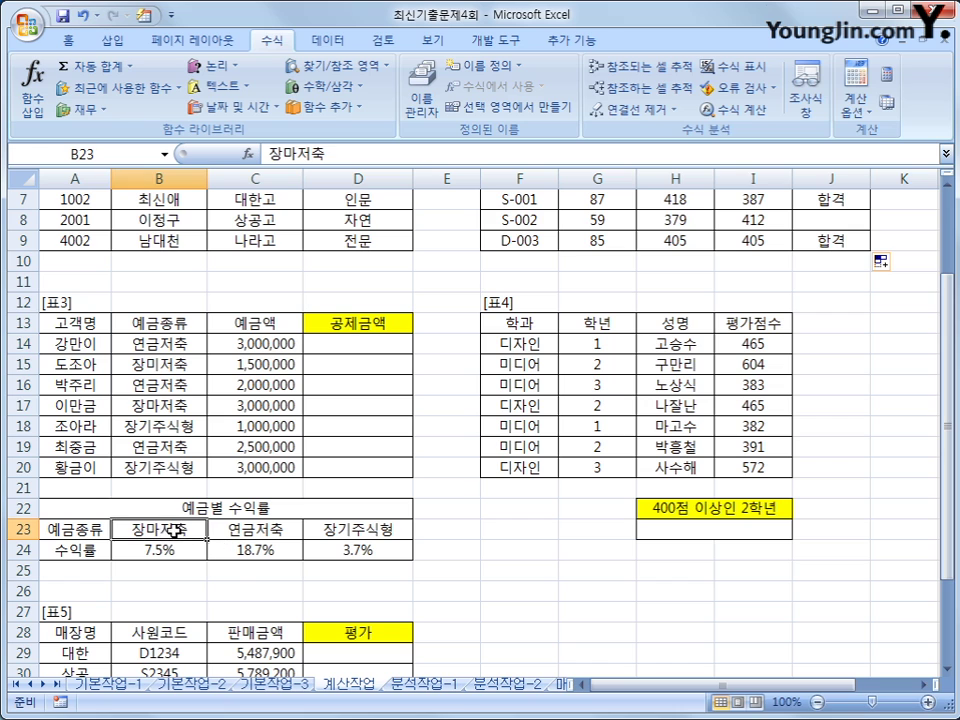
left_click(251, 517)
left_click(251, 526)
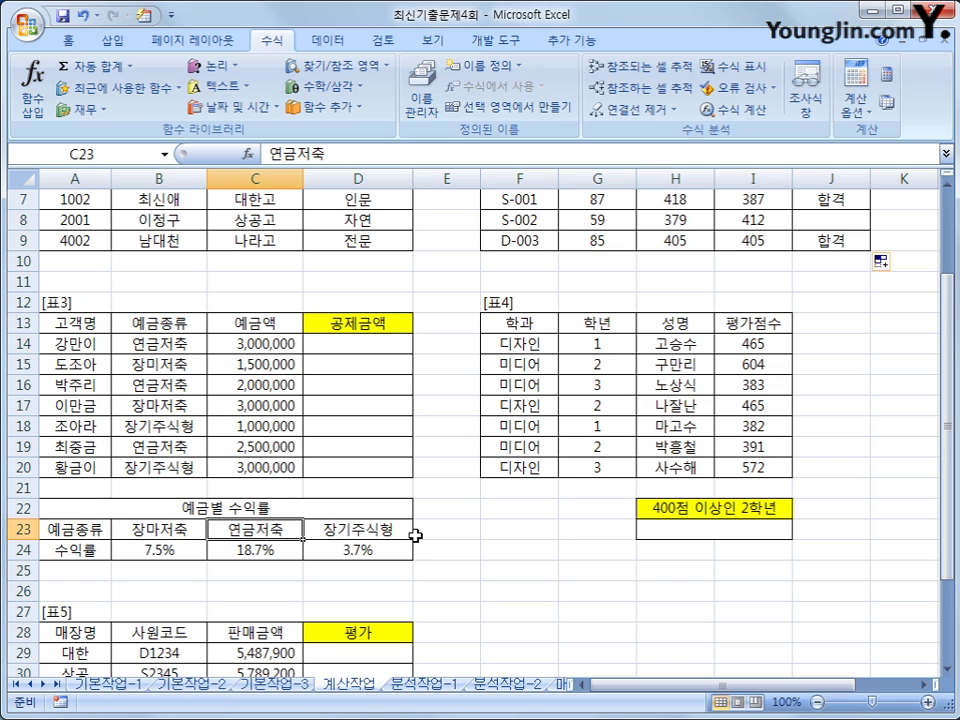
left_click(376, 523)
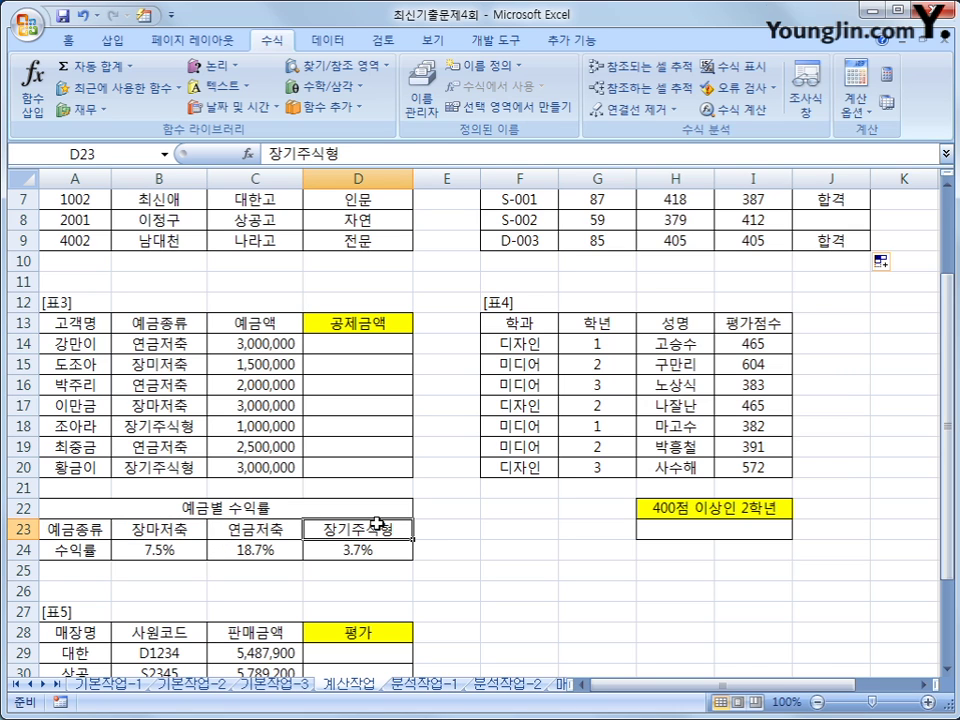
left_click(190, 369)
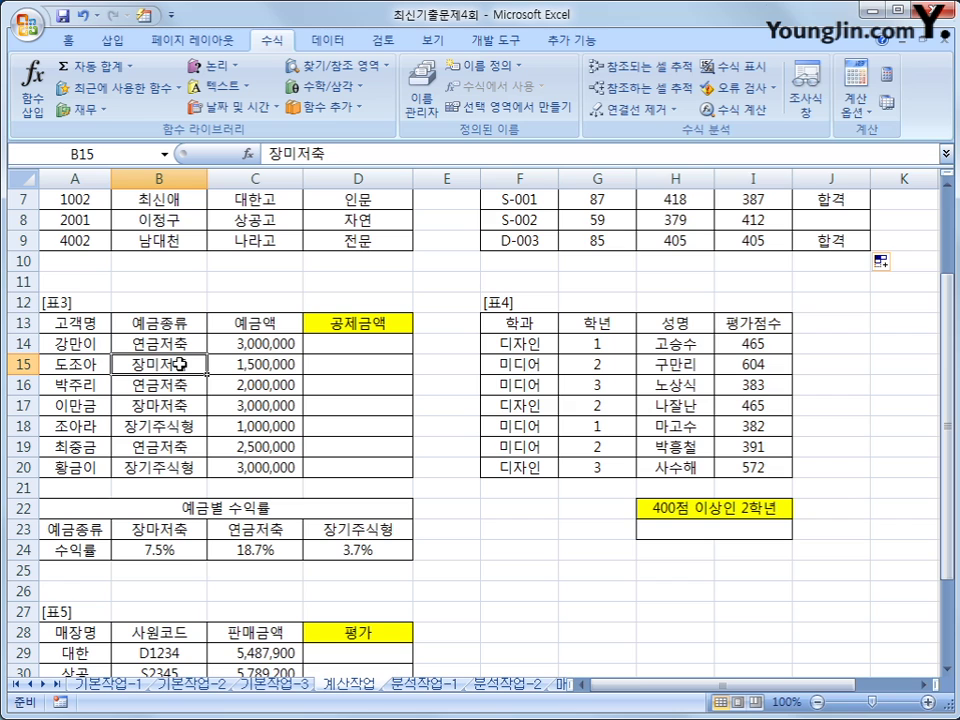
left_click(352, 347)
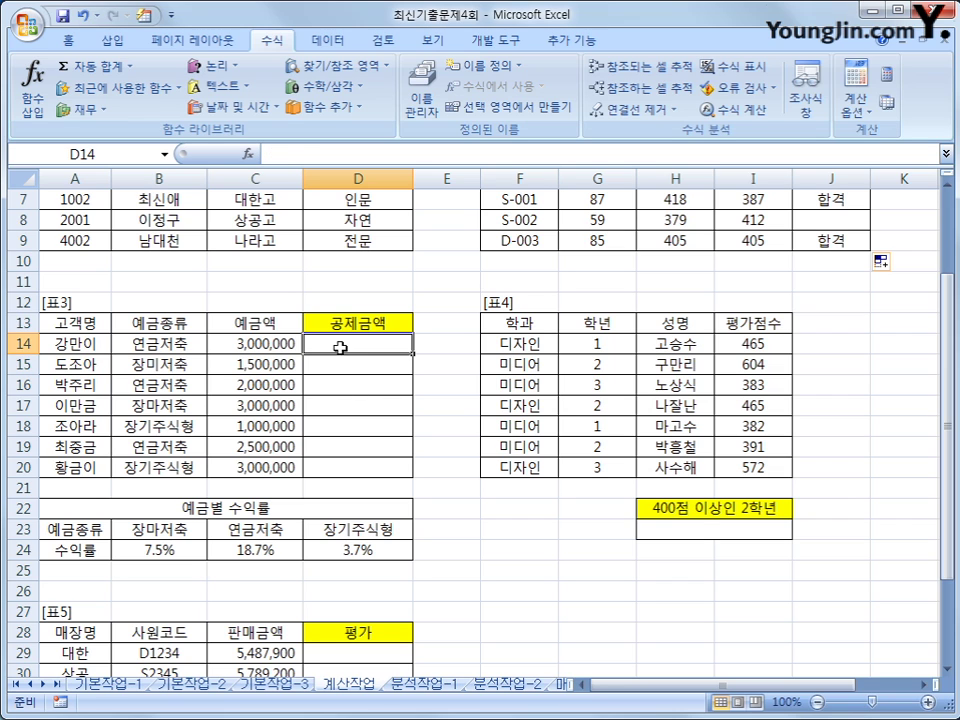
left_click(290, 340)
Step: Start an HLOOKUP formula in the first 공제금액 cell D14 with 예금종류 B14 as the lookup value
left_click(329, 343)
type("=")
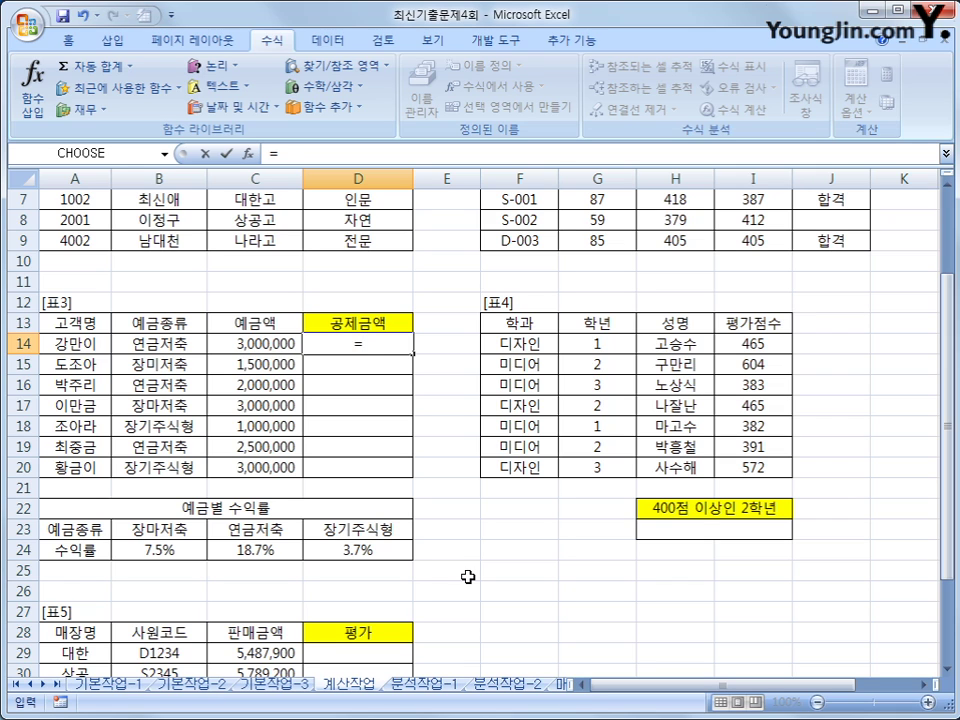
type("ㅏ")
key("BackSpace")
type("hl")
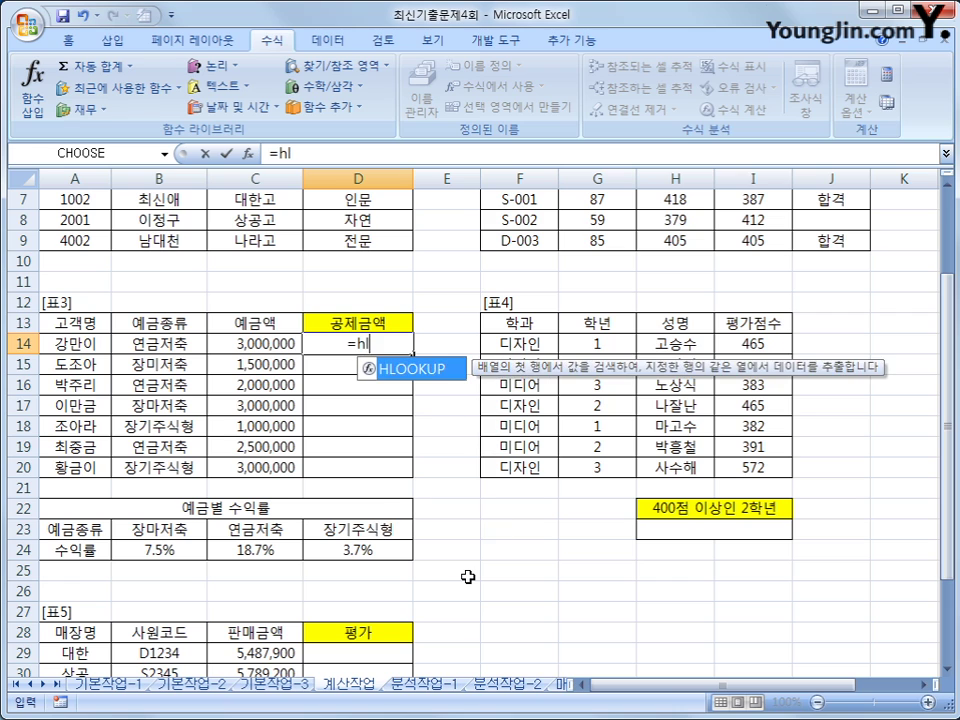
key("Tab")
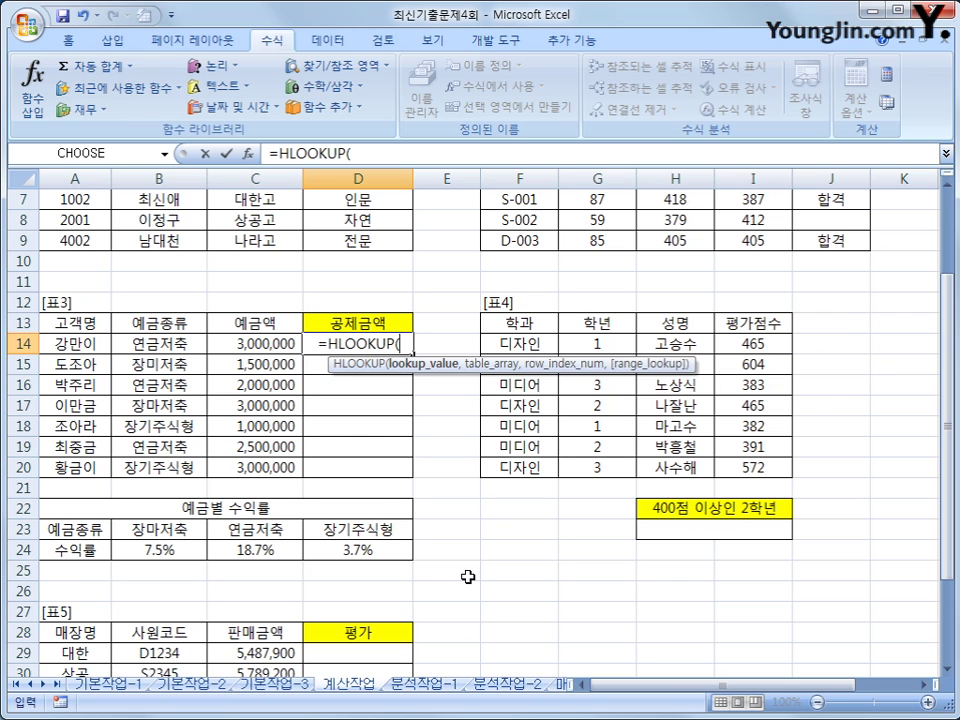
left_click(178, 342)
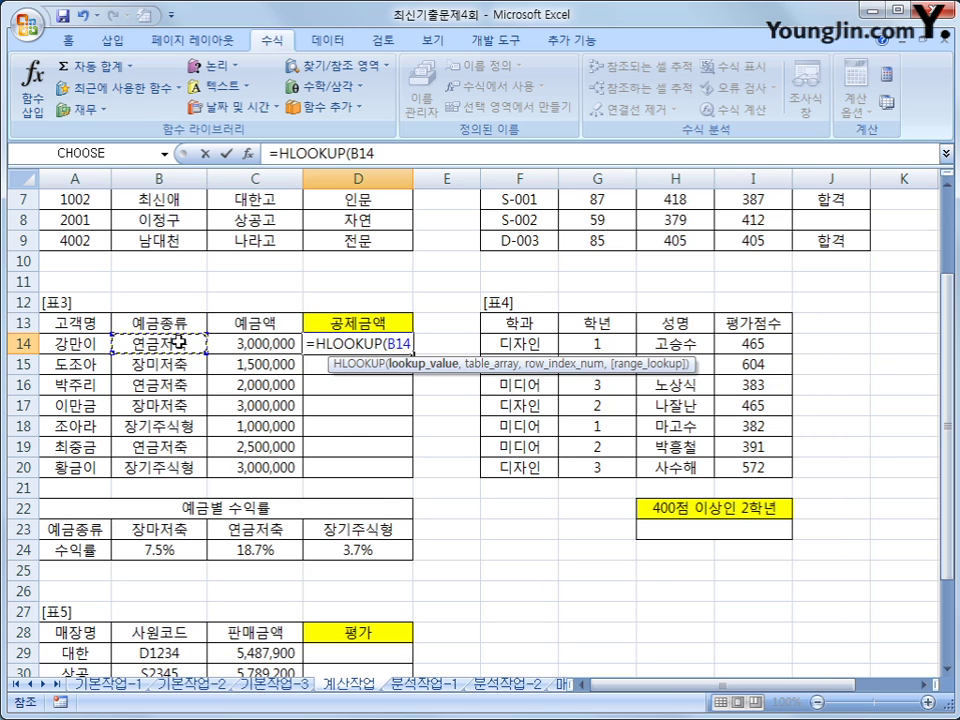
Step: Complete the HLOOKUP with the absolute range $B$23:$D$24, row index 2 and 0 for an exact match
type(",")
left_click_drag(129, 538, 386, 561)
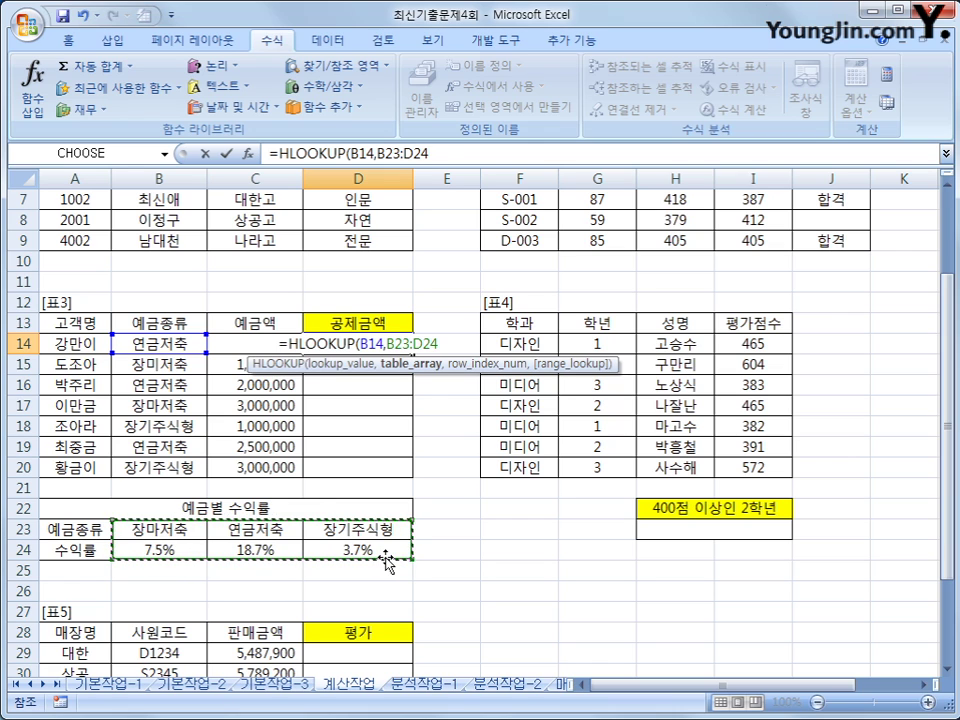
key("F4")
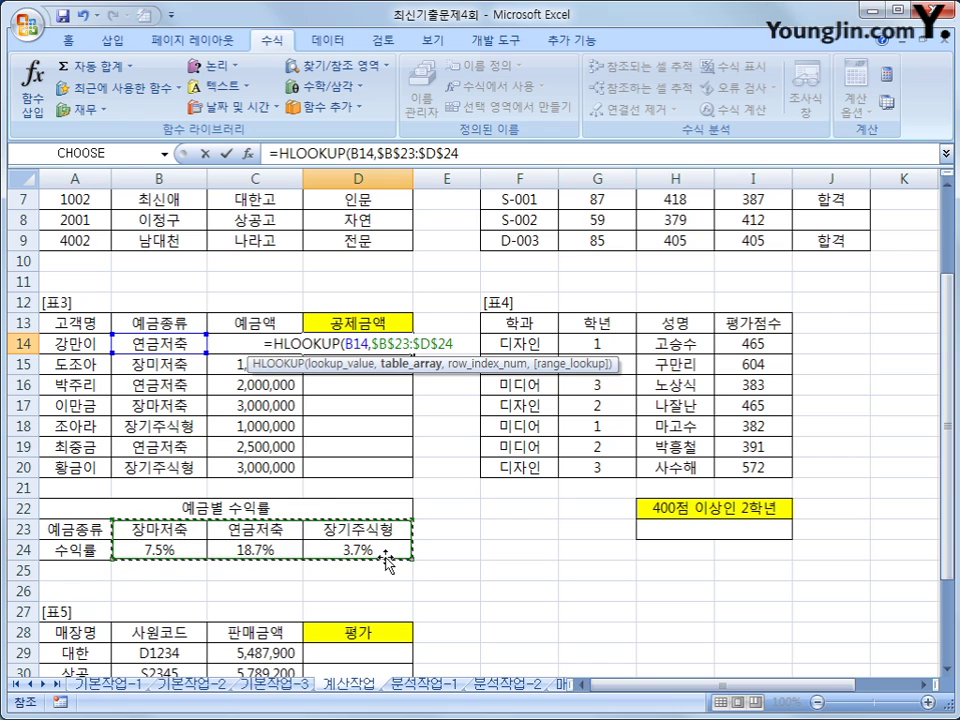
type(",")
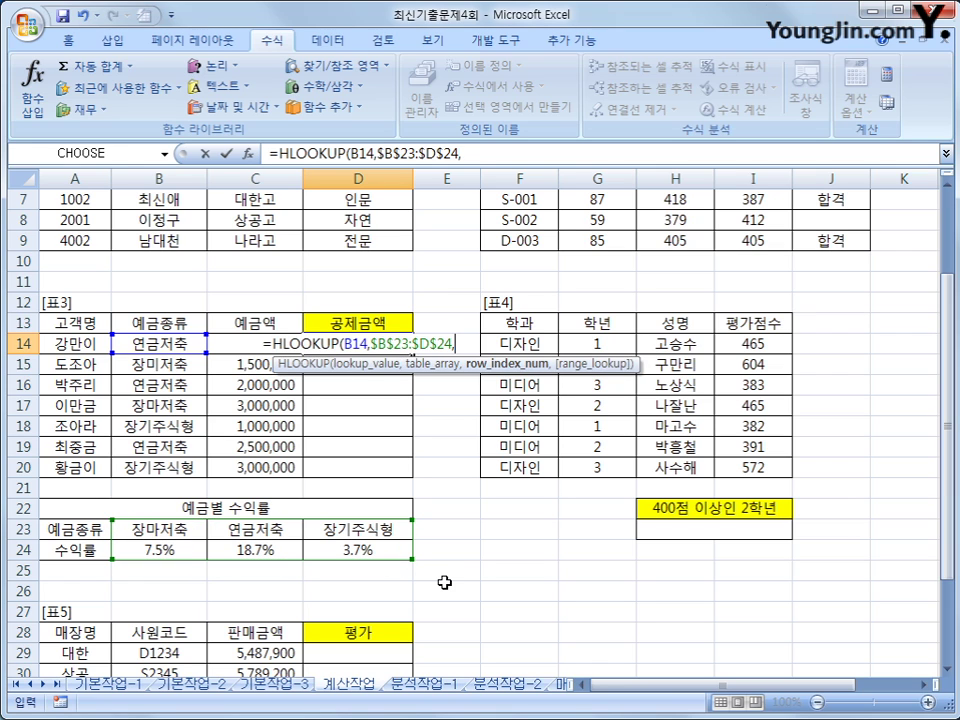
type("2")
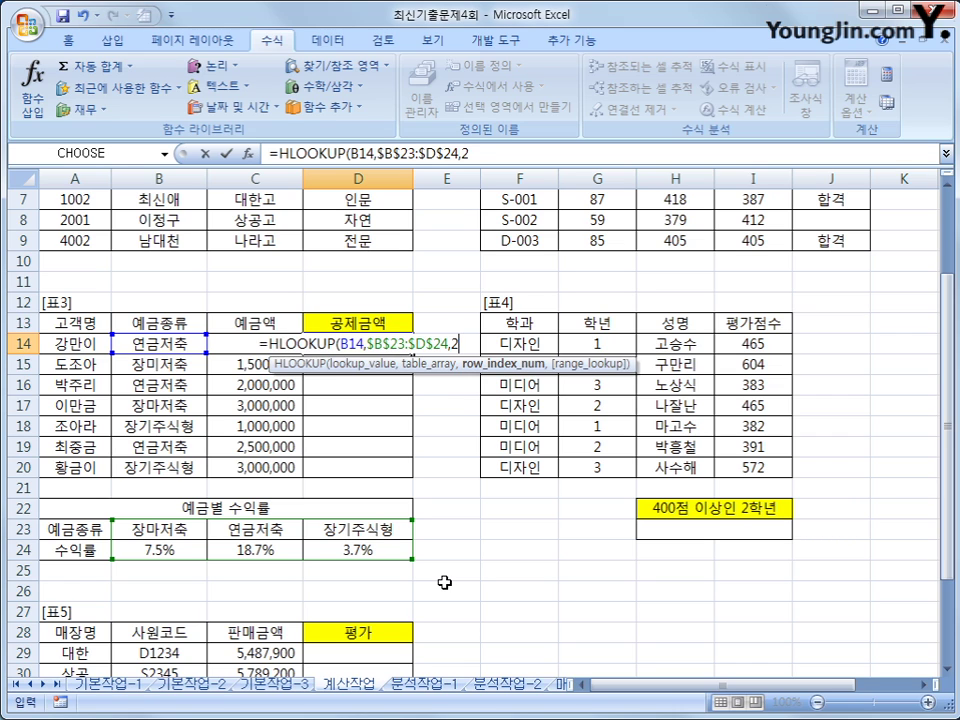
type(",0")
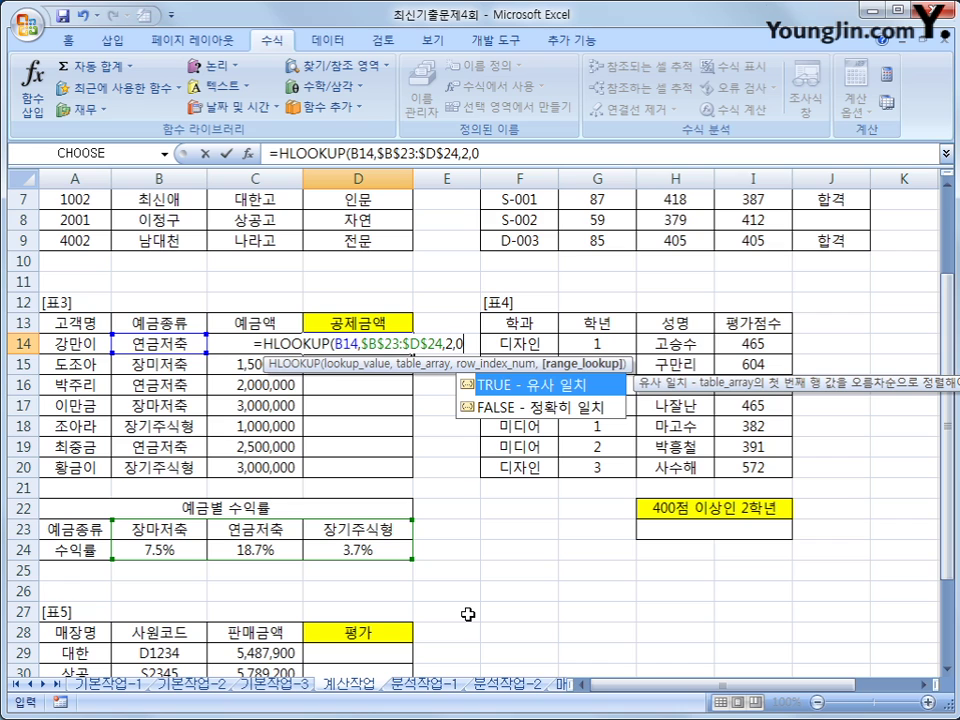
type(")")
key("Return")
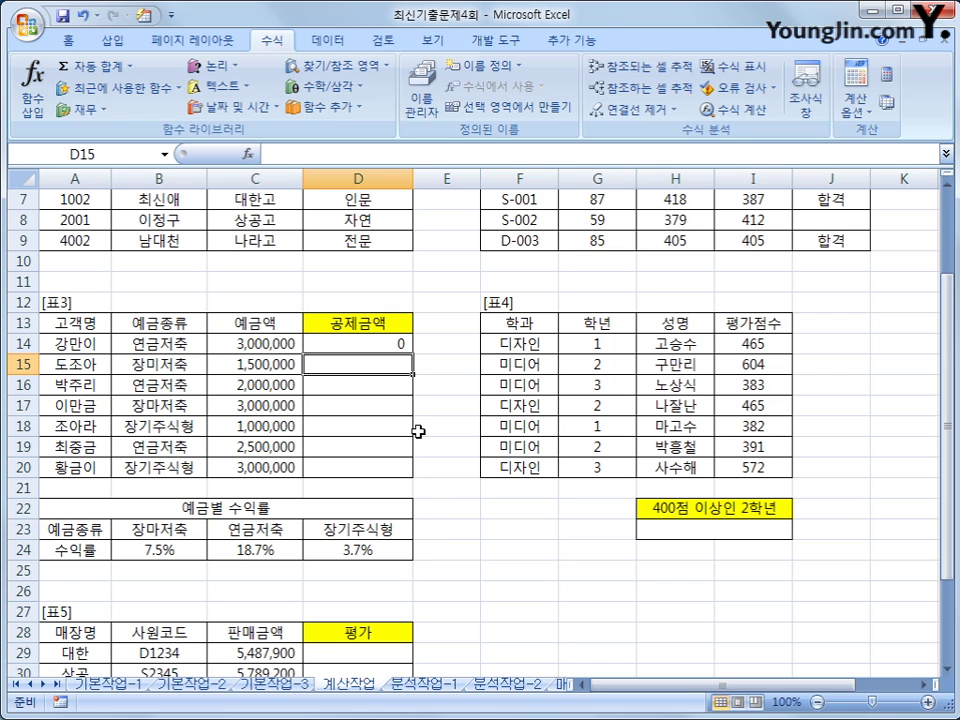
Step: Multiply the HLOOKUP in D14 by the 예금액 in C14 and fill the formula down to D20
left_click(397, 345)
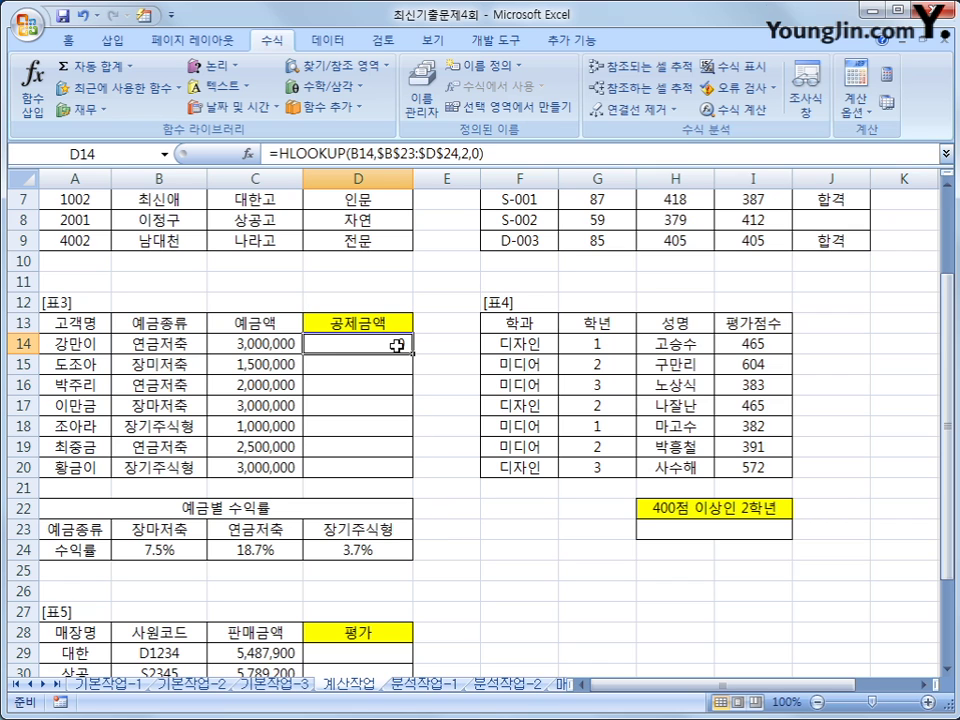
double_click(397, 345)
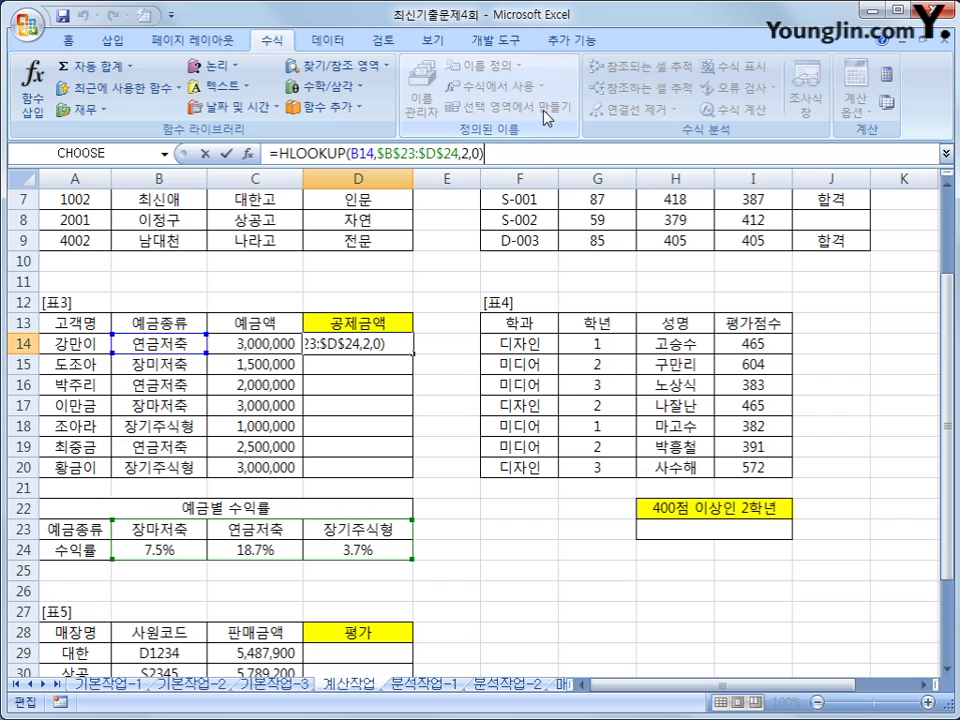
type("*")
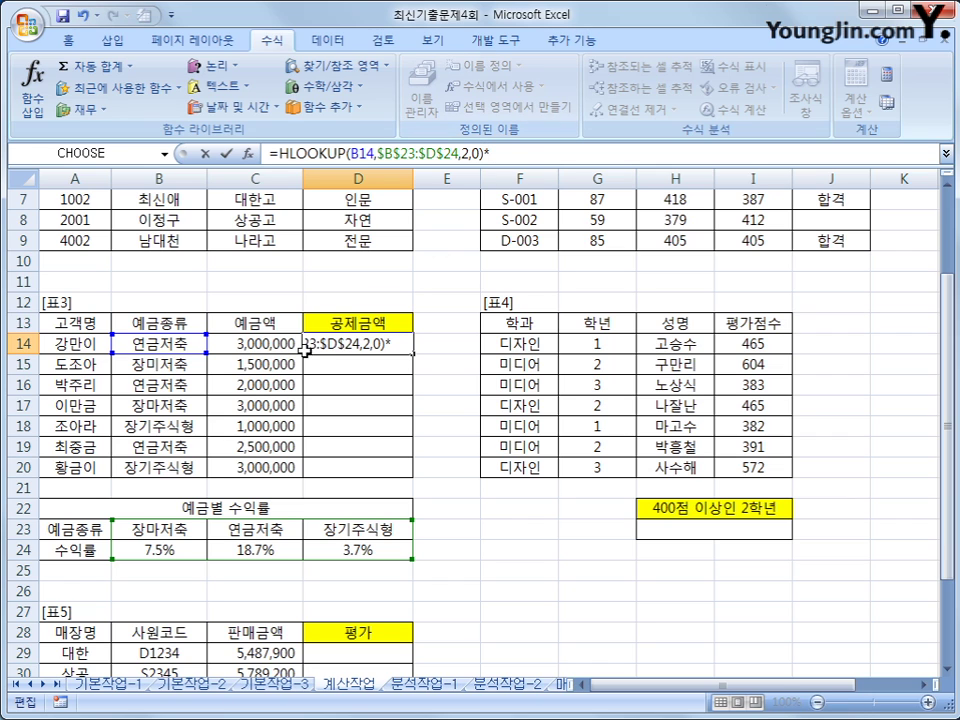
left_click(240, 345)
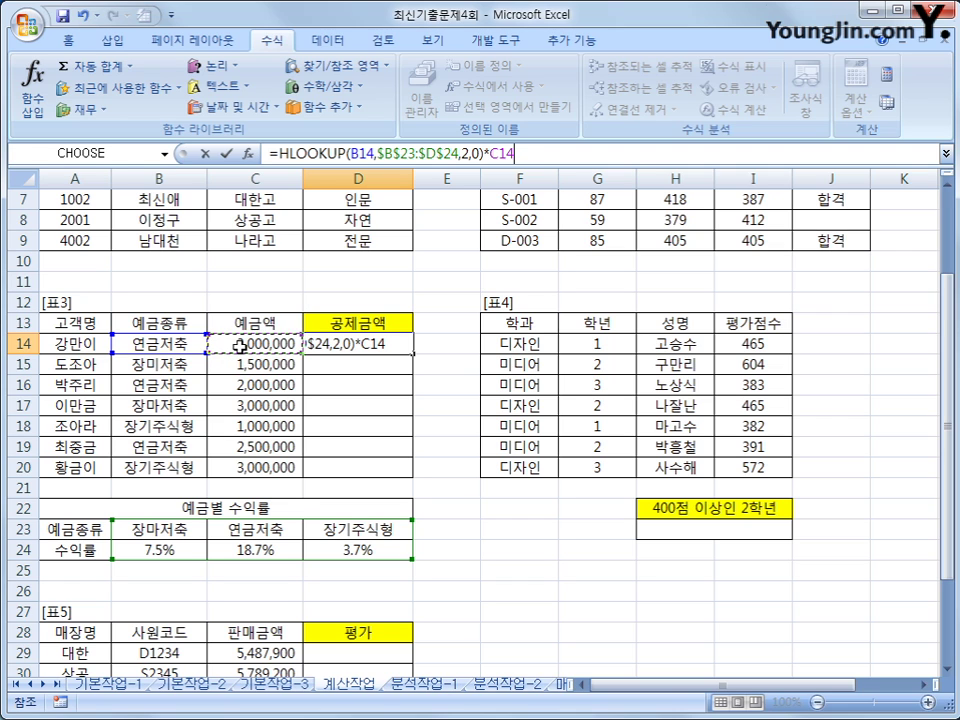
key("Return")
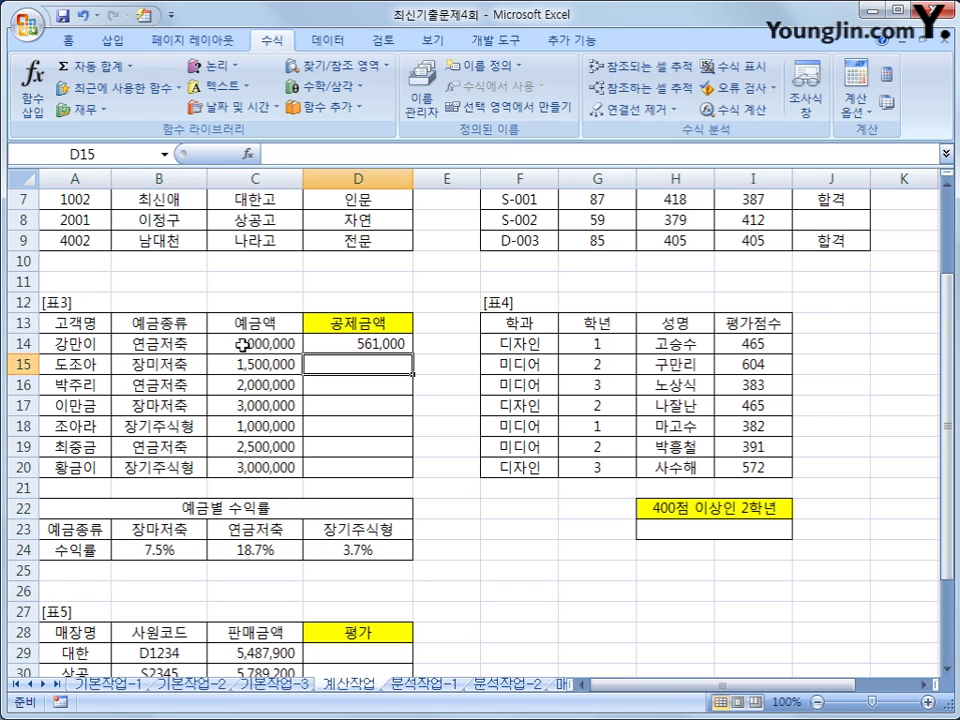
left_click(331, 341)
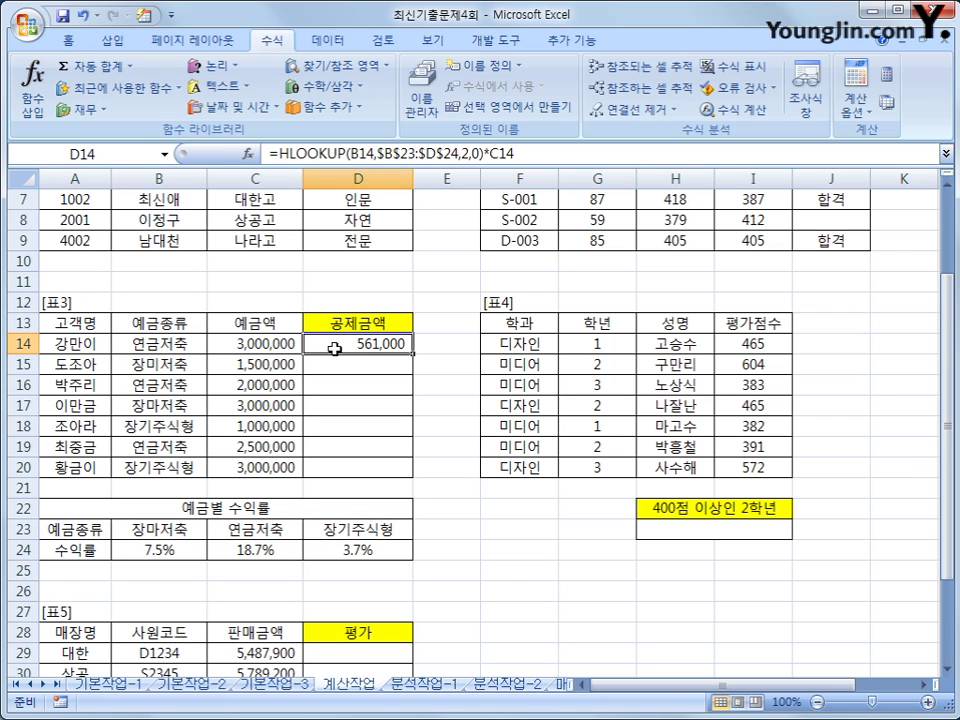
left_click_drag(410, 355, 416, 470)
left_click(386, 365)
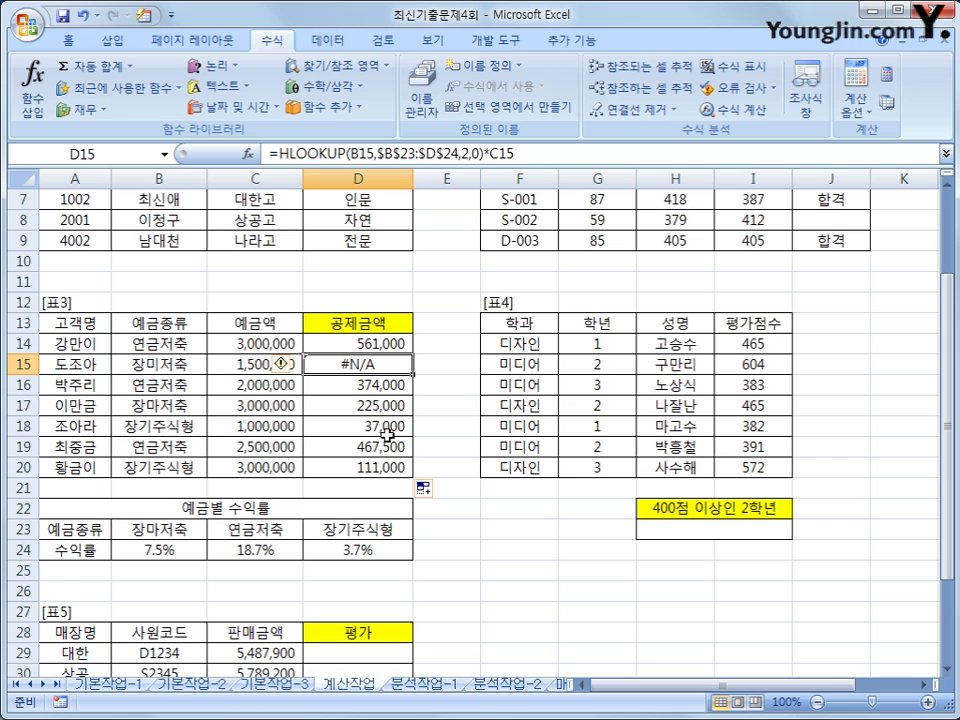
Step: Wrap the D14 formula in IFERROR so that it returns "예금종류오류" on an error
left_click(391, 343)
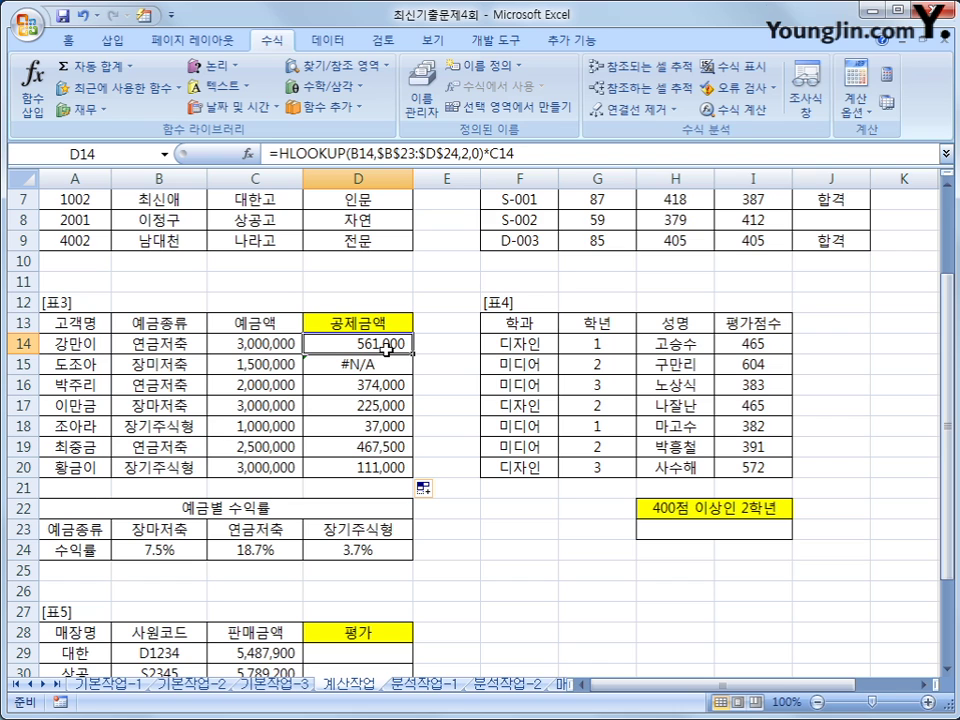
left_click(277, 153)
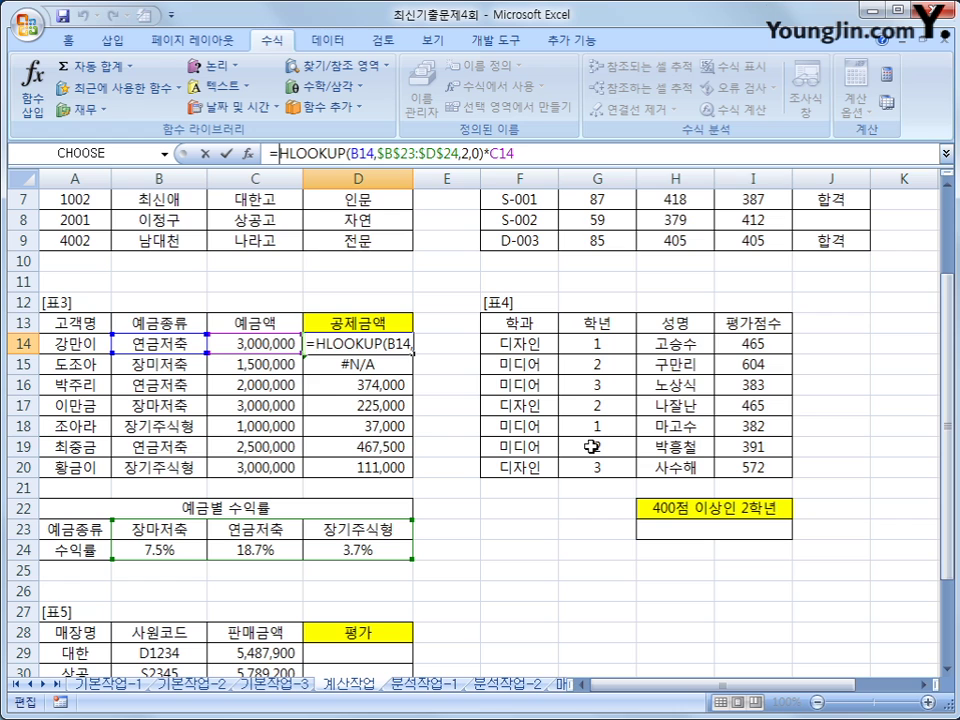
type("ife")
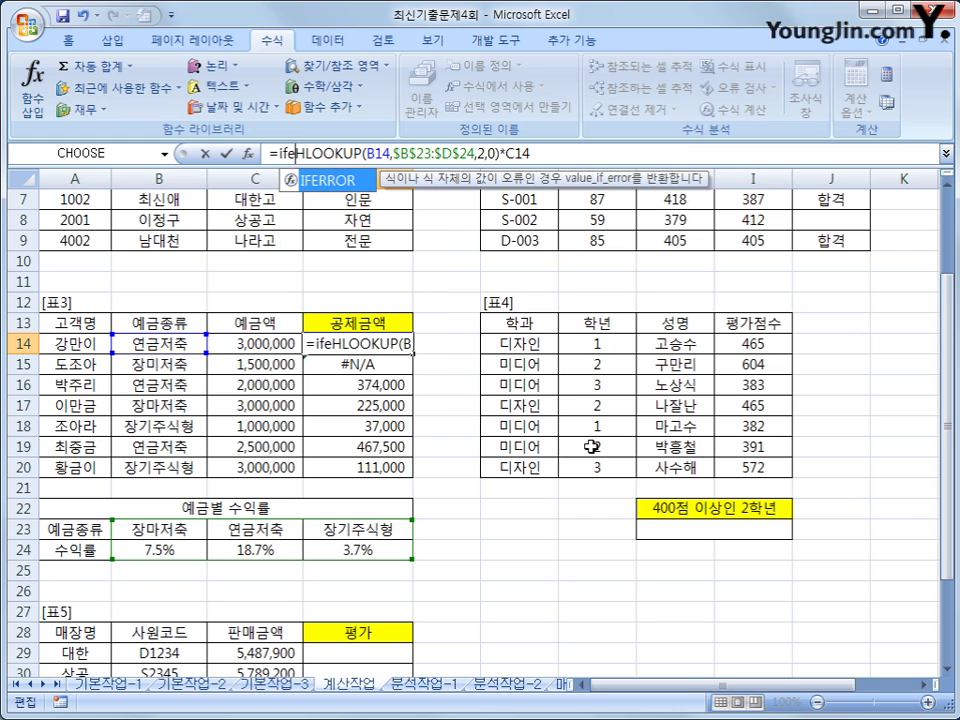
key("Tab")
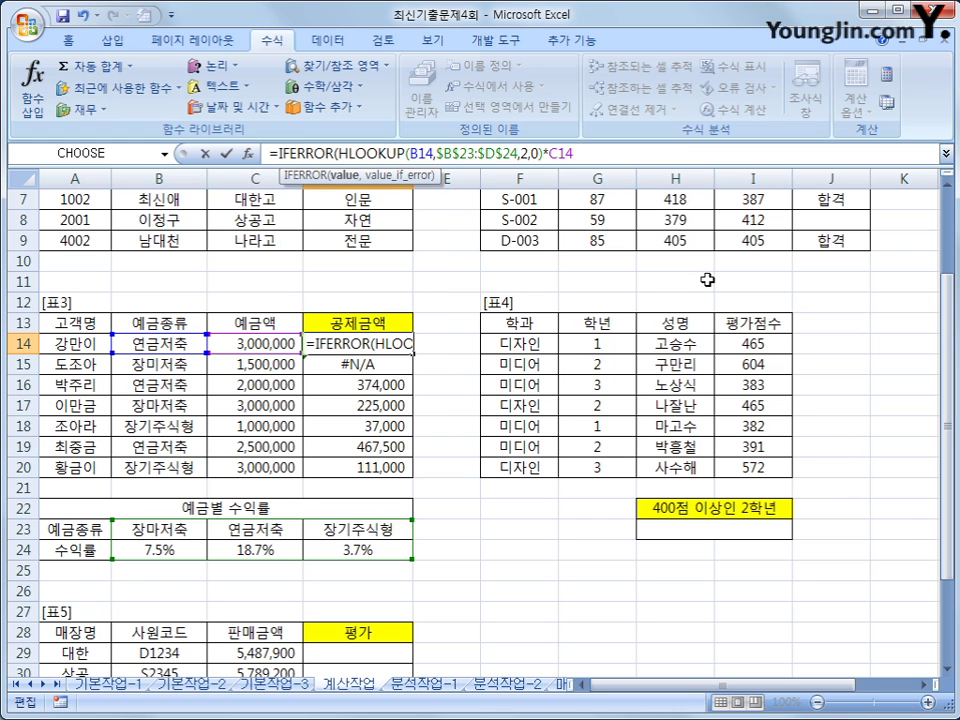
left_click(610, 153)
type(",\"")
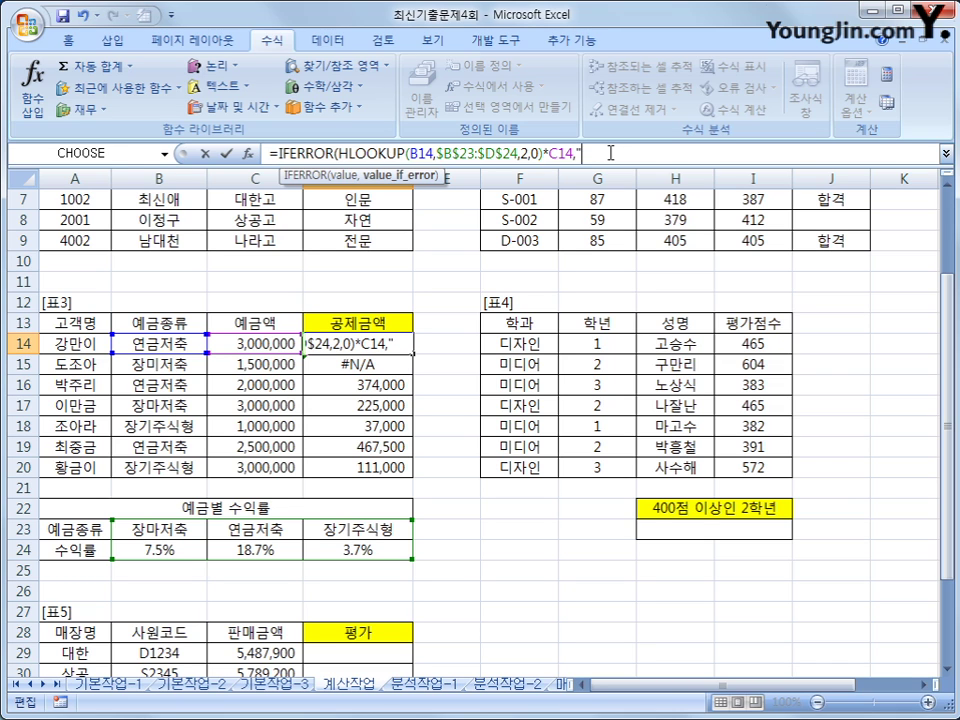
type("예금ㅈ")
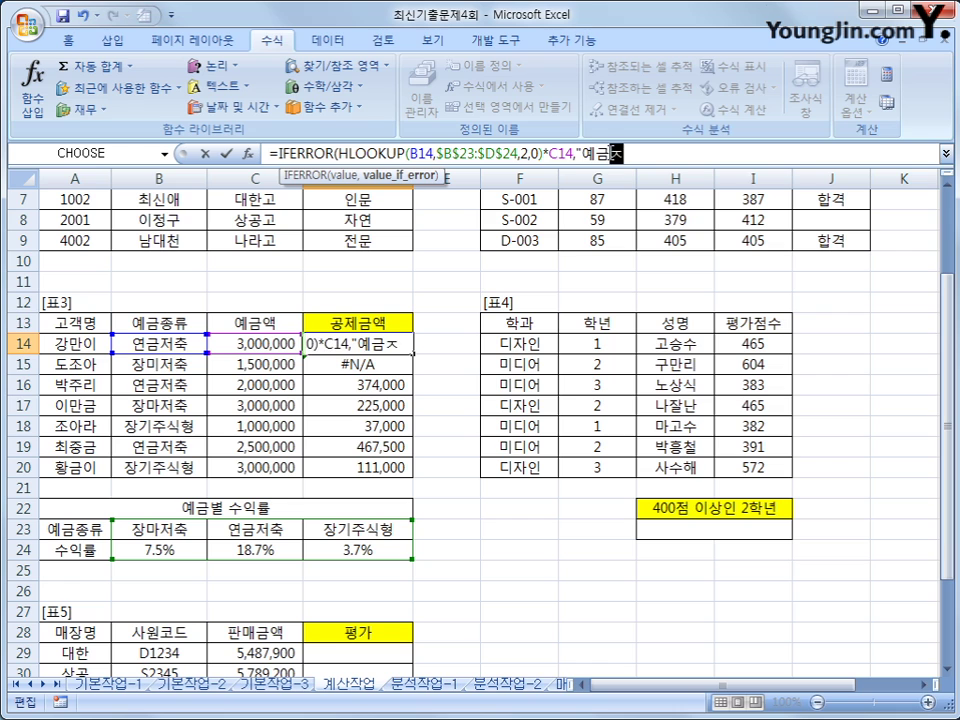
type("종류오류\"")
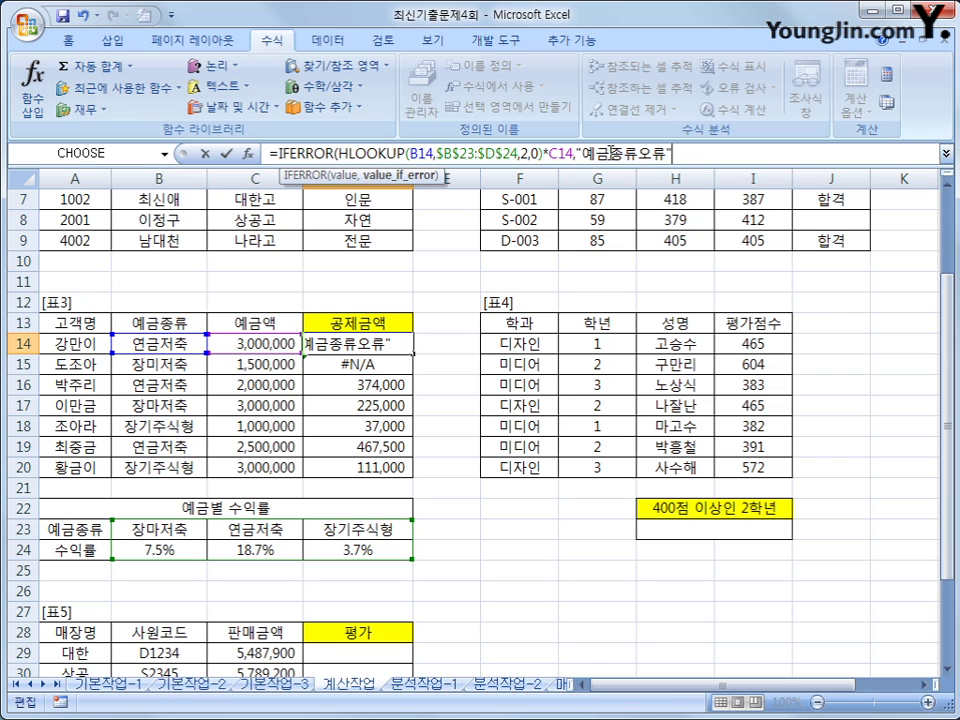
type(")")
key("Return")
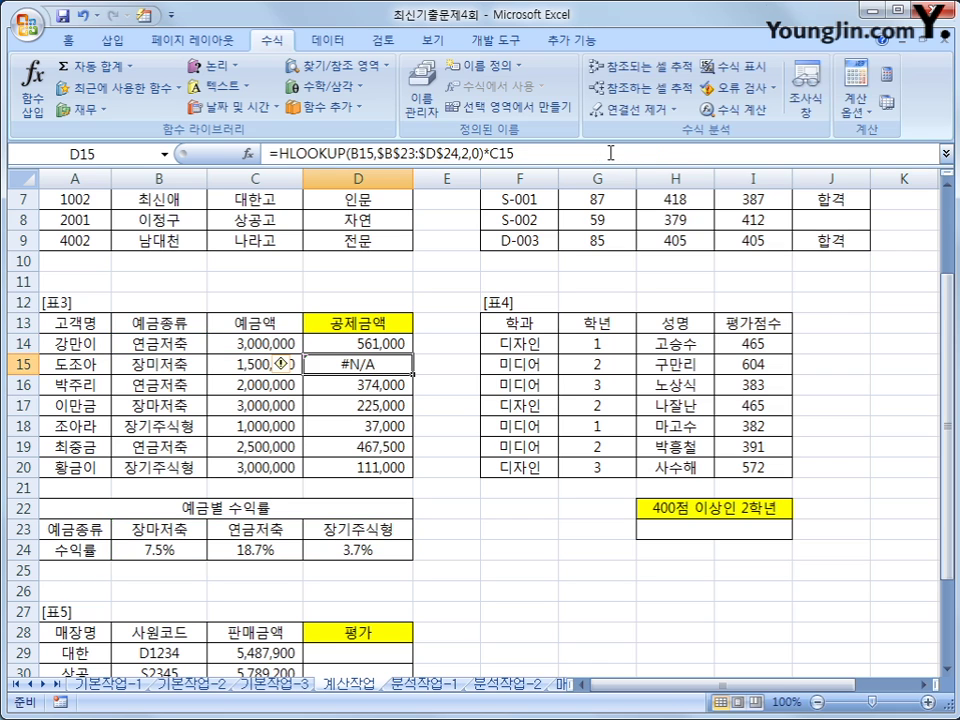
Step: Fill the IFERROR formula from D14 down through the 공제금액 column to D20
left_click(404, 345)
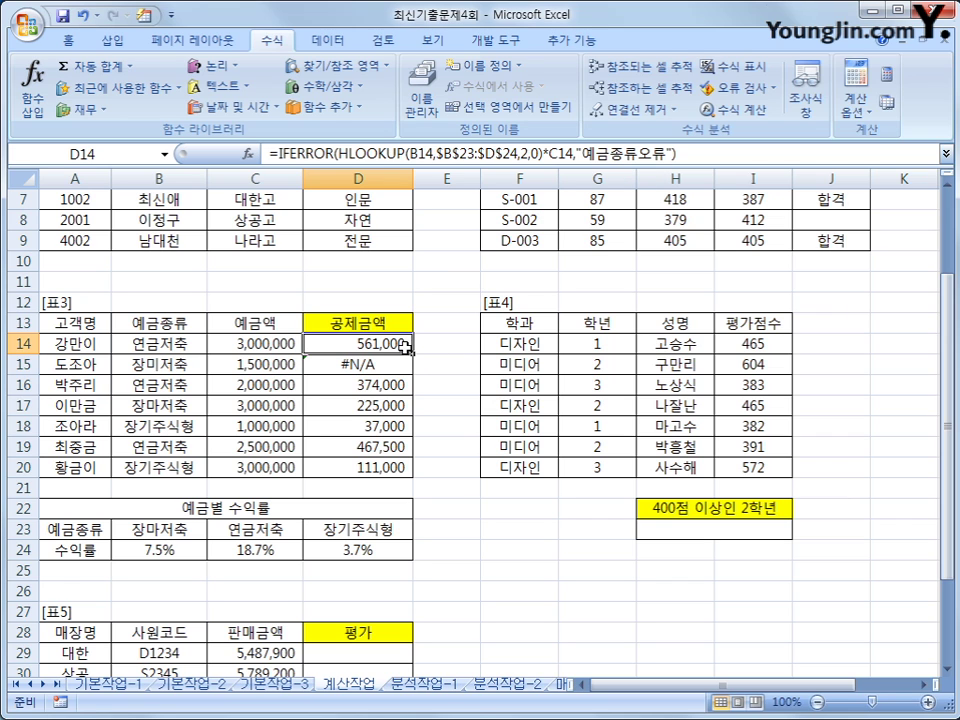
left_click_drag(413, 359, 386, 470)
left_click(386, 467)
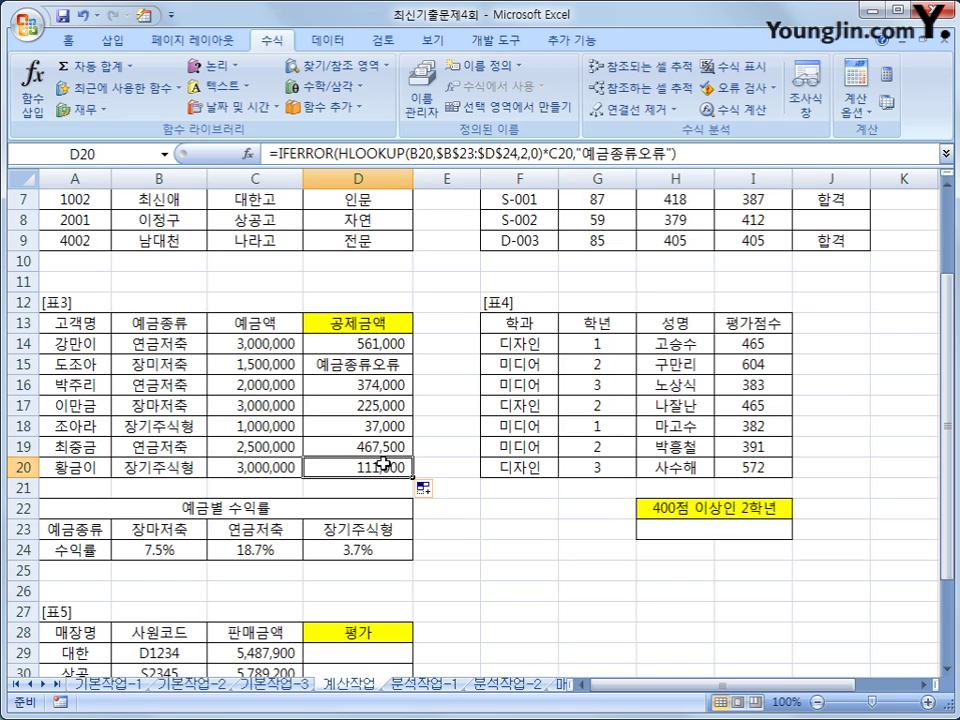
Step: Start a COUNTIFS formula in H23 with the 학년 range G14:G20 and the criterion "2"
left_click(604, 368)
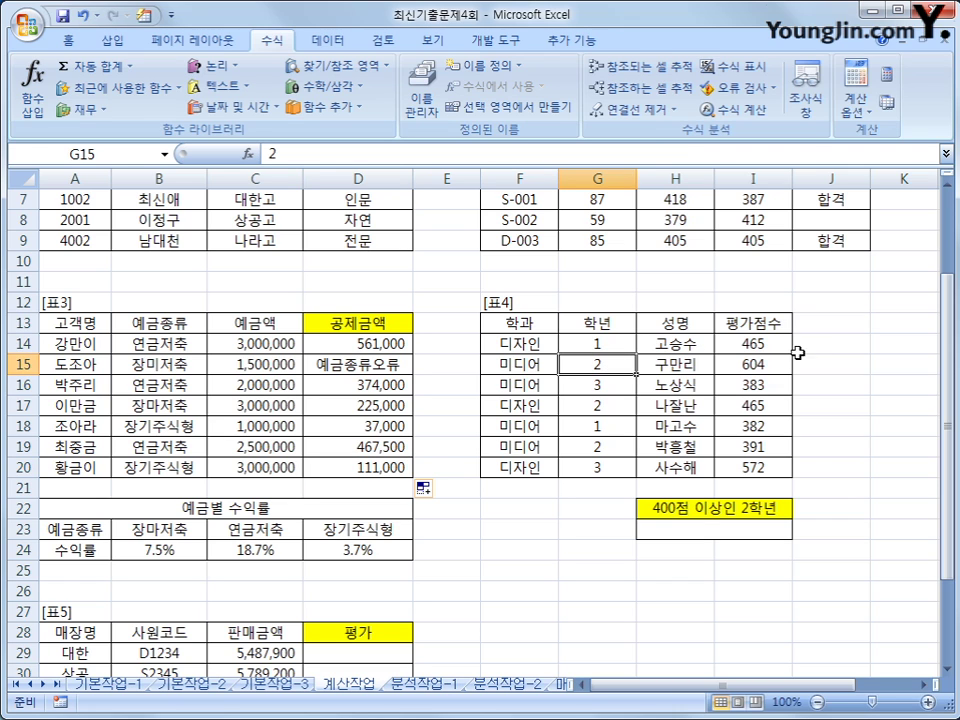
left_click(765, 340)
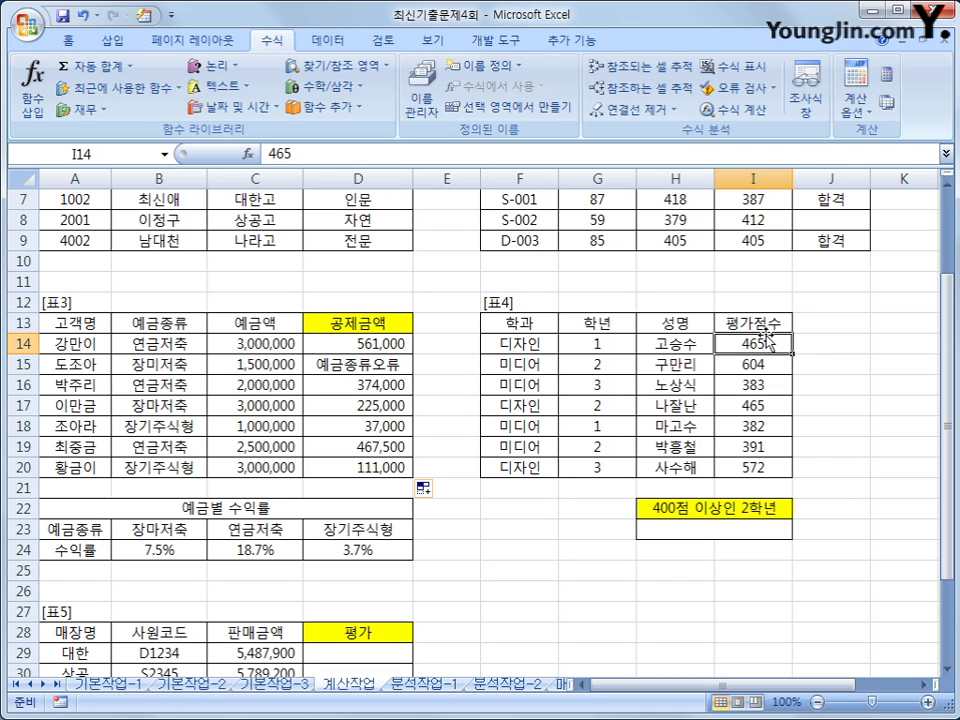
left_click(731, 530)
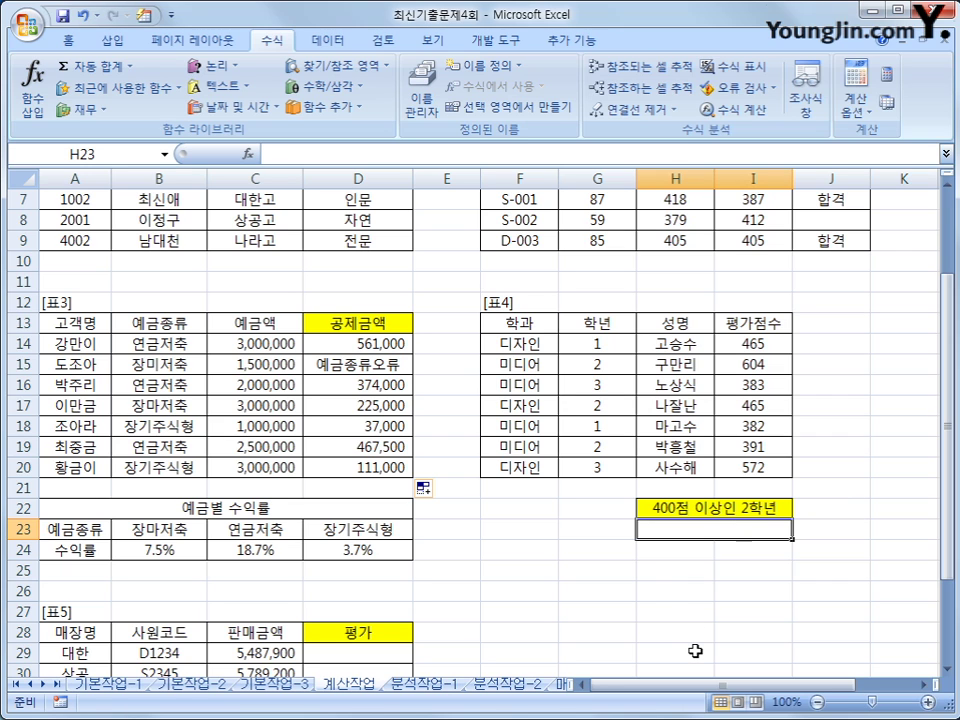
type("=ㅊ")
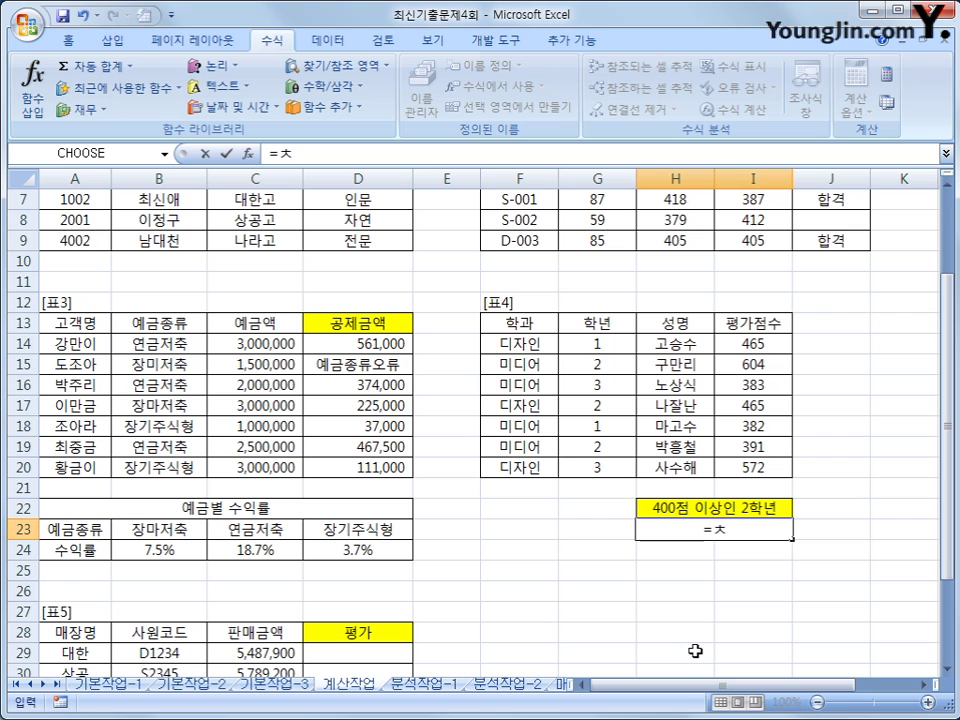
key("BackSpace")
type("coun")
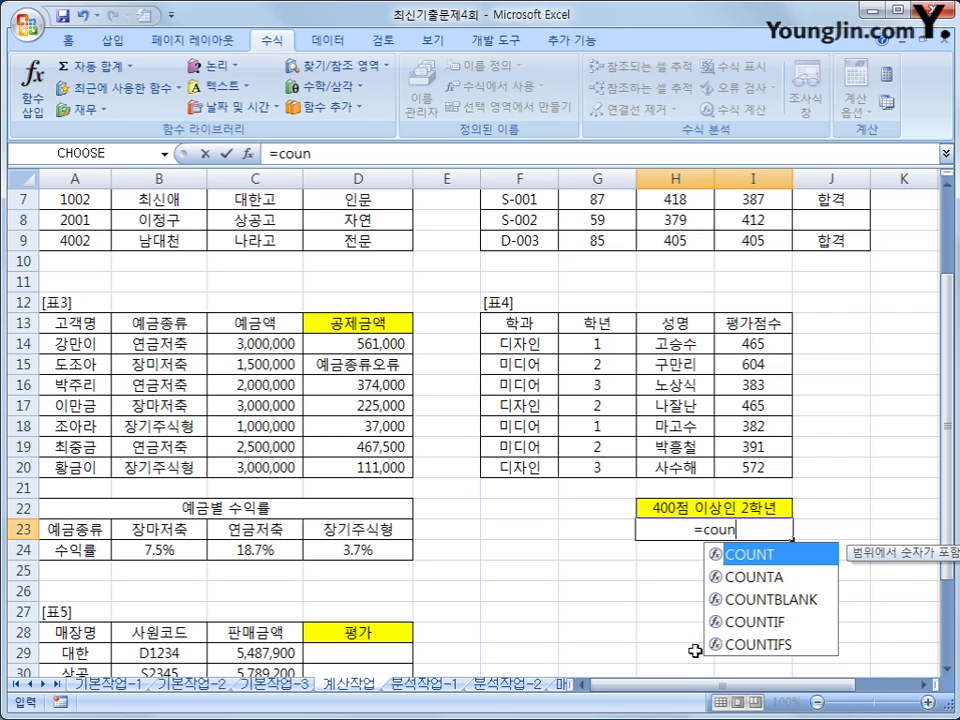
type("tifs")
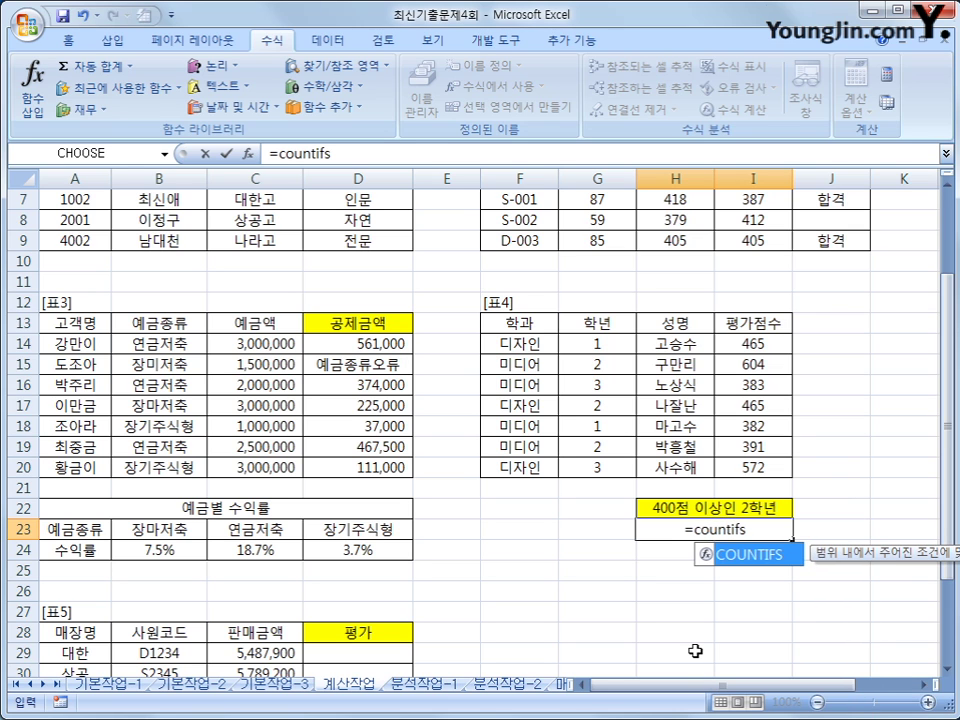
key("Tab")
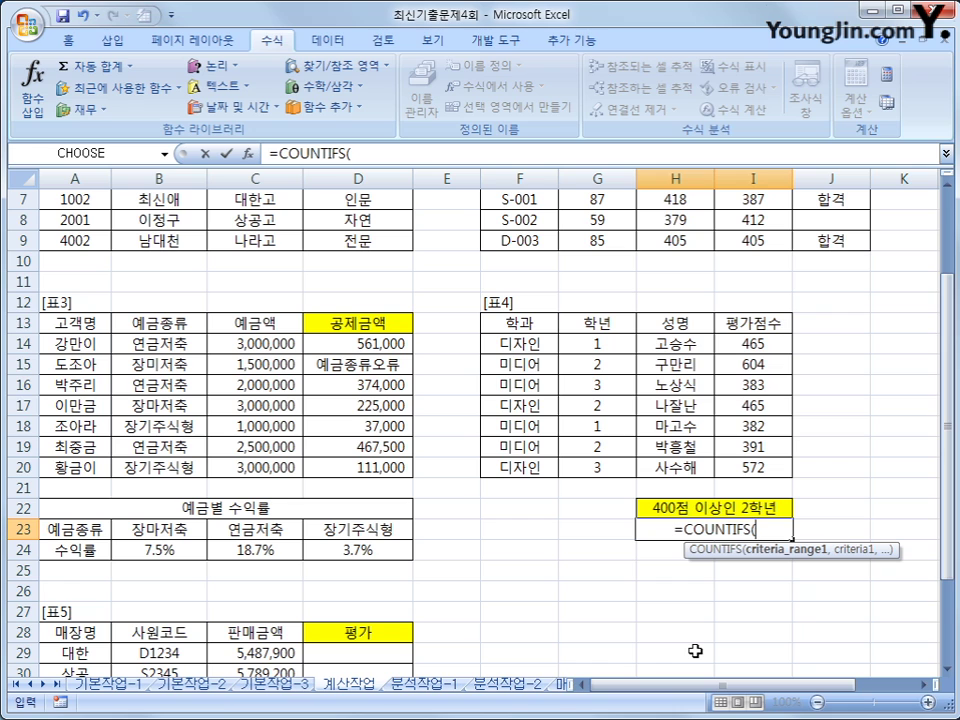
left_click(590, 332)
left_click_drag(585, 343, 585, 460)
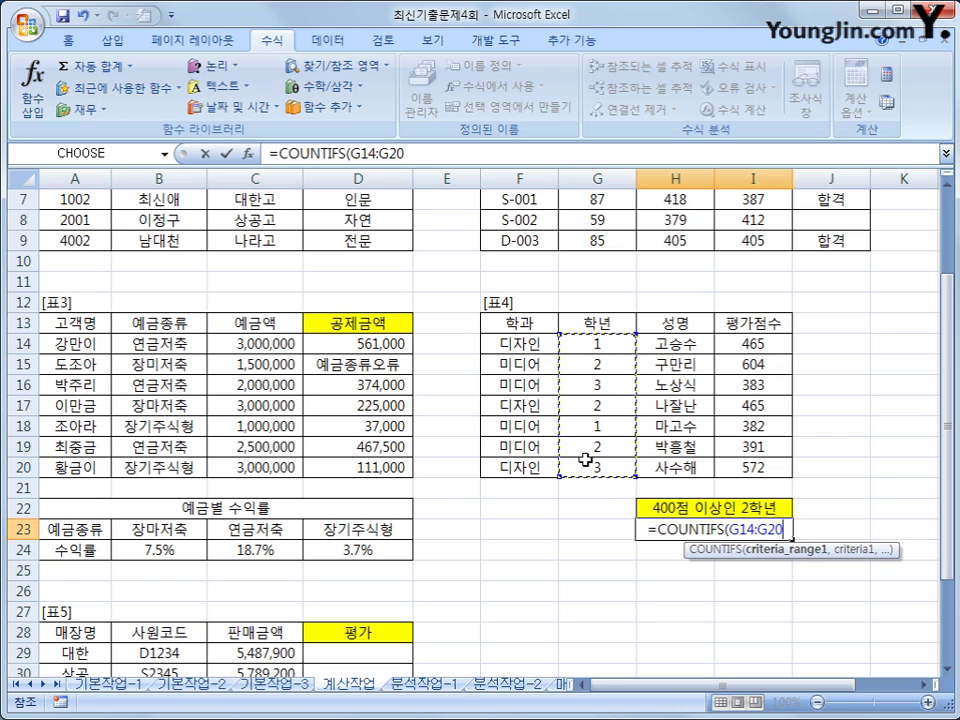
type(",")
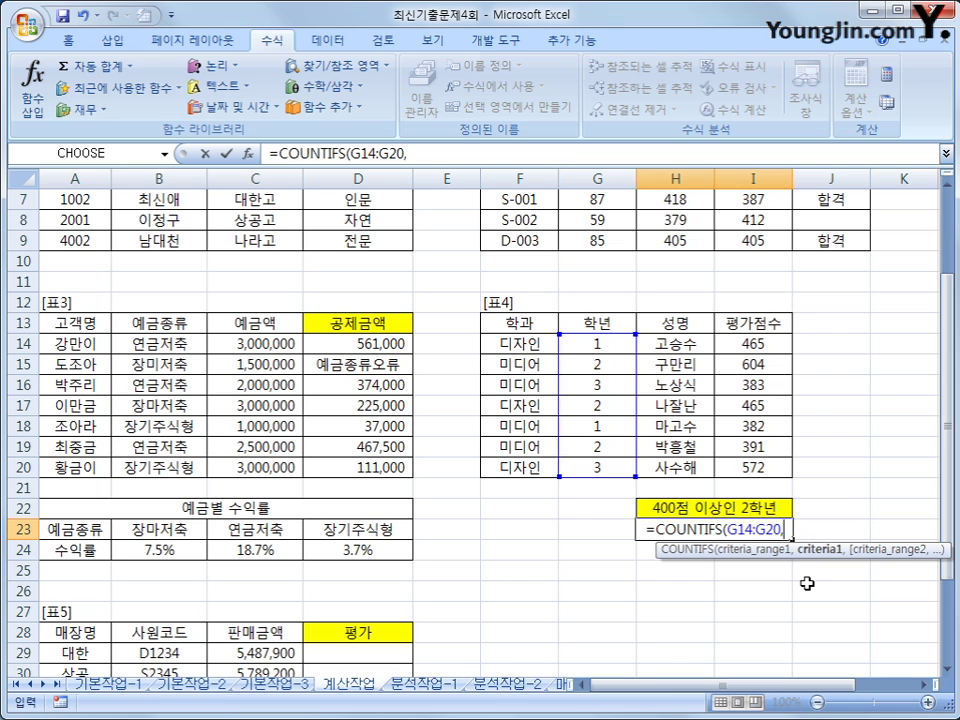
type("\"2\",")
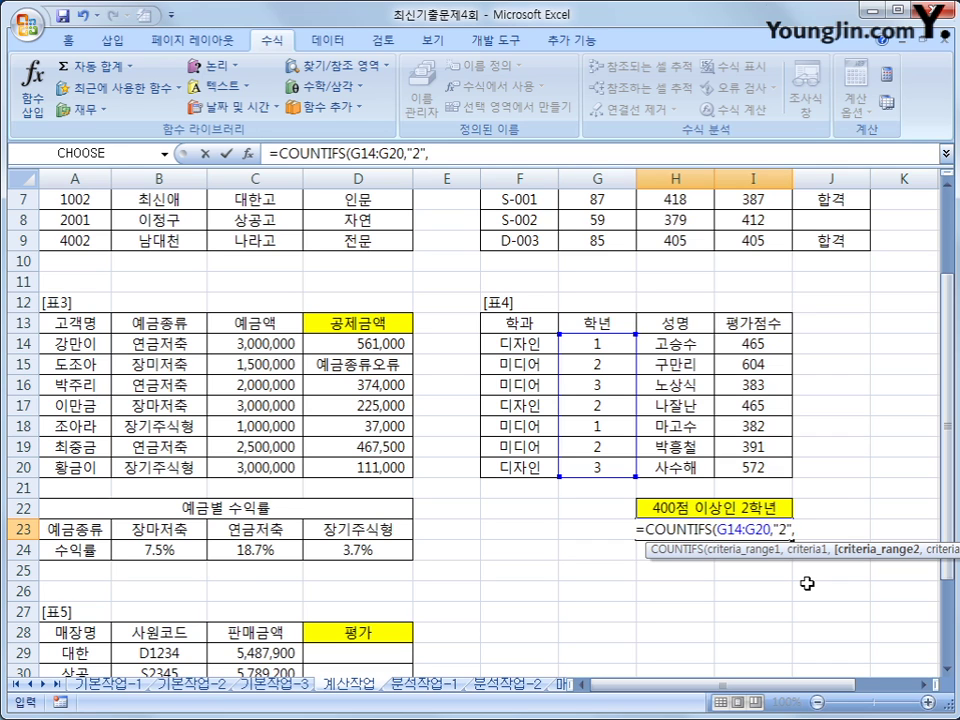
Step: Complete the COUNTIFS with the 평가점수 range I14:I20 and the criterion ">=400"
left_click_drag(751, 343, 741, 473)
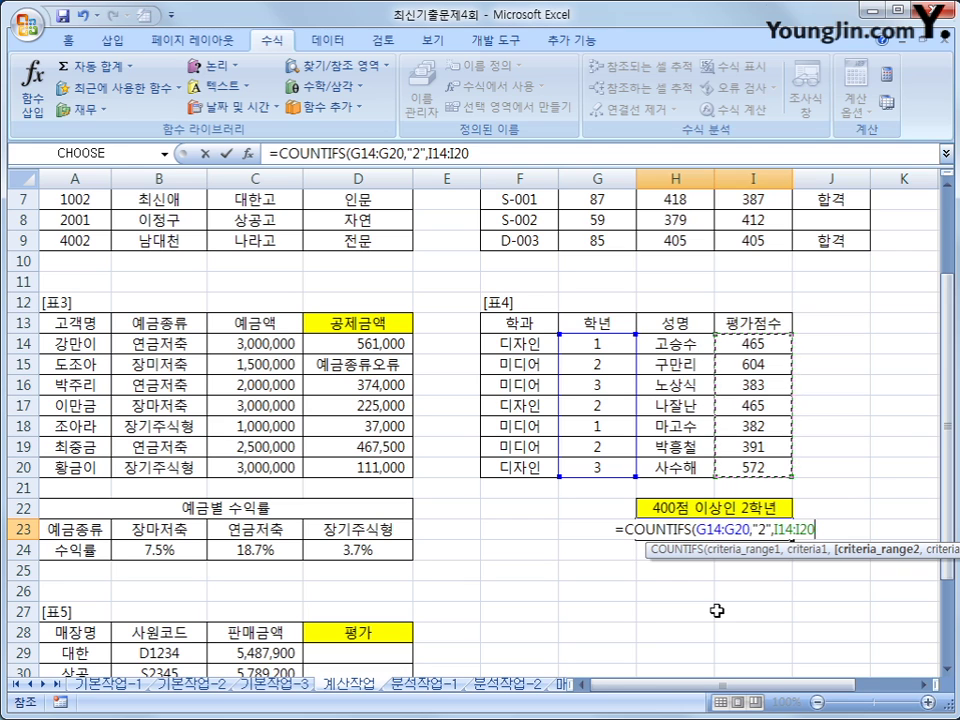
type(",")
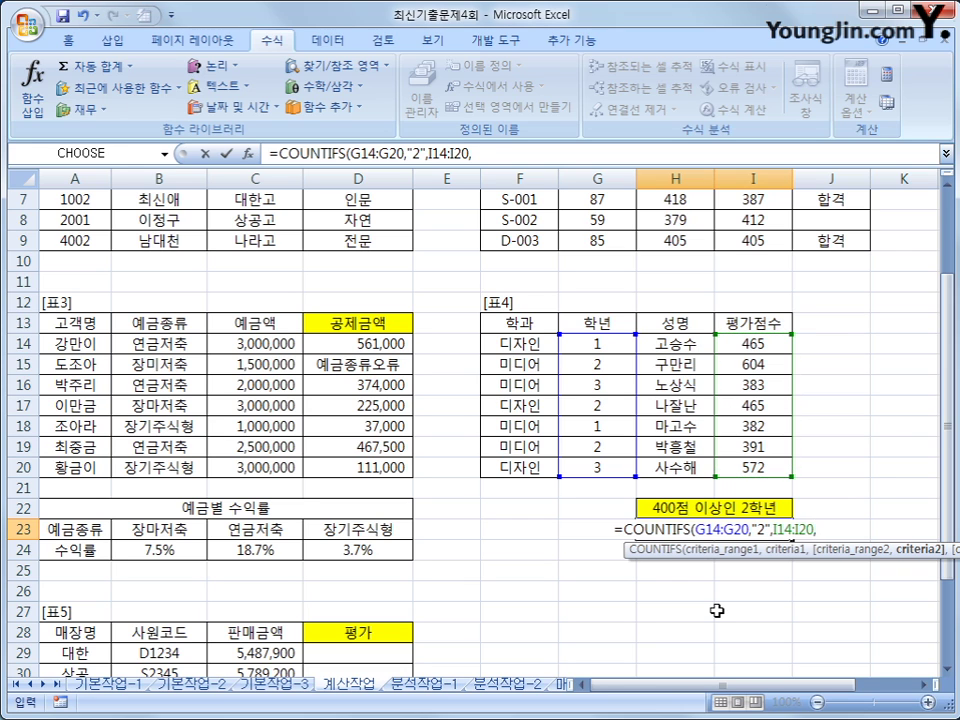
type("\">=400")
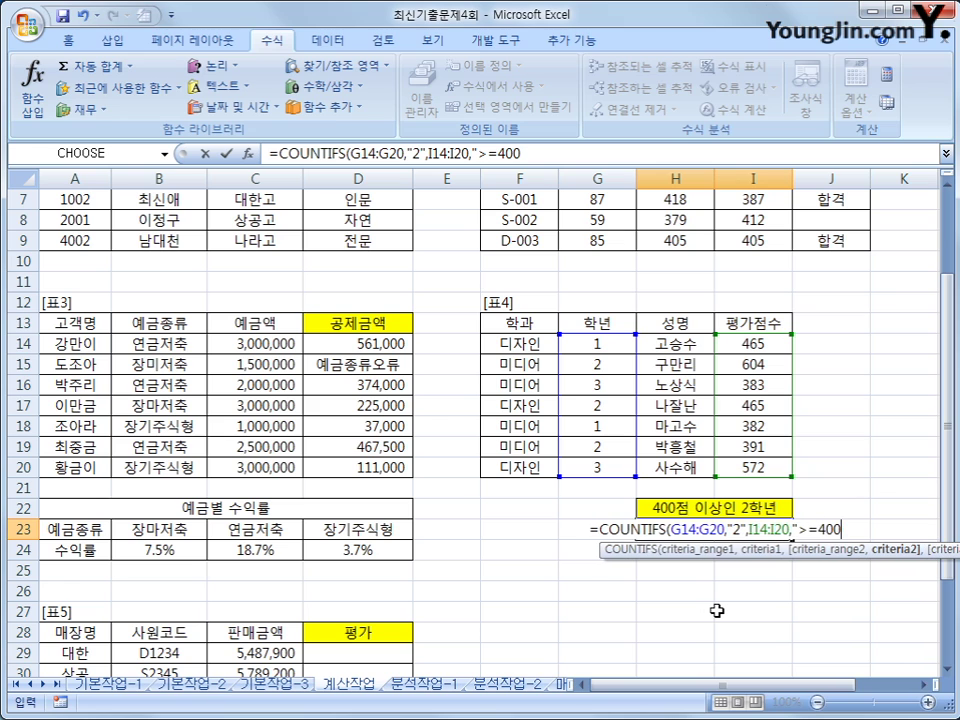
type("\"")
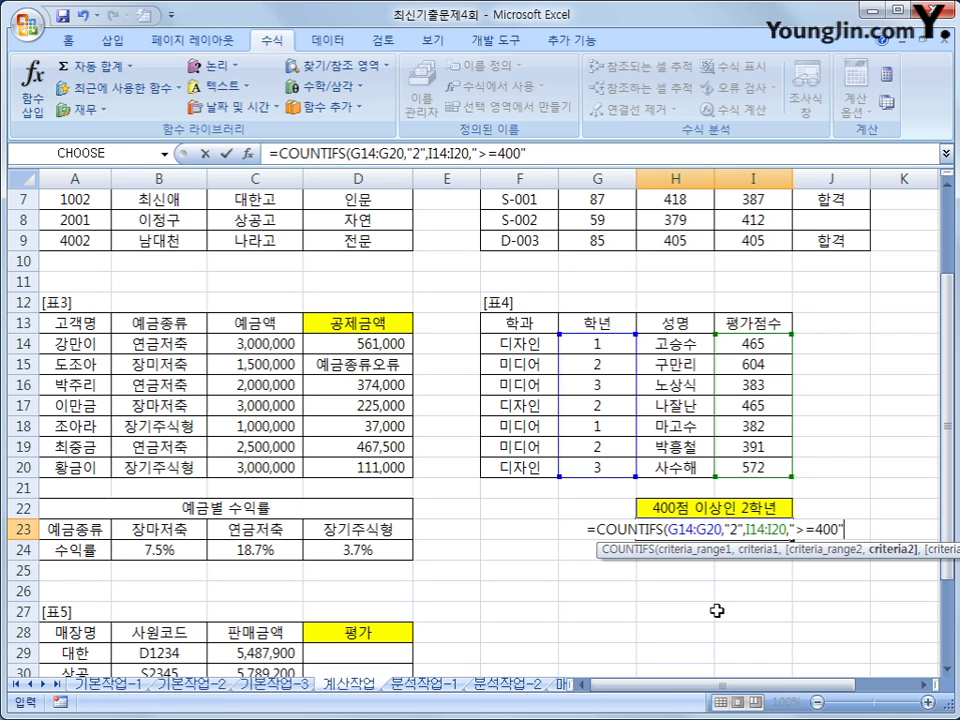
type(")")
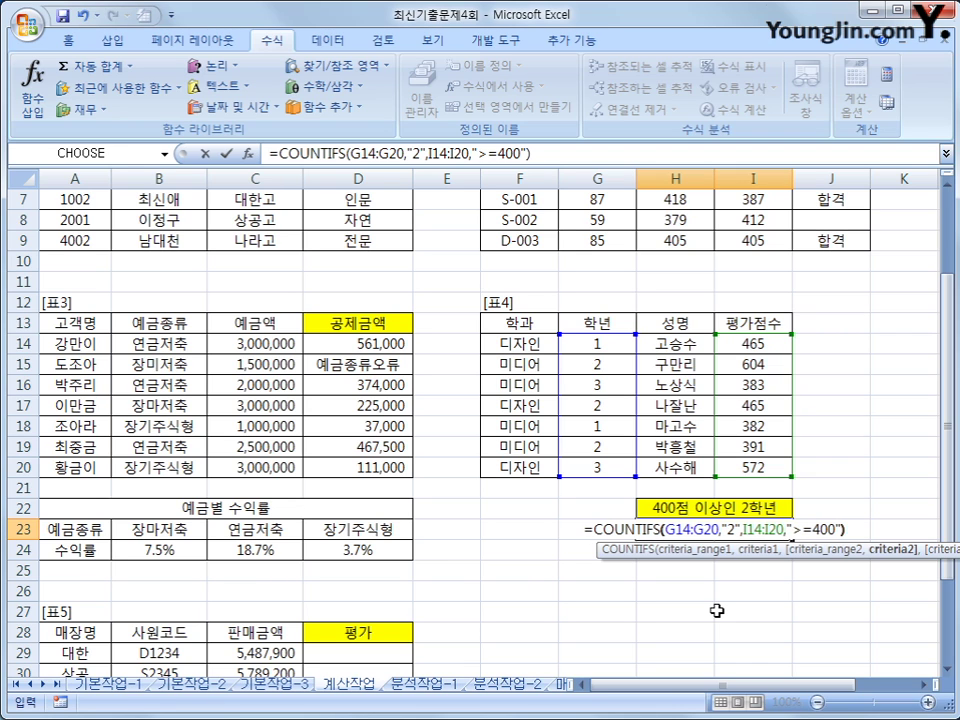
key("Return")
key("Up")
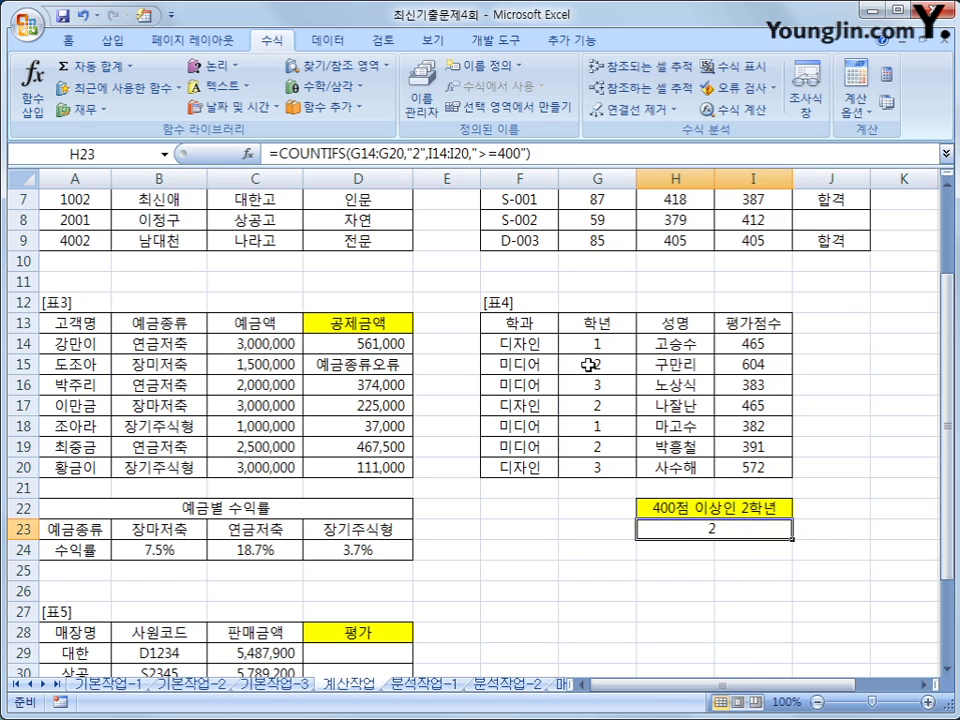
Step: Check the 학년 2 rows of 표4, from 학년 to 평가점수, against the COUNTIFS result in H23
left_click_drag(587, 364, 783, 370)
left_click_drag(597, 405, 756, 405, "ctrl")
left_click_drag(602, 447, 750, 447, "ctrl")
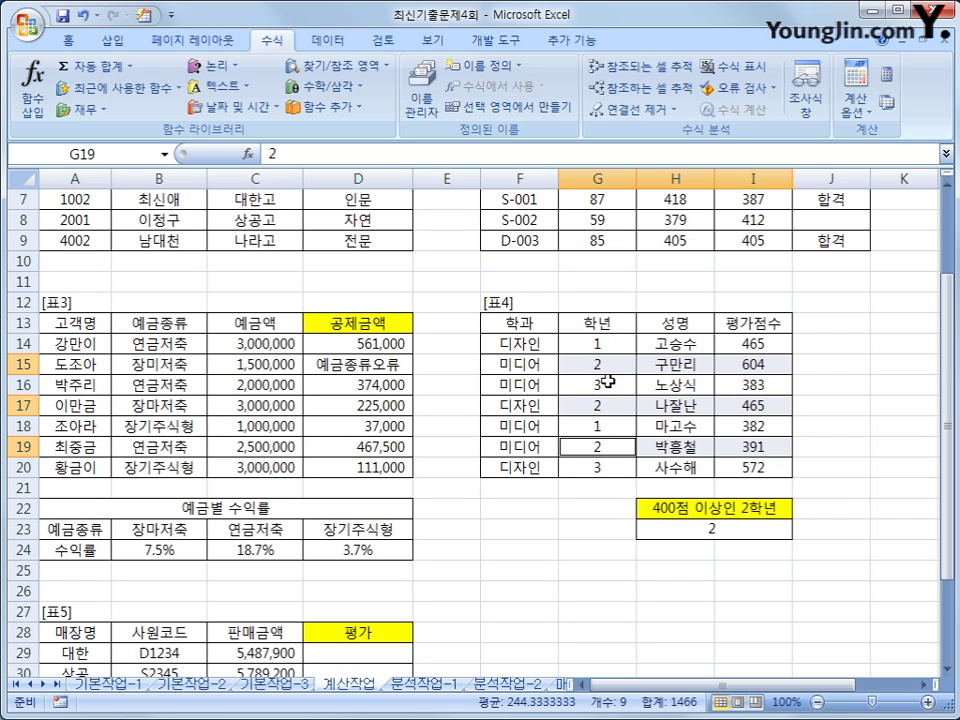
left_click(691, 538)
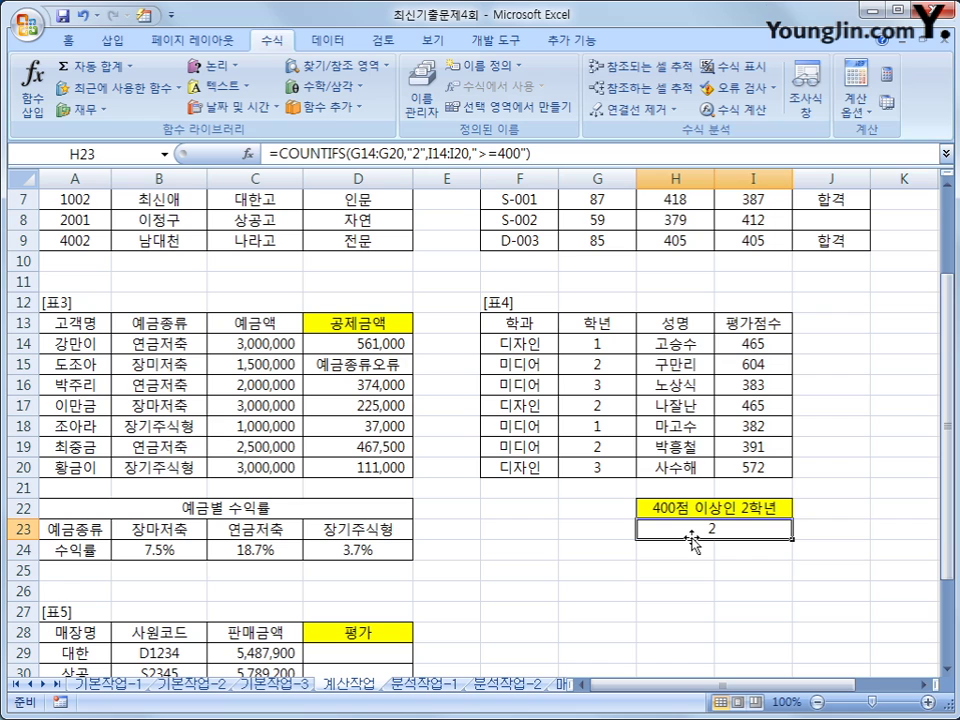
Step: Append &"명" to the end of the COUNTIFS formula in H23
left_click(551, 158)
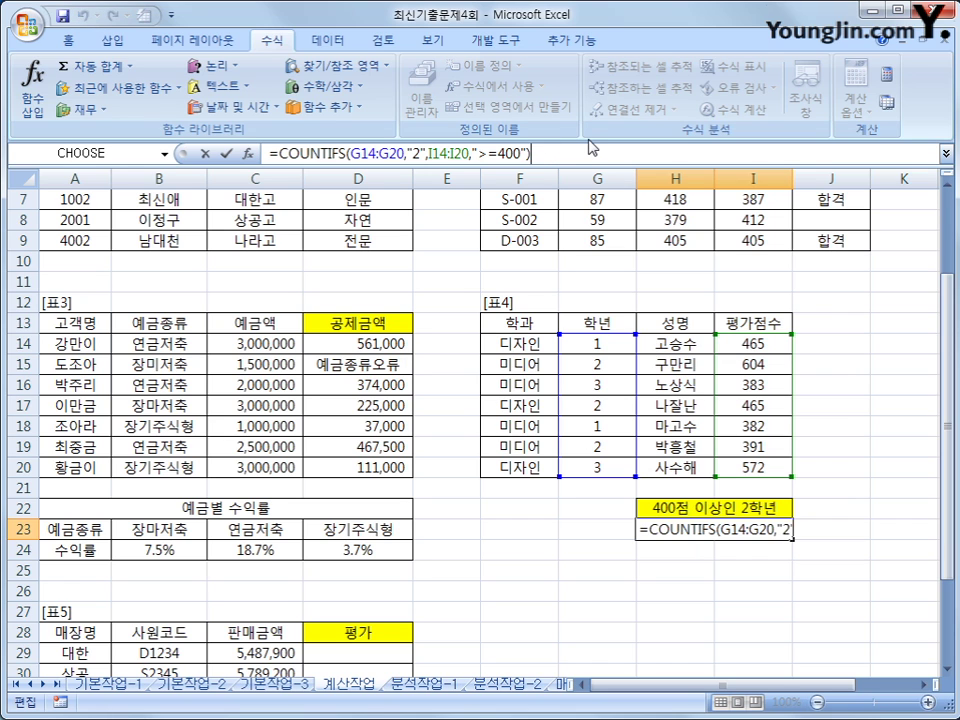
type("&")
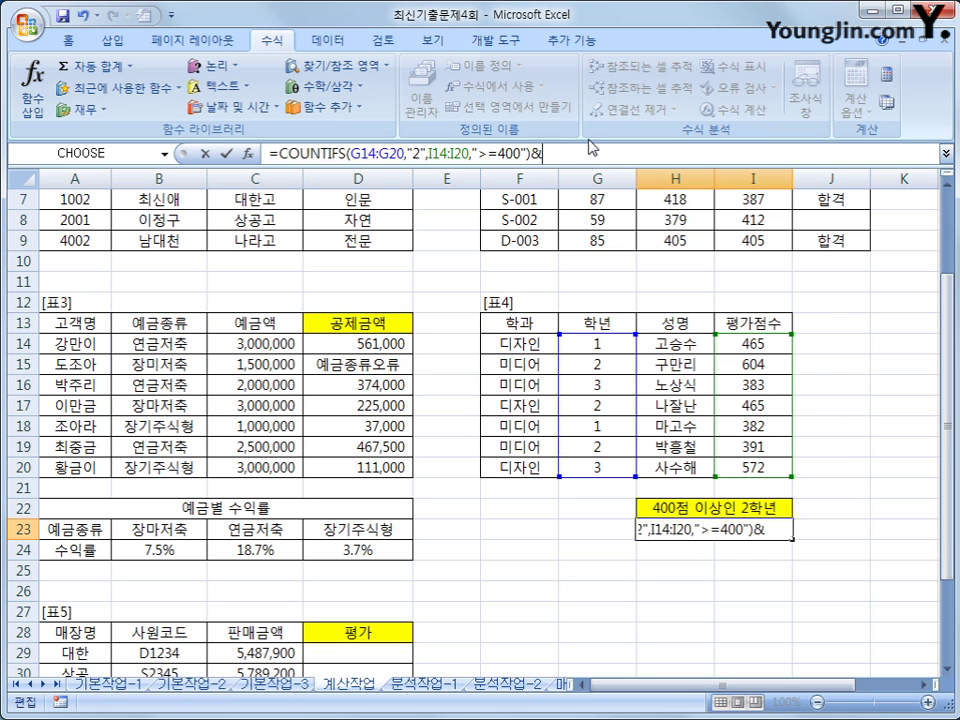
type("\"명\"")
key("Return")
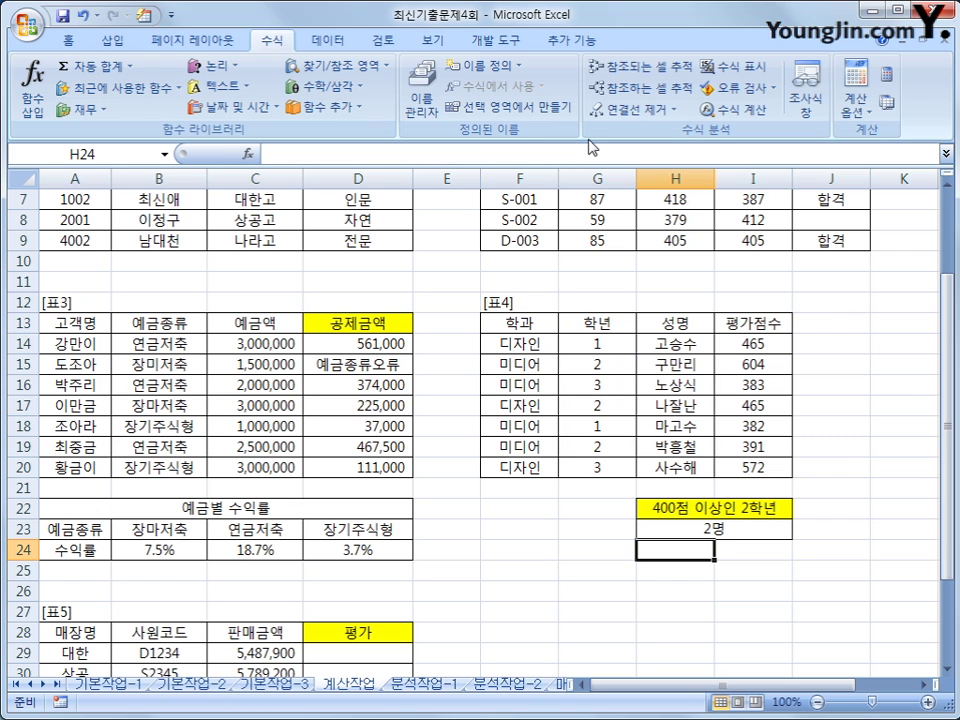
Step: Replace the quoted 학년 criterion in H23's COUNTIFS formula with the plain number 2
left_click(700, 530)
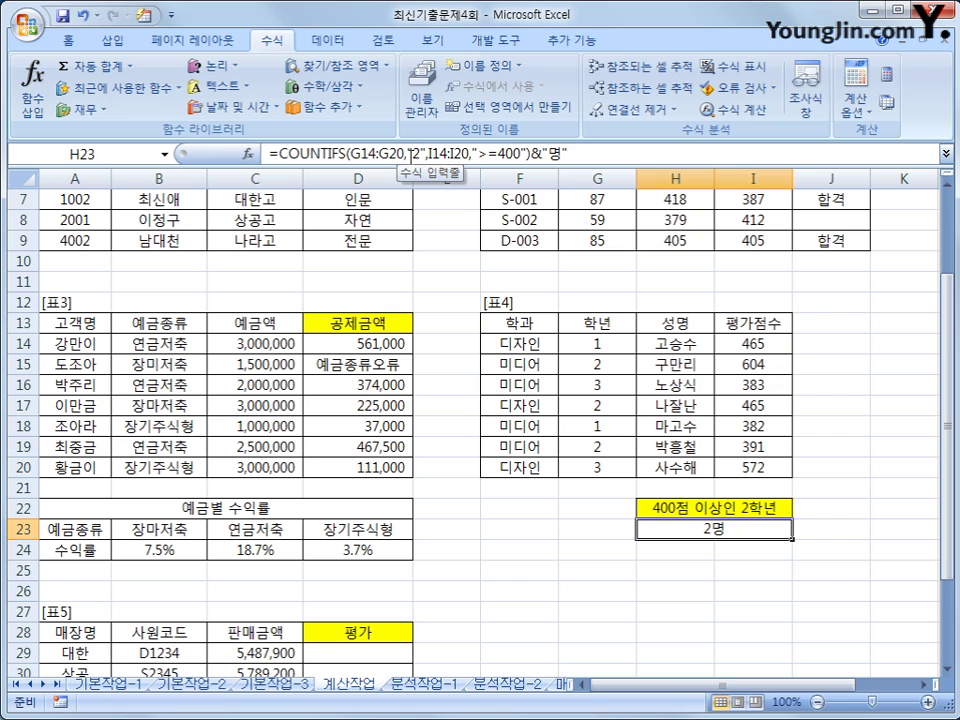
left_click_drag(408, 152, 425, 152)
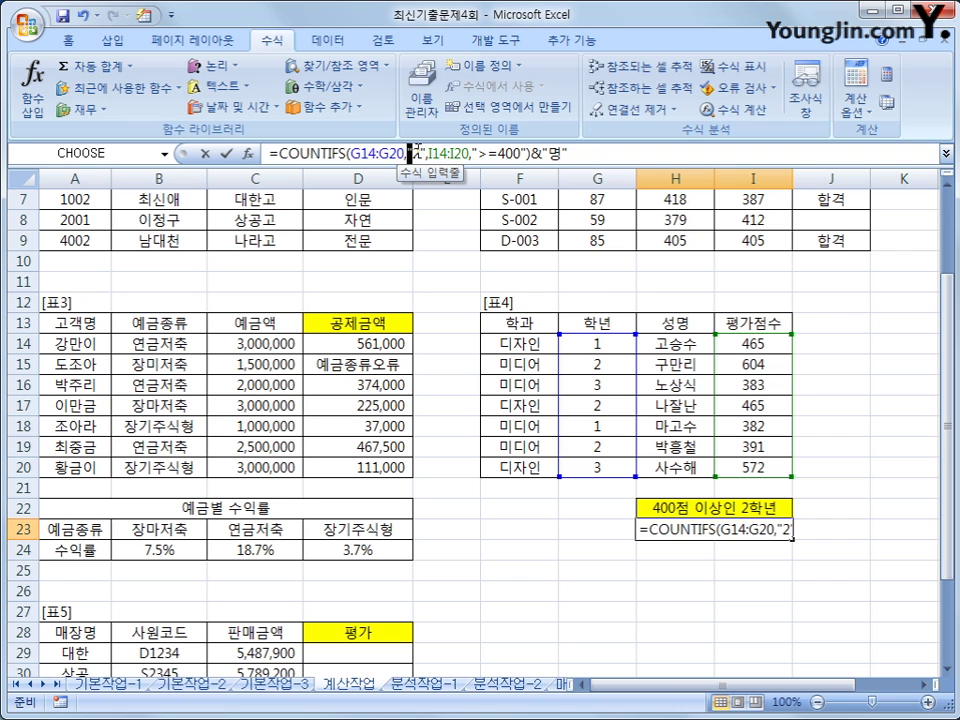
type("2")
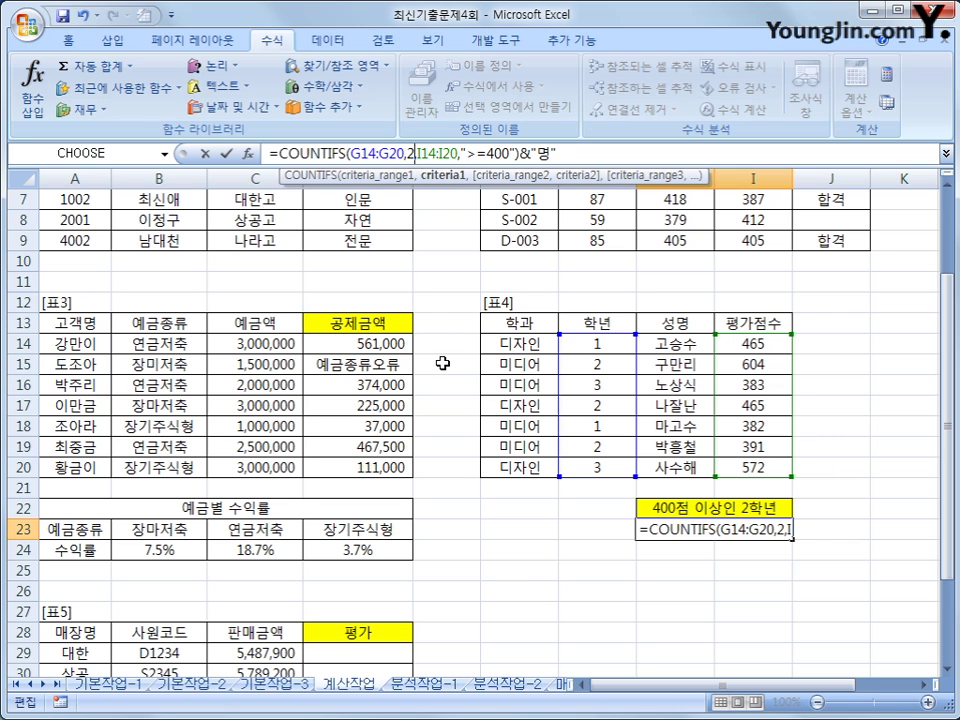
key("Return")
key("Up")
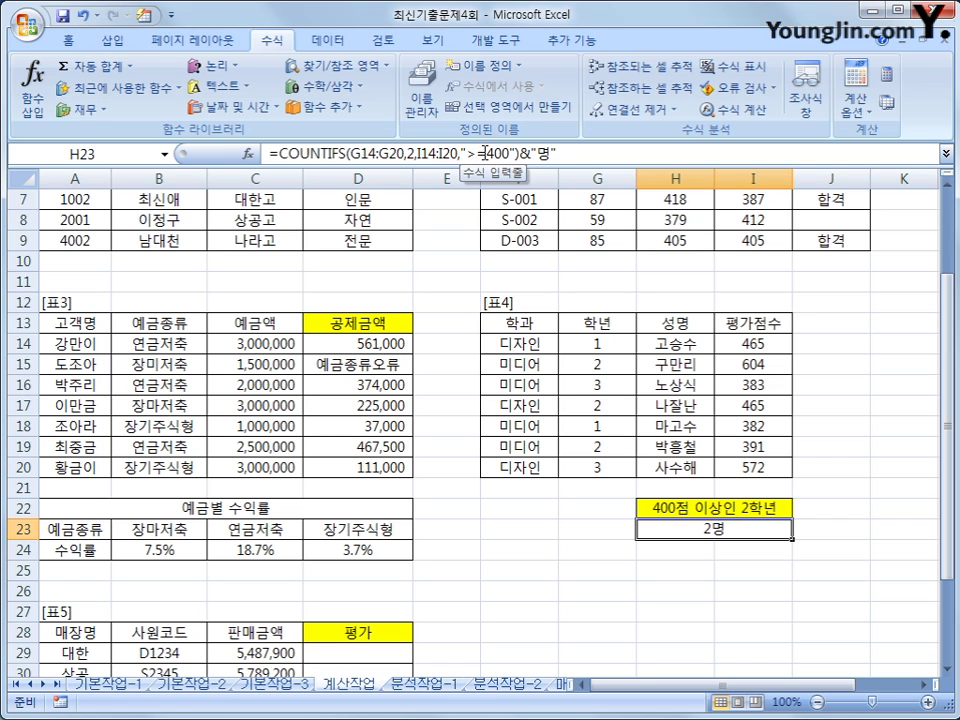
Step: Start a RANK formula in D29 of 표5's 평가 column with the 판매금액 cell C29 as the number
scroll(525, 573, "down", 5)
left_click(527, 576)
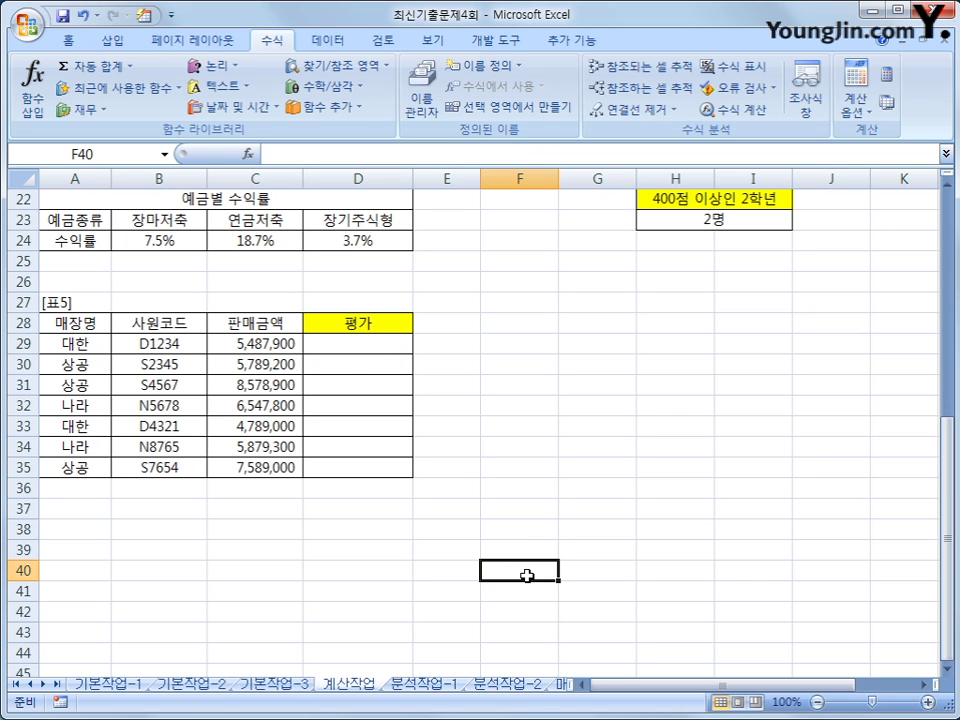
left_click(356, 345)
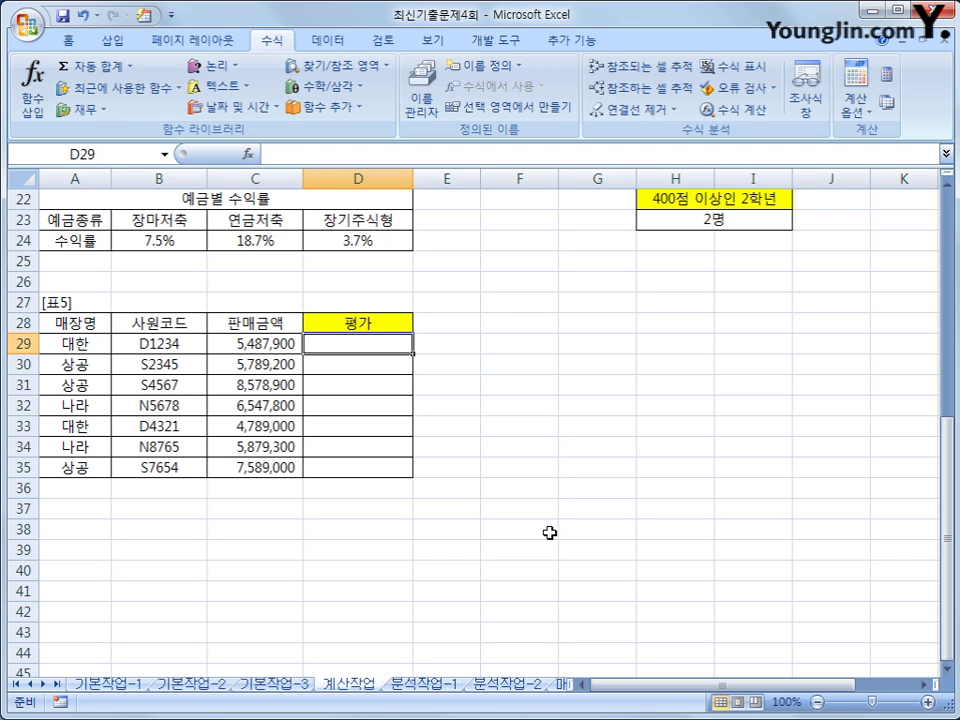
type("=")
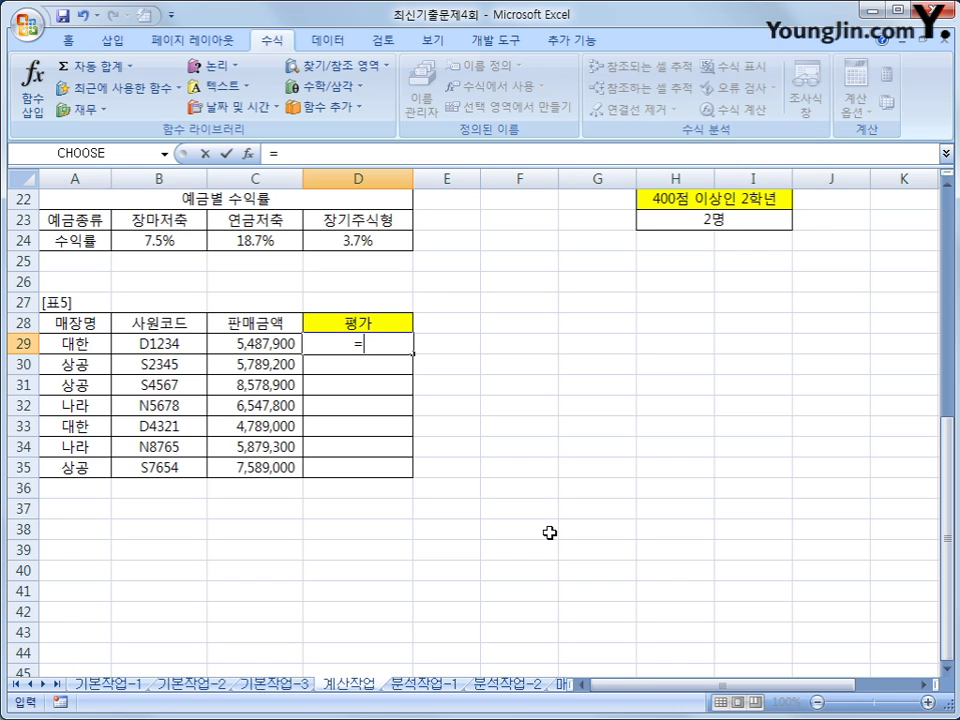
type("ㄱ")
key("BackSpace")
type("rank(")
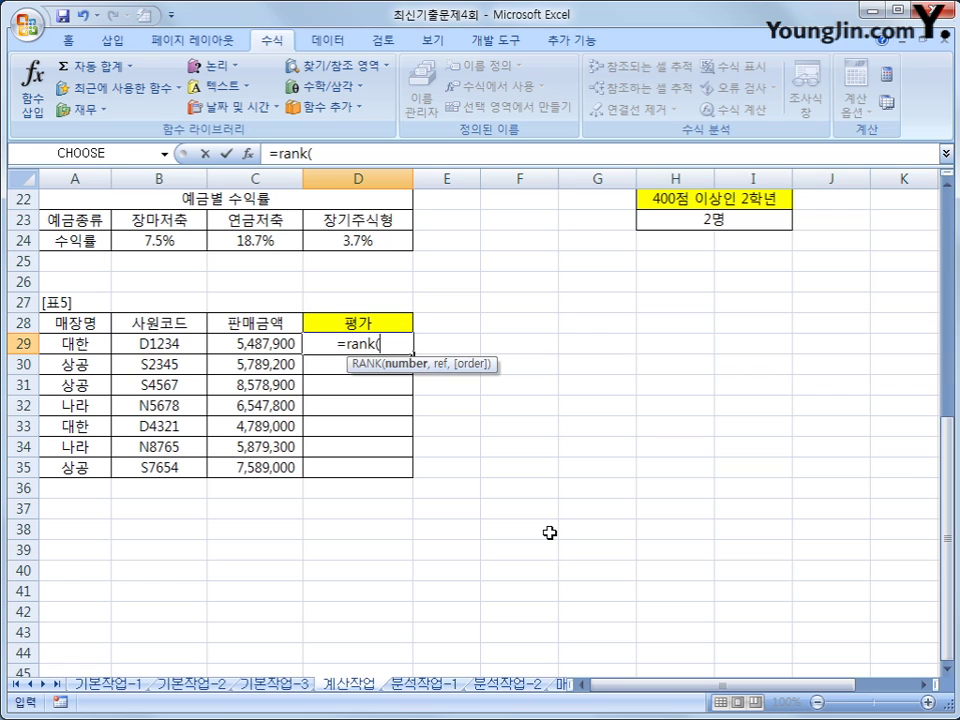
left_click(247, 346)
type(",")
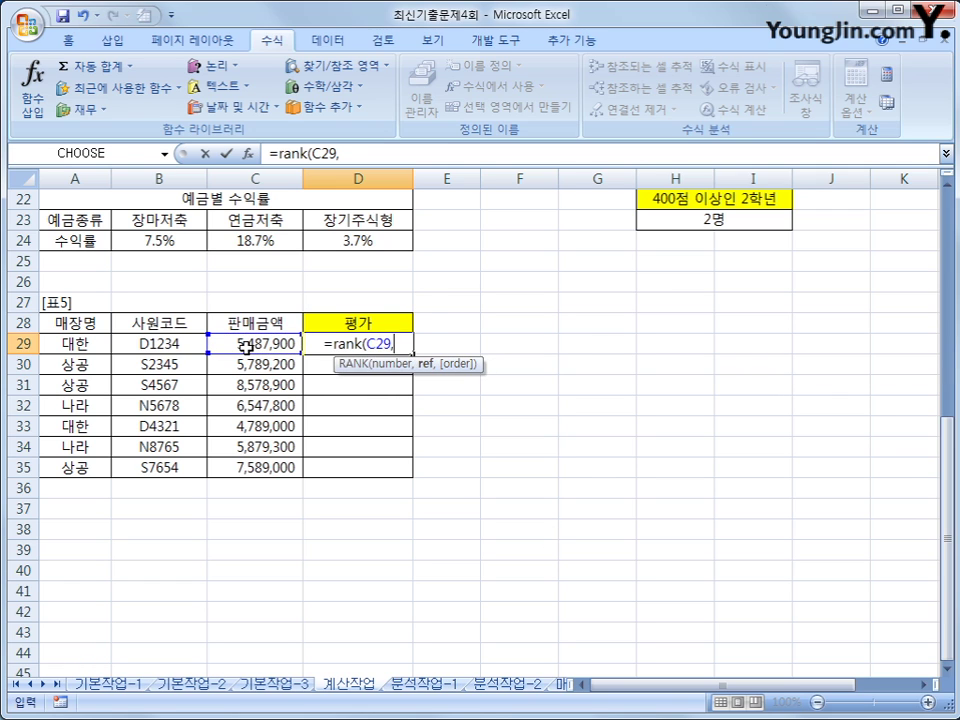
Step: Complete D29's RANK with the absolute range $C$29:$C$35 and descending order 0
left_click_drag(246, 346, 238, 466)
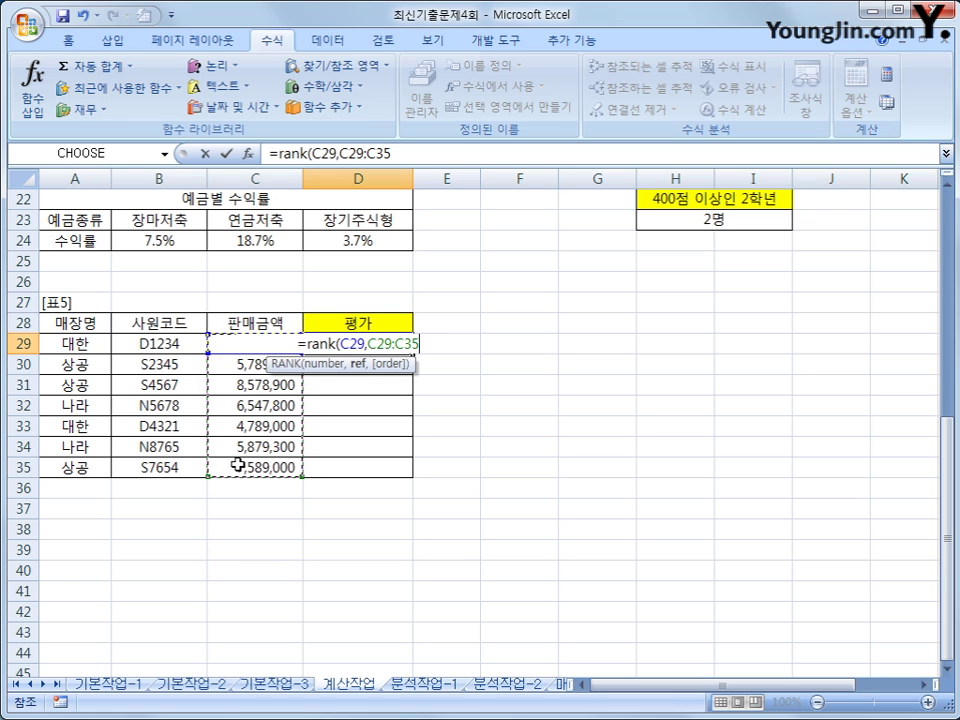
key("F4")
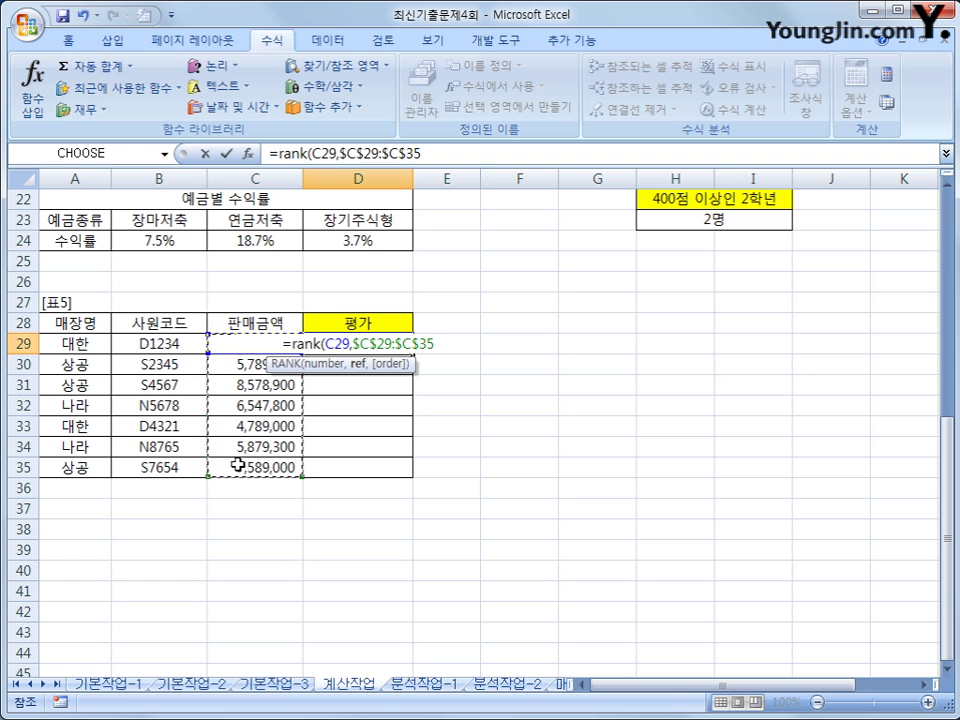
type(",")
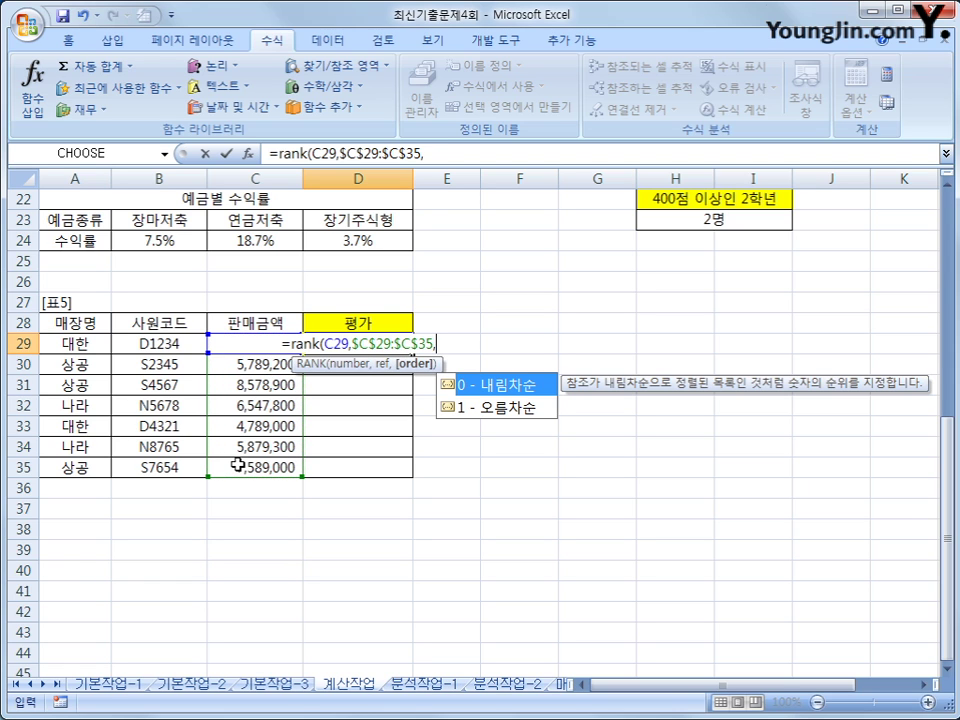
type("0")
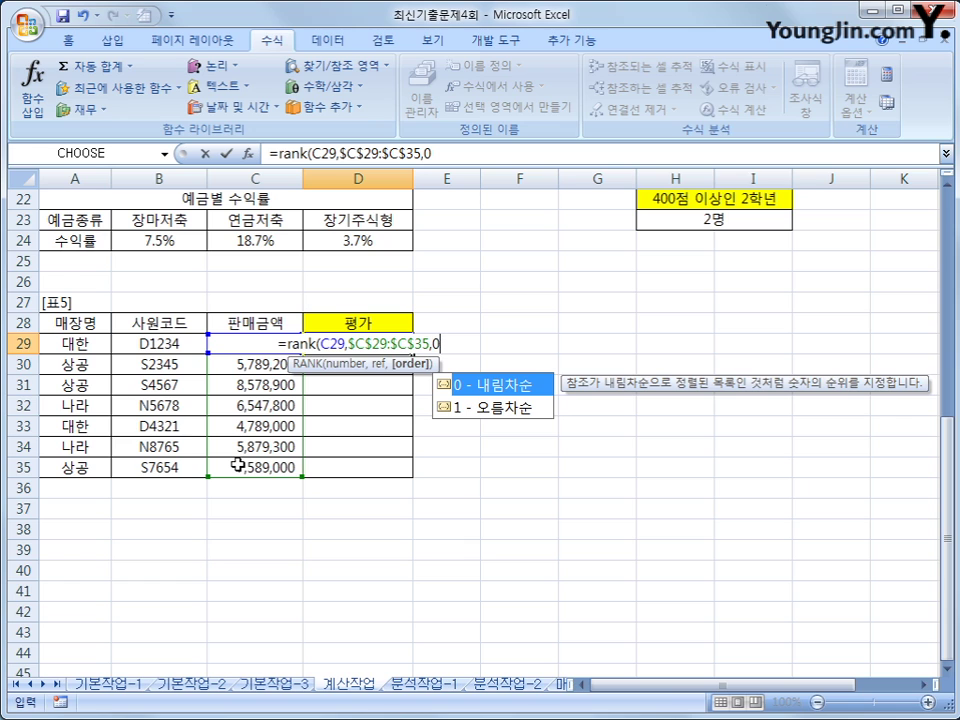
type(")")
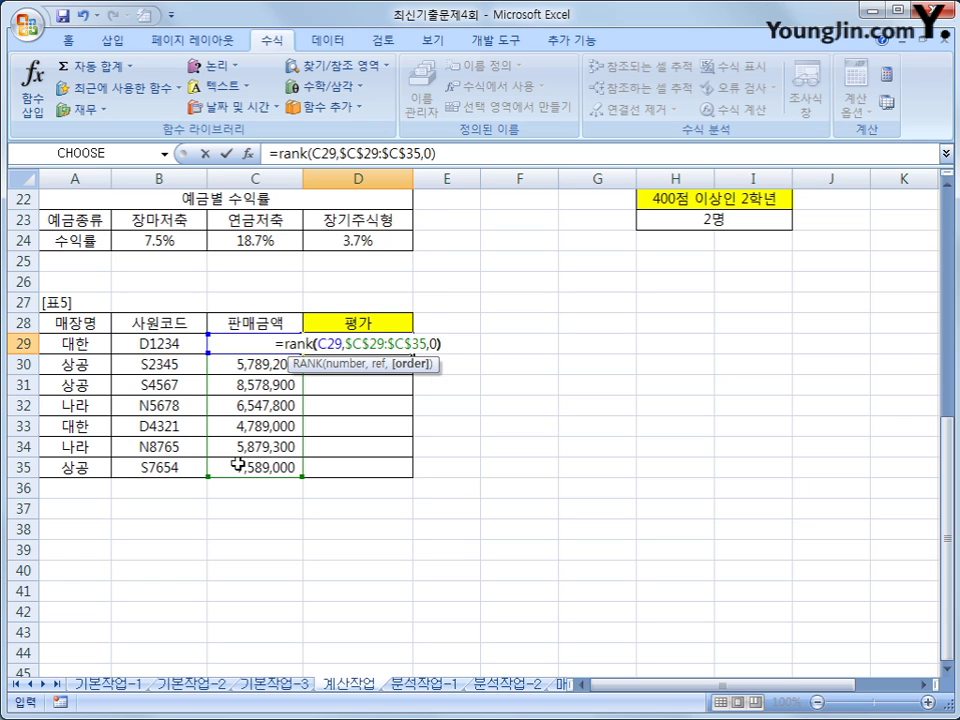
key("Return")
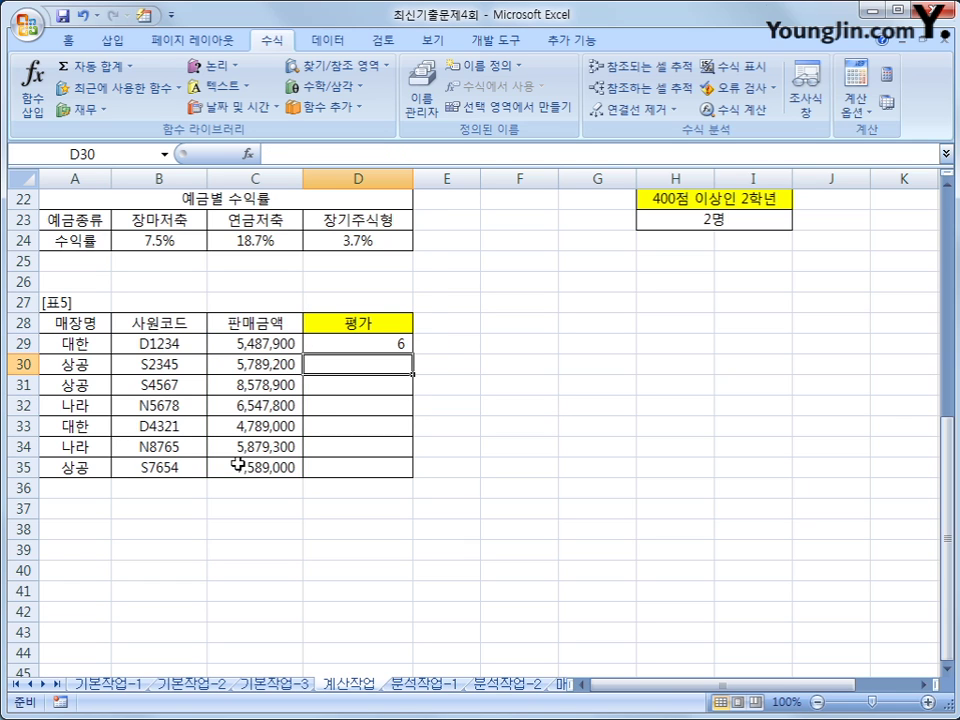
Step: Fill the RANK formula from D29 down through the 평가 column to D35
left_click(339, 340)
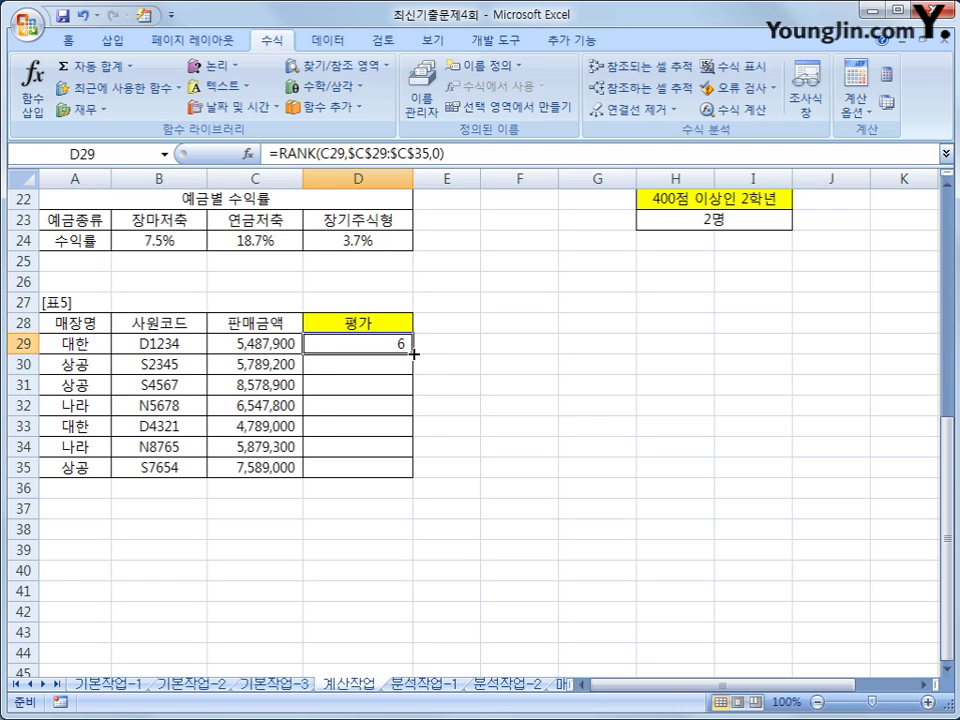
left_click_drag(413, 356, 412, 482)
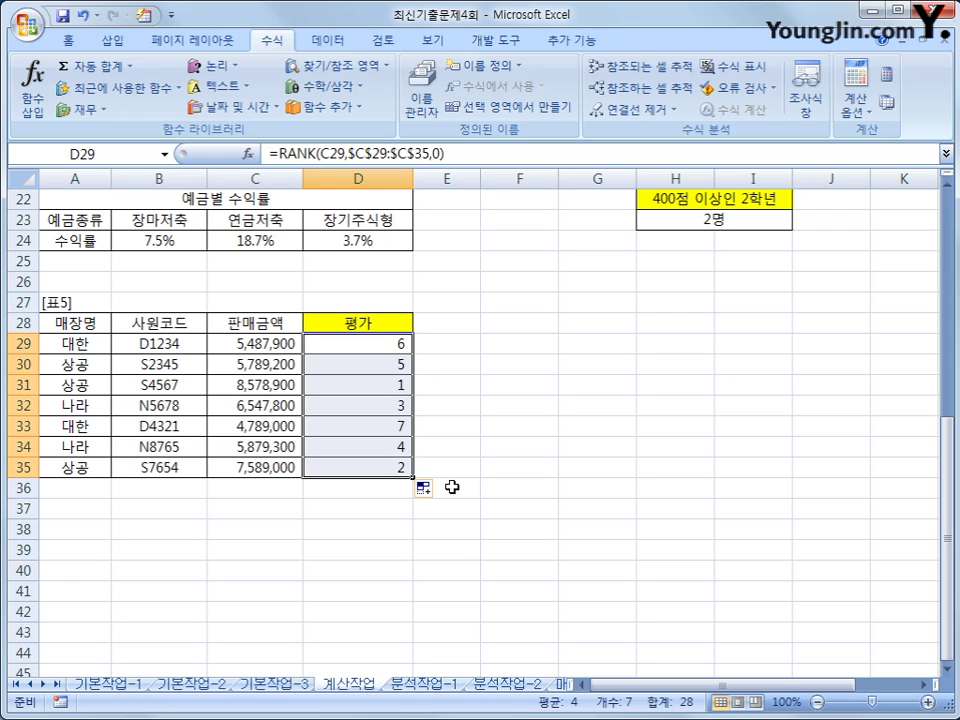
Step: Wrap D29's RANK in an IF that returns "우수사원" when the rank is <=3 and "" otherwise
left_click(371, 341)
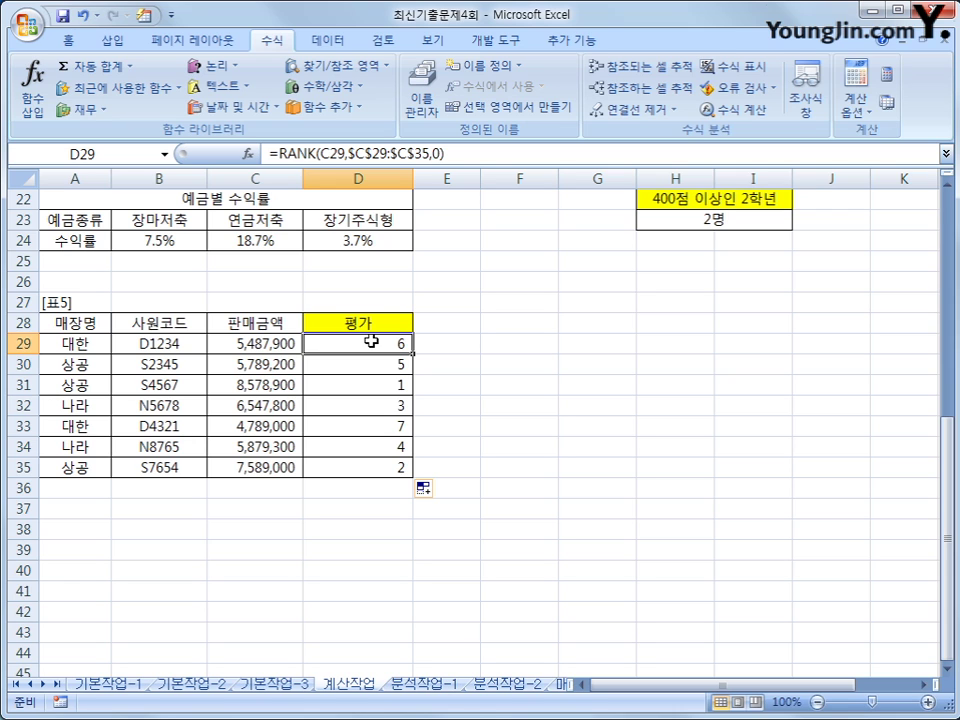
left_click(280, 153)
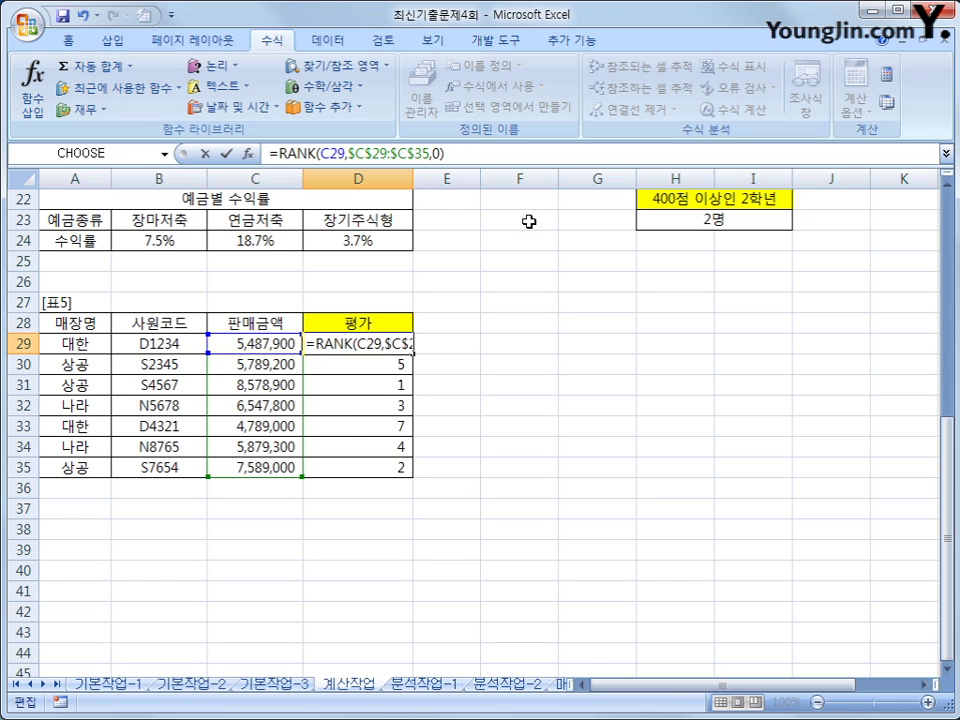
type("if(")
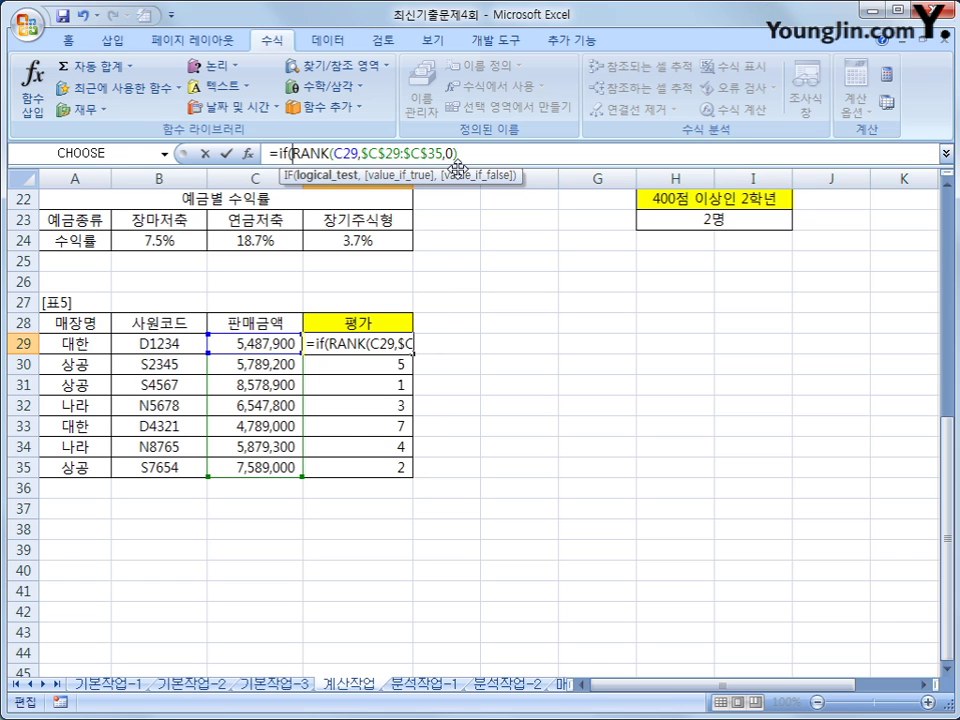
type("<")
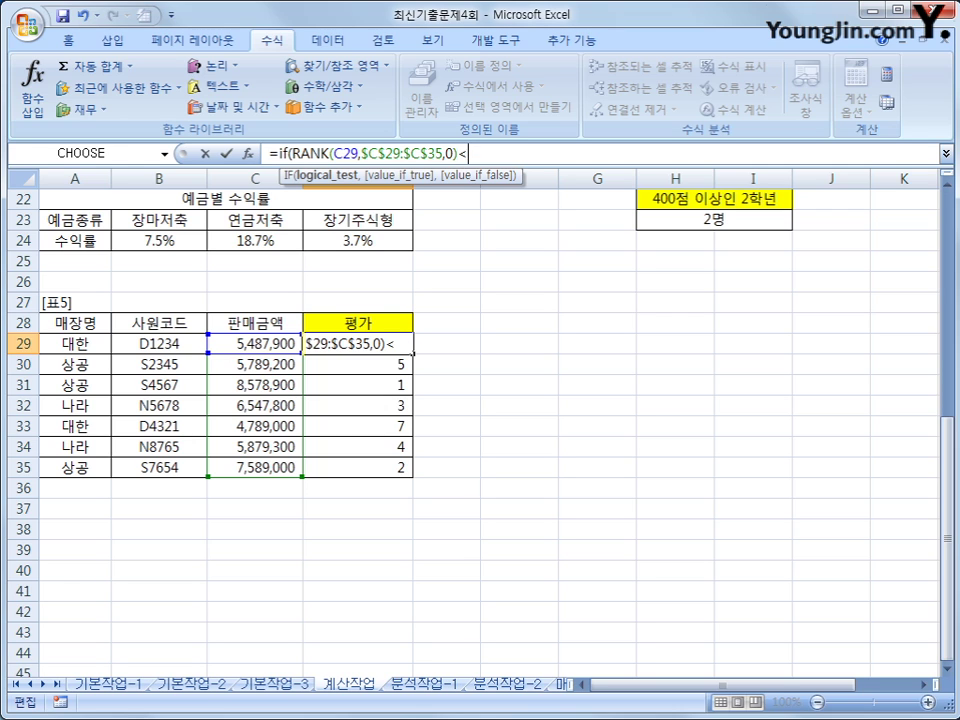
type("=3,\"우")
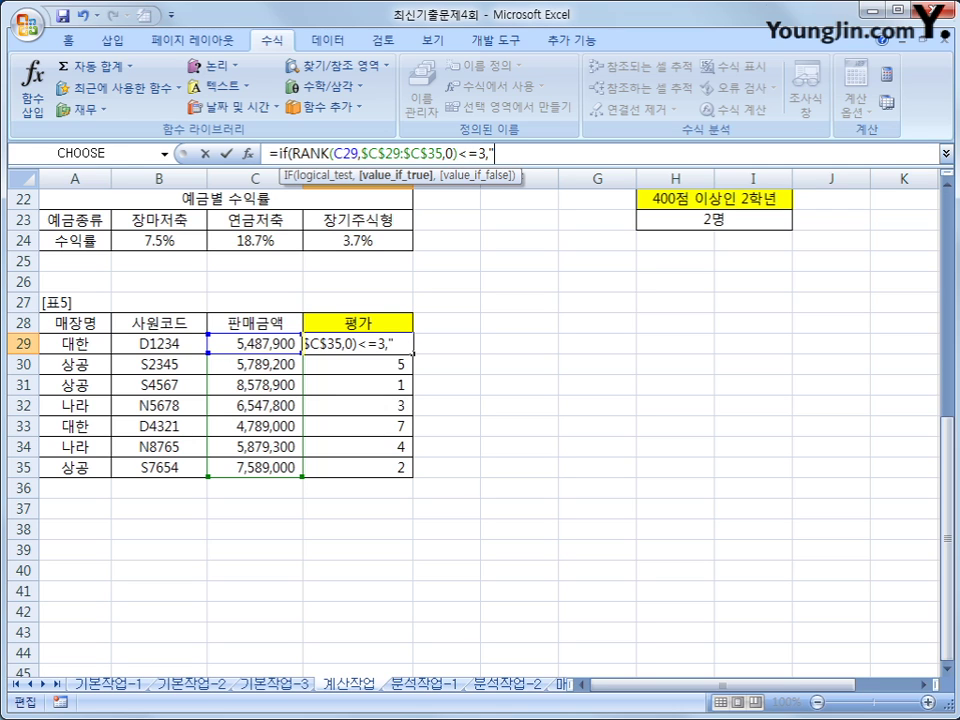
type("수")
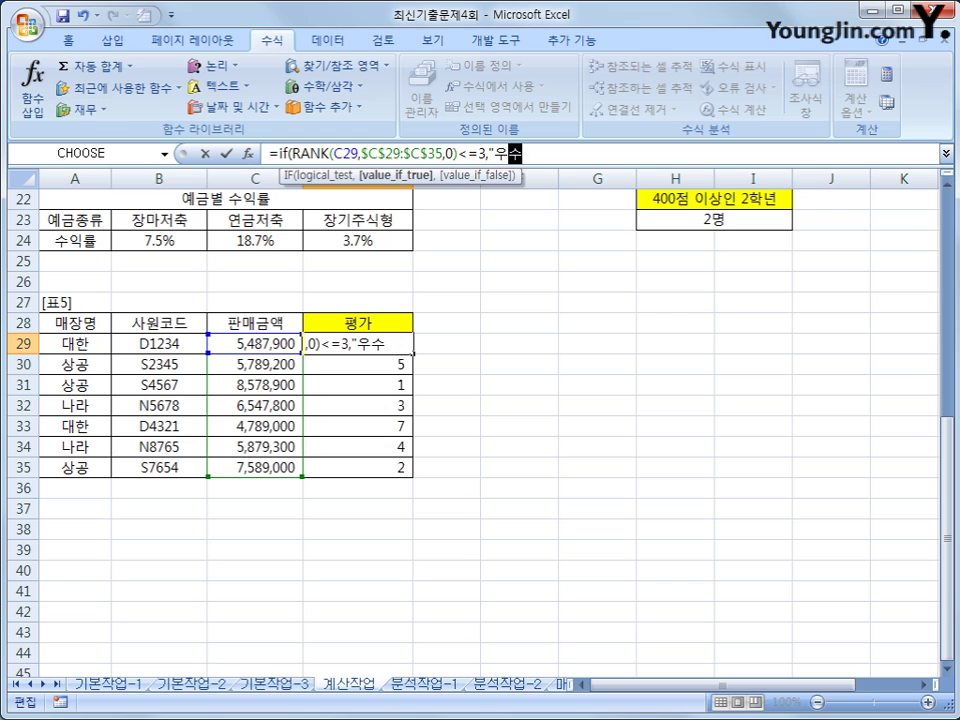
type("사원\",")
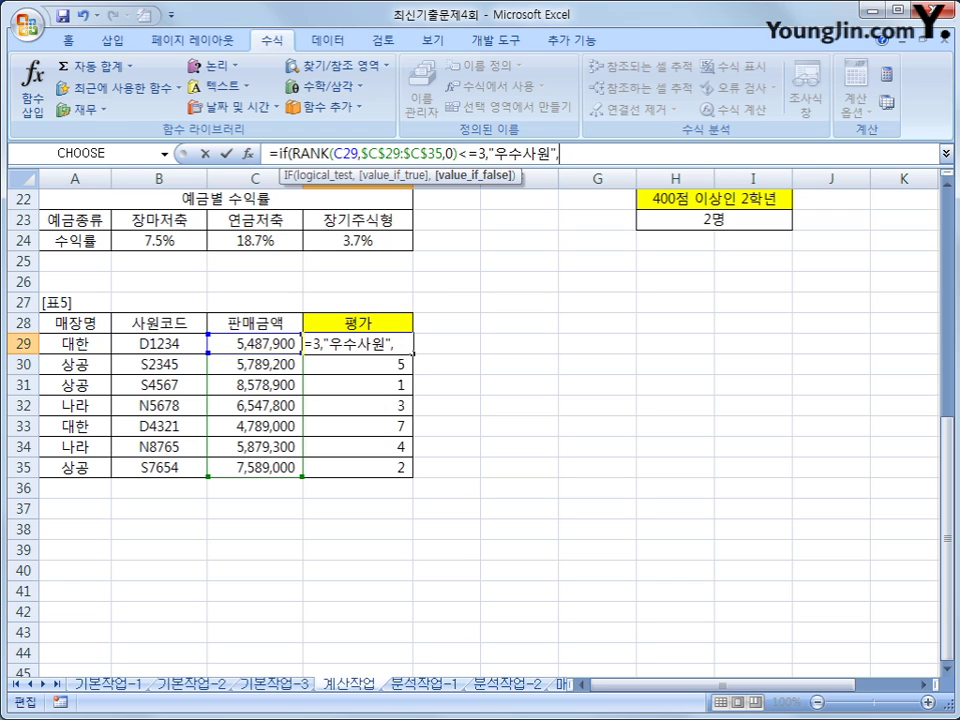
type("\"\")")
key("Return")
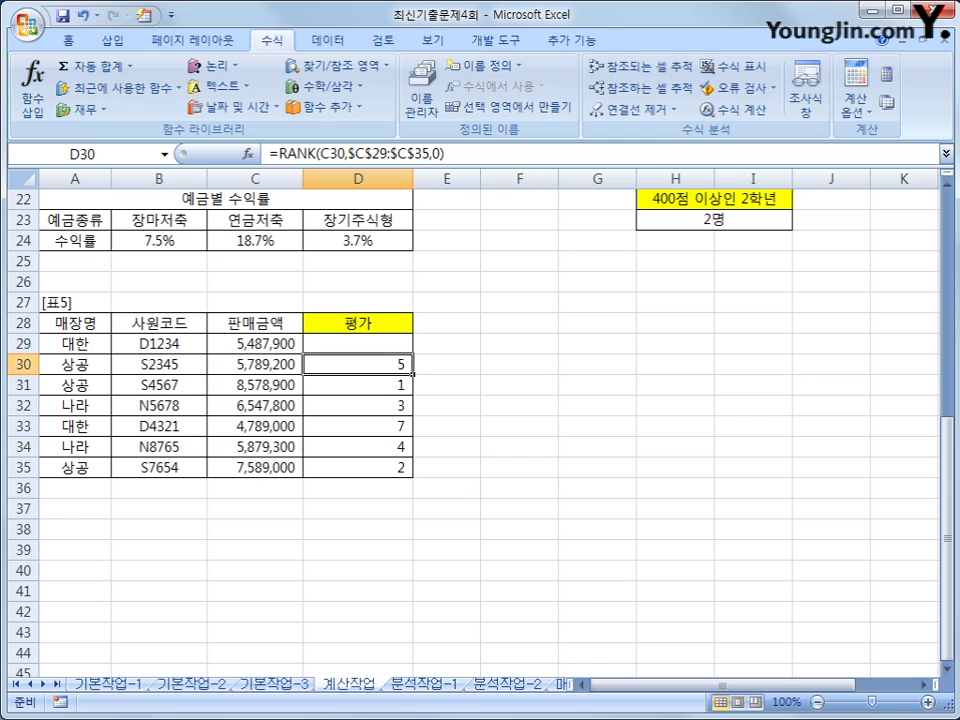
Step: Fill the IF/RANK formula from D29 down through the 평가 column to D35
left_click(399, 343)
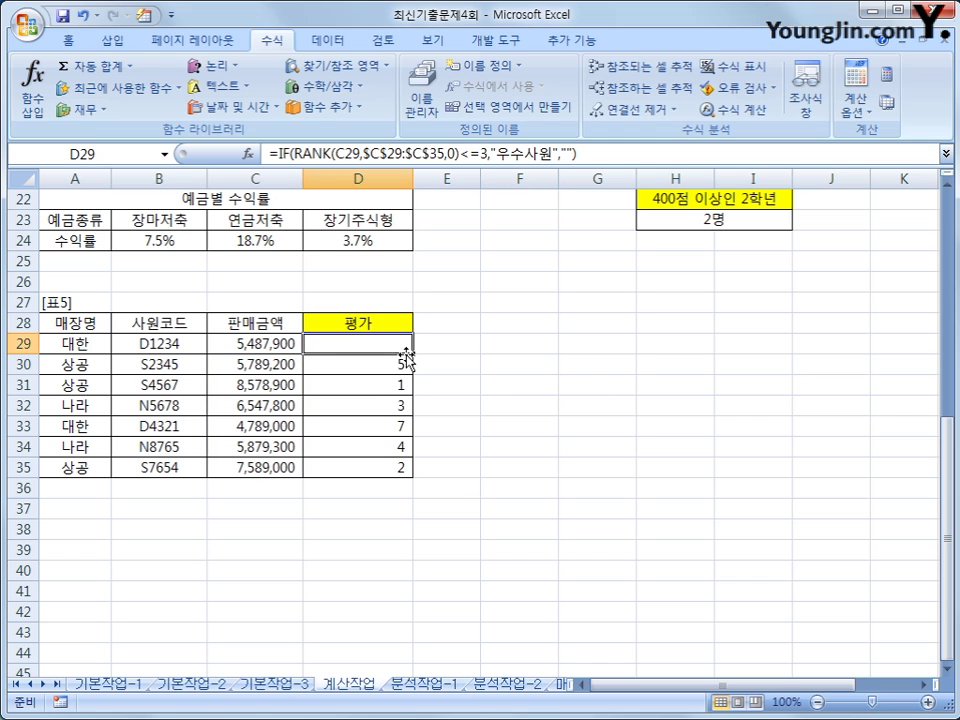
left_click_drag(413, 355, 399, 480)
left_click(392, 469)
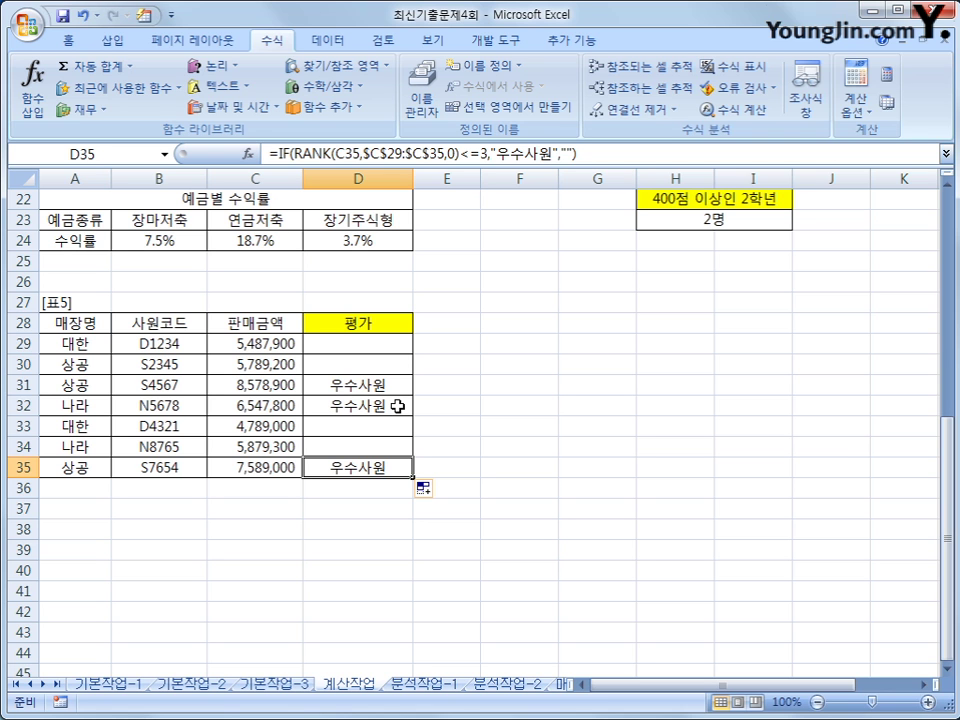
scroll(397, 406, "up", 7)
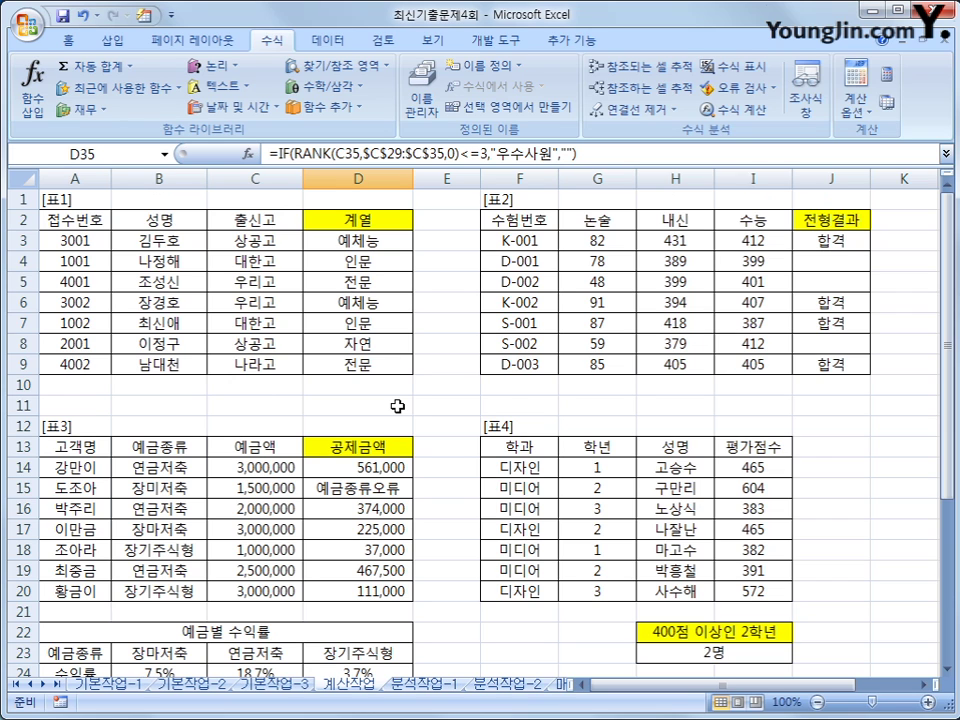
Step: On the 분석작업-1 sheet, name the exchange rate cell C13 환율
left_click(414, 690)
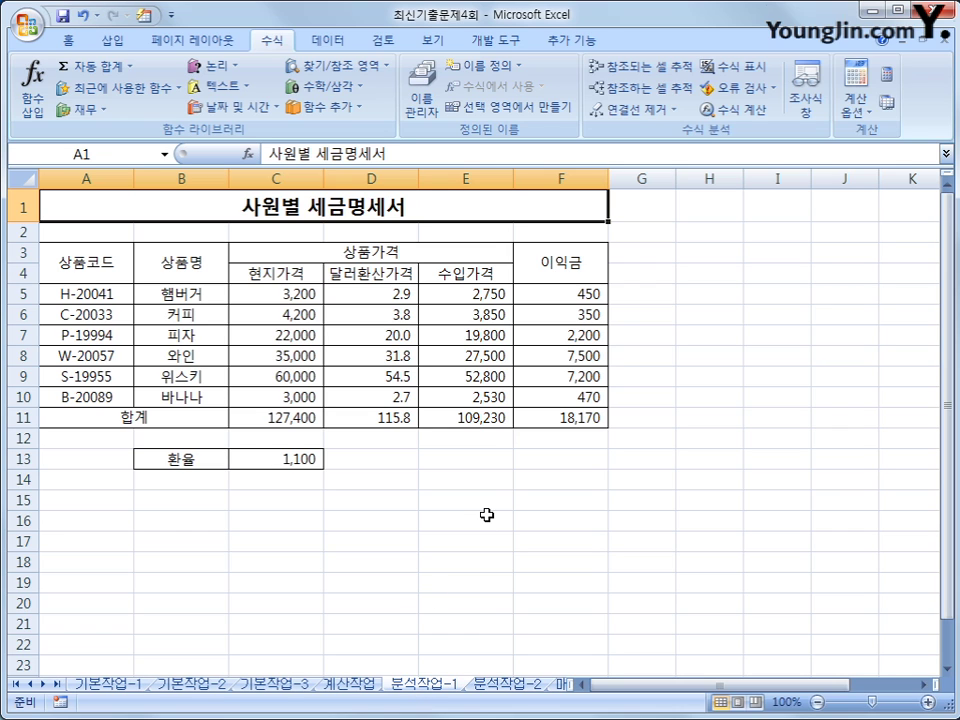
left_click(121, 290)
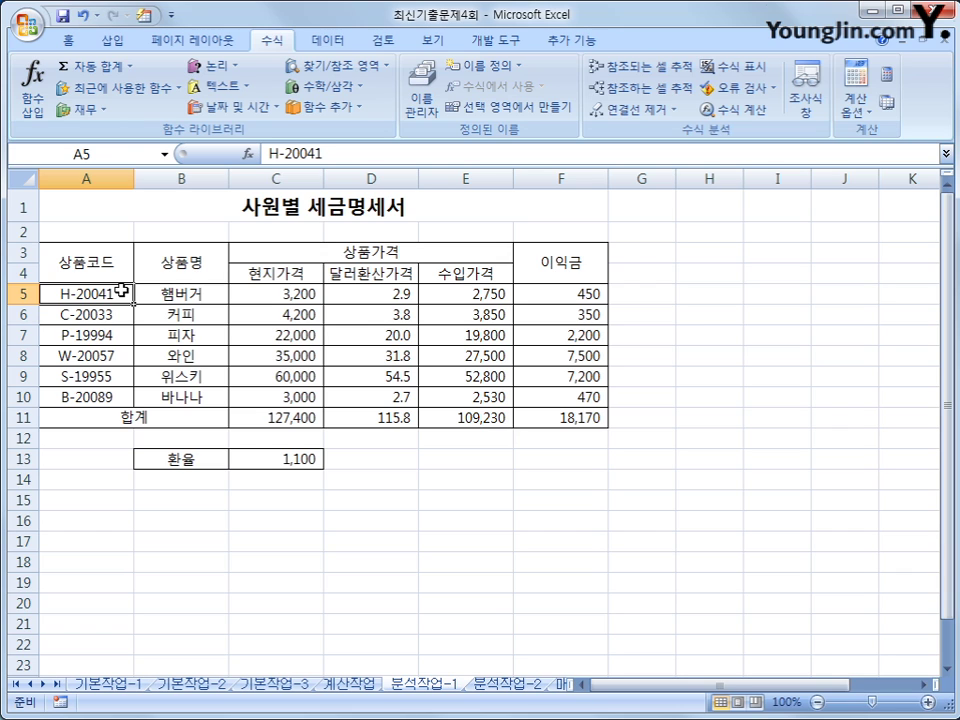
left_click(300, 457)
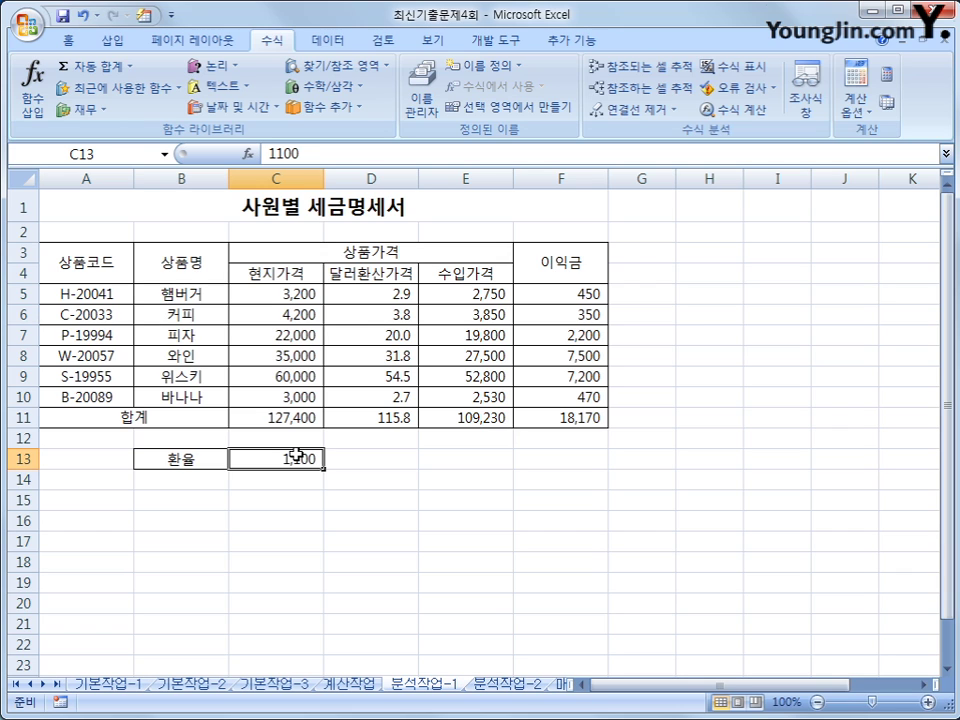
left_click(120, 155)
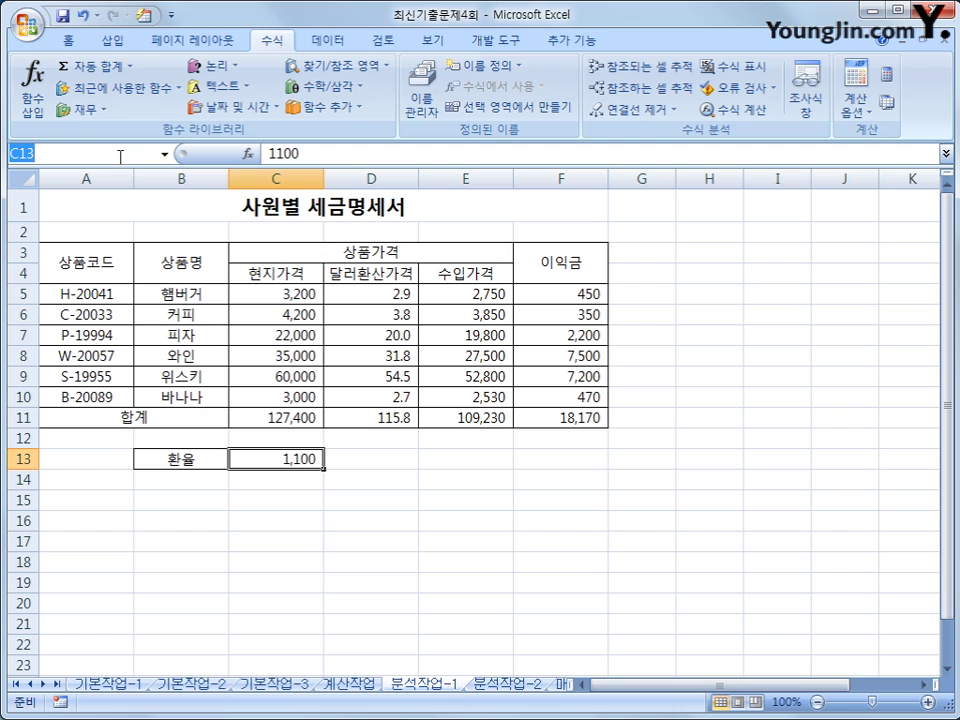
type("환율")
key("Return")
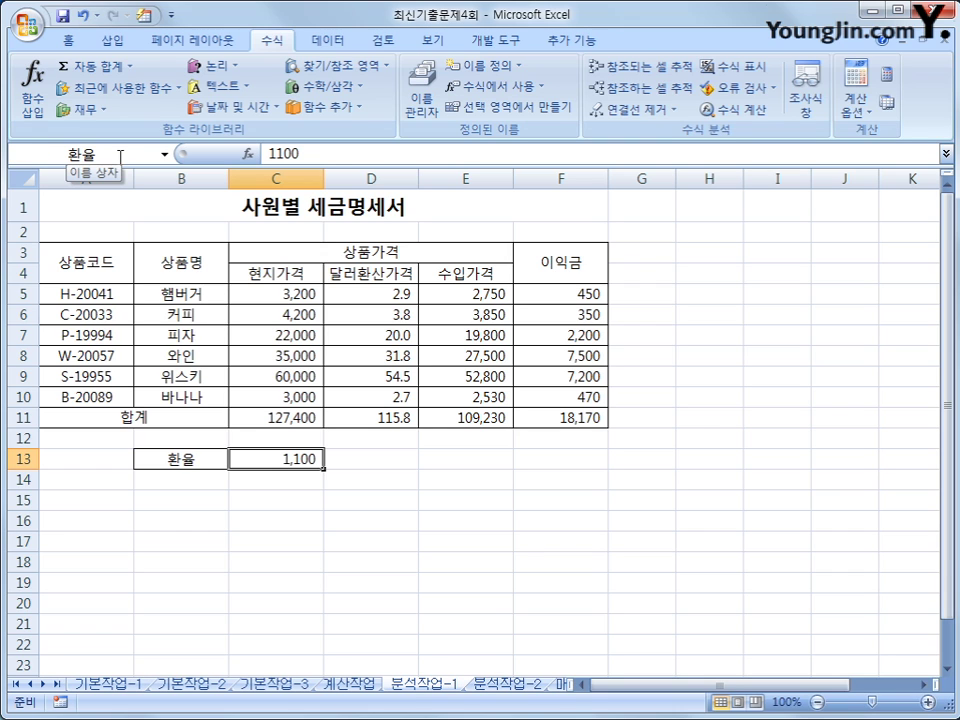
Step: Name the 이익금 total cell F11 이익금합계
left_click(542, 417)
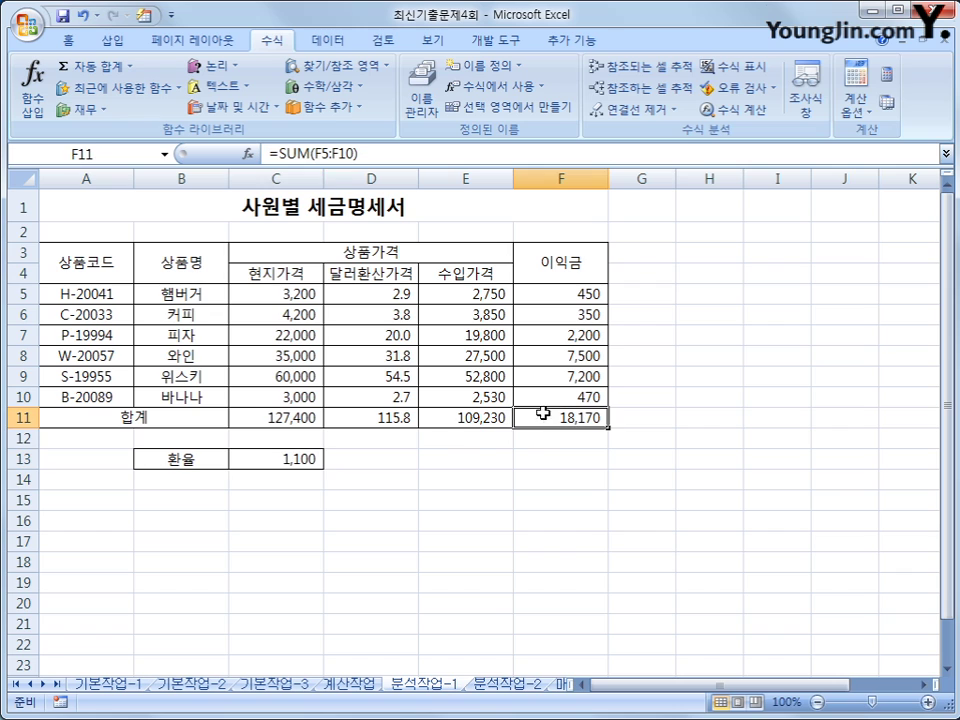
left_click(90, 151)
type("이익금합계")
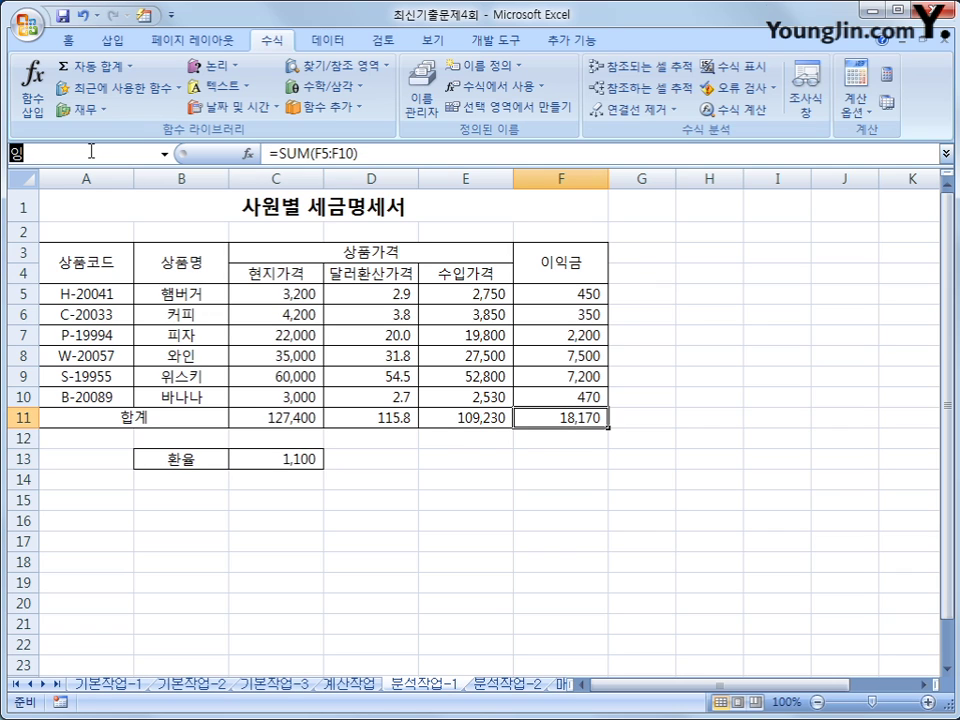
key("Return")
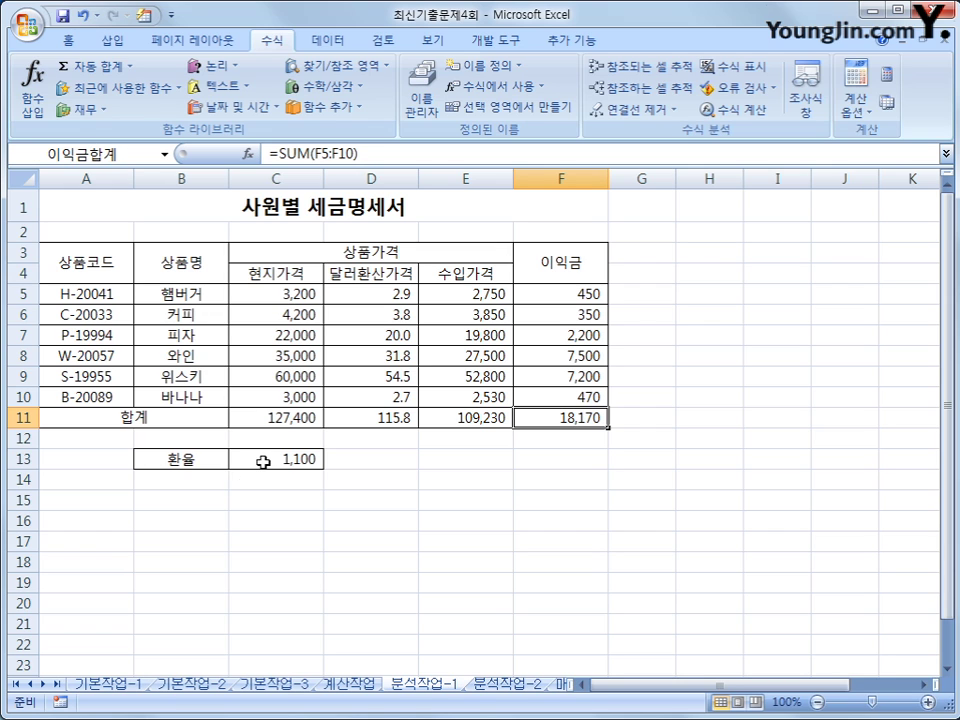
Step: Add a scenario named 환율인상 in the Scenario Manager, with changing cell C13 set to 1200
left_click(264, 459)
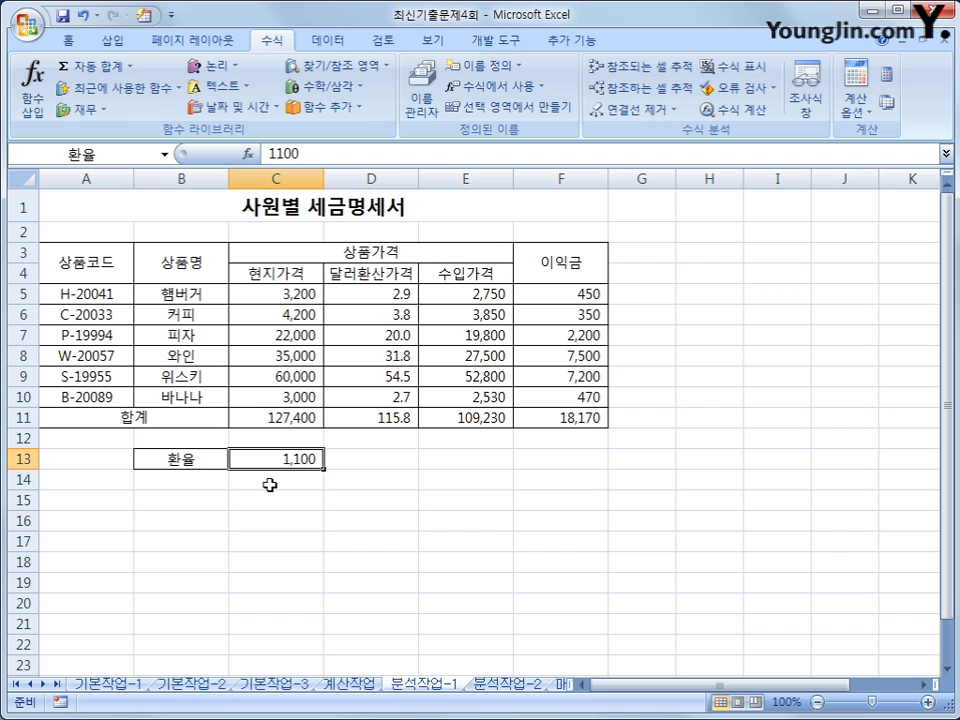
left_click(327, 41)
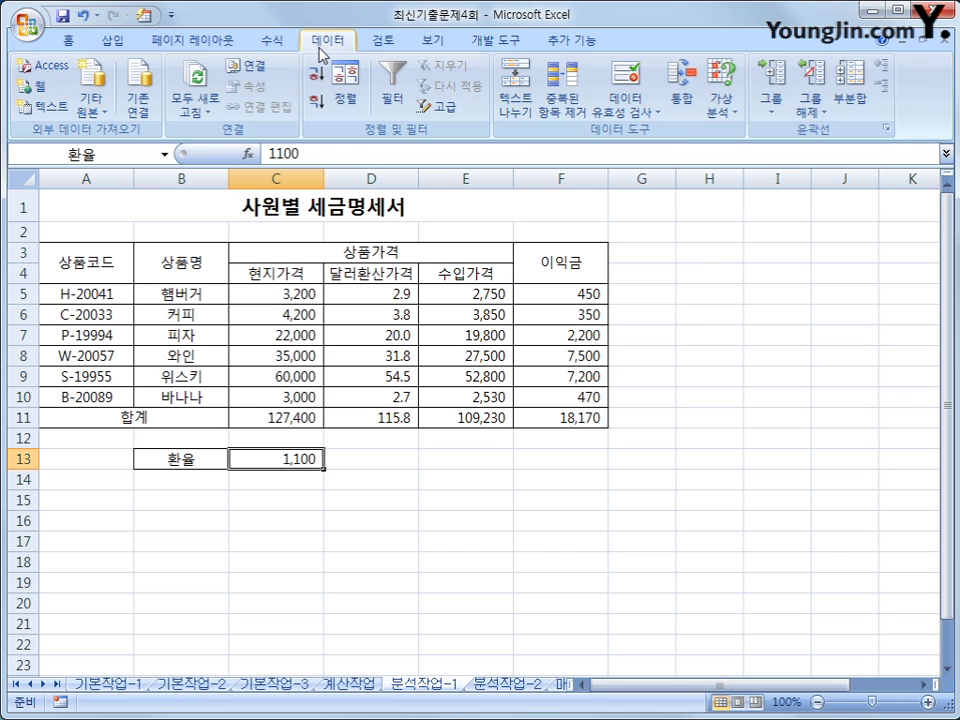
left_click(720, 110)
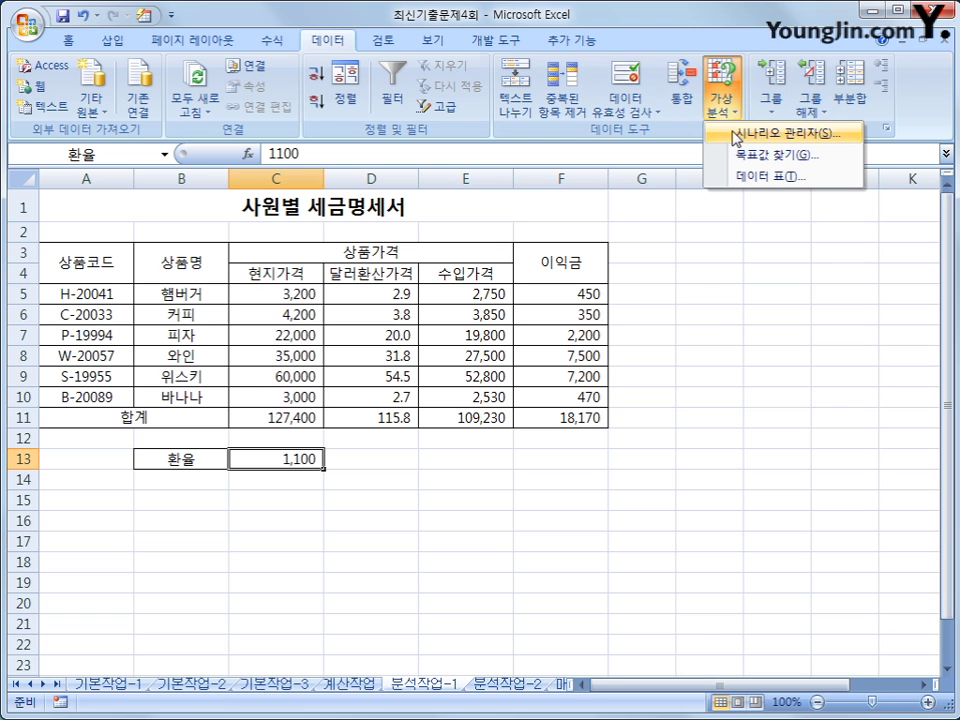
left_click(737, 136)
left_click_drag(581, 339, 787, 228)
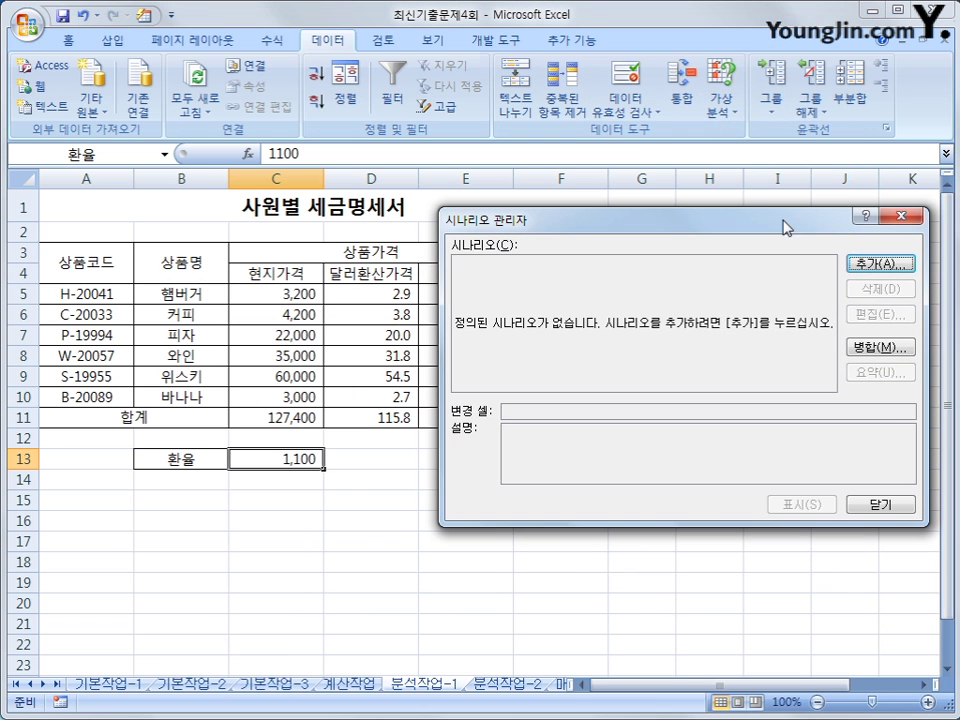
left_click(900, 260)
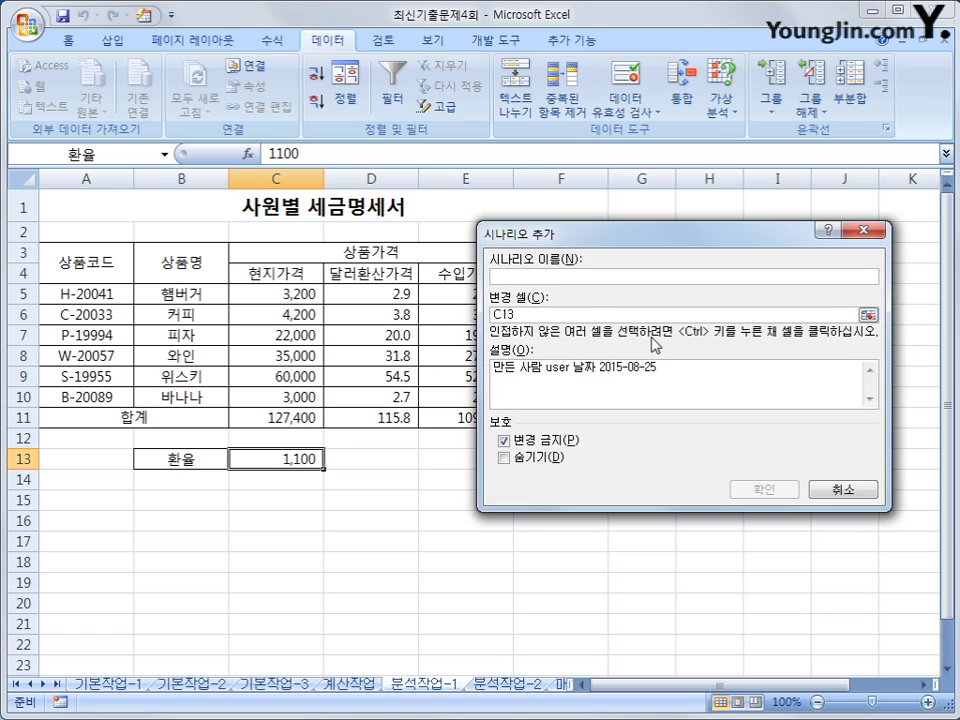
type("환ㅇ")
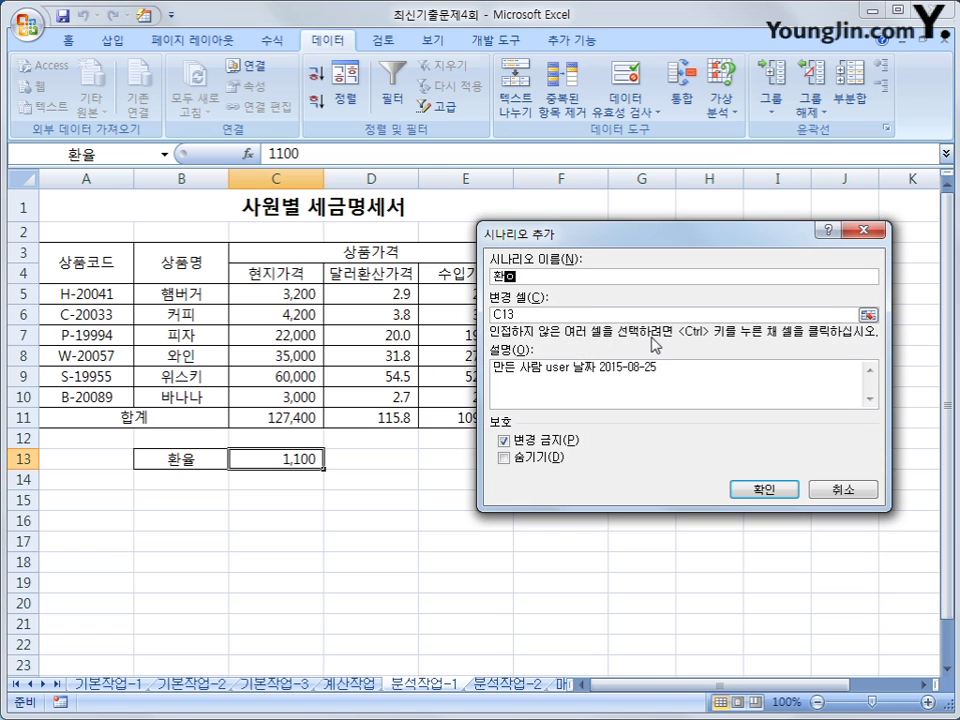
type("율인상")
key("Tab")
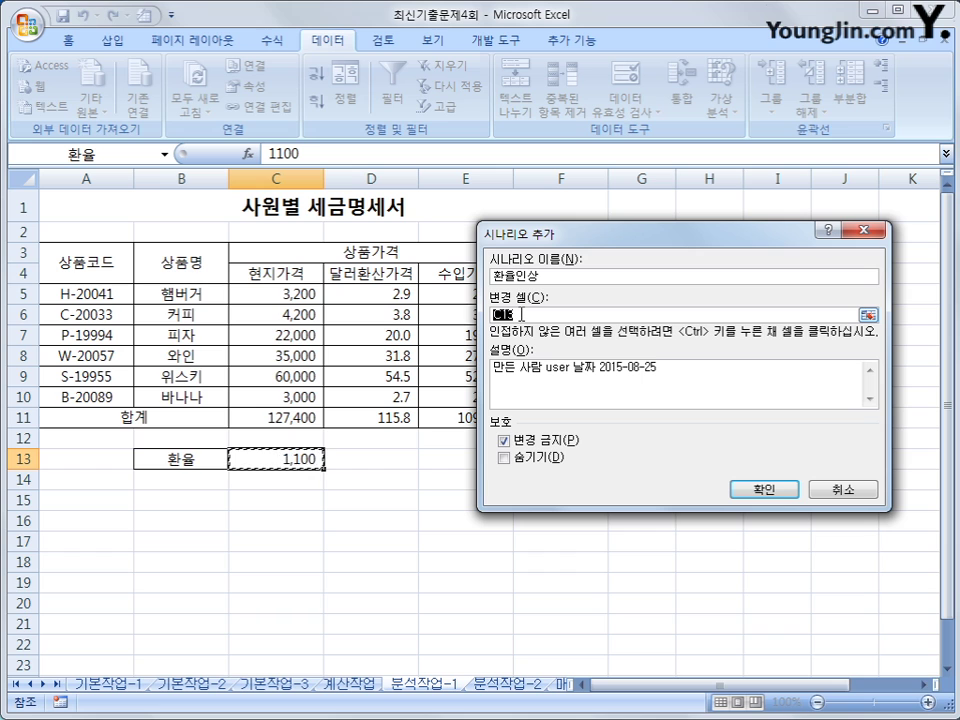
left_click(773, 493)
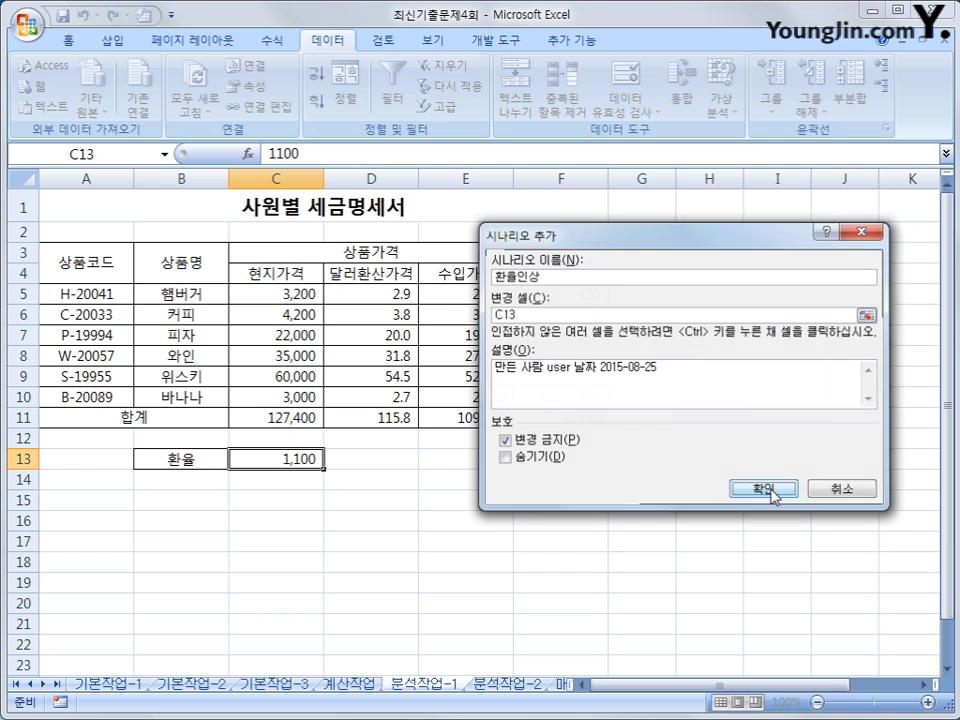
type("1200")
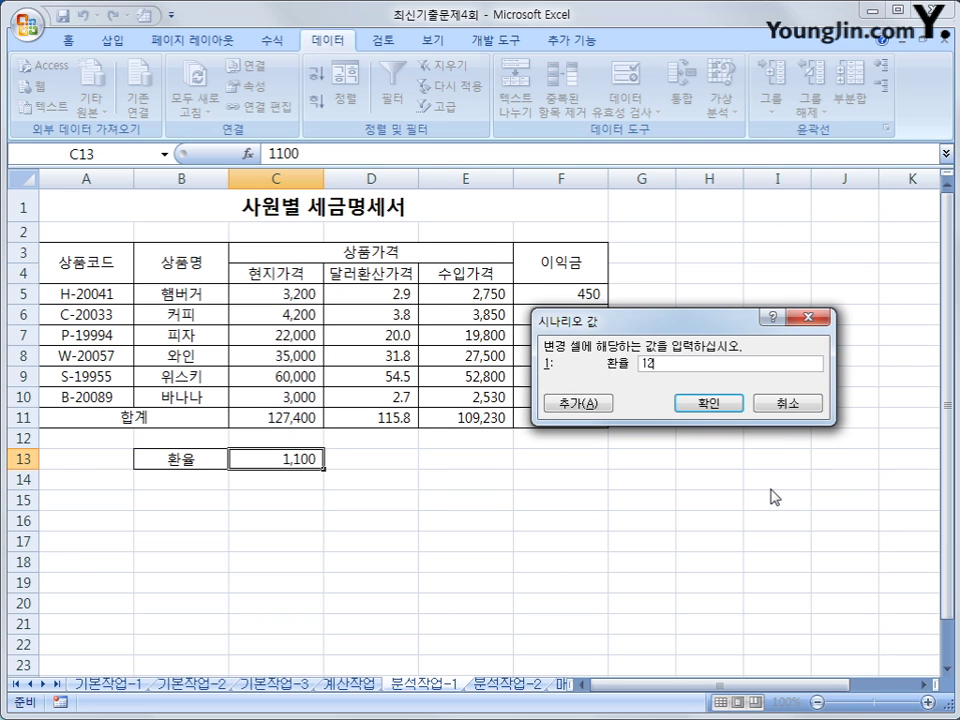
left_click(585, 404)
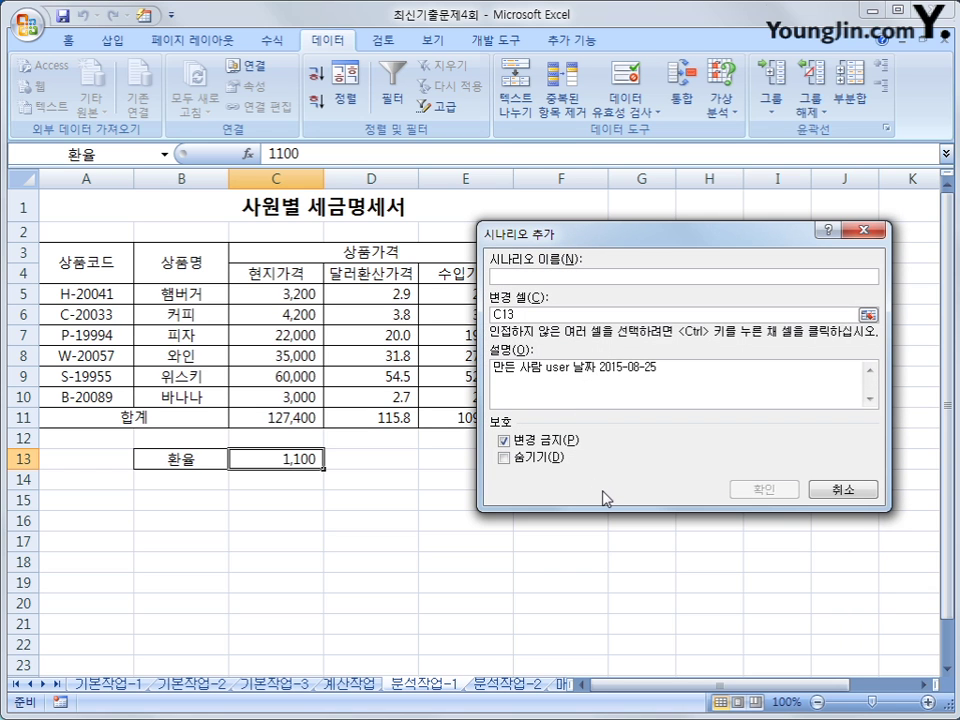
Step: Add a second scenario named 환율인하 with changing cell C13 set to 1000
type("환율인하")
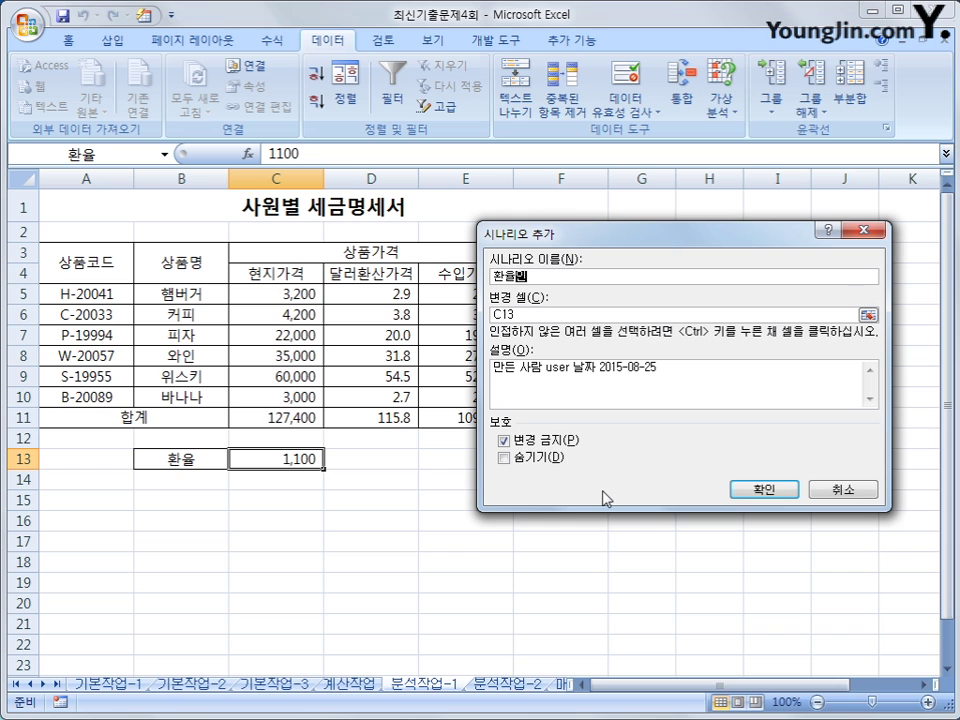
key("Tab")
left_click(751, 493)
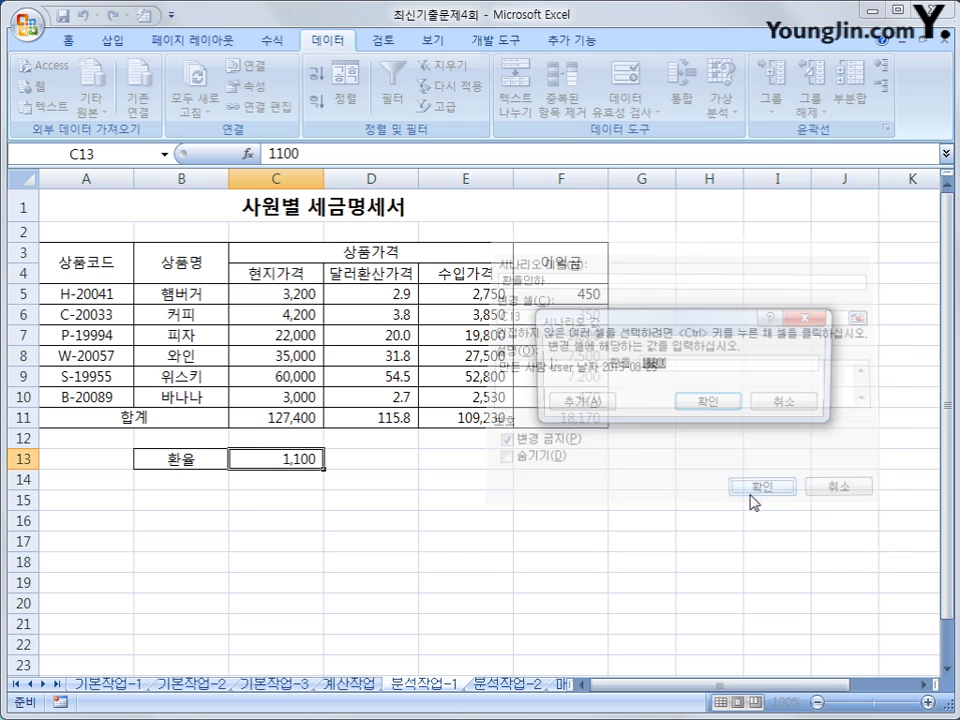
type("1000")
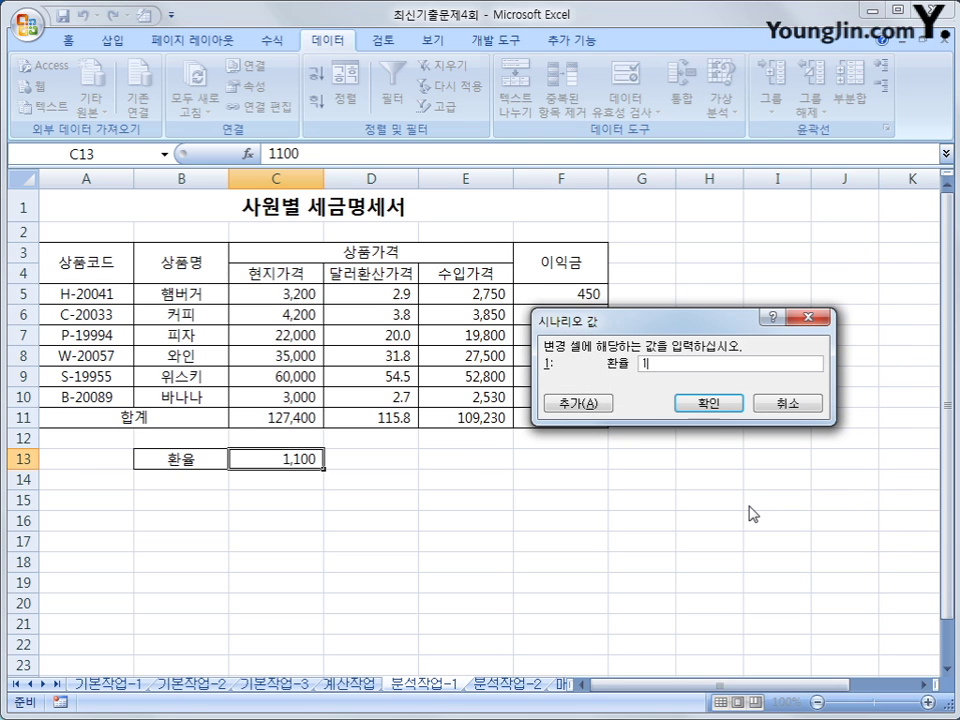
left_click(708, 403)
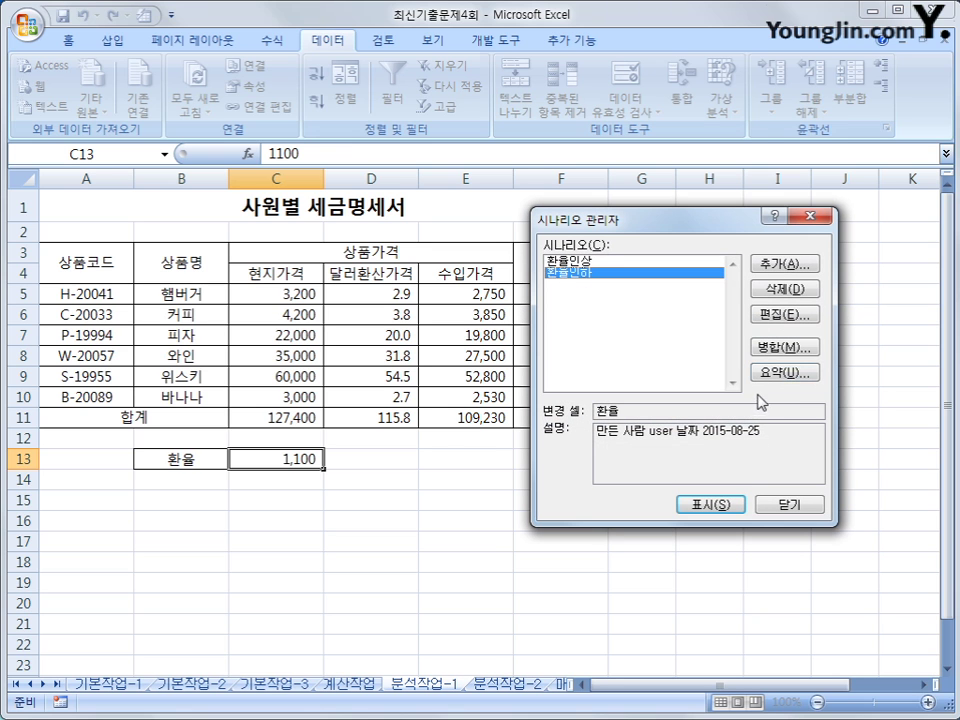
Step: Create a scenario summary report with result cell F11 and place the 시나리오 요약 sheet directly after 분석작업-1
left_click(784, 373)
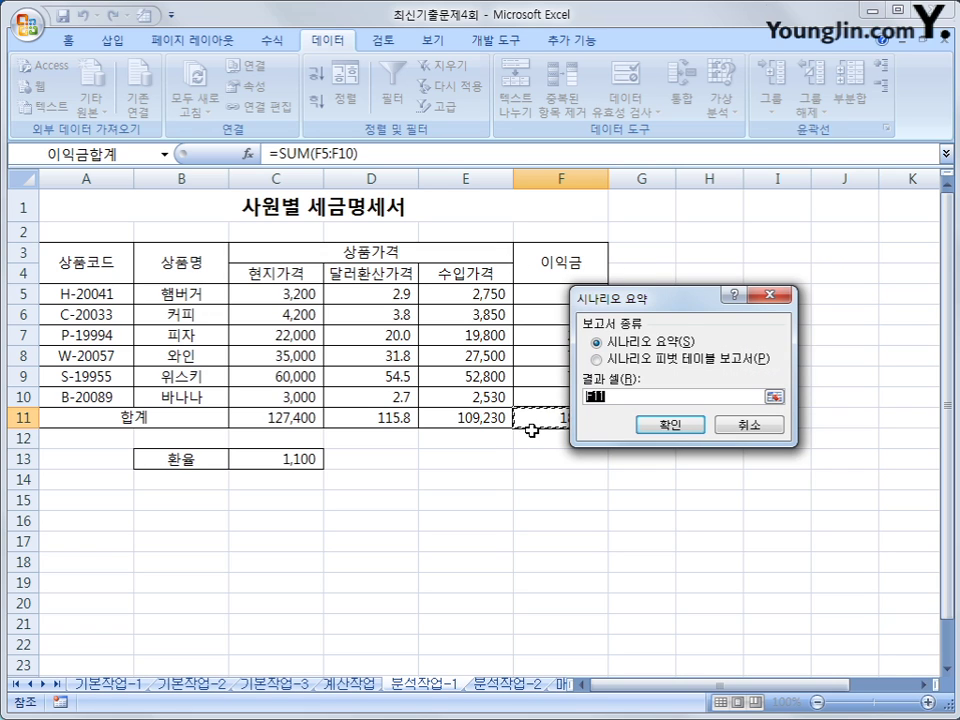
left_click(660, 428)
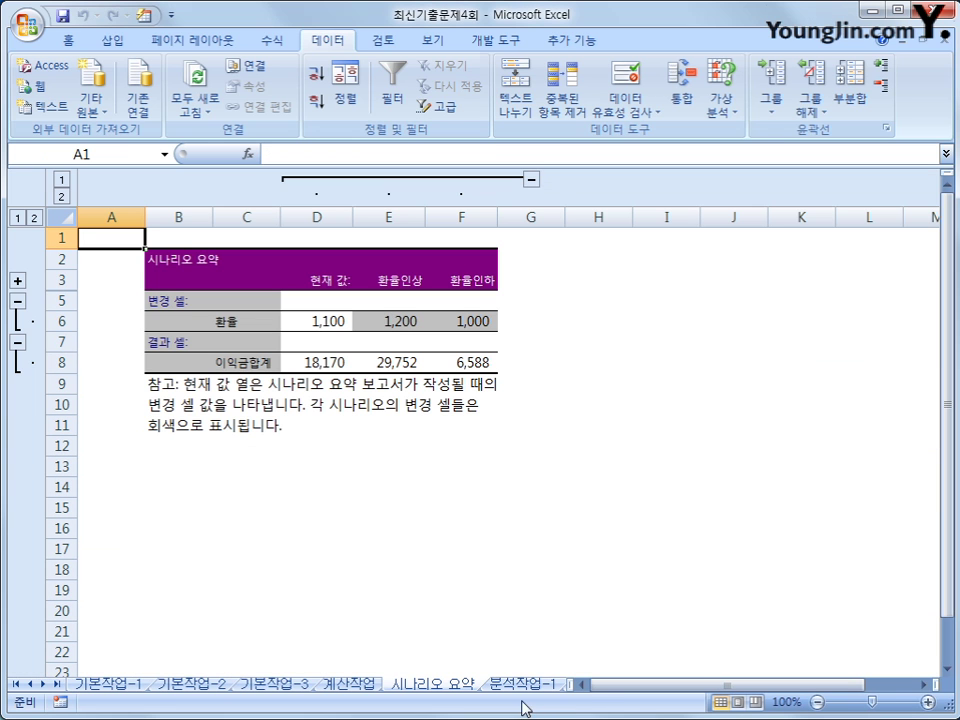
left_click(525, 685)
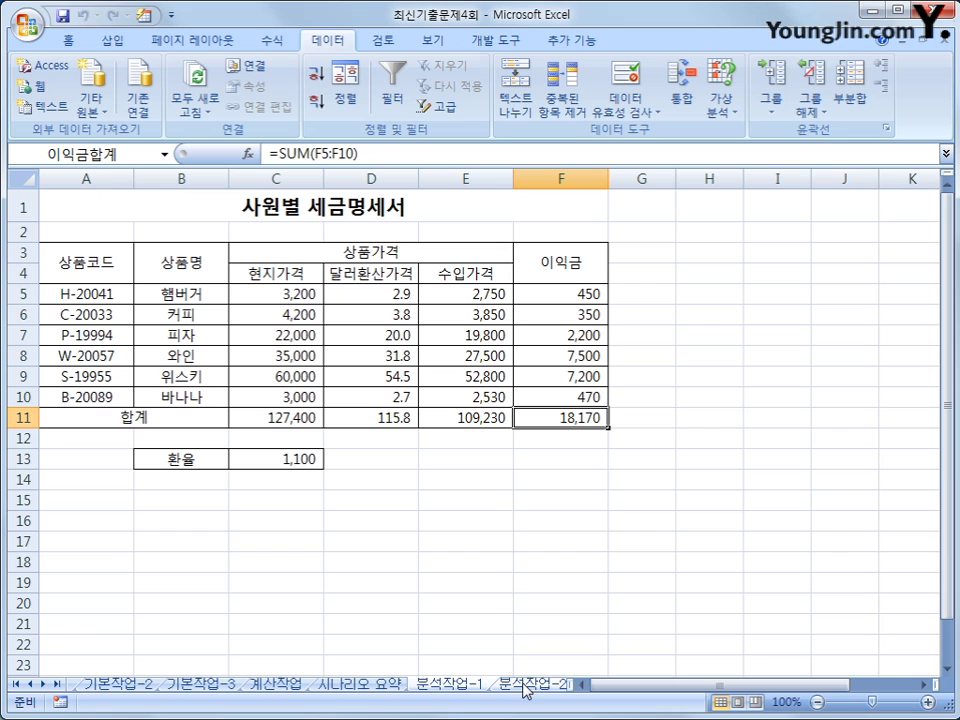
left_click(364, 687)
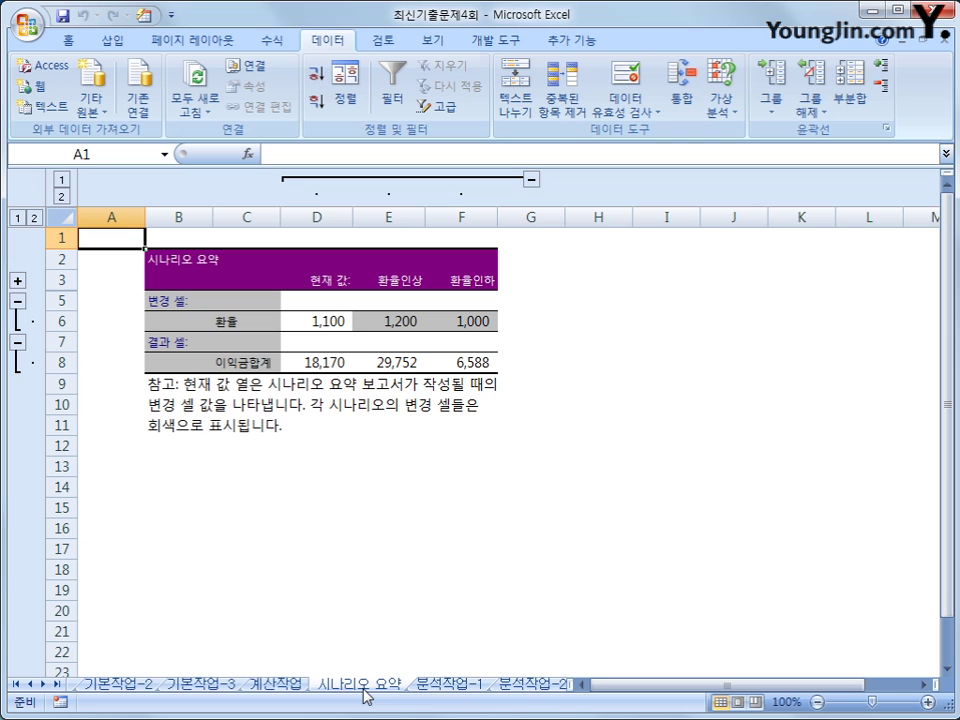
left_click(438, 689)
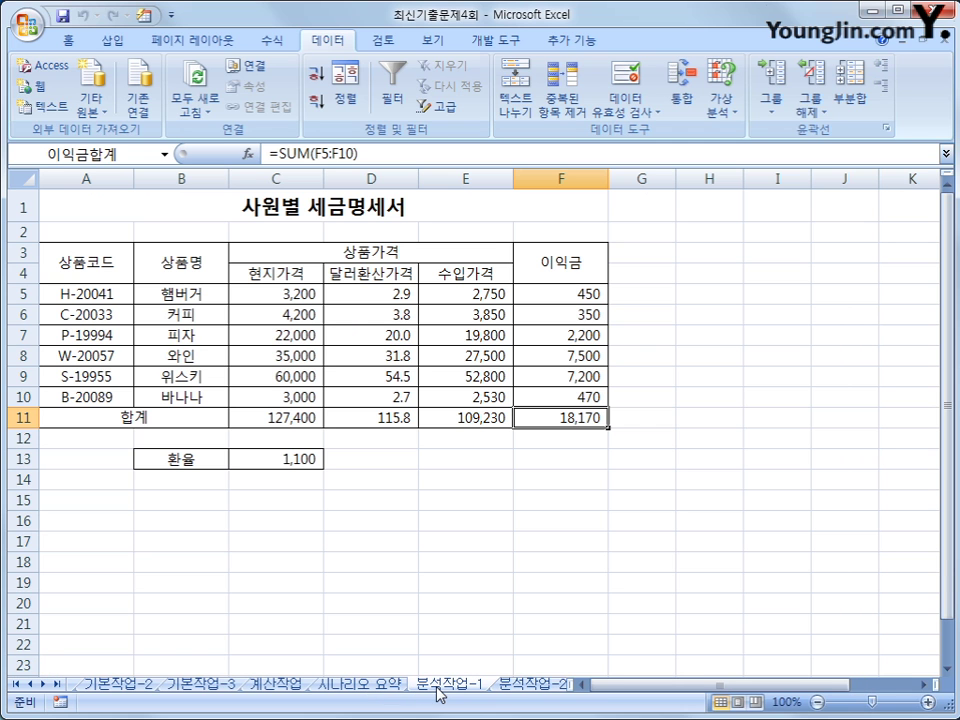
left_click(378, 686)
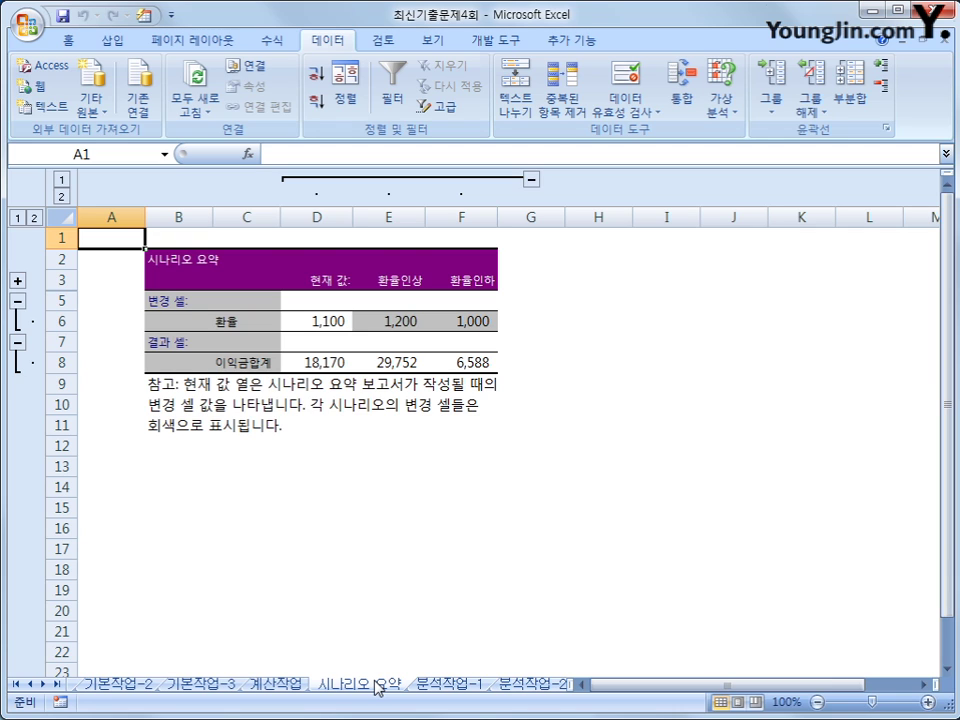
left_click_drag(378, 688, 518, 690)
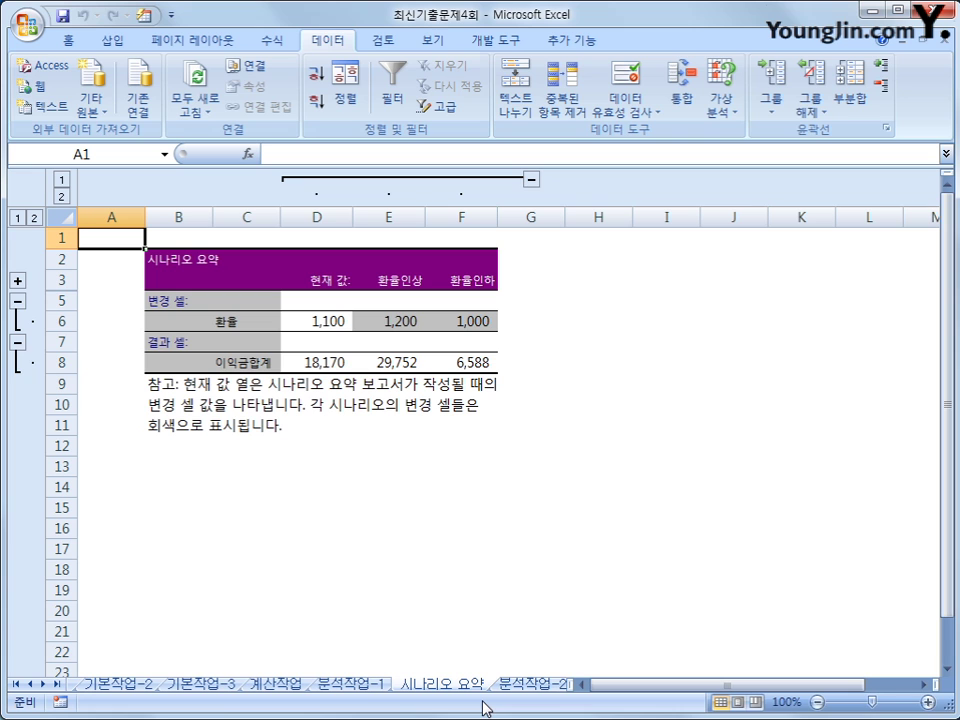
Step: On the 분석작업-2 sheet, sort the course table by 과정 in descending order
left_click(510, 686)
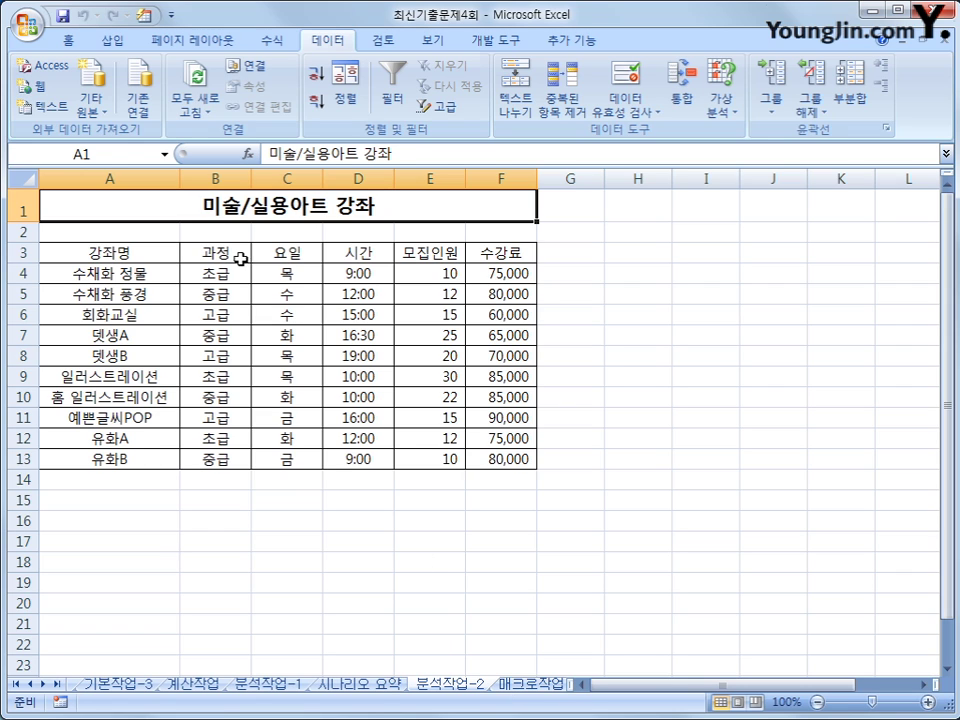
left_click(211, 252)
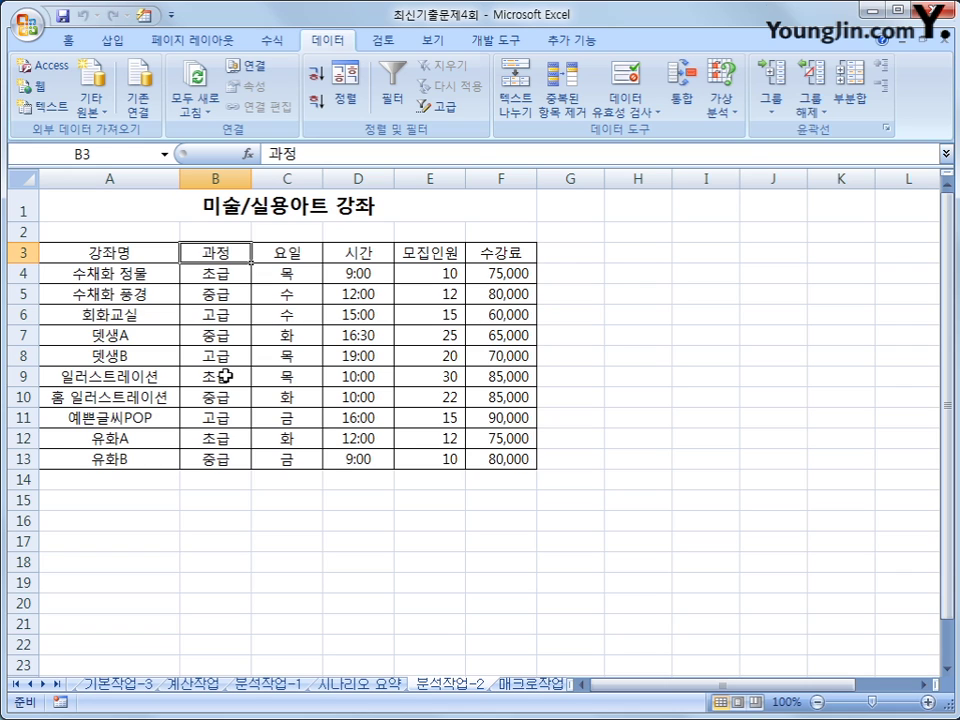
left_click(218, 314)
left_click(228, 376)
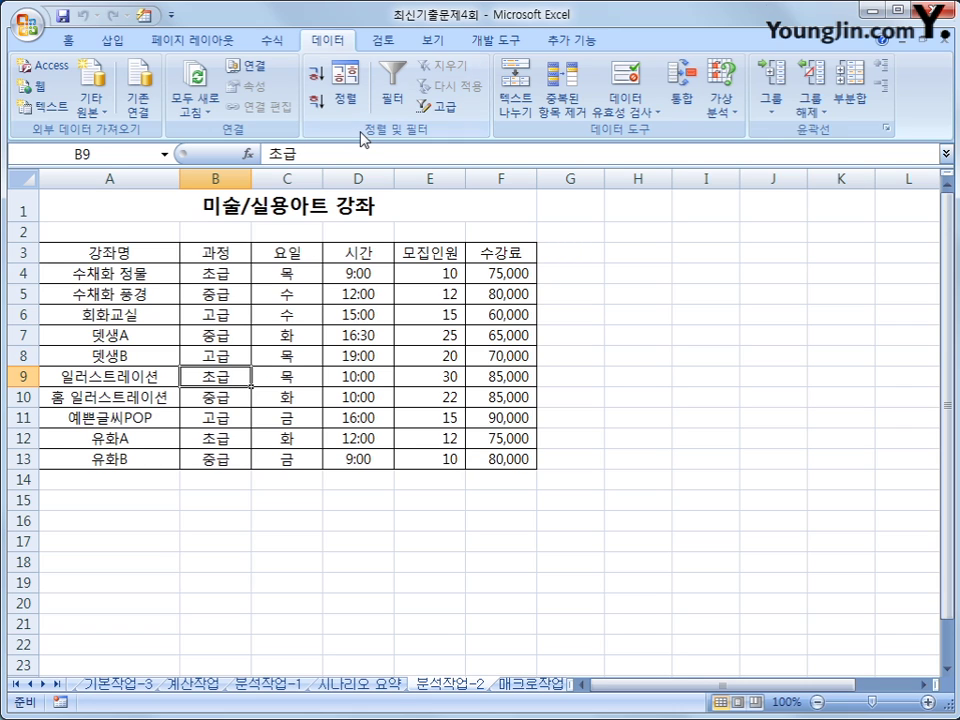
left_click(315, 106)
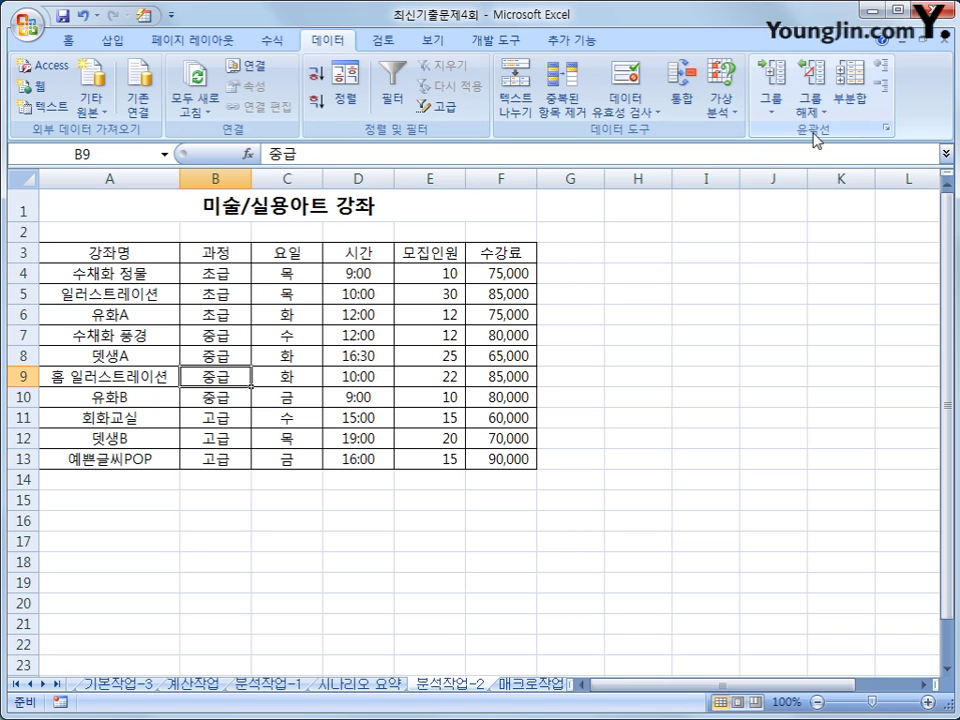
Step: Add subtotals to the course table, grouped by 과정, showing the average (평균) of 모집인원 and 수강료
left_click(856, 110)
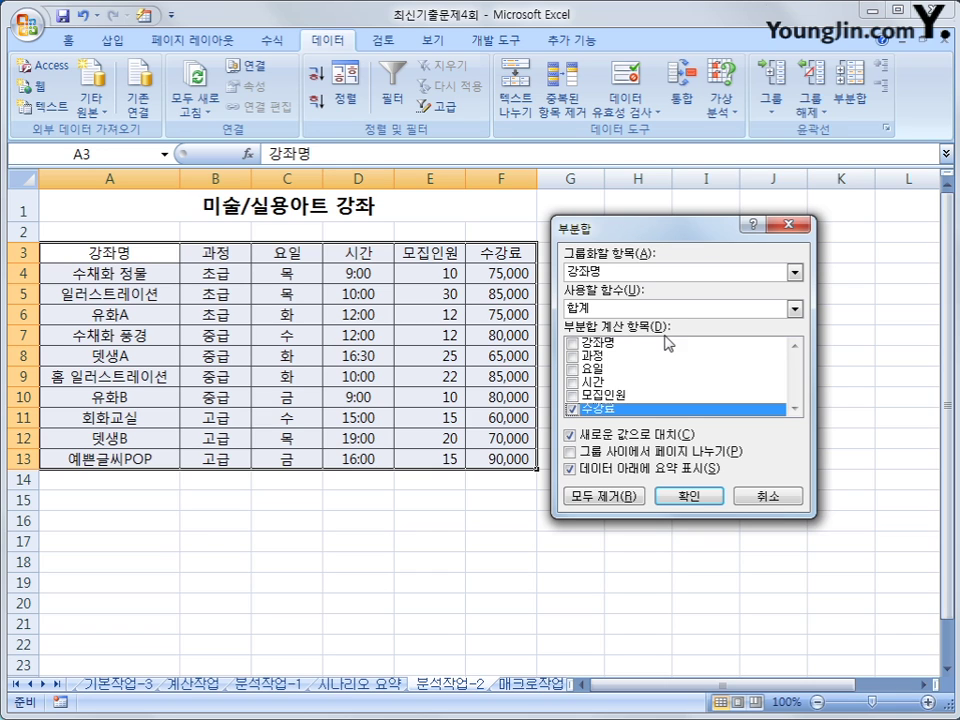
left_click(660, 271)
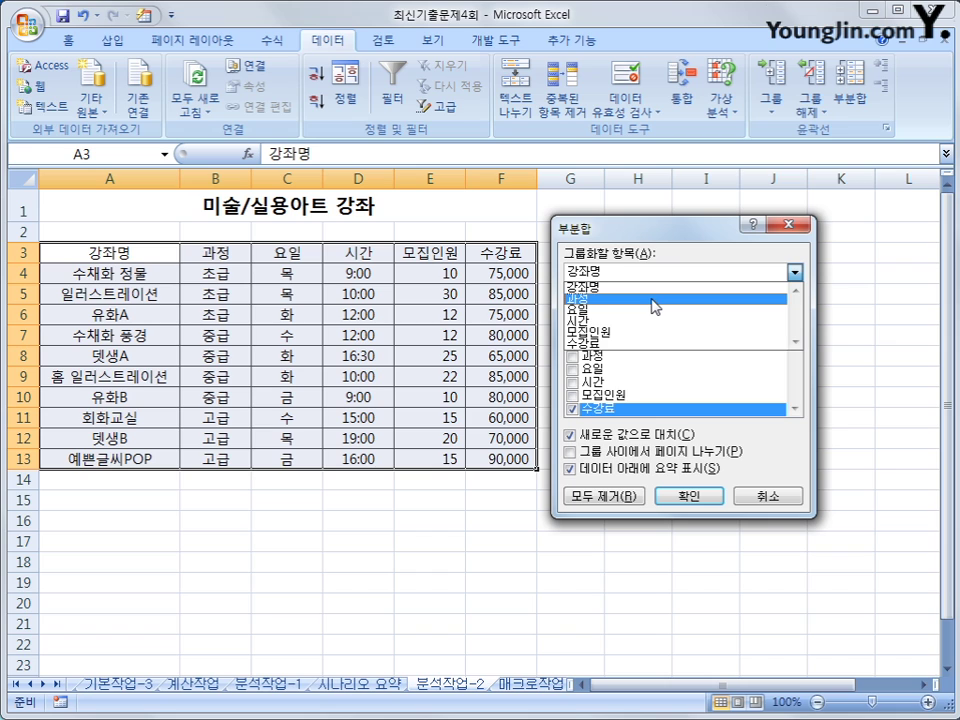
left_click(655, 299)
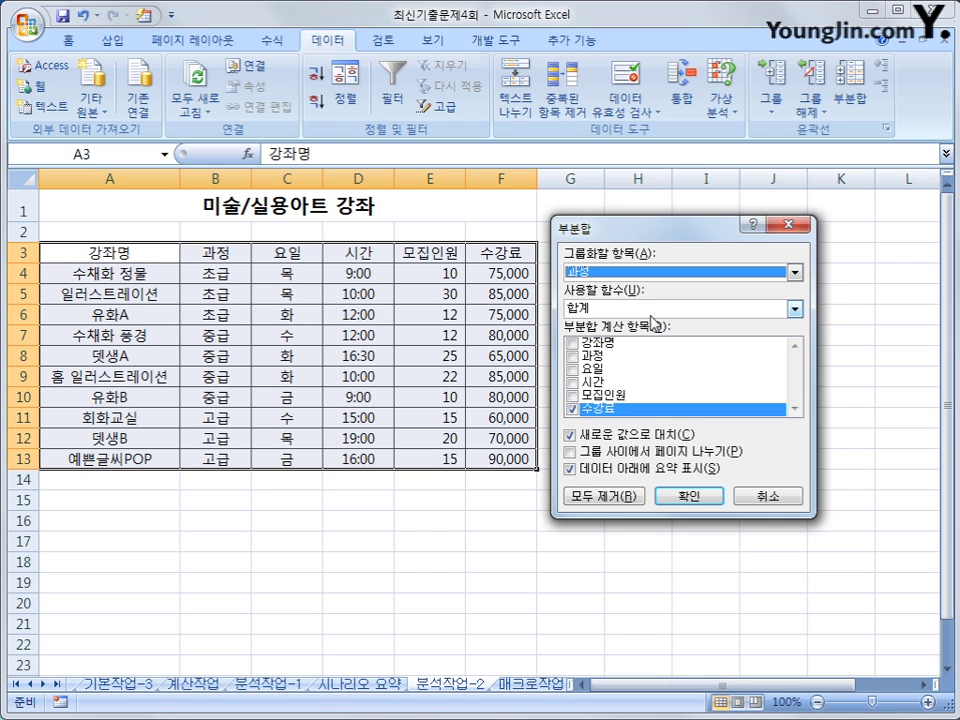
left_click(652, 309)
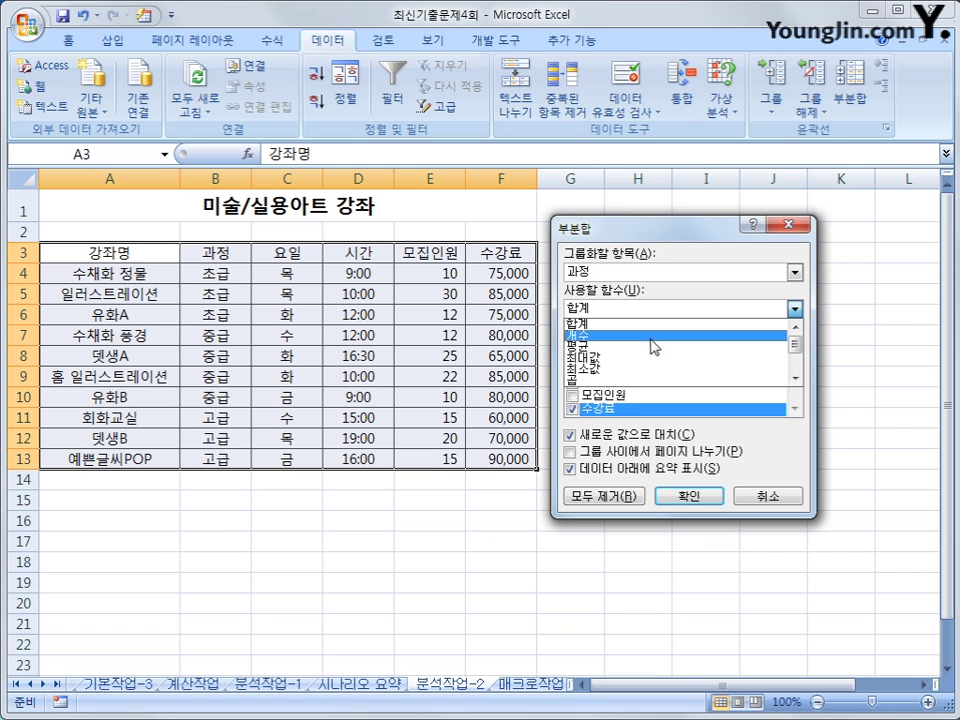
left_click(654, 348)
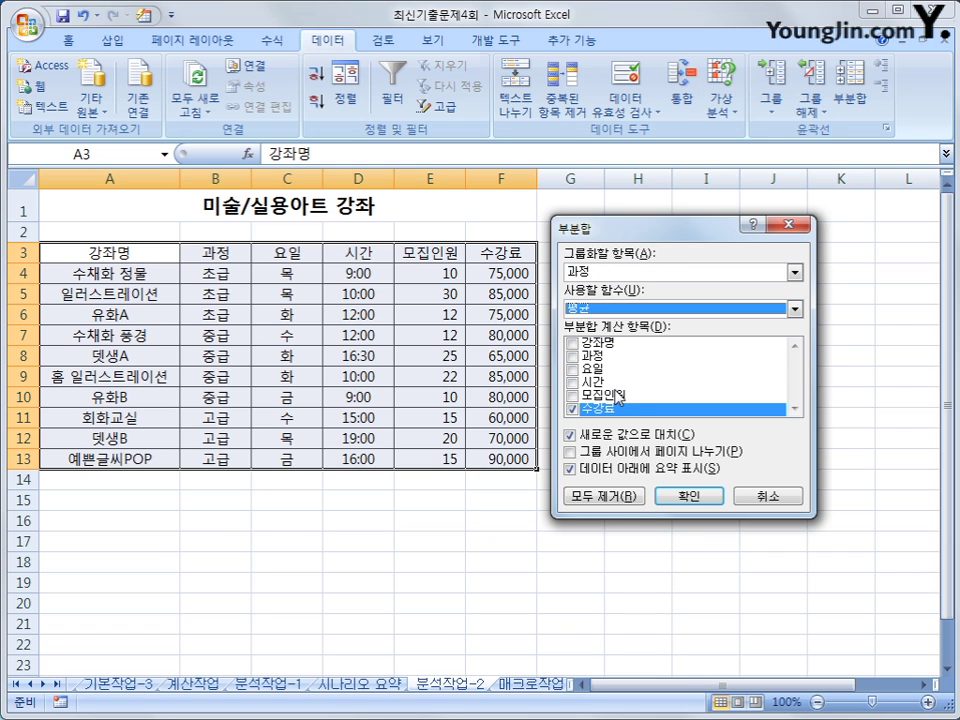
left_click(572, 396)
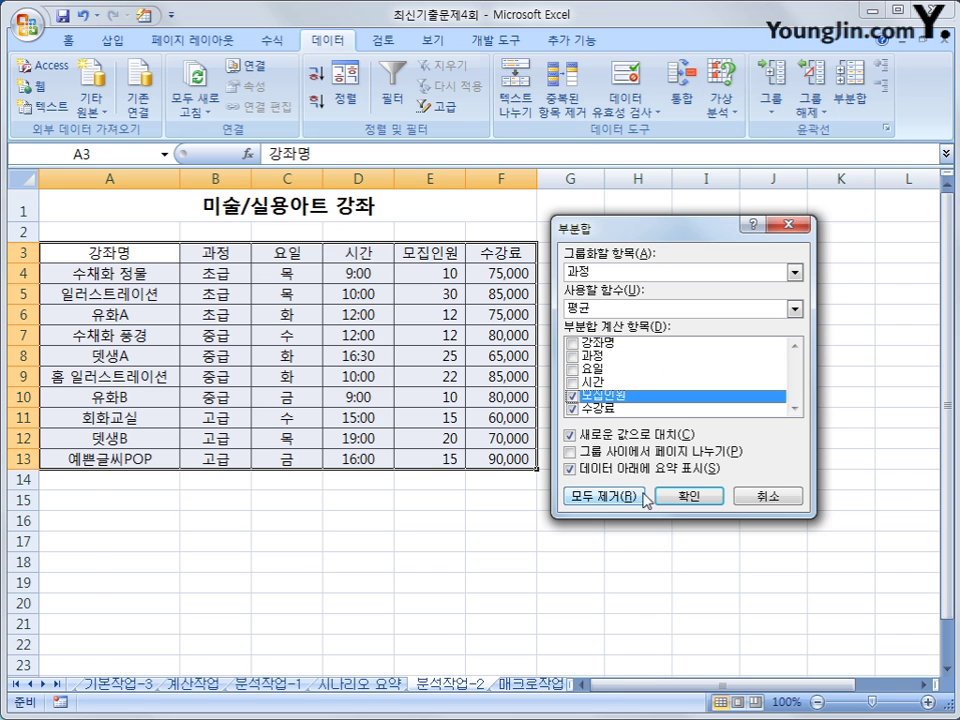
left_click(690, 496)
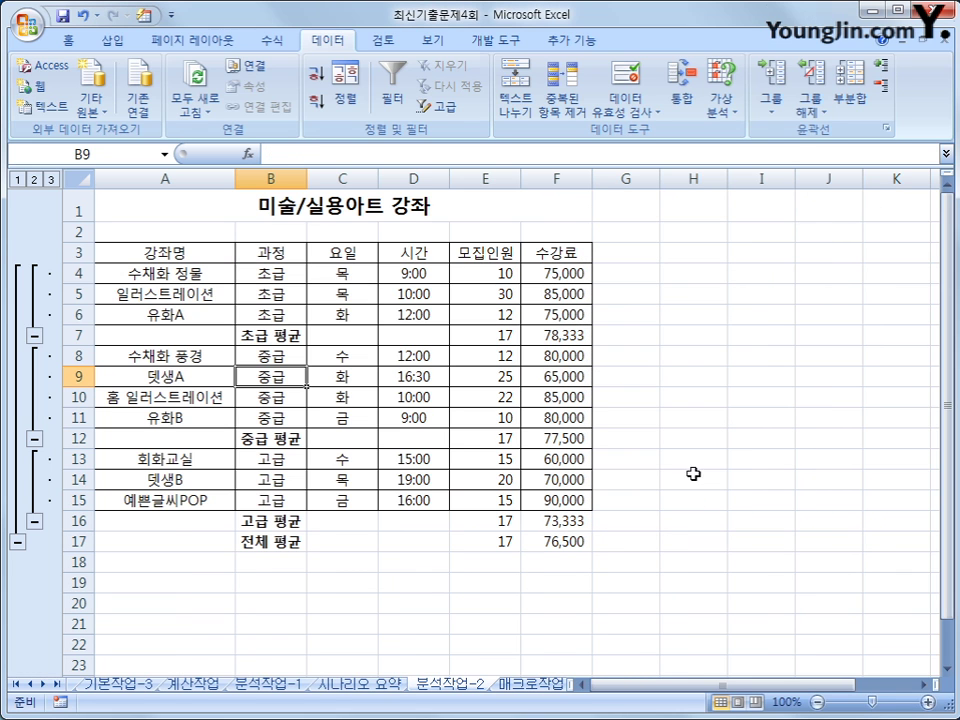
Step: Add maximum (최대값) subtotals by 과정 for 모집인원 and 수강료 without replacing the averages, and autofit column B
left_click(855, 114)
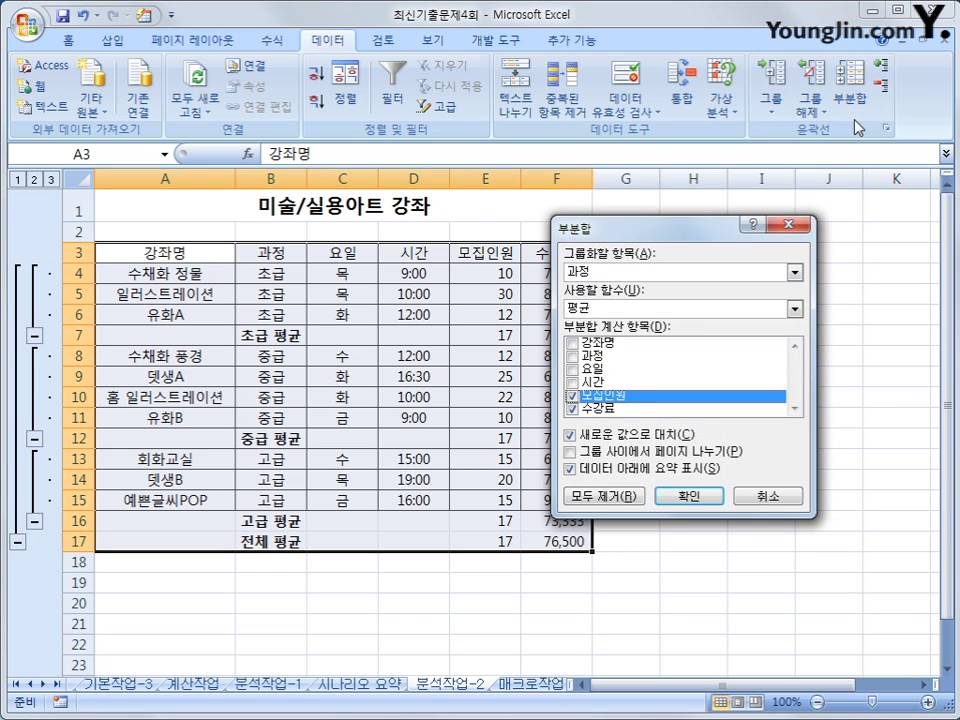
left_click(735, 309)
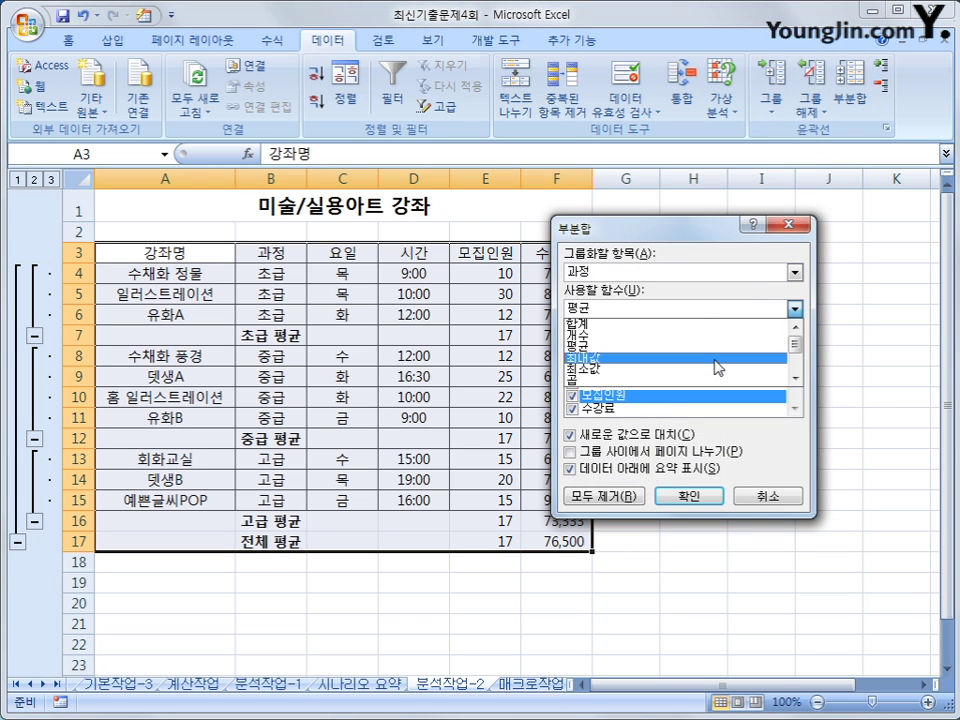
left_click(716, 358)
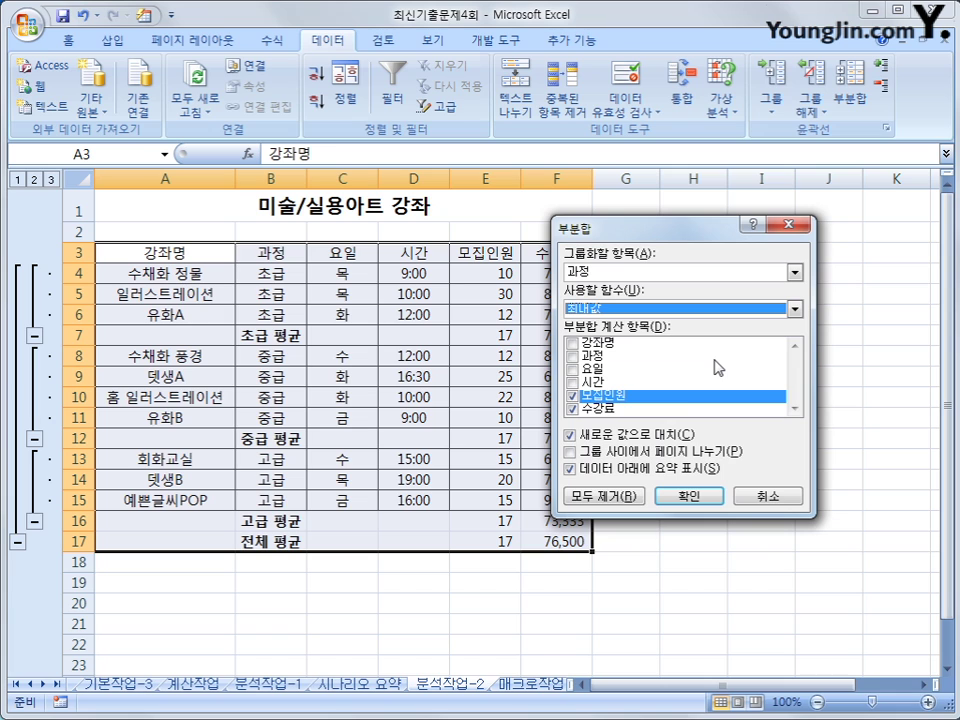
left_click(657, 440)
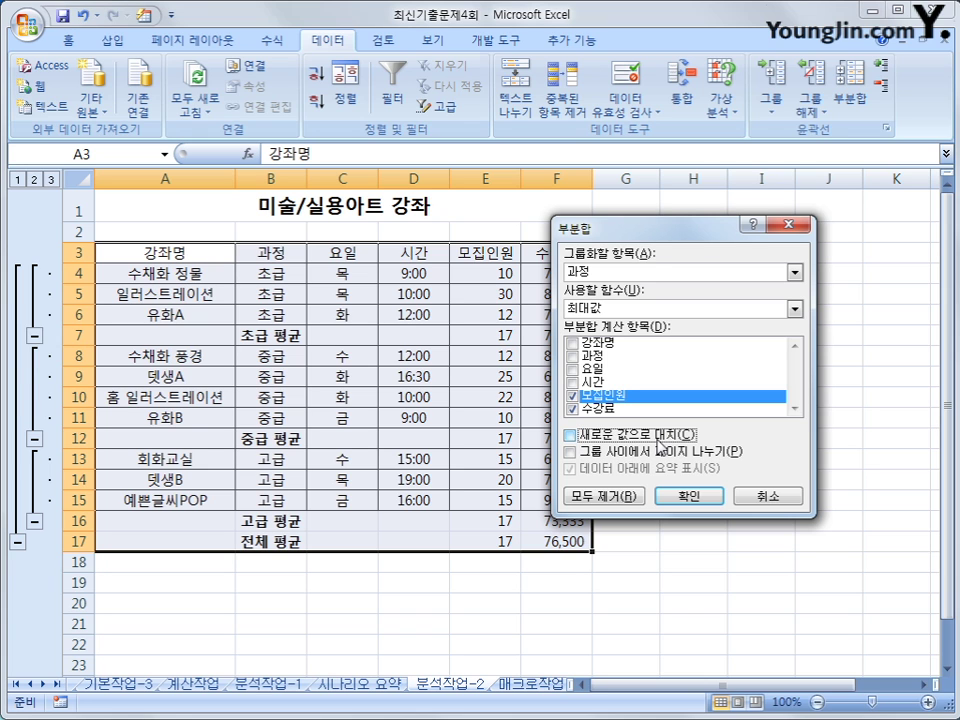
left_click(685, 495)
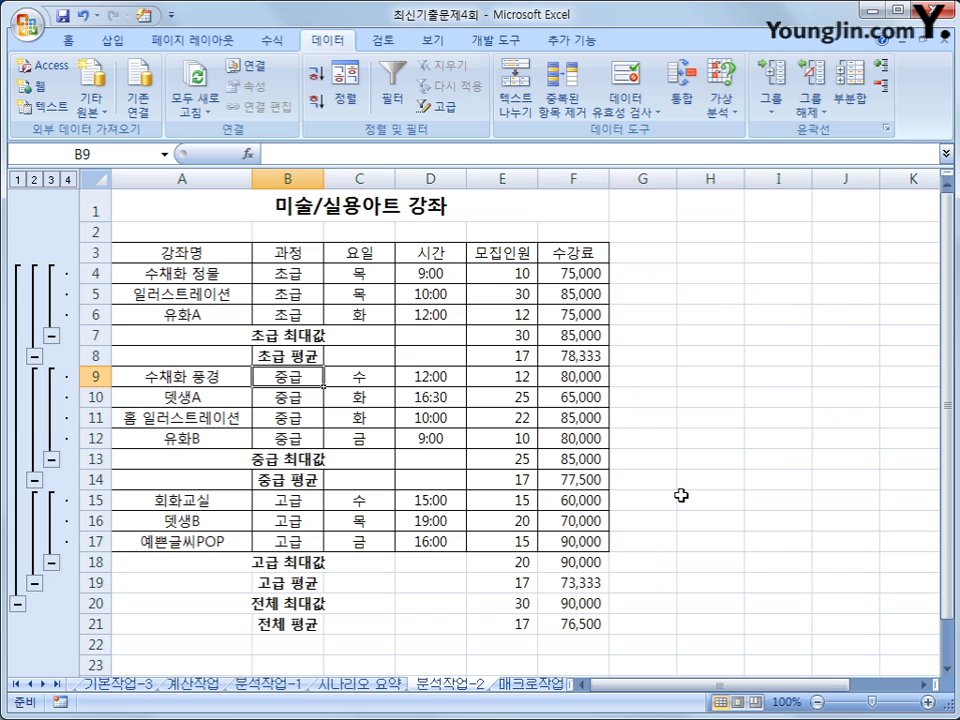
double_click(323, 178)
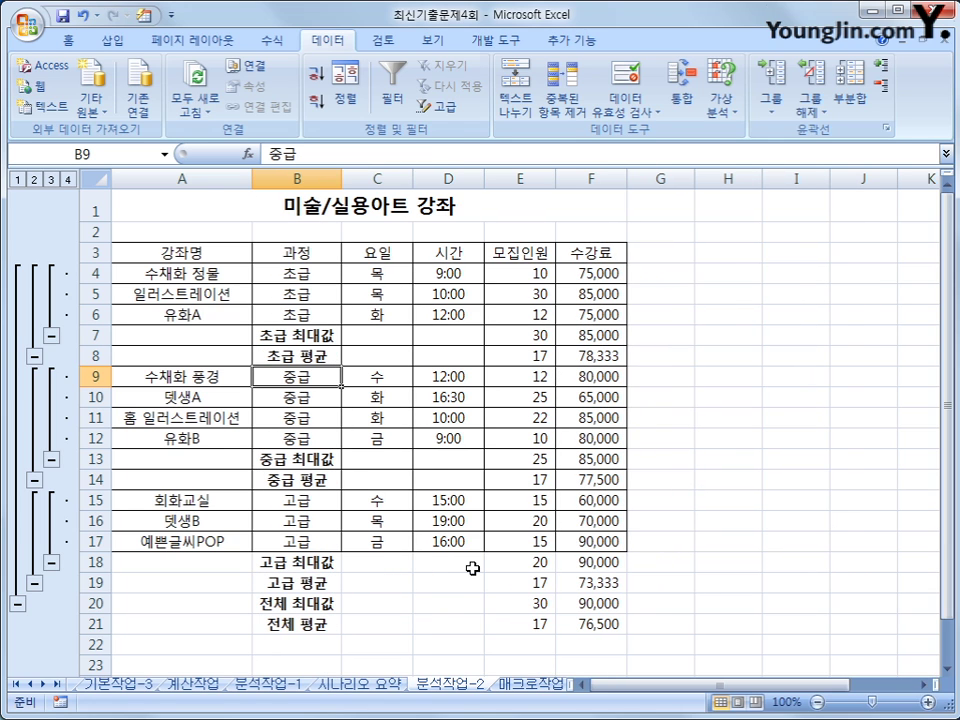
Step: On the 매크로작업 sheet, start recording a macro named 합계 stored in the current workbook
left_click(268, 684)
left_click(450, 684)
left_click(533, 684)
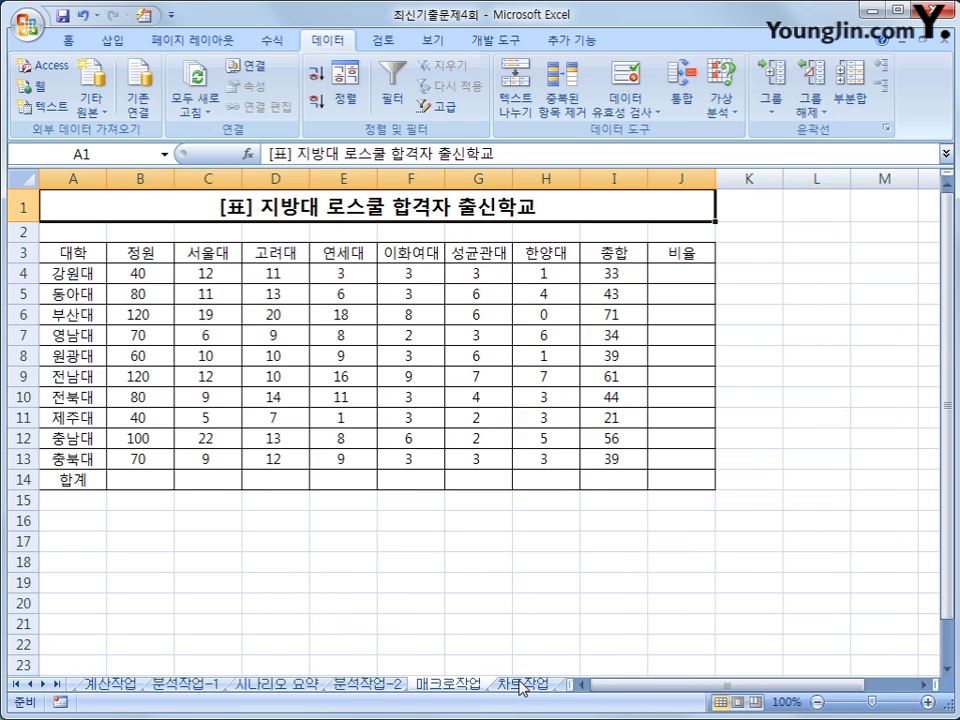
left_click(900, 535)
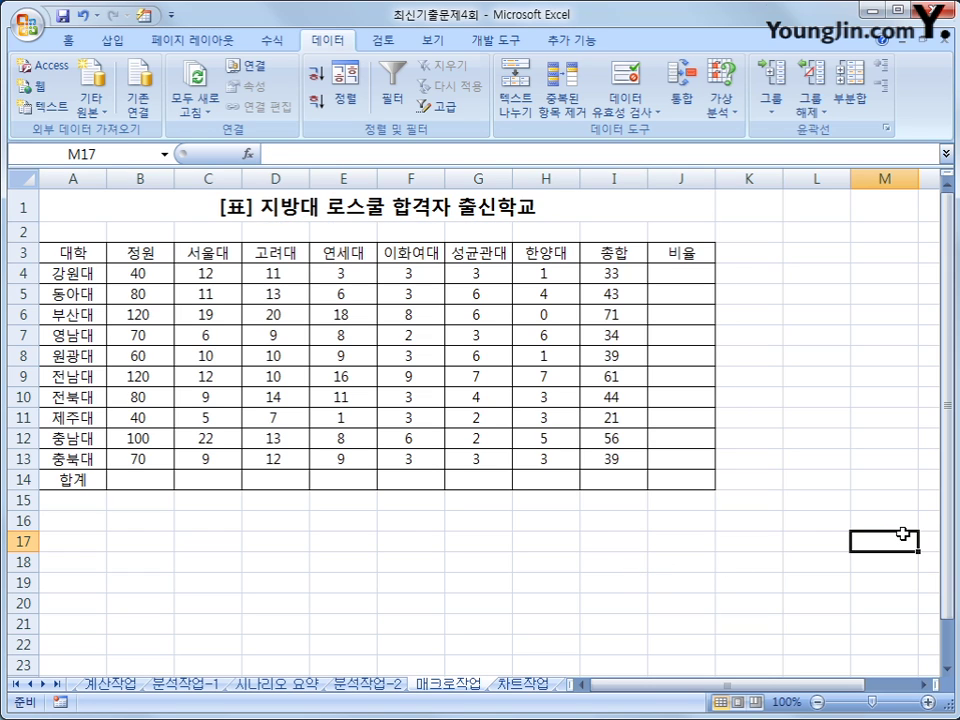
left_click(59, 703)
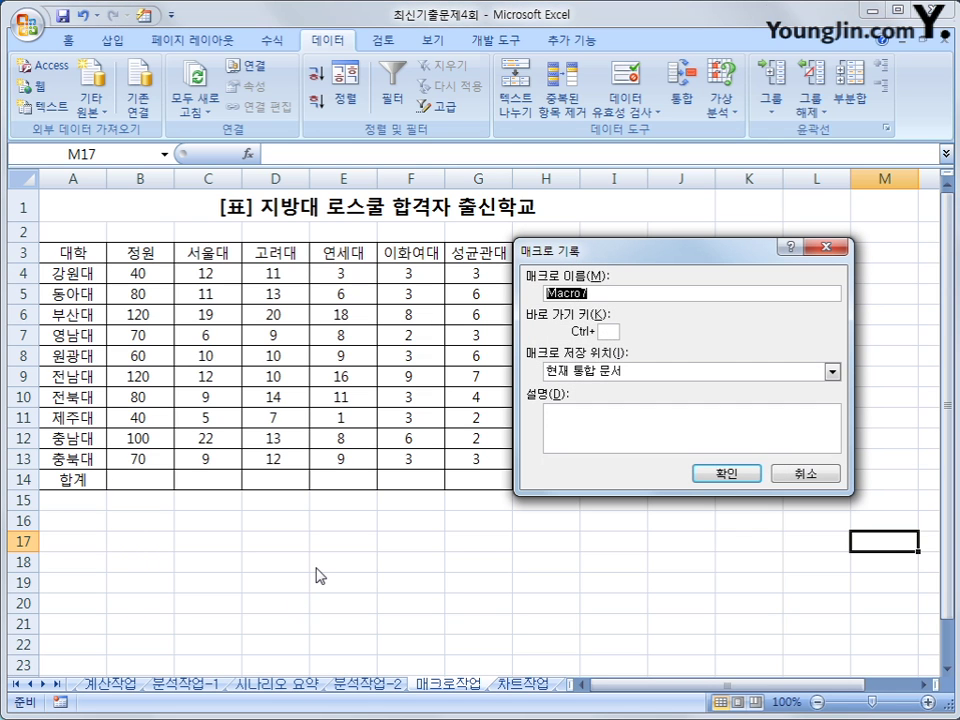
type("합계")
left_click(725, 476)
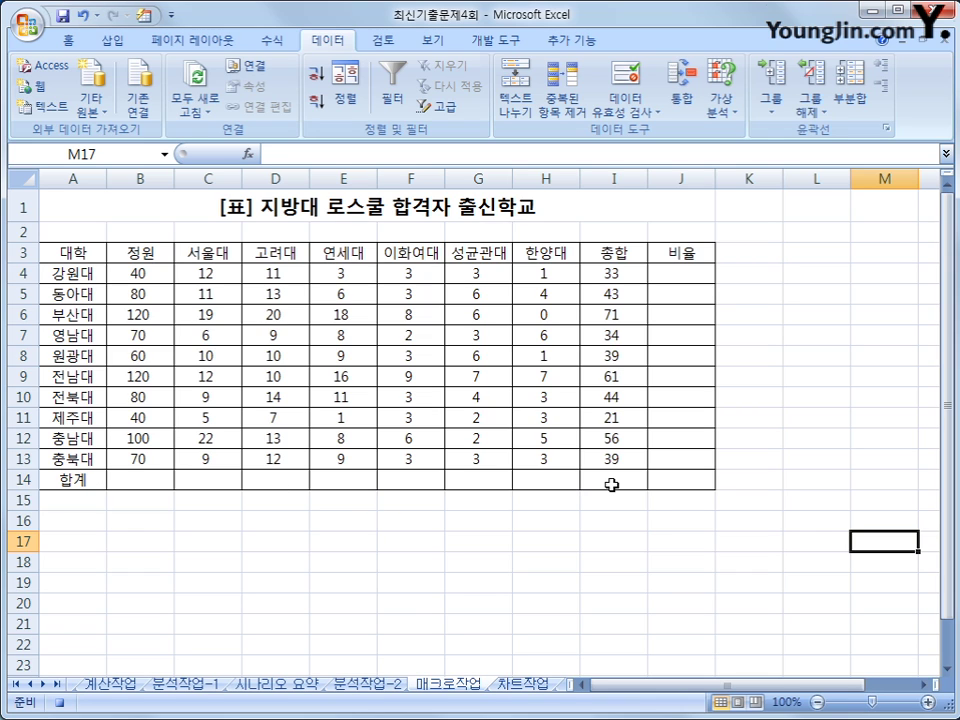
Step: Enter the formula =SUM(B4:B13) in cell B14 to total the 정원 column
left_click(125, 474)
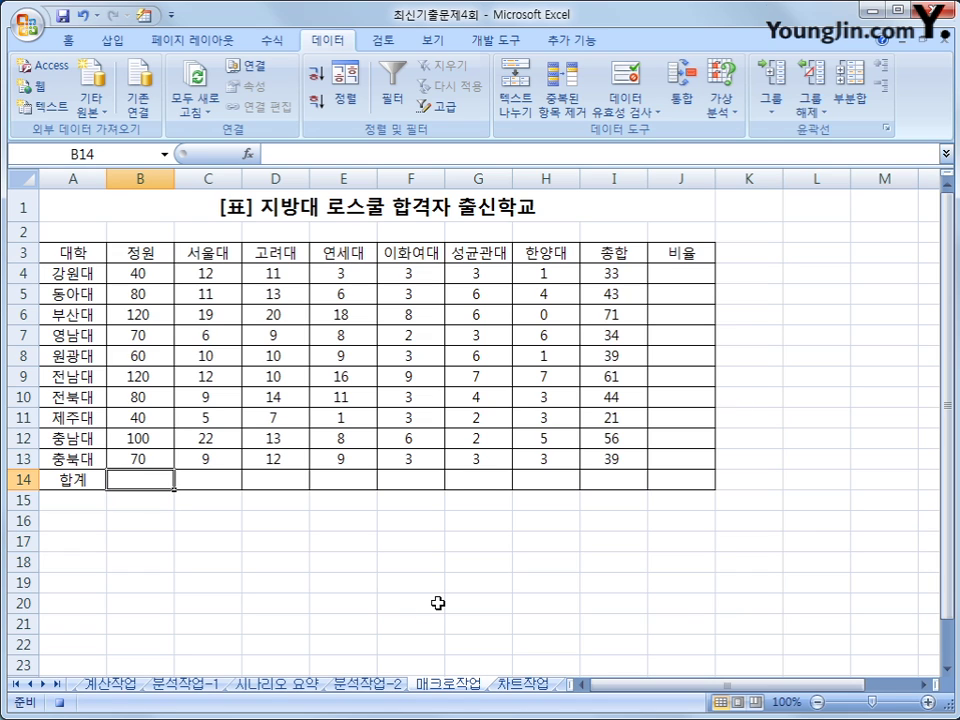
type("=")
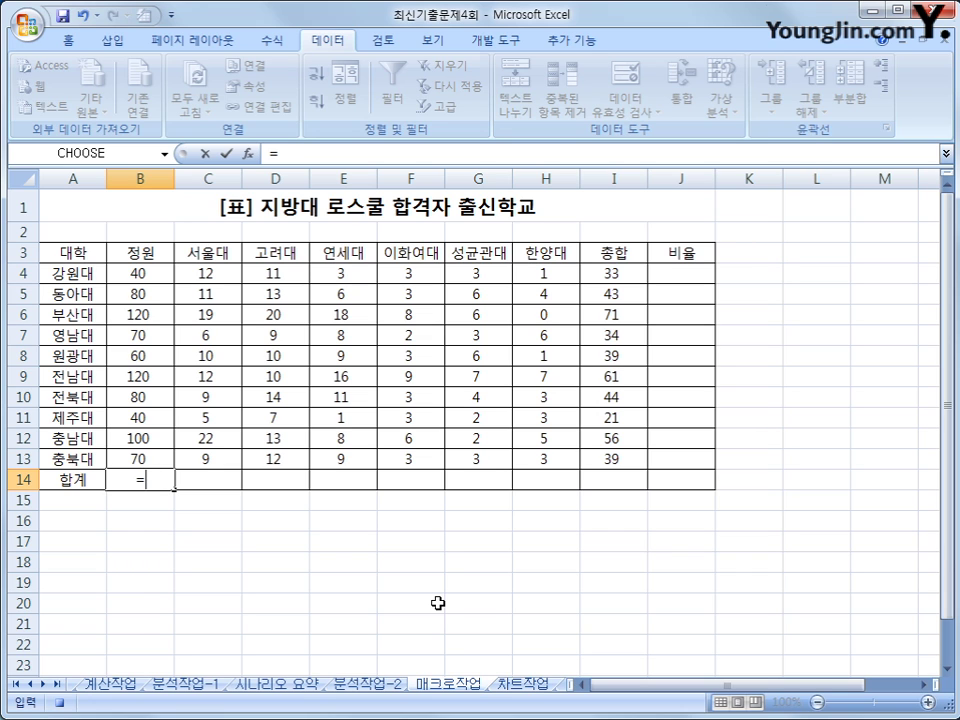
type("sum(")
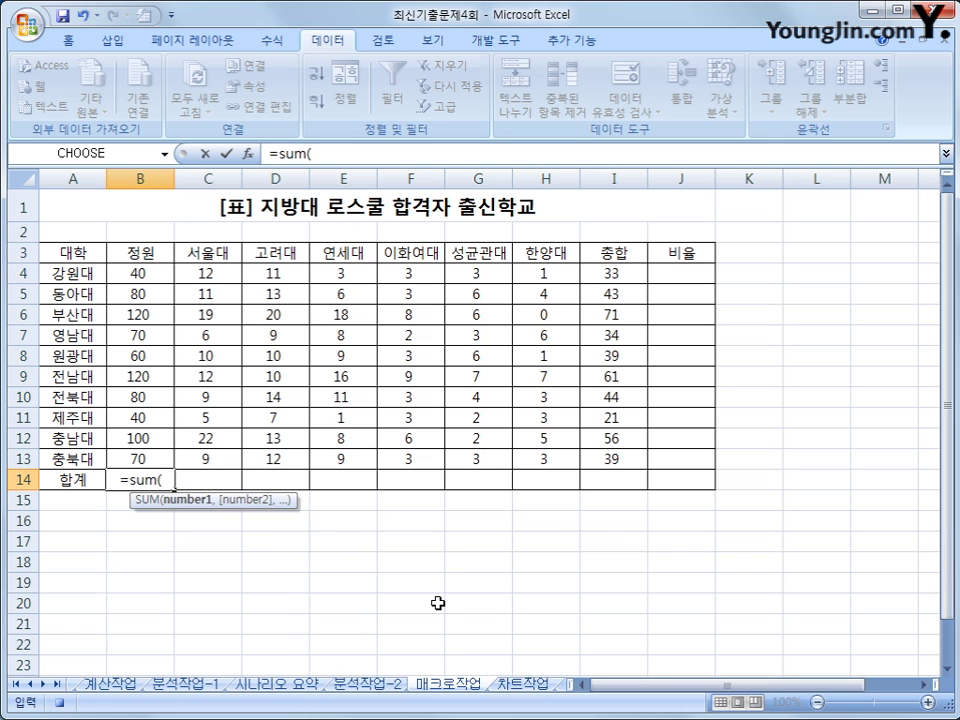
left_click_drag(160, 282, 160, 469)
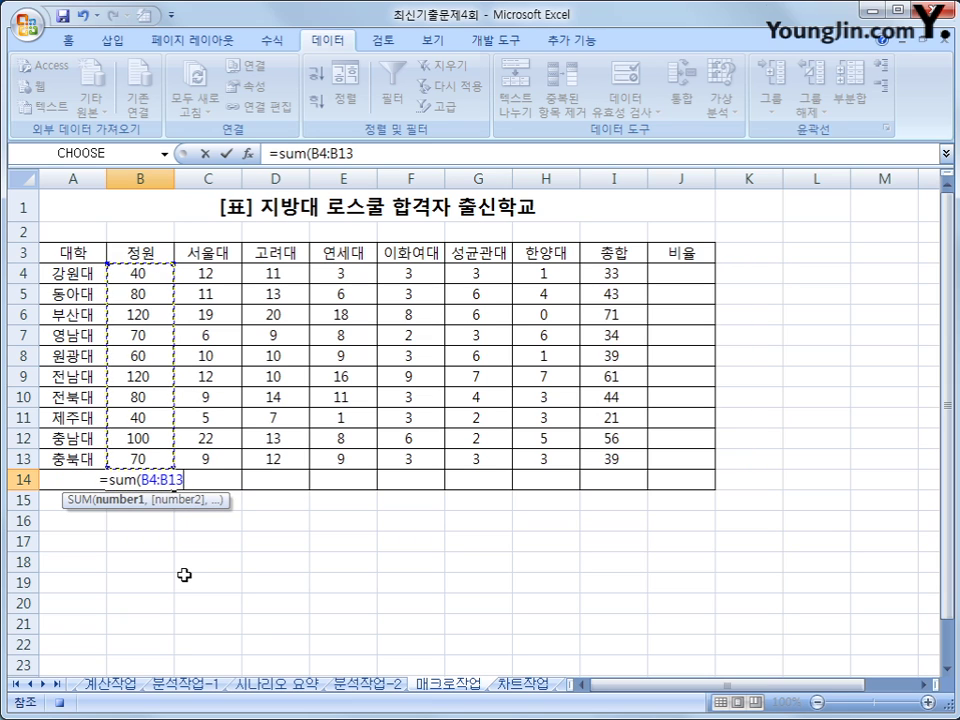
type(")")
key("Return")
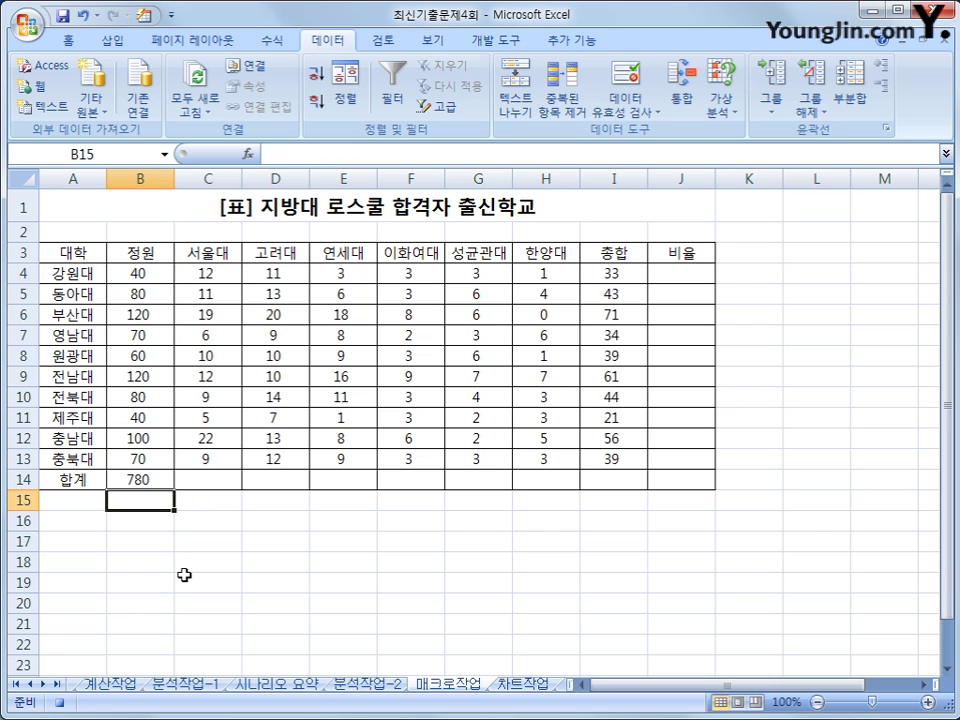
Step: Fill the total formula from B14 across to I14 and stop recording the macro
left_click(153, 481)
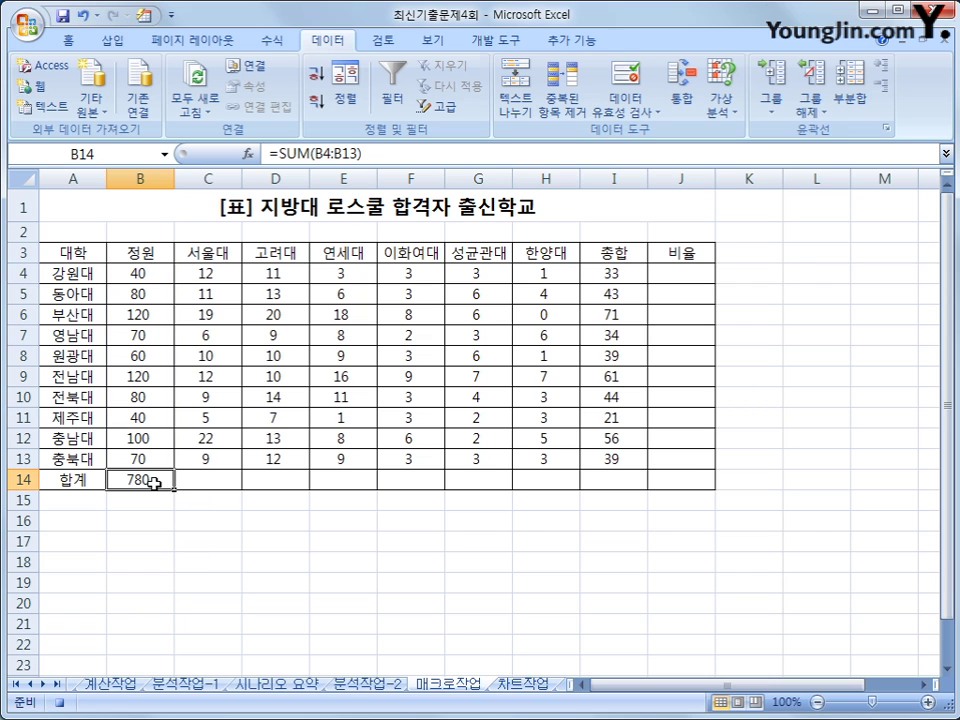
left_click_drag(175, 490, 622, 490)
left_click(619, 481)
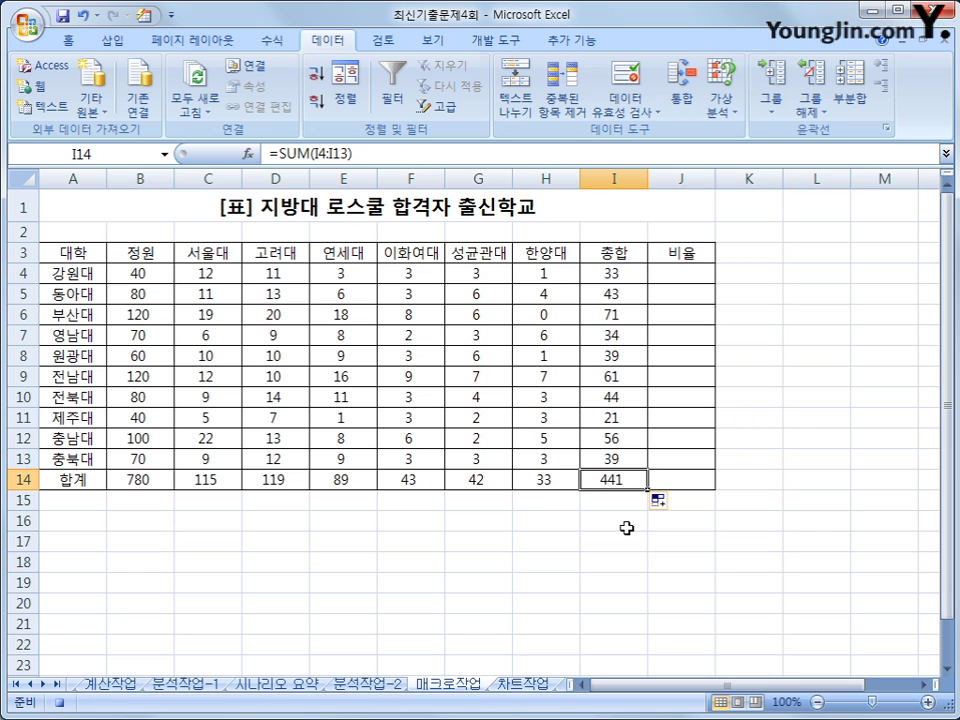
left_click(61, 705)
left_click(166, 626)
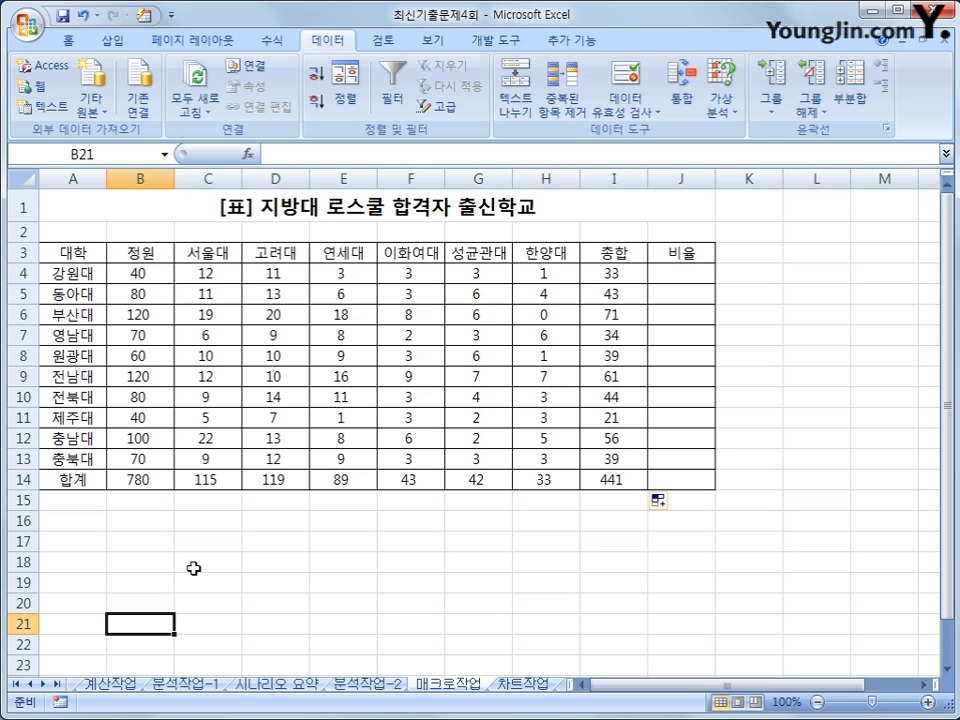
Step: Draw a rounded rectangle about 3.81 cm wide and 1.16 cm high over cells L4:M5 and label it 합계
left_click(112, 42)
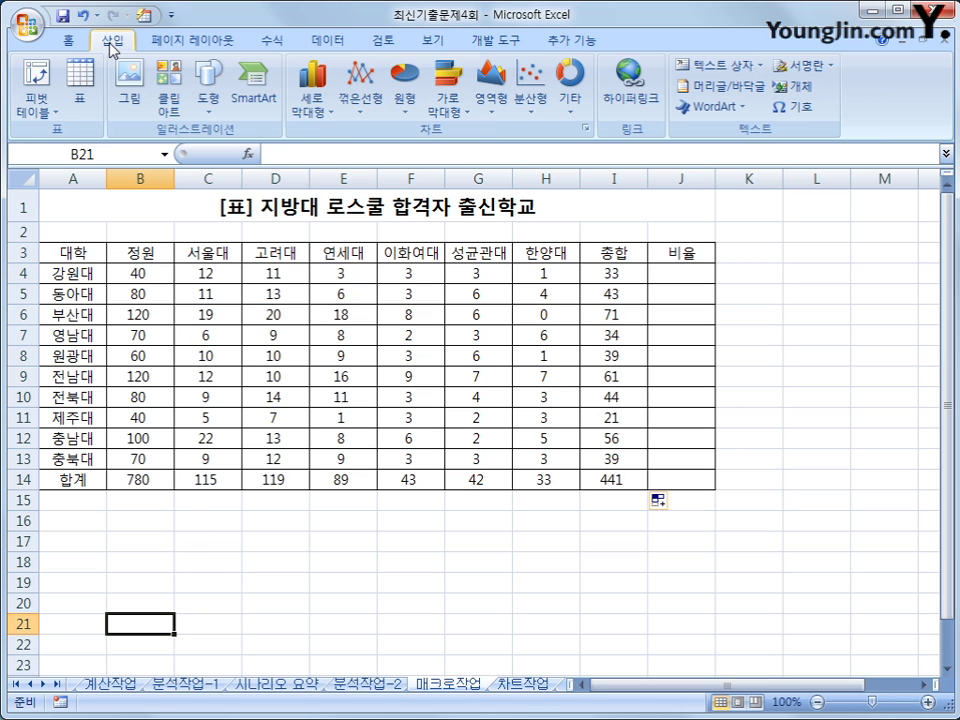
left_click(209, 88)
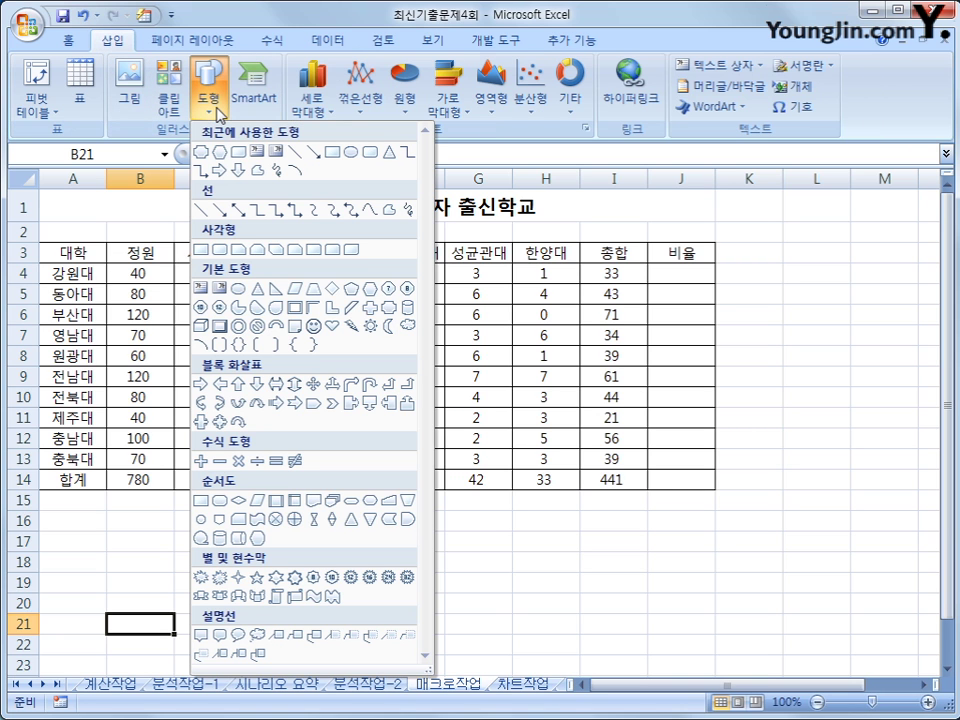
left_click(219, 255)
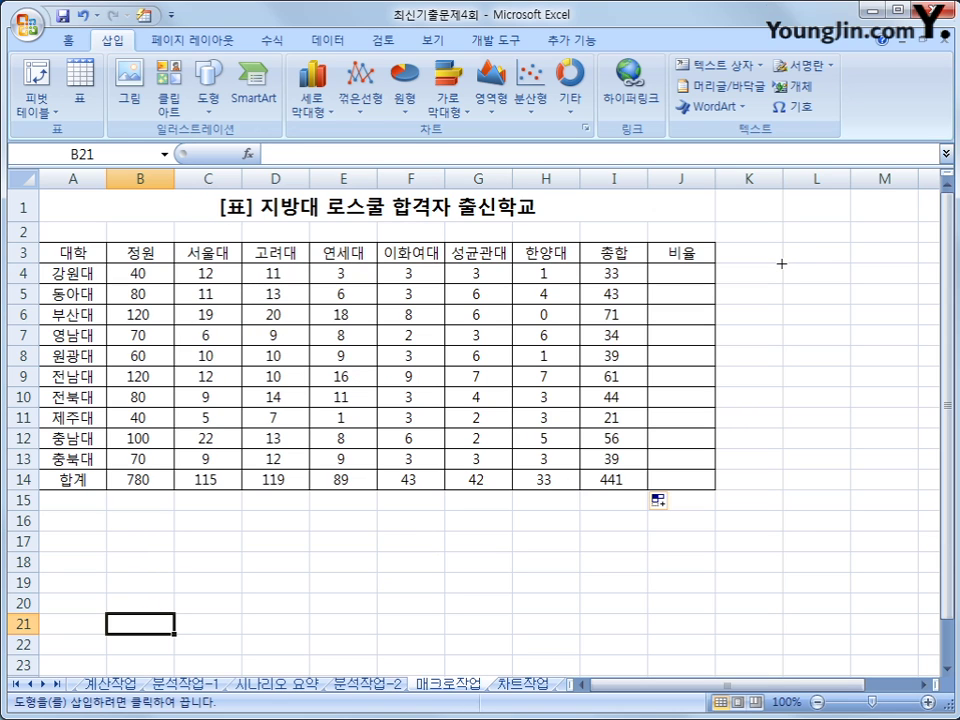
mouse_move(781, 263)
left_mouse_down()
mouse_move(816, 279)
mouse_move(894, 285)
mouse_move(896, 311)
mouse_move(899, 297)
left_mouse_up()
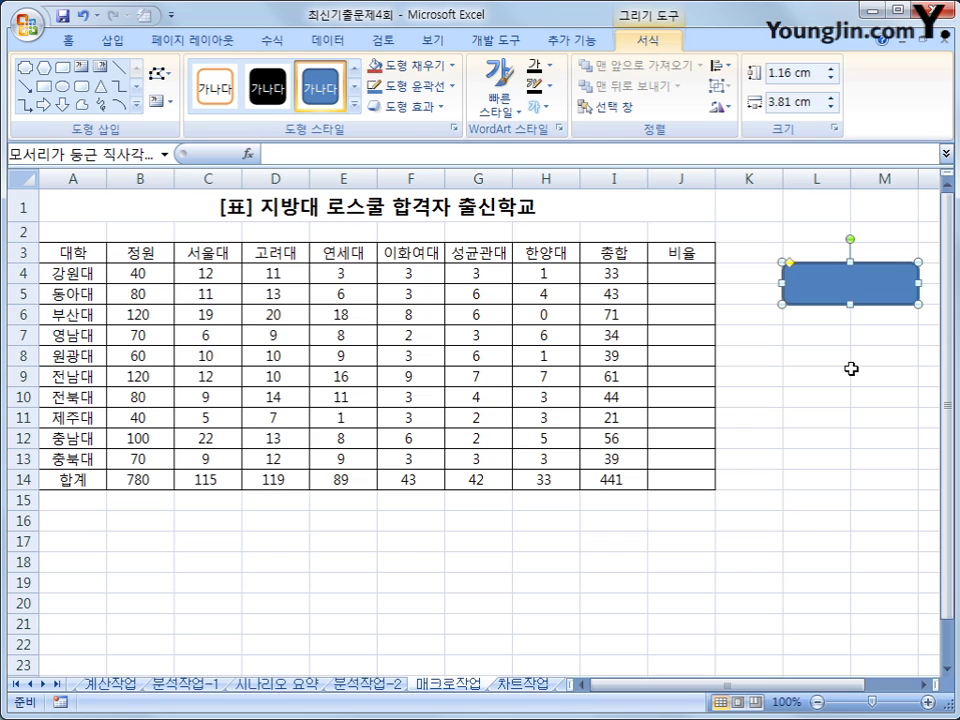
type("하")
key("BackSpace")
key("BackSpace")
type("하ㅂ계")
left_click(808, 268)
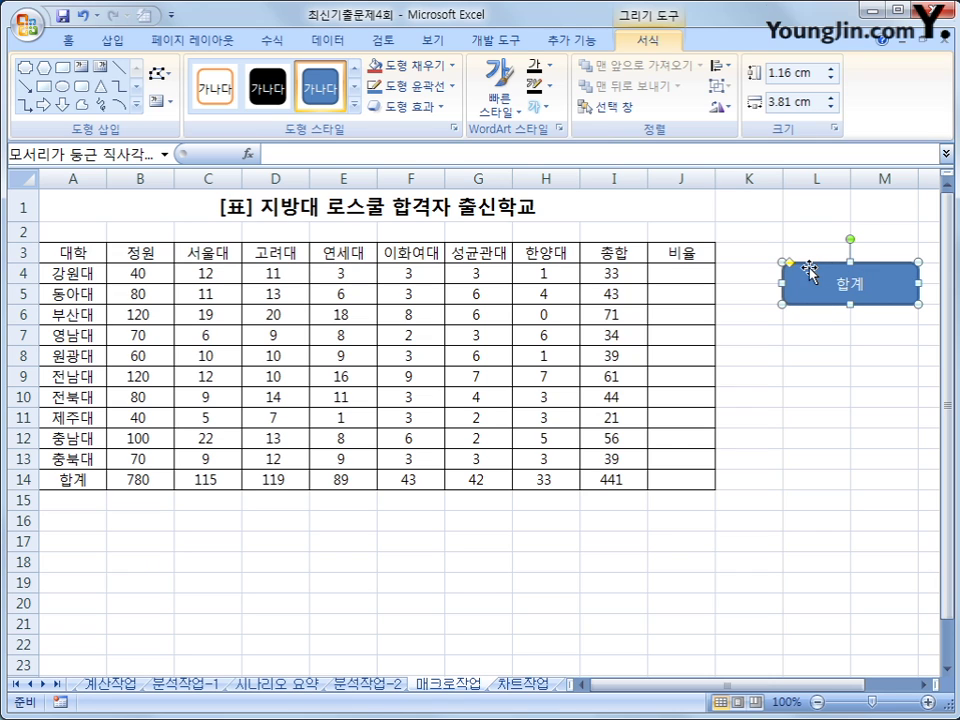
Step: Assign the 합계 macro to the rounded rectangle labelled 합계
right_click(809, 268)
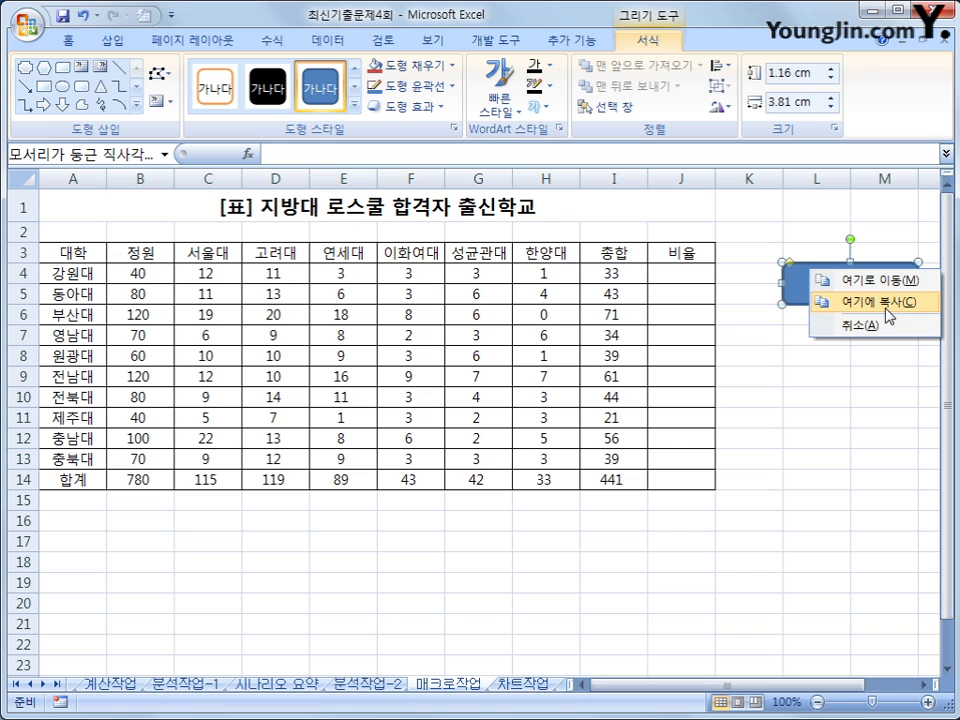
left_click(840, 398)
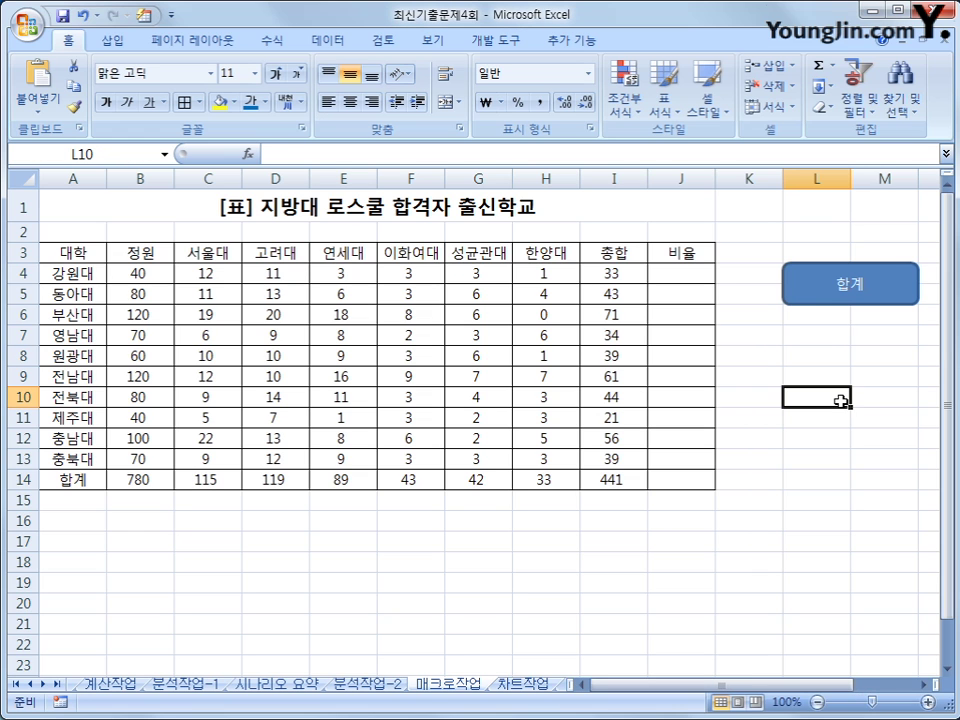
left_click(806, 284)
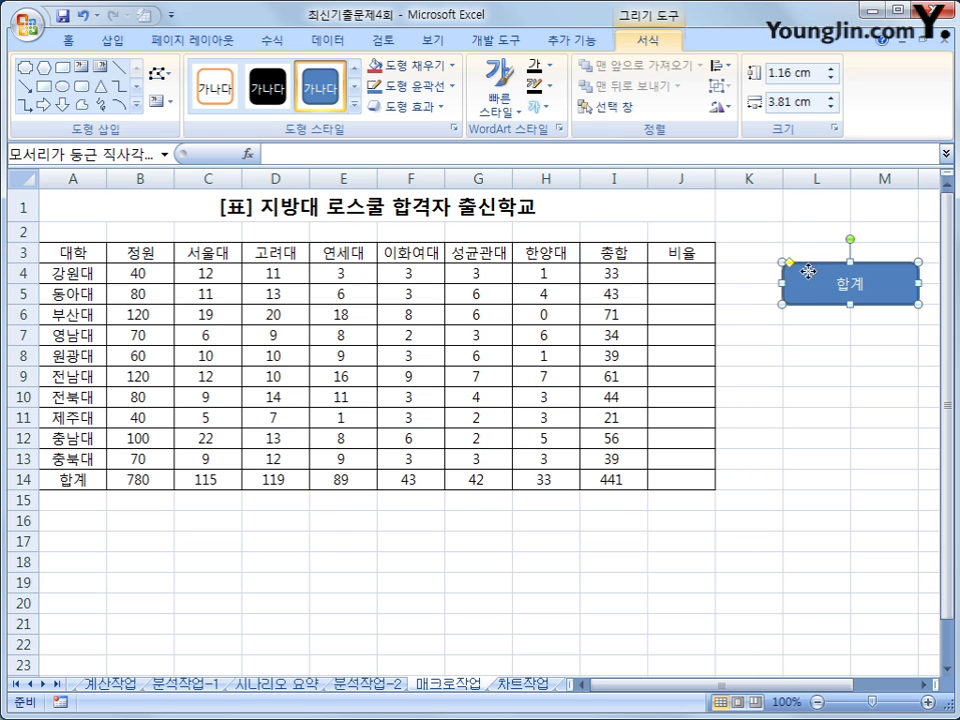
right_click(806, 271)
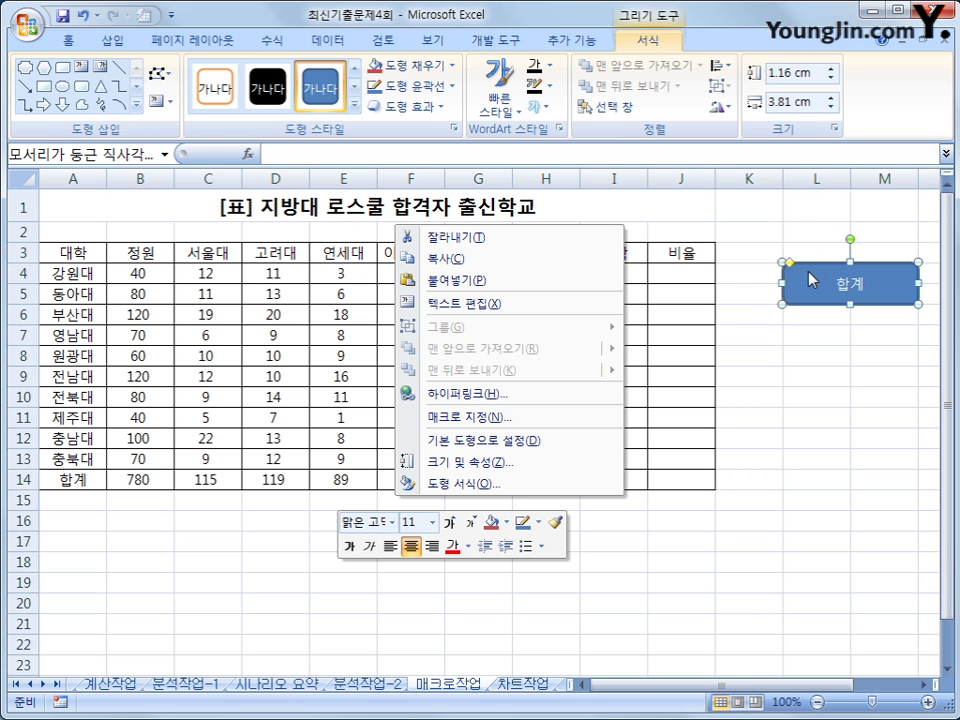
left_click(554, 418)
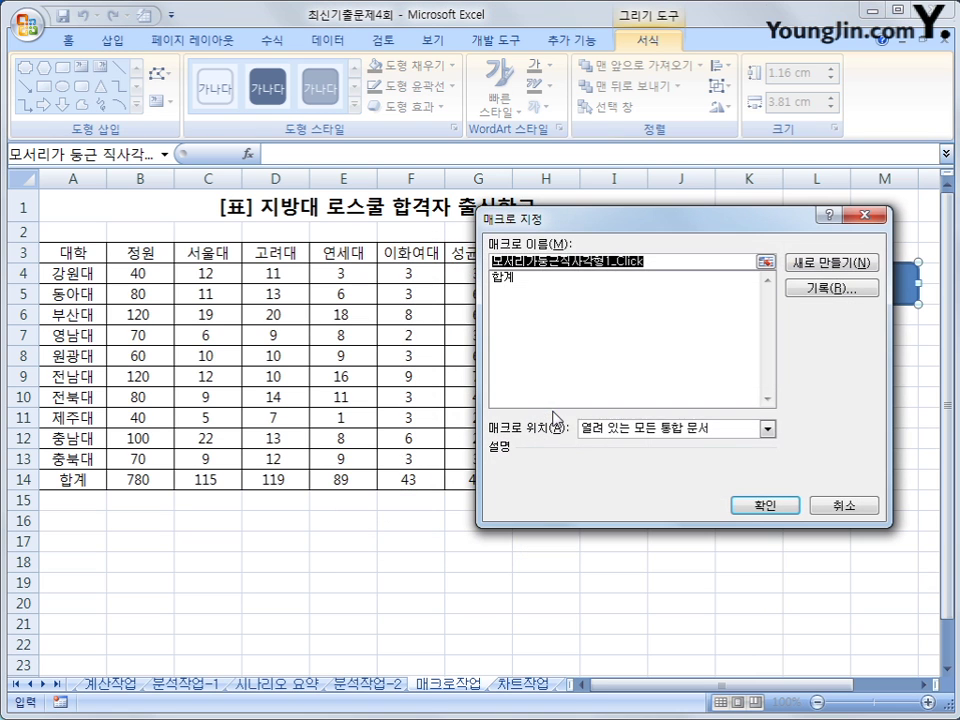
left_click(753, 508)
left_click(735, 561)
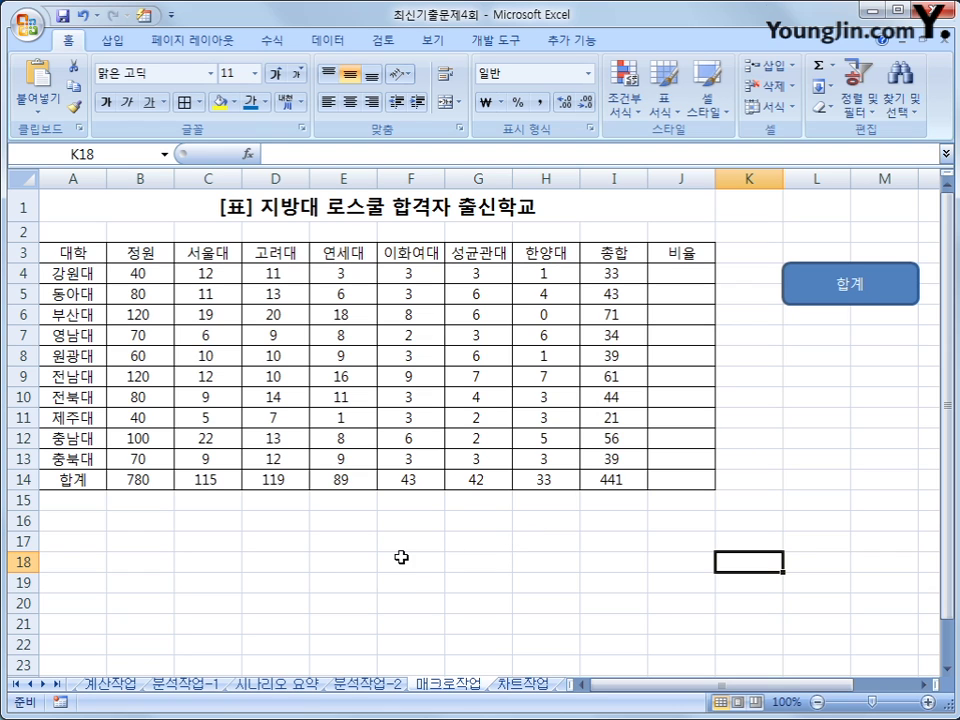
Step: Start recording a new macro named 비율 stored in the current workbook
left_click(61, 702)
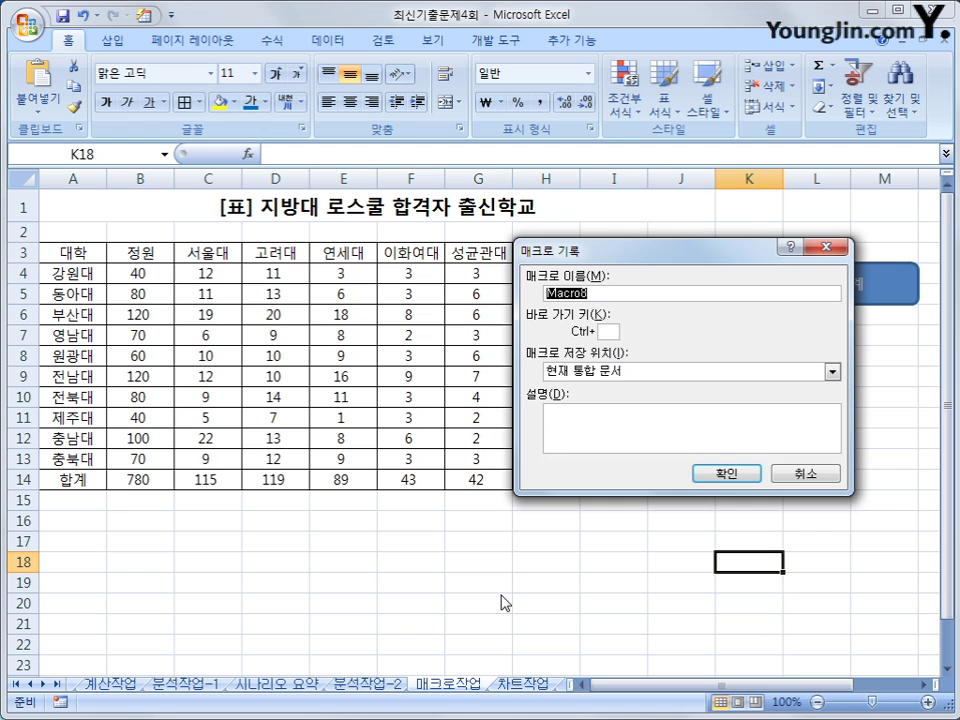
type("비율")
key("Return")
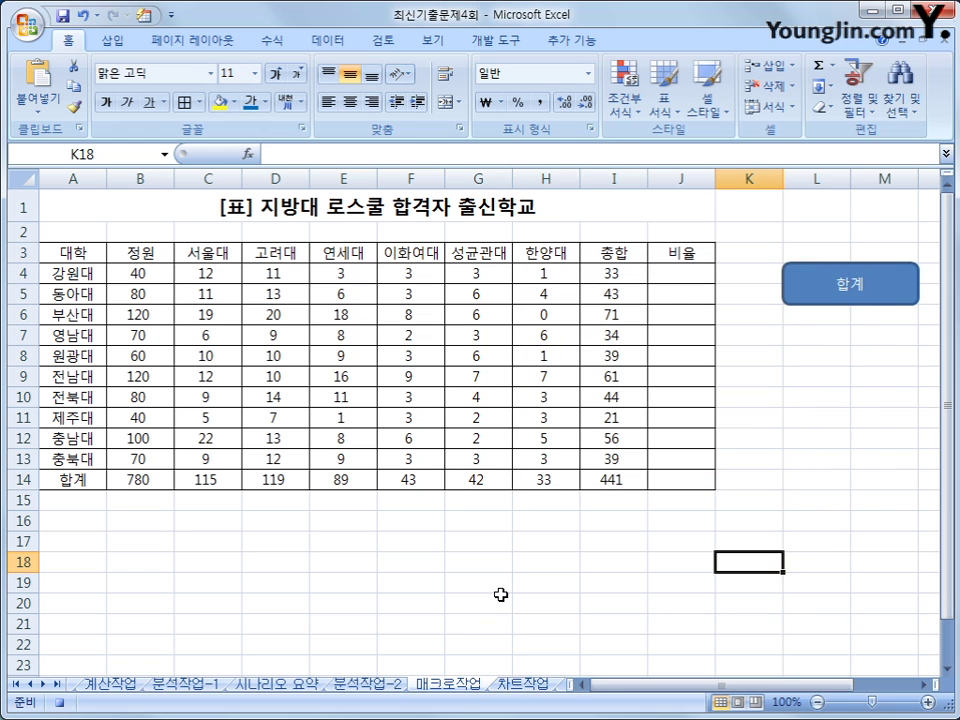
Step: Enter the formula =(I4/B4)*100 in cell J4 and fill it down the 비율 column to J14
left_click(667, 273)
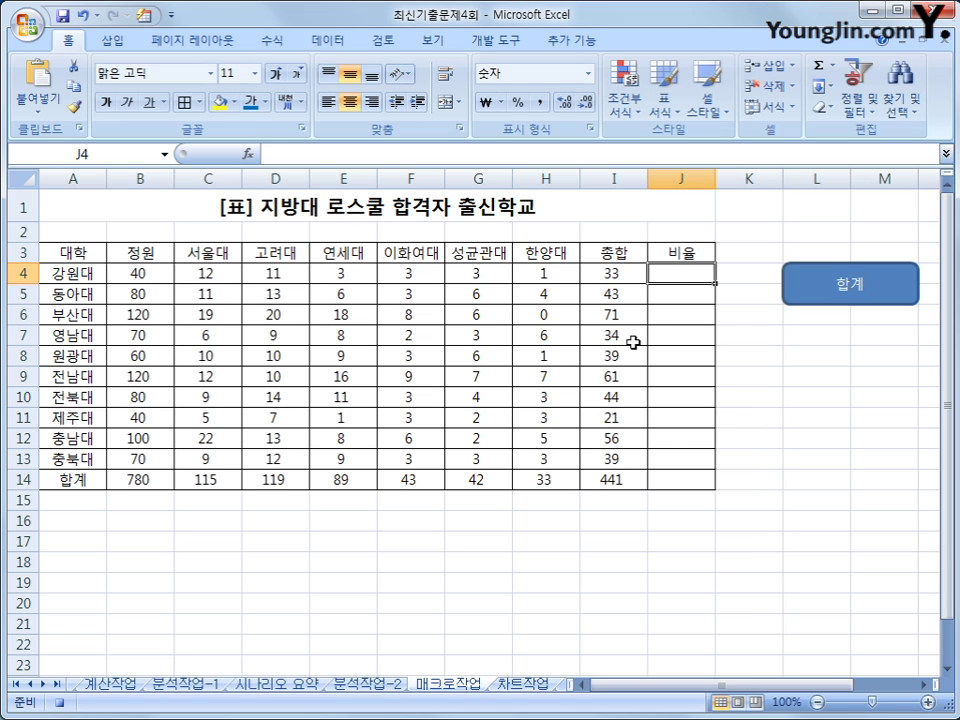
type("=(")
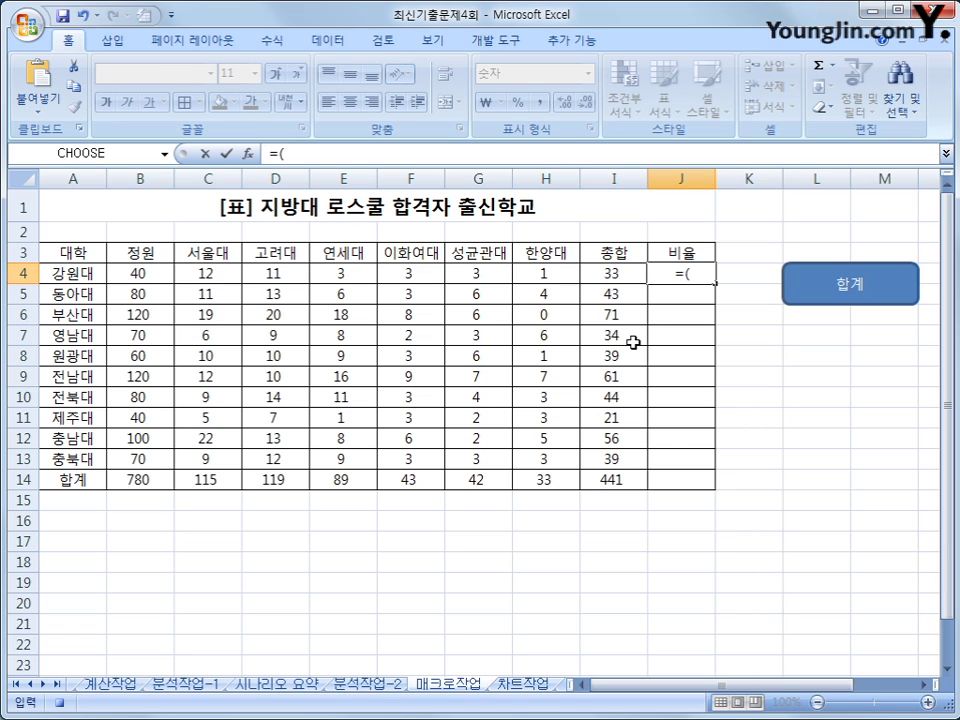
type("I4/")
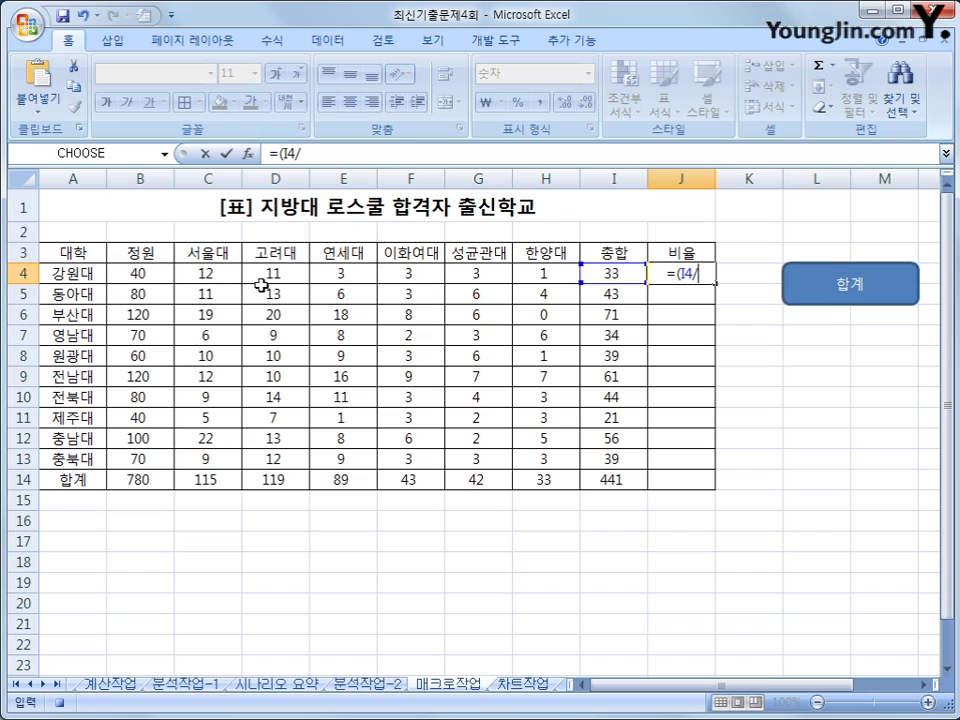
left_click(148, 270)
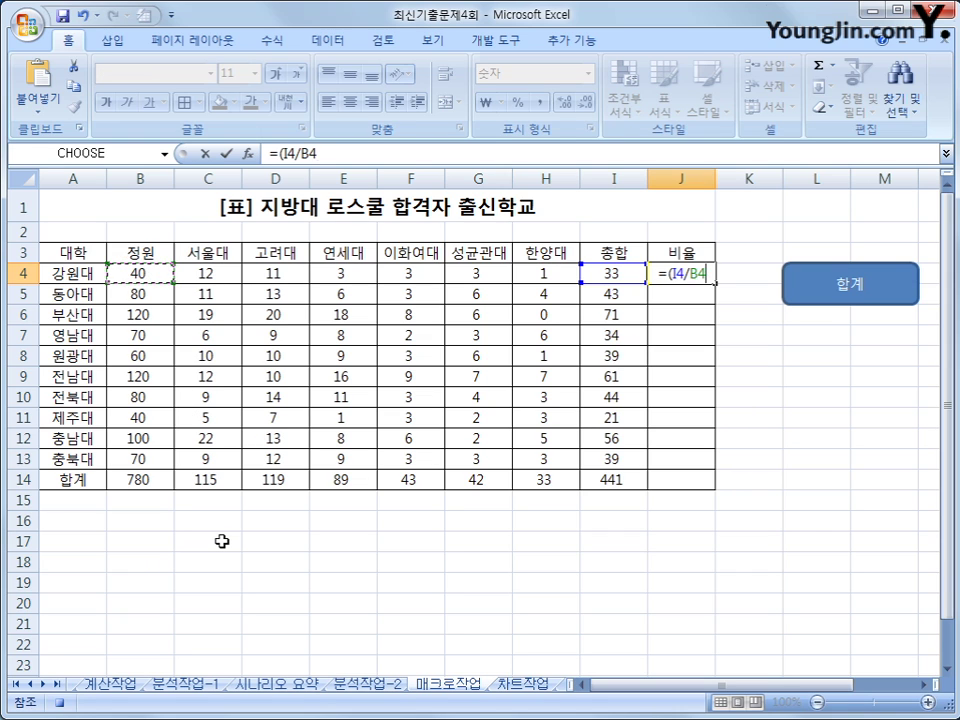
type(")*100")
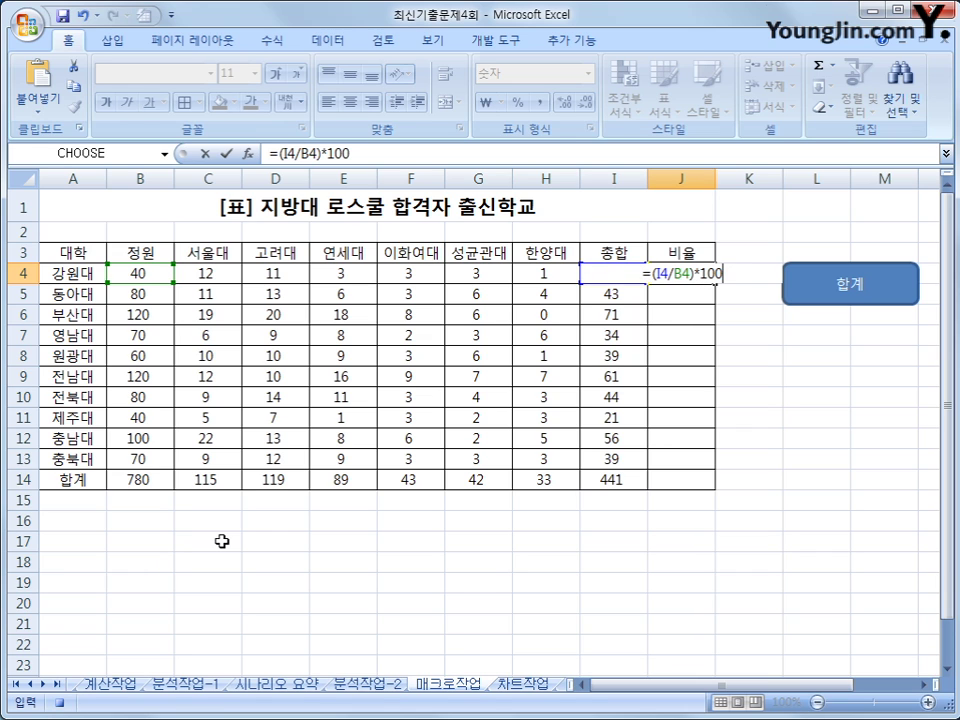
key("Return")
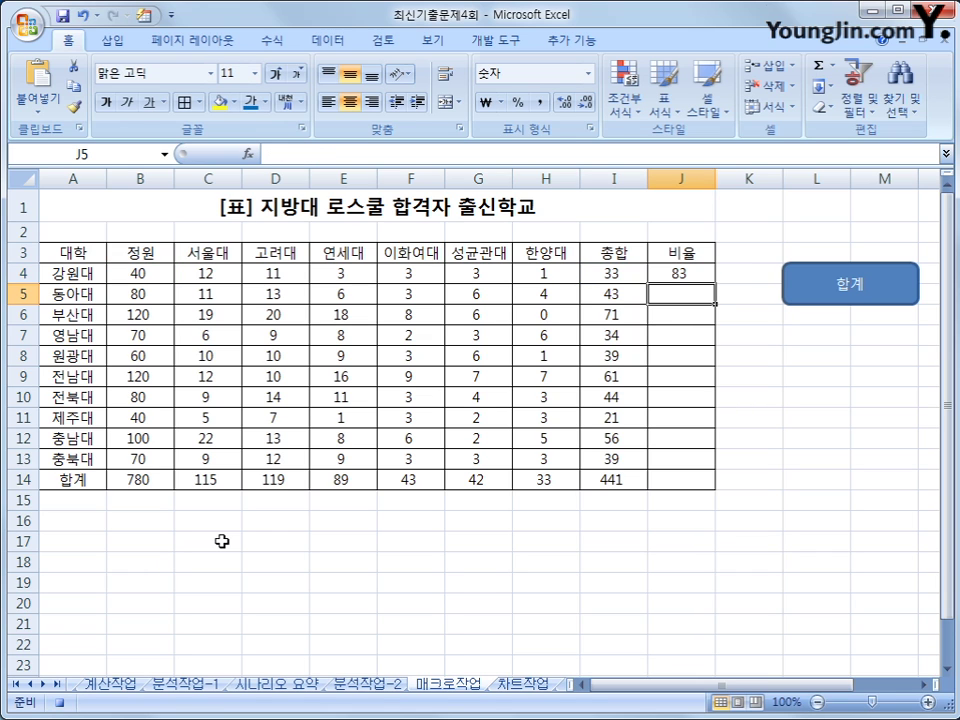
left_click(673, 272)
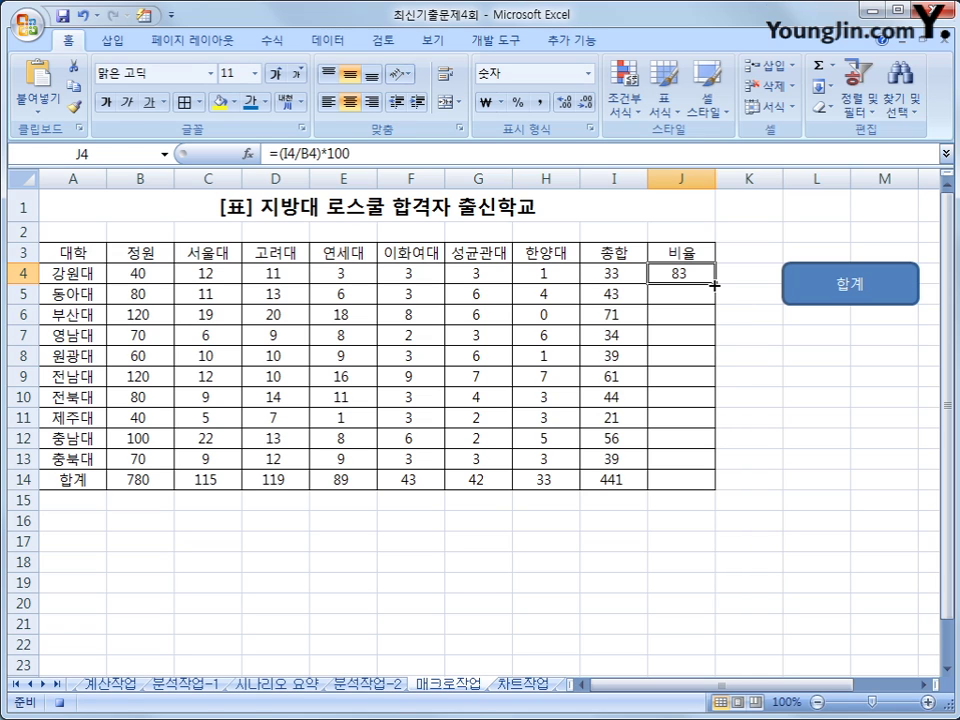
left_click_drag(714, 284, 707, 485)
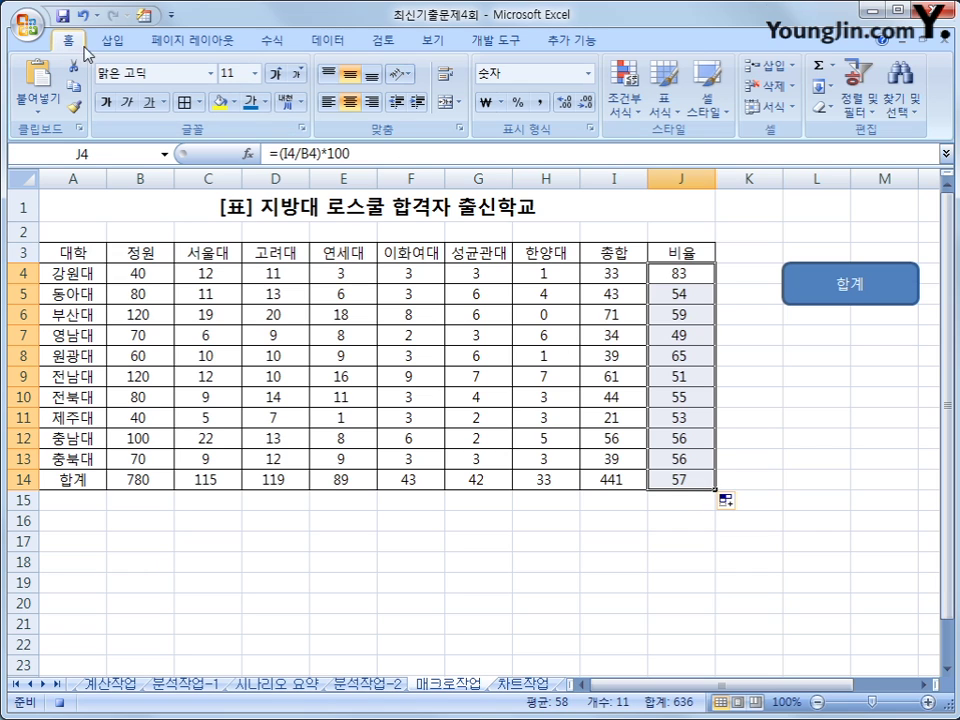
Step: Show the ratios in J4:J14 with two decimal places and stop recording the macro
left_click(565, 104)
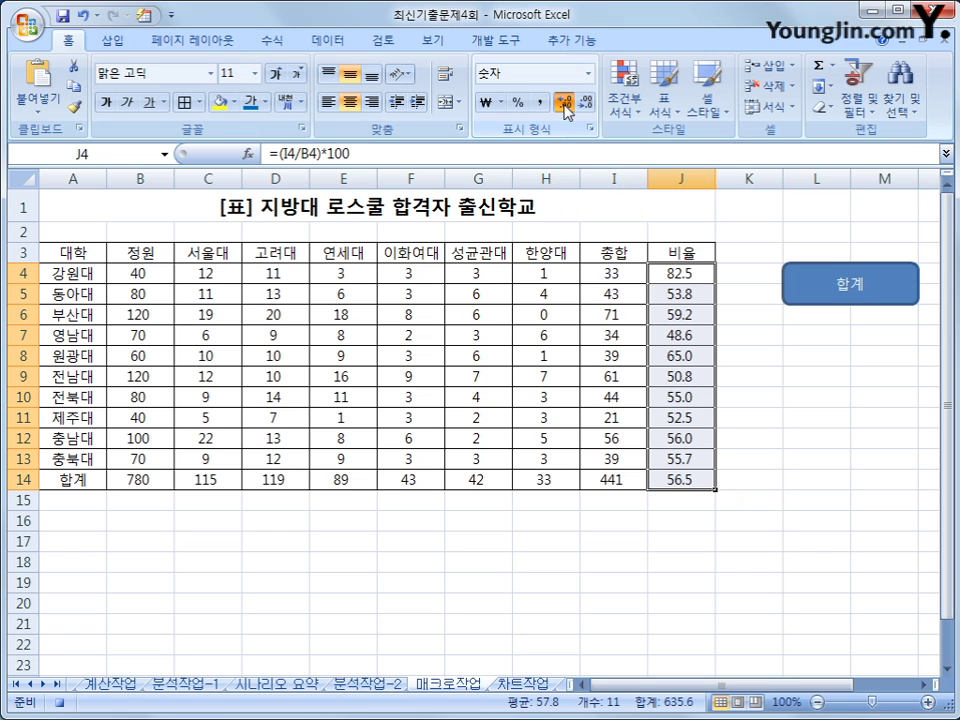
left_click(565, 104)
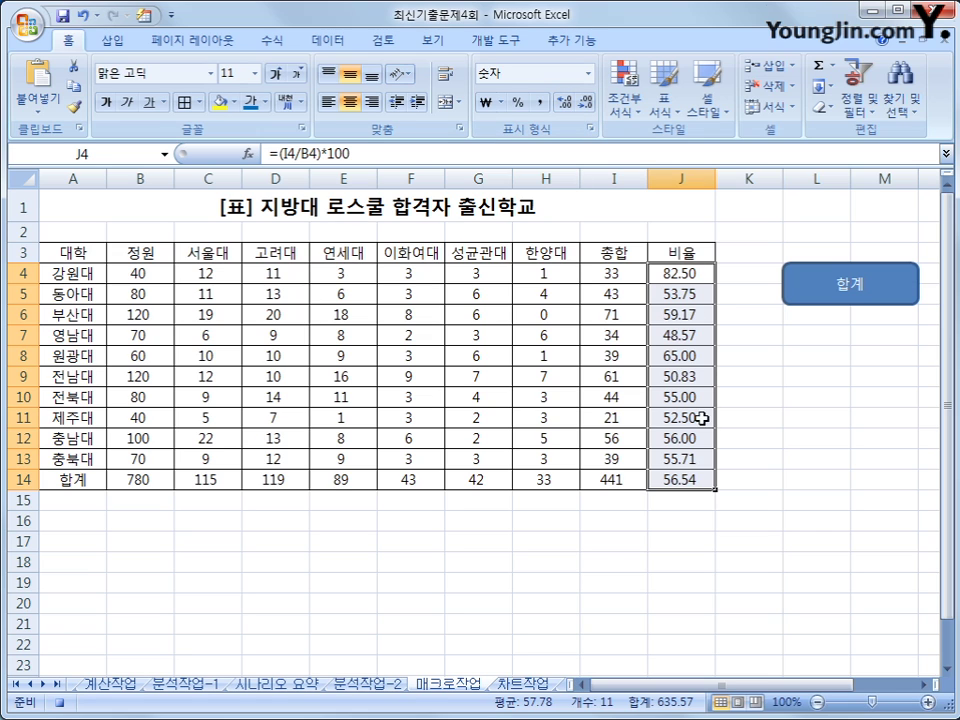
left_click(703, 481)
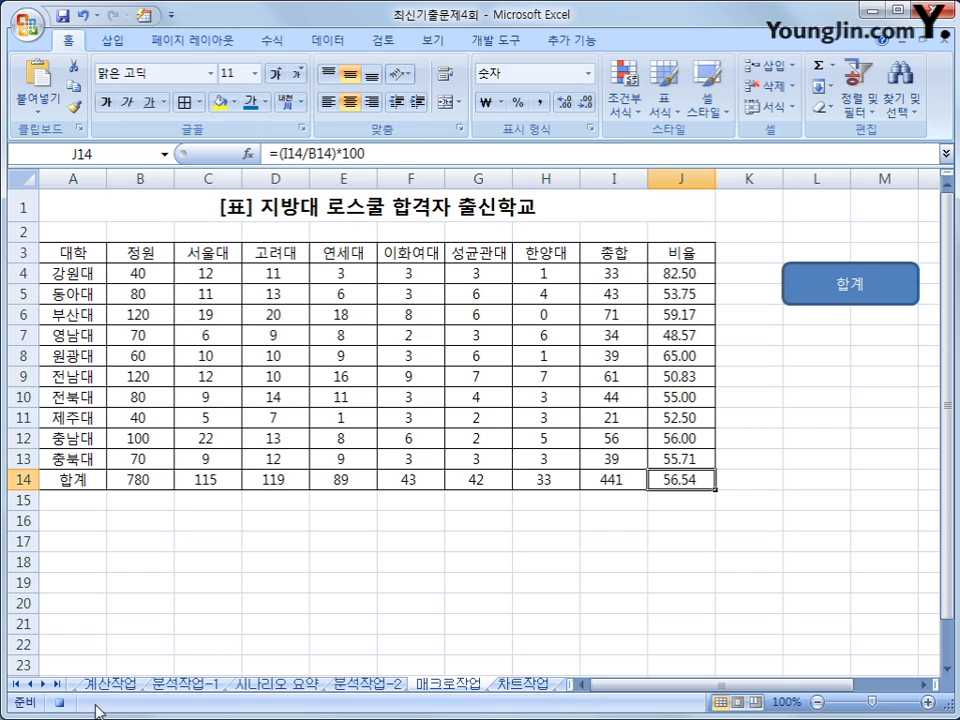
left_click(353, 563)
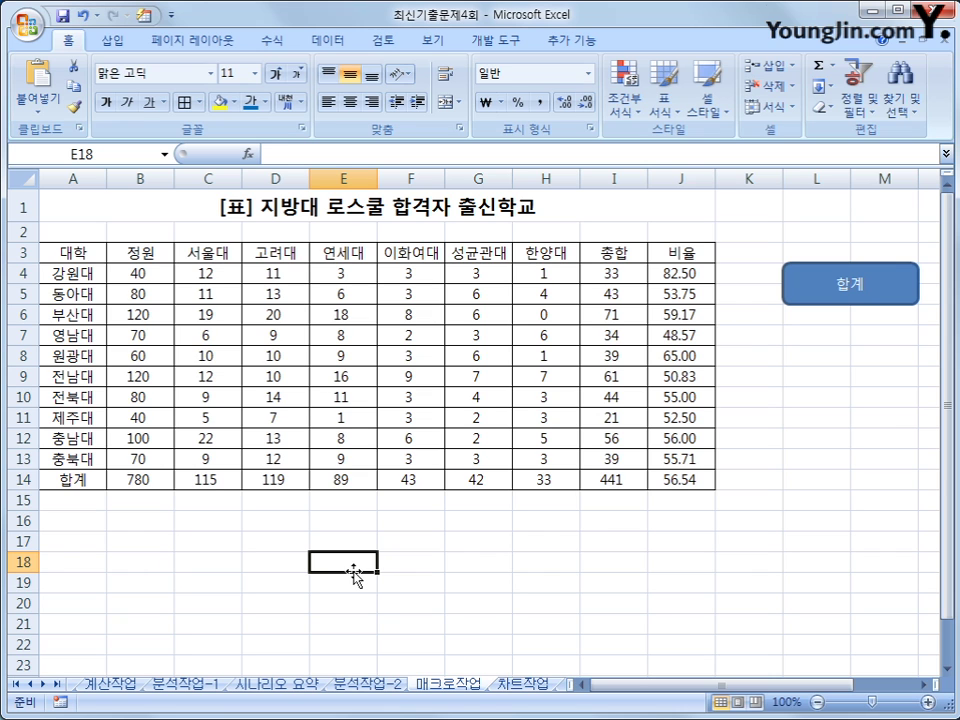
Step: Draw a cross shape about 3.81 cm wide and 1.16 cm high over cells L7:M8 and label it 비율
left_click(110, 40)
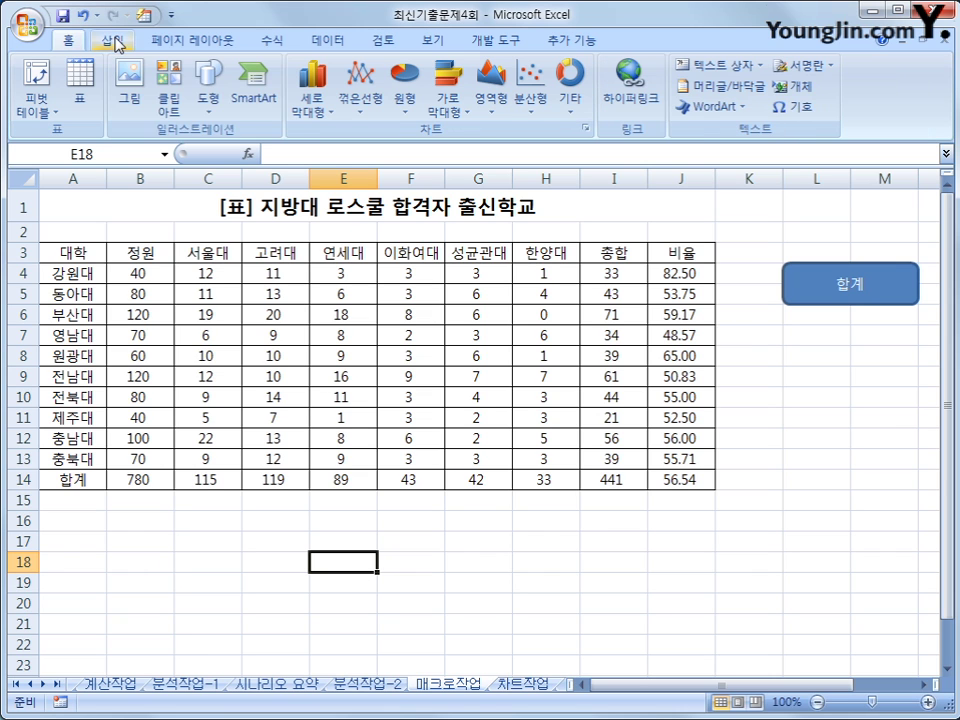
left_click(210, 90)
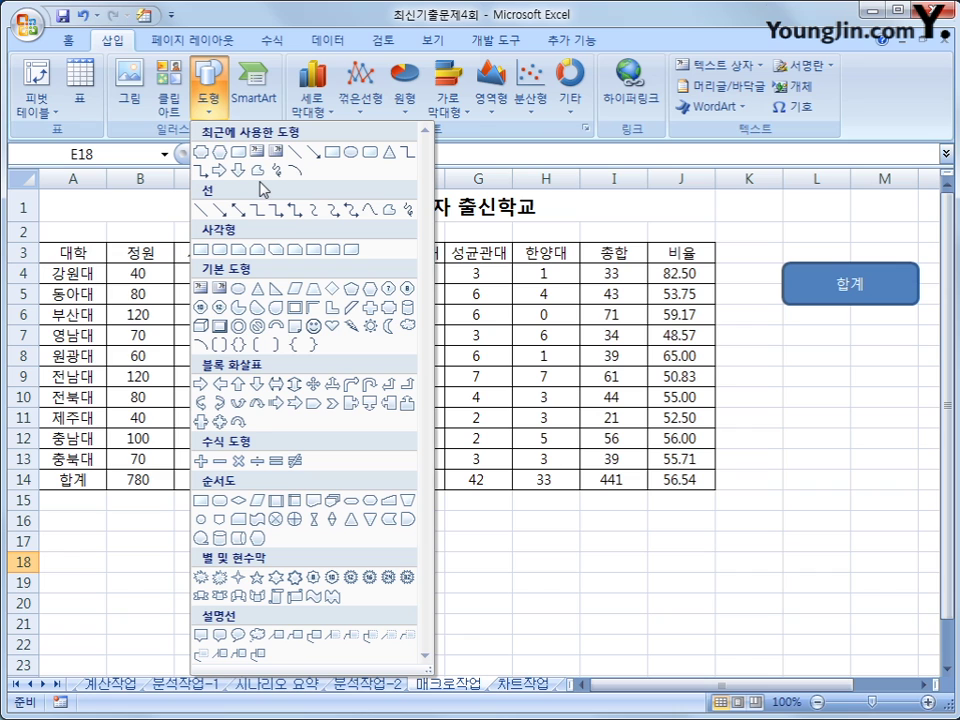
left_click(367, 311)
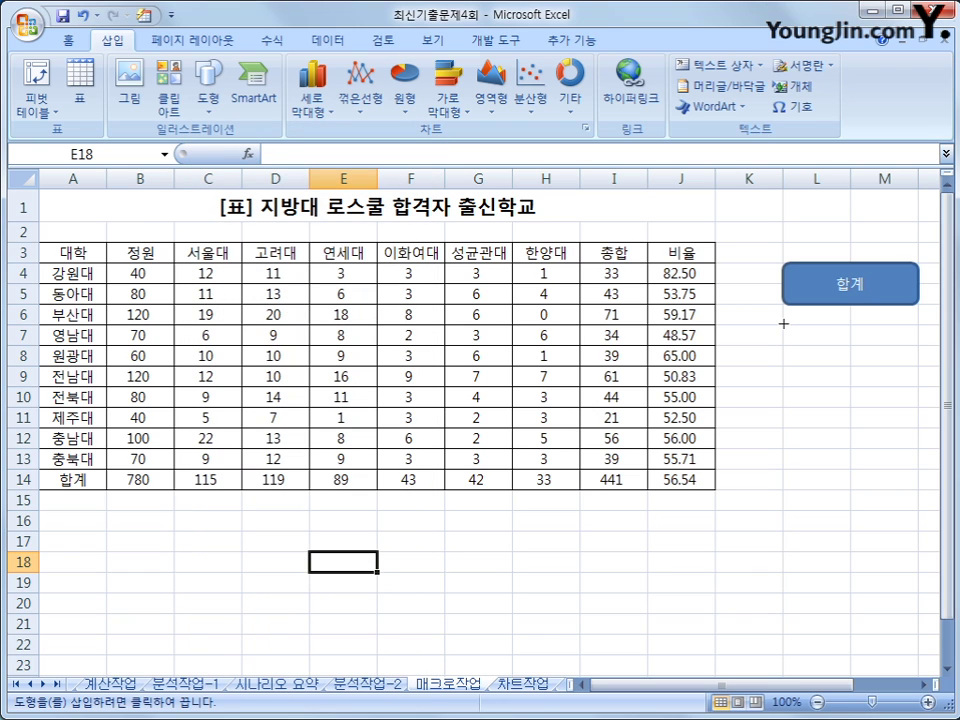
mouse_move(784, 324)
left_mouse_down()
mouse_move(853, 326)
mouse_move(898, 343)
mouse_move(718, 341)
mouse_move(687, 344)
mouse_move(691, 362)
left_mouse_up()
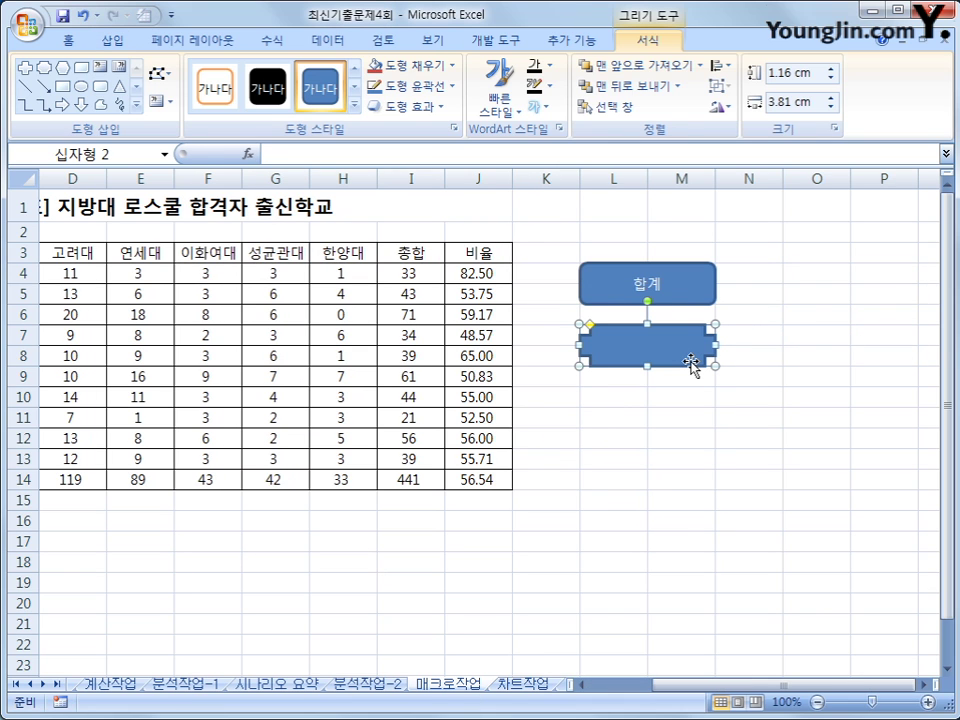
type("비율")
Step: Assign the 비율 macro to the cross shape labelled 비율
left_click(691, 362)
right_click(691, 362)
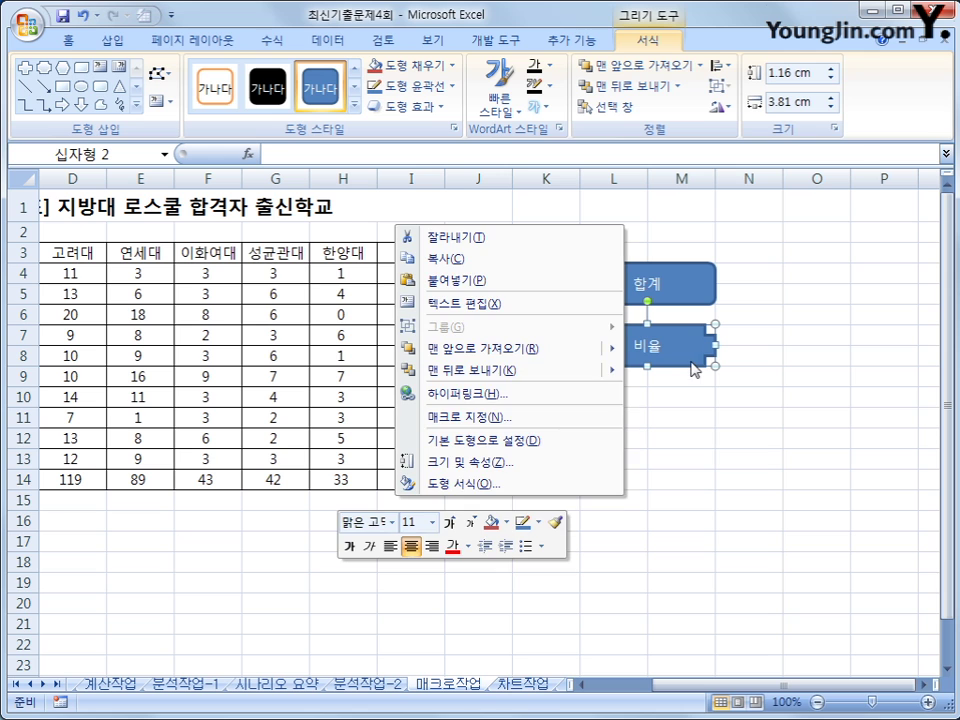
left_click(580, 415)
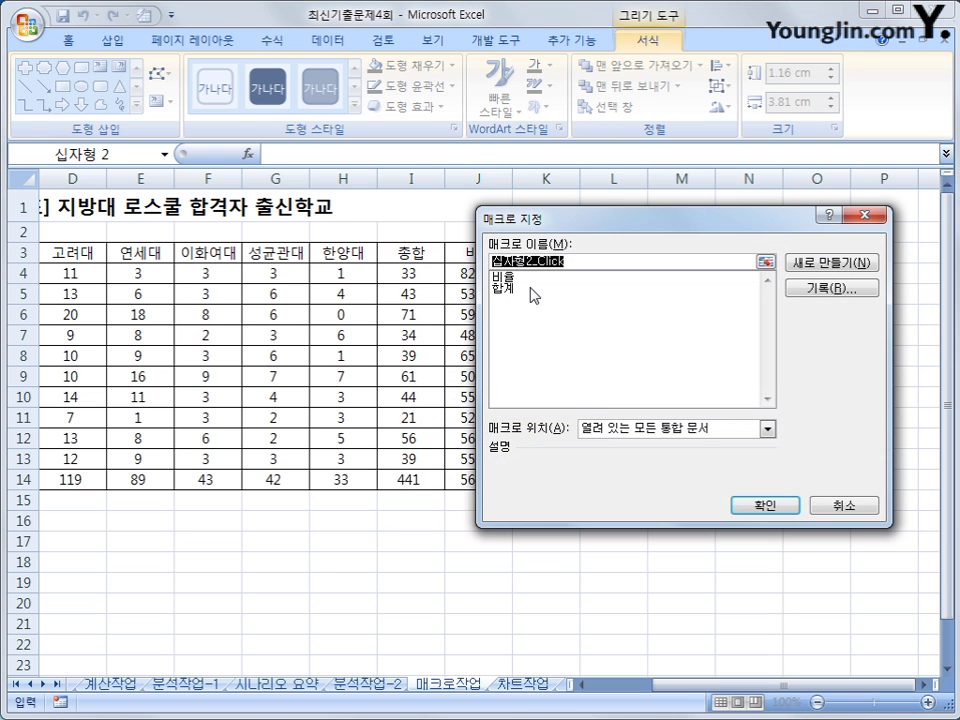
left_click(505, 277)
left_click(755, 505)
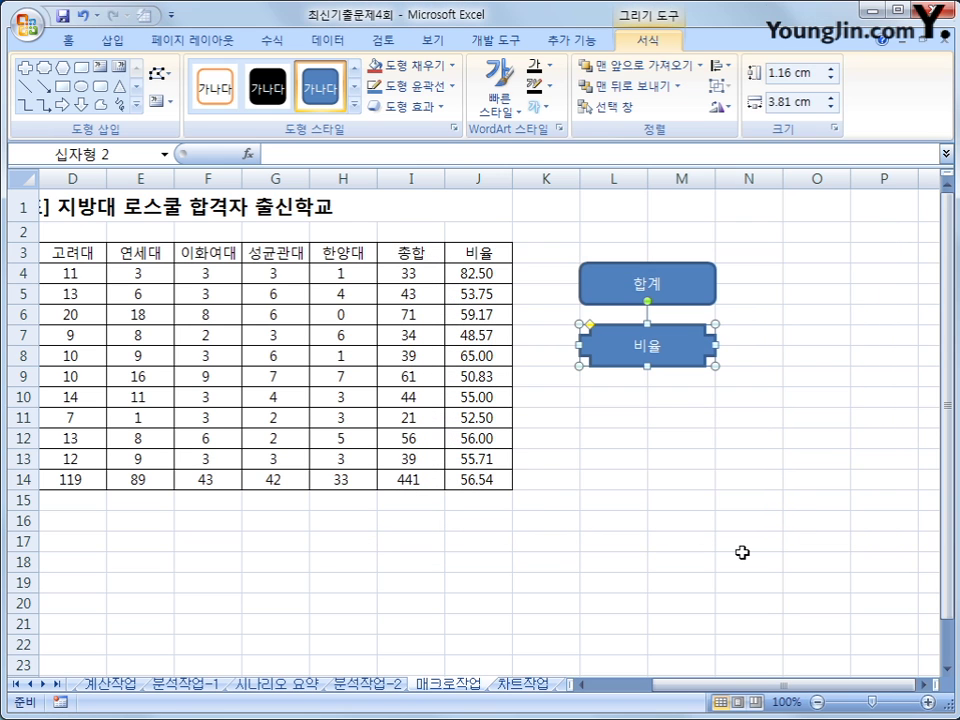
left_click(742, 556)
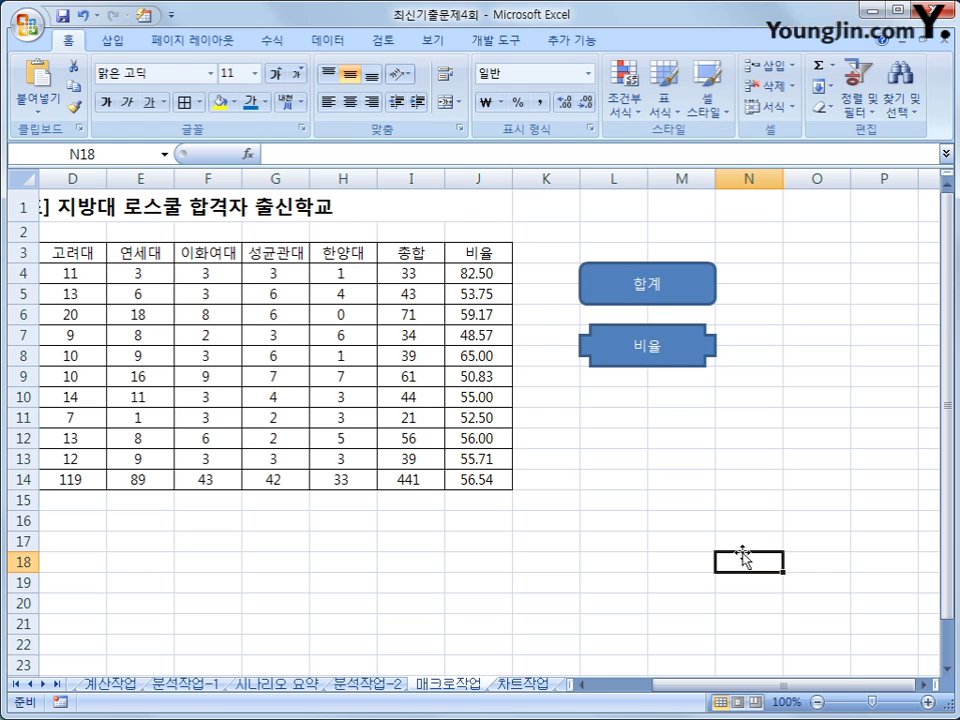
left_click_drag(785, 688, 750, 688)
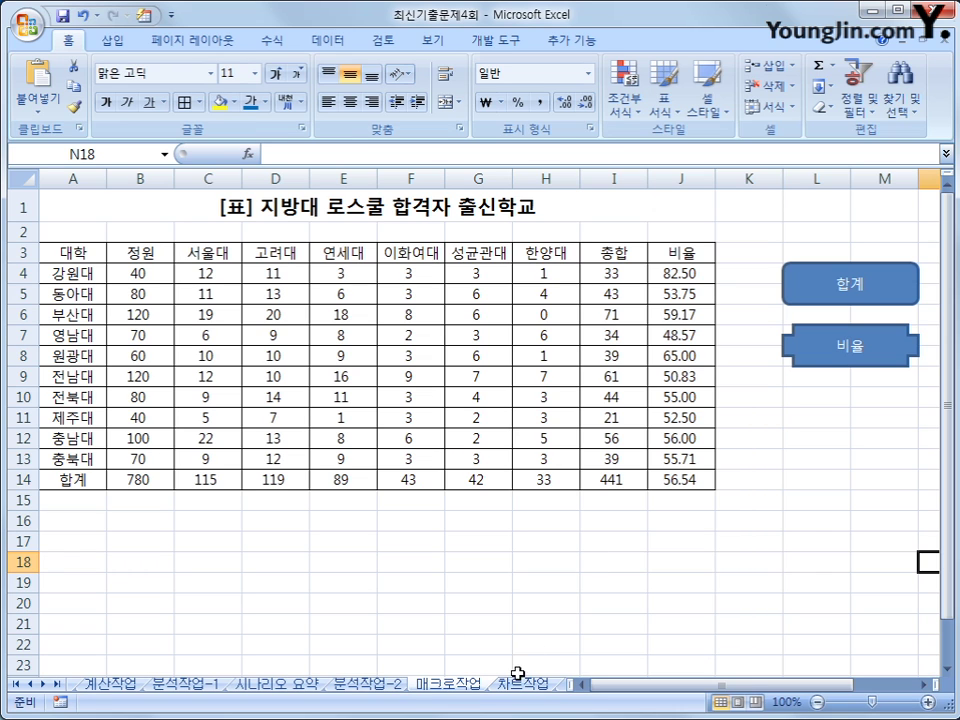
Step: On the 차트작업 sheet, change the column chart to a line chart with markers (꺾은선형)
left_click(523, 684)
left_click(760, 478)
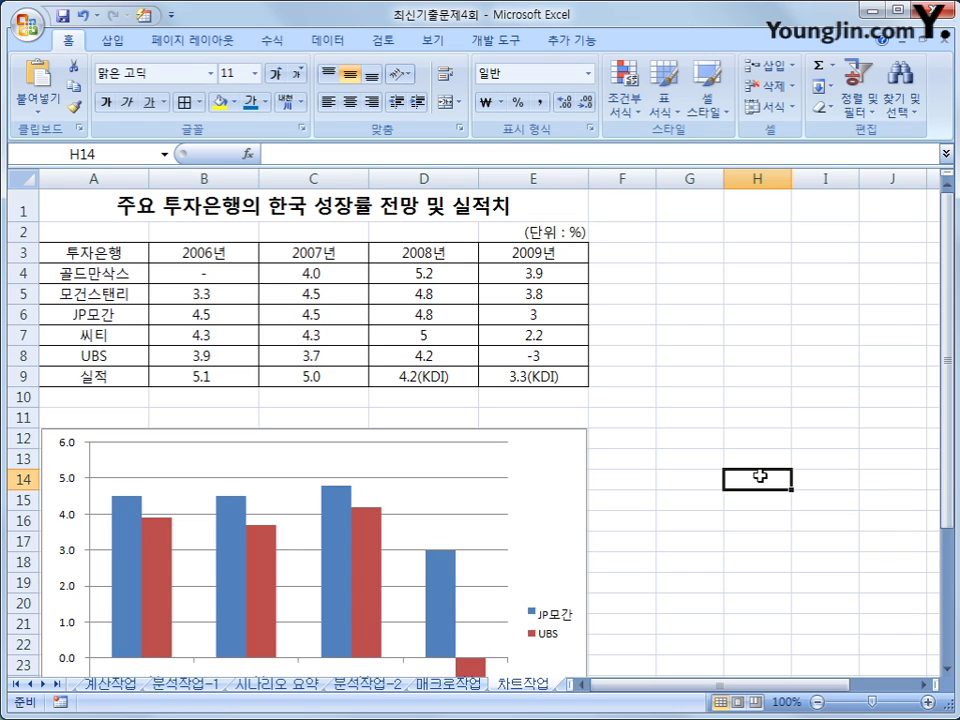
scroll(744, 447, "down", 1)
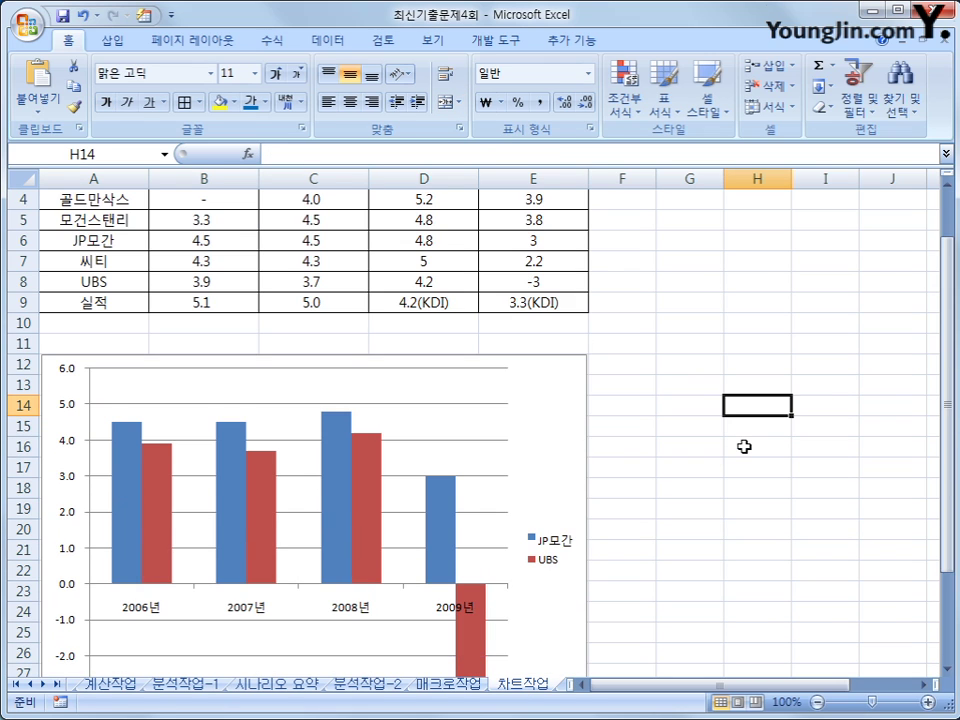
scroll(744, 447, "down", 1)
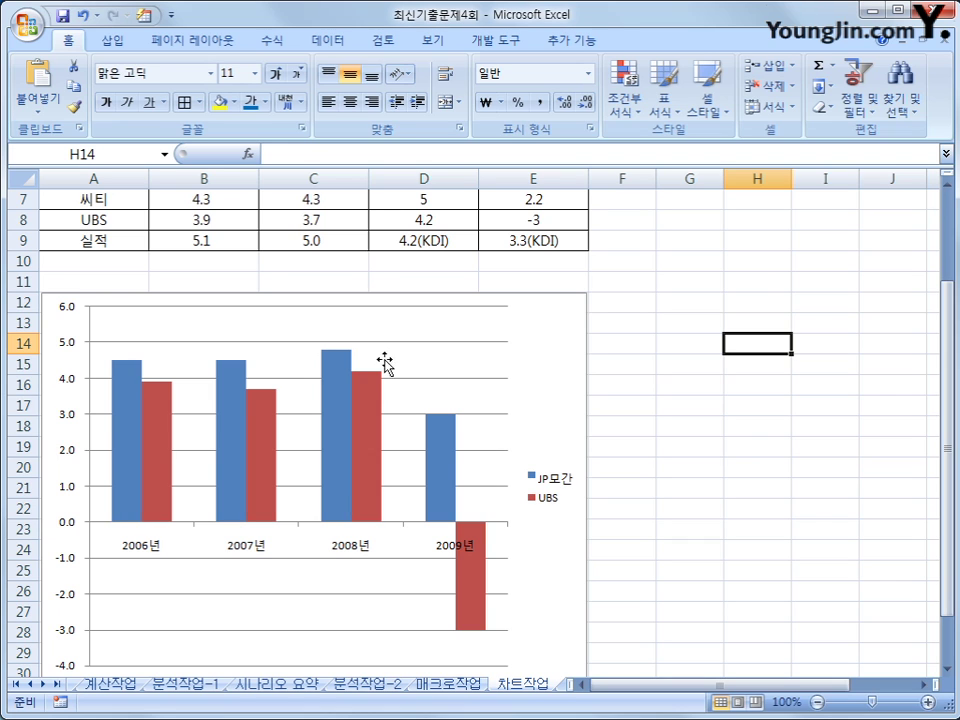
left_click(538, 332)
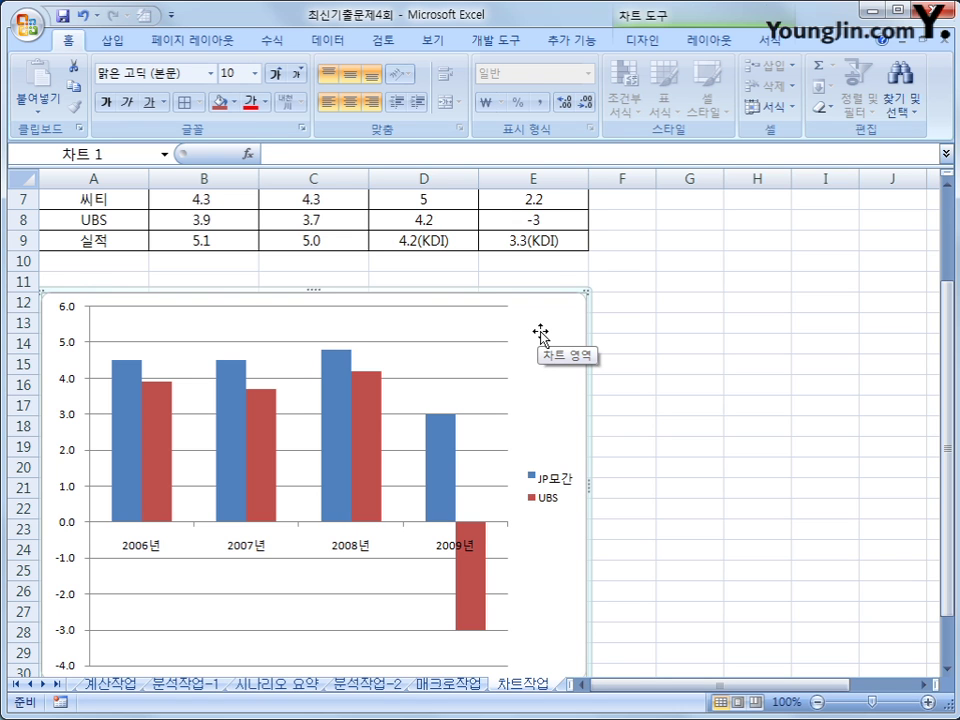
right_click(540, 333)
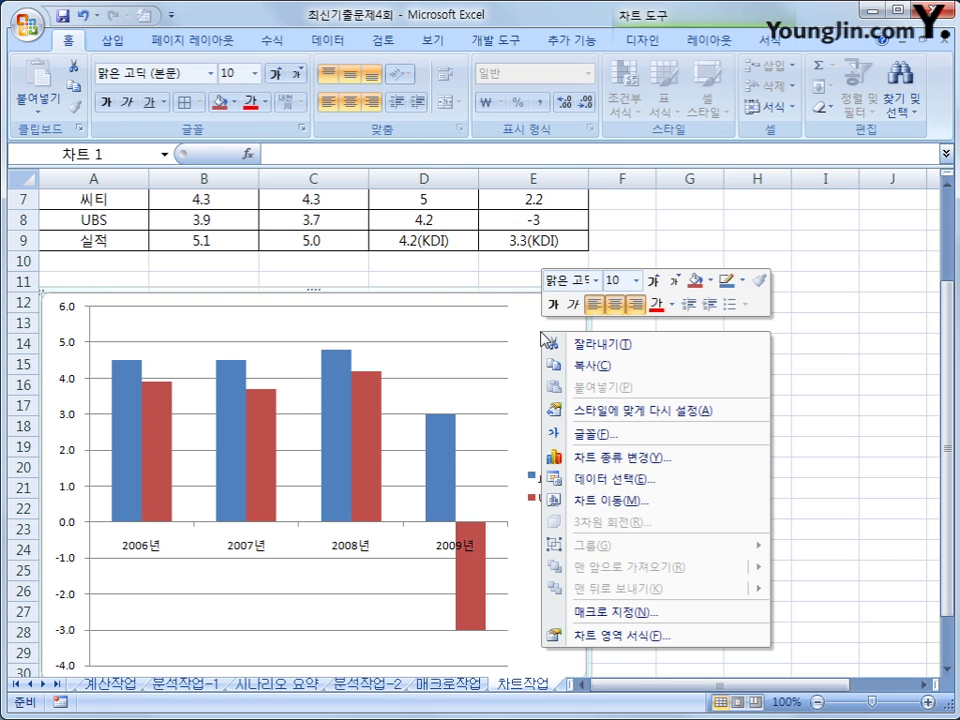
left_click(655, 465)
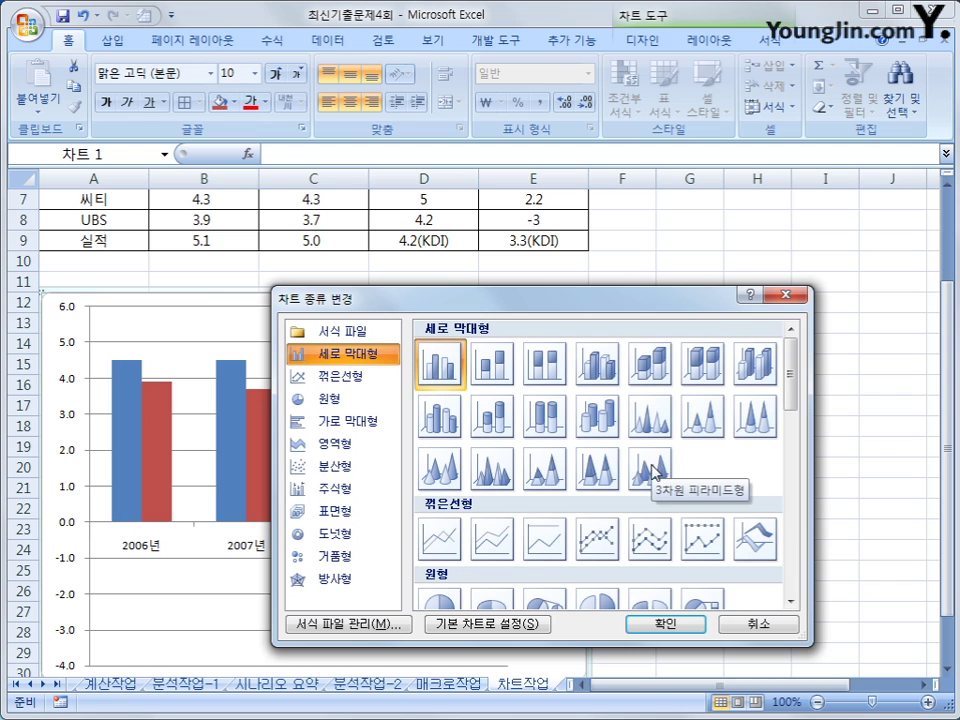
left_click(610, 538)
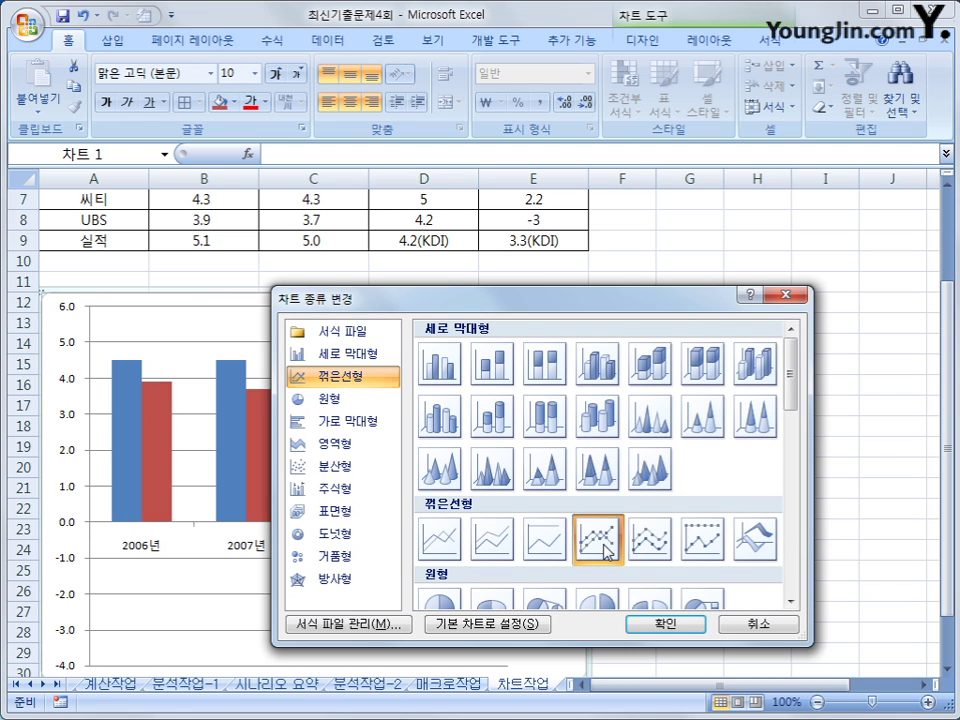
left_click(633, 625)
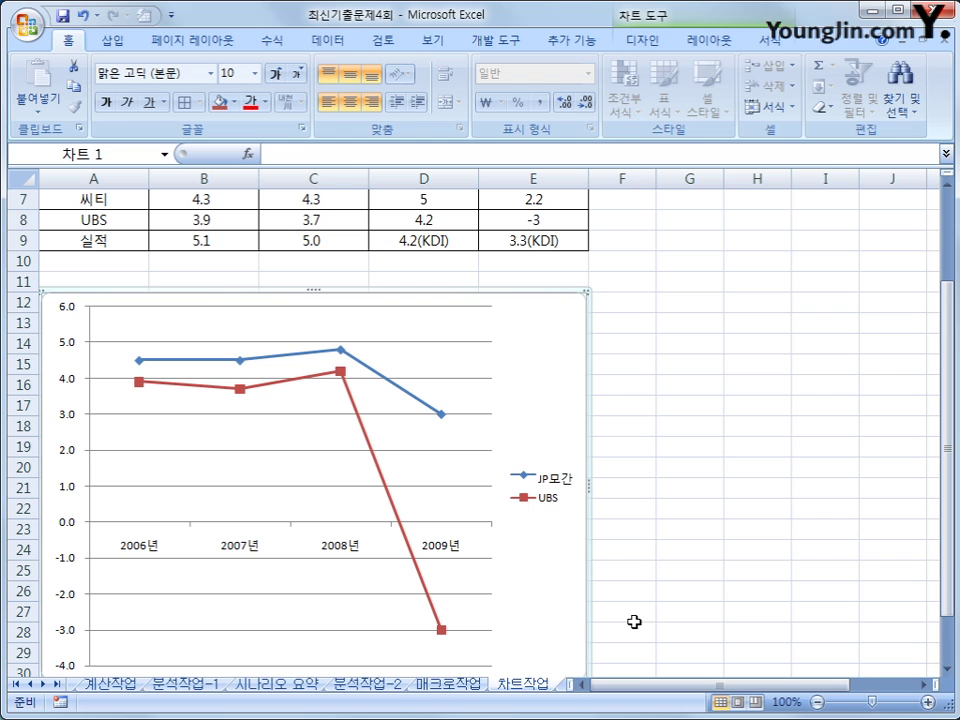
Step: Add the 모건스탠리 data in A5:E5 to the chart as a new series by copying and pasting it
scroll(667, 448, "up", 2)
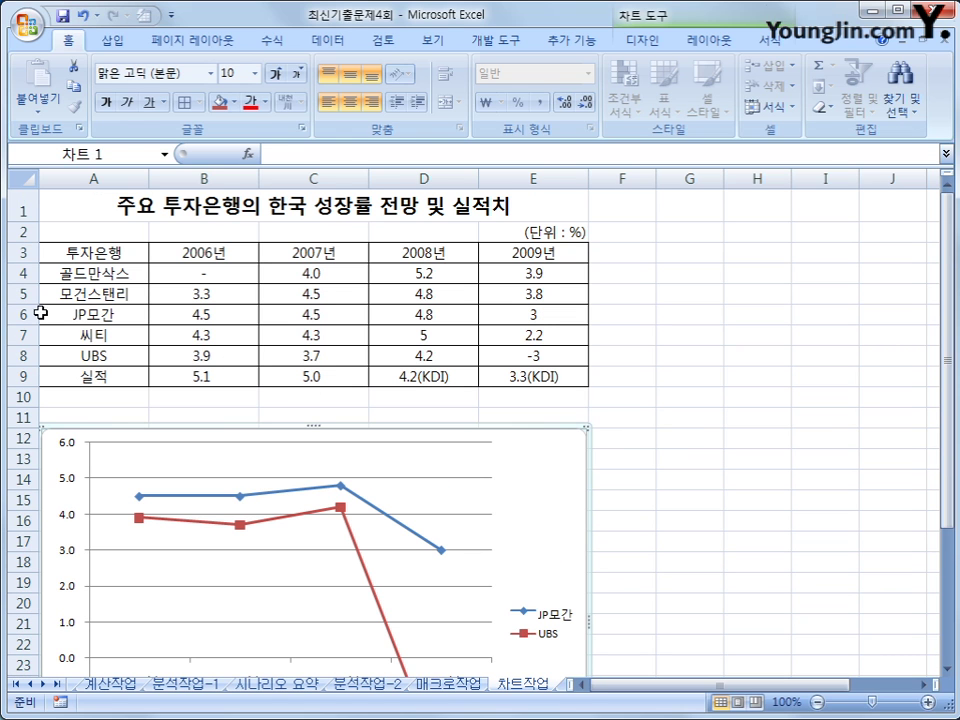
left_click_drag(98, 294, 510, 285)
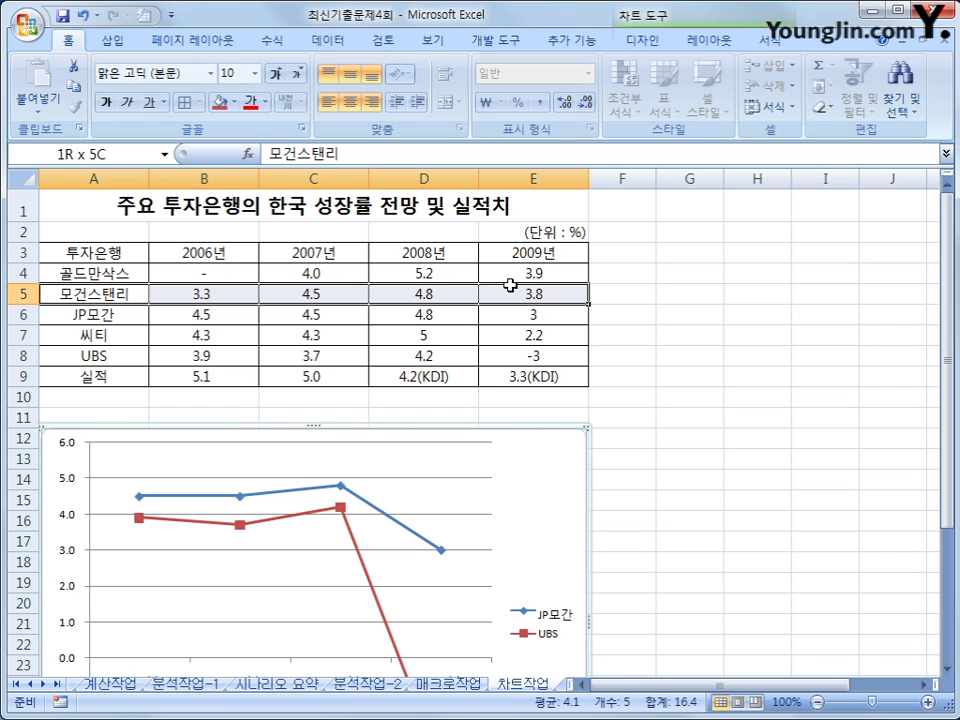
left_click_drag(510, 285, 510, 285)
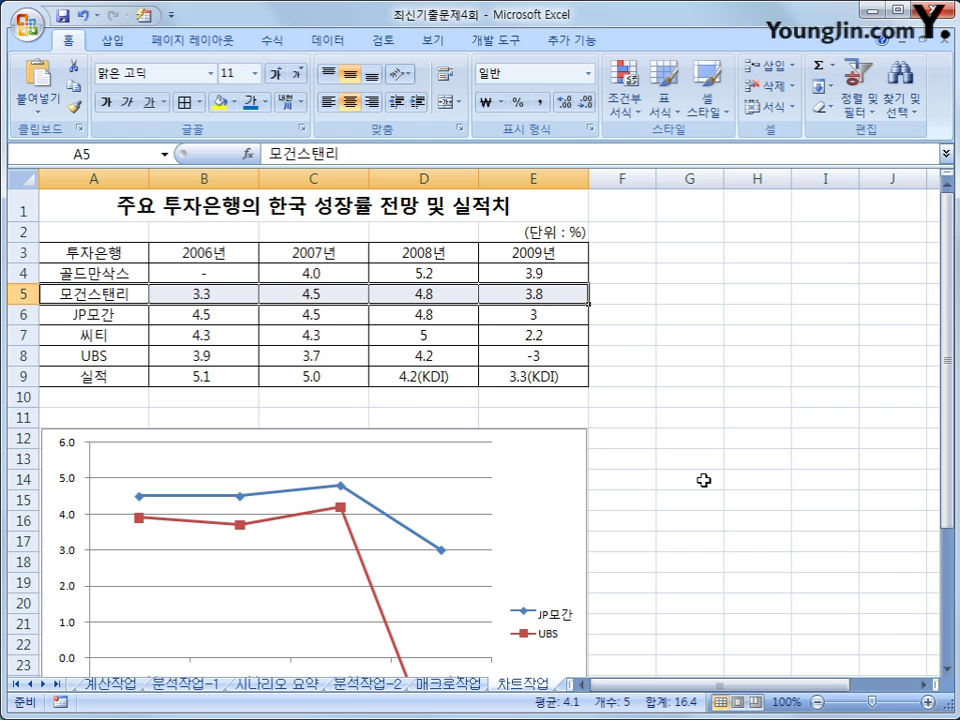
key("ctrl+c")
left_click(525, 520)
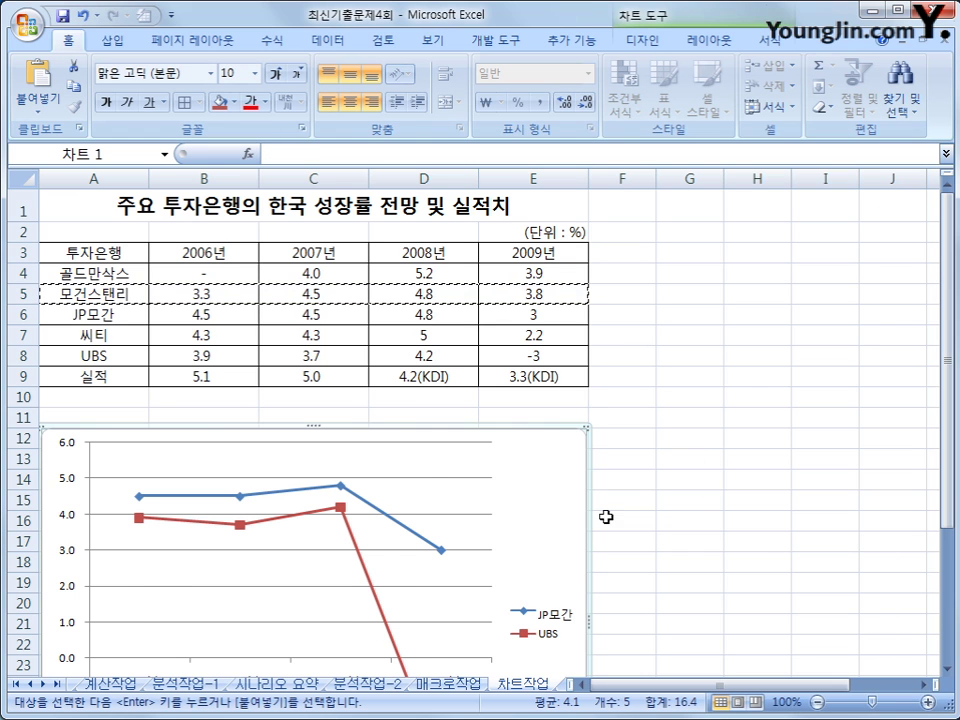
scroll(628, 510, "down", 1)
key("ctrl+v")
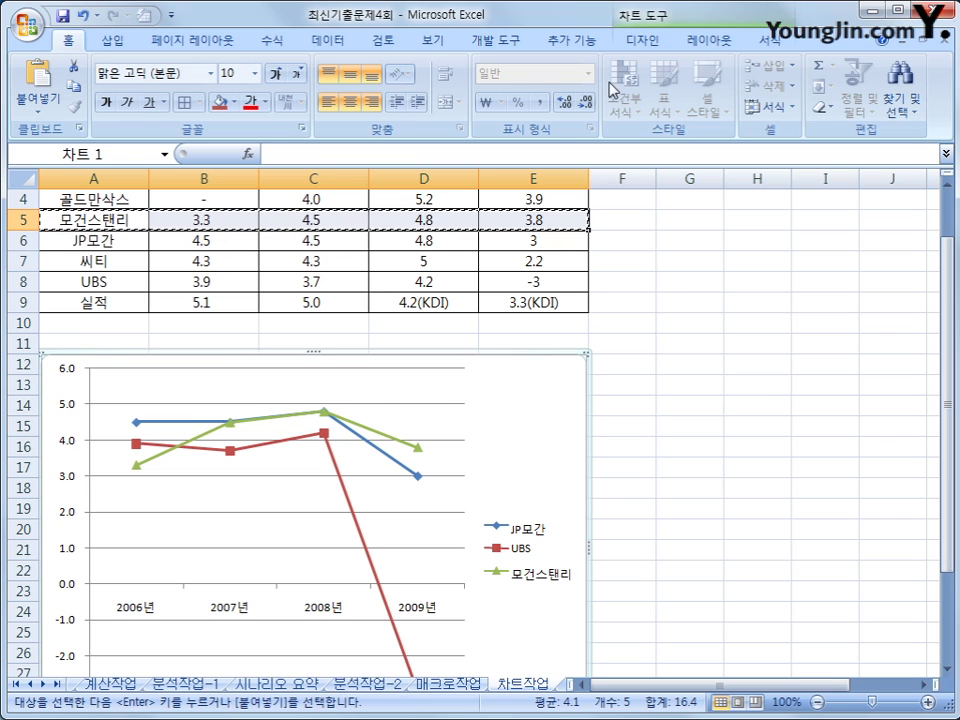
Step: Add a chart title above the plot reading 한국 성장률 전망 및 실적
left_click(693, 42)
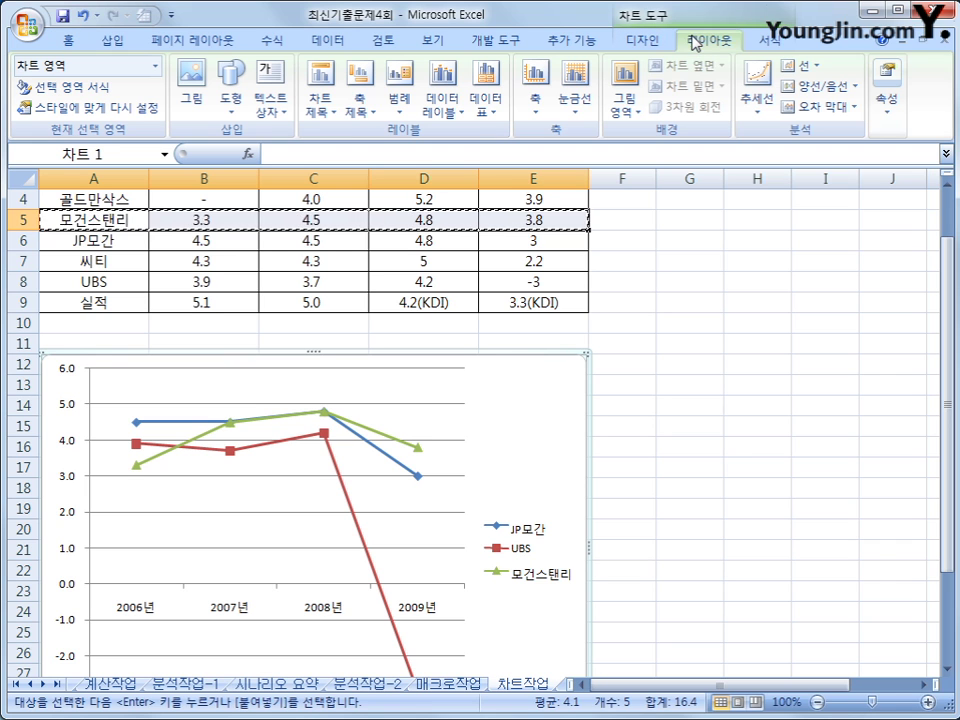
left_click(318, 82)
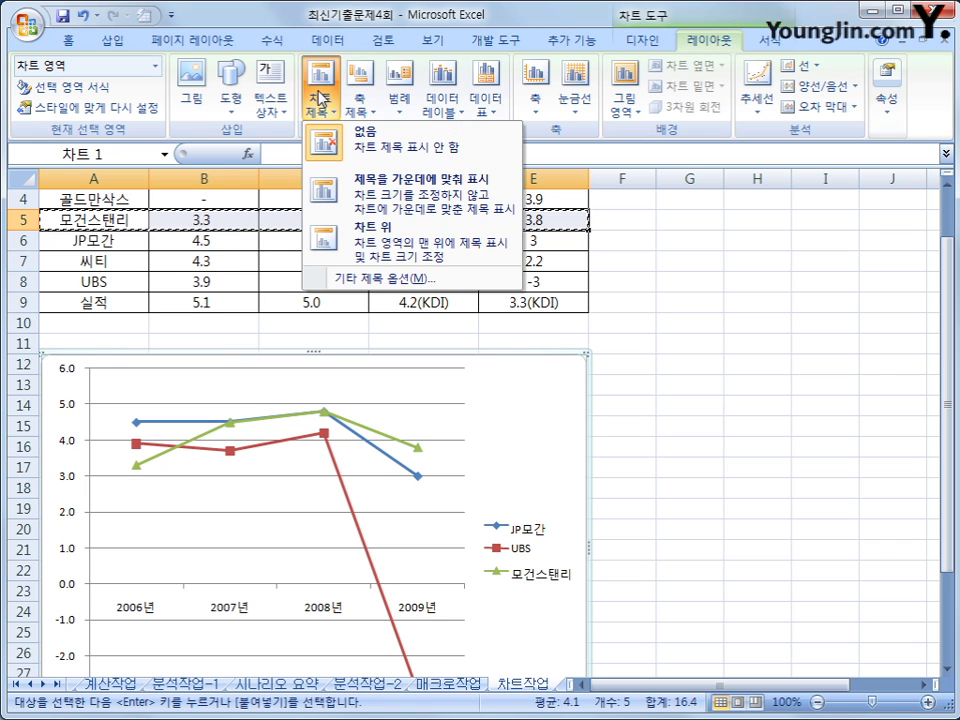
left_click(360, 230)
left_click_drag(267, 384, 360, 396)
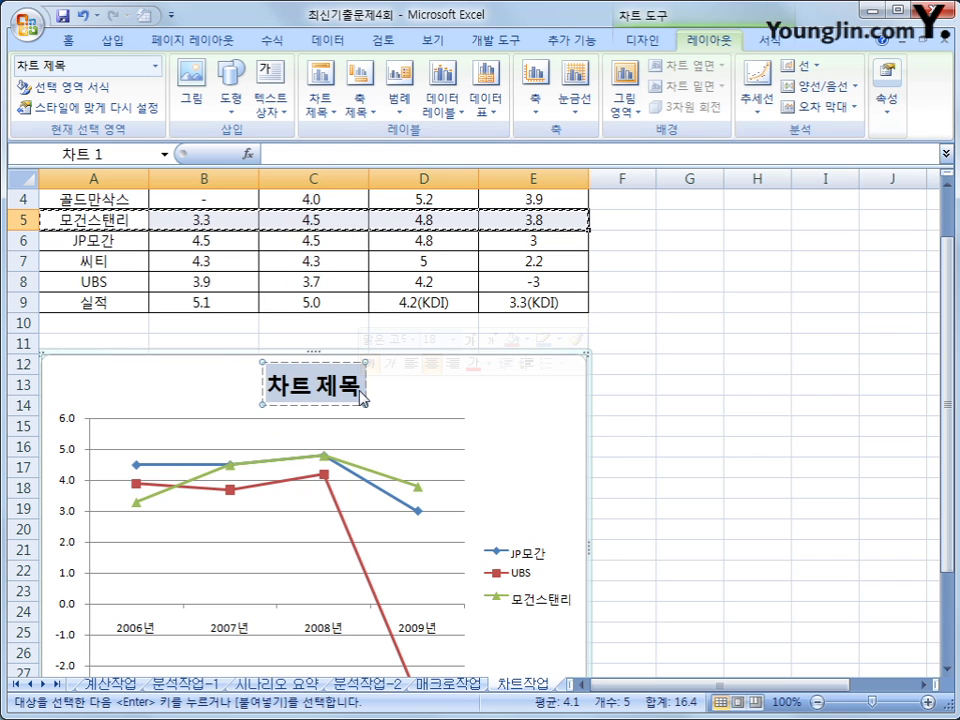
type("한국성")
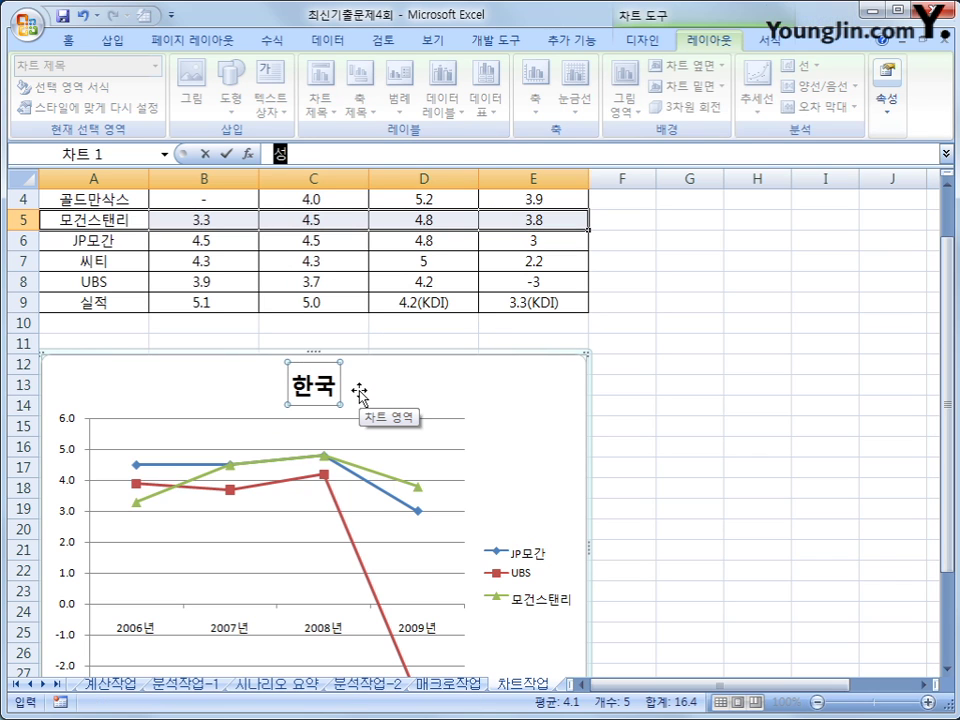
type("장ㄹ")
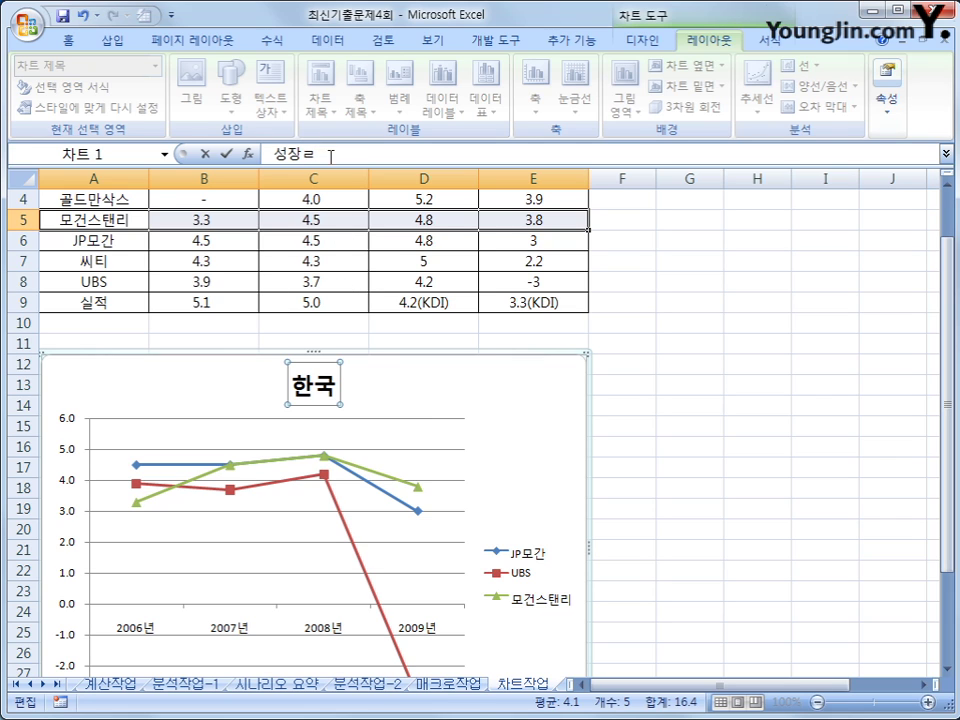
left_click_drag(332, 154, 272, 154)
type("ㅎ한국 성장")
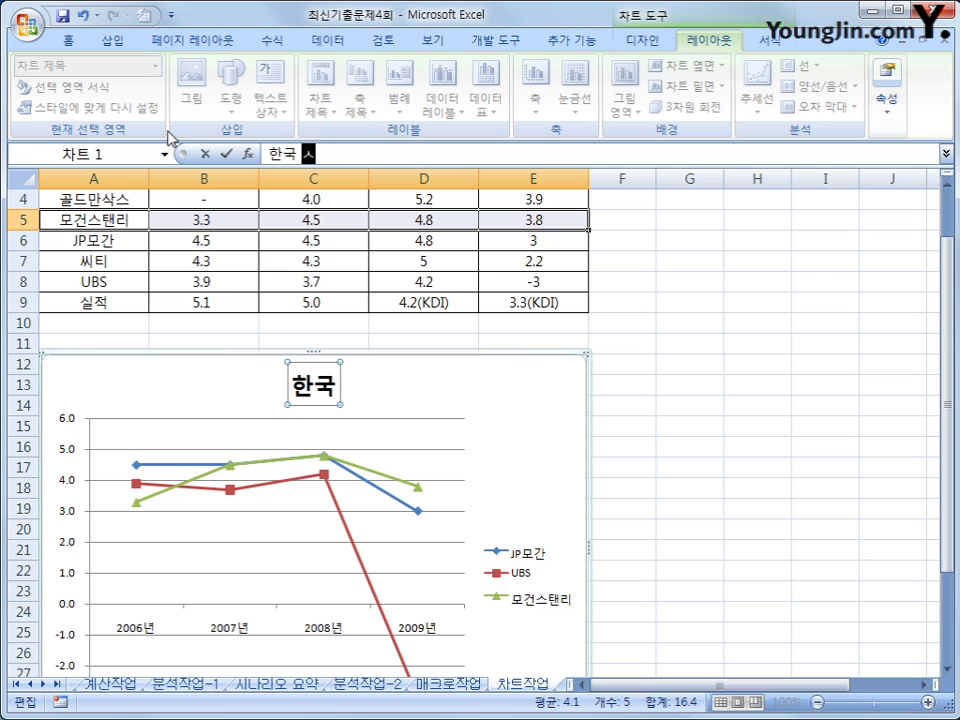
type("률")
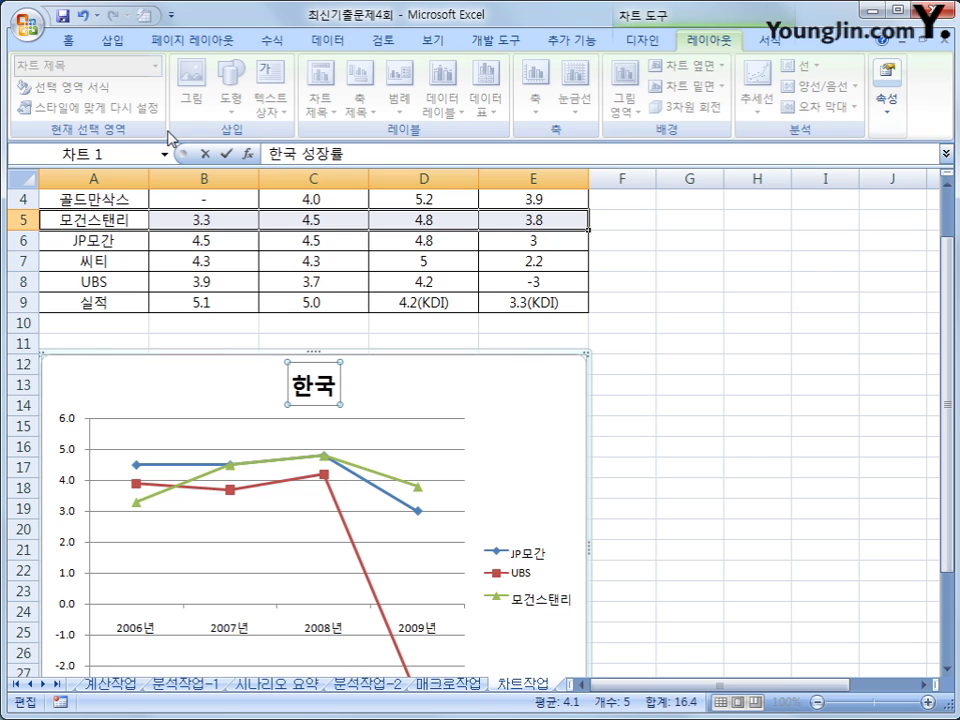
type(" 저ㄴ마")
type("ㅇ 및 실적")
key("Return")
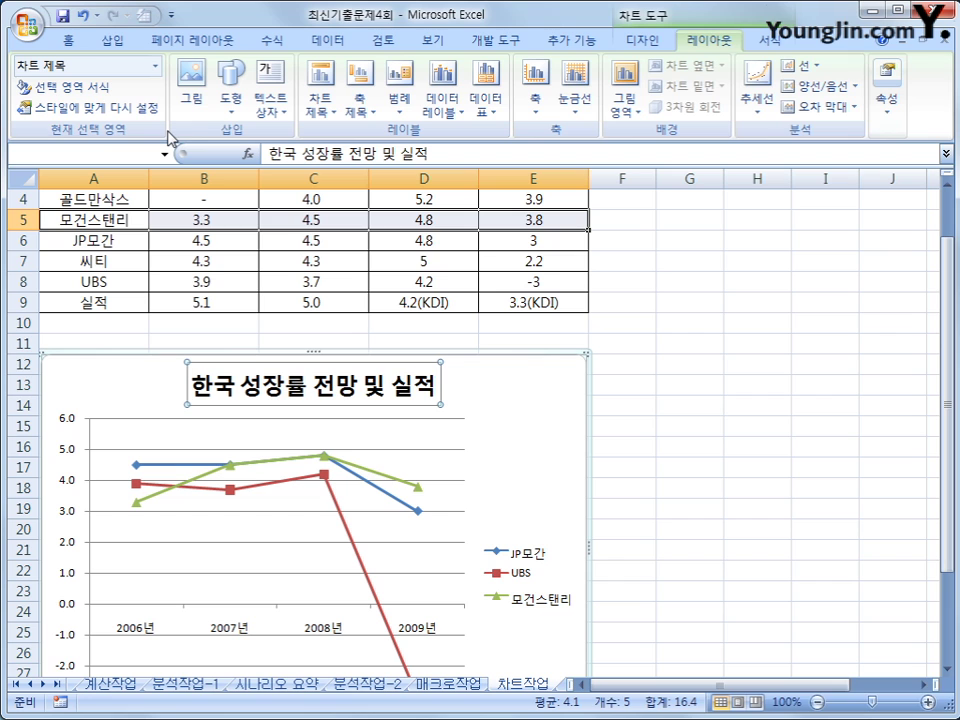
Step: Format the chart title in the 궁서체 font at size 12
right_click(388, 410)
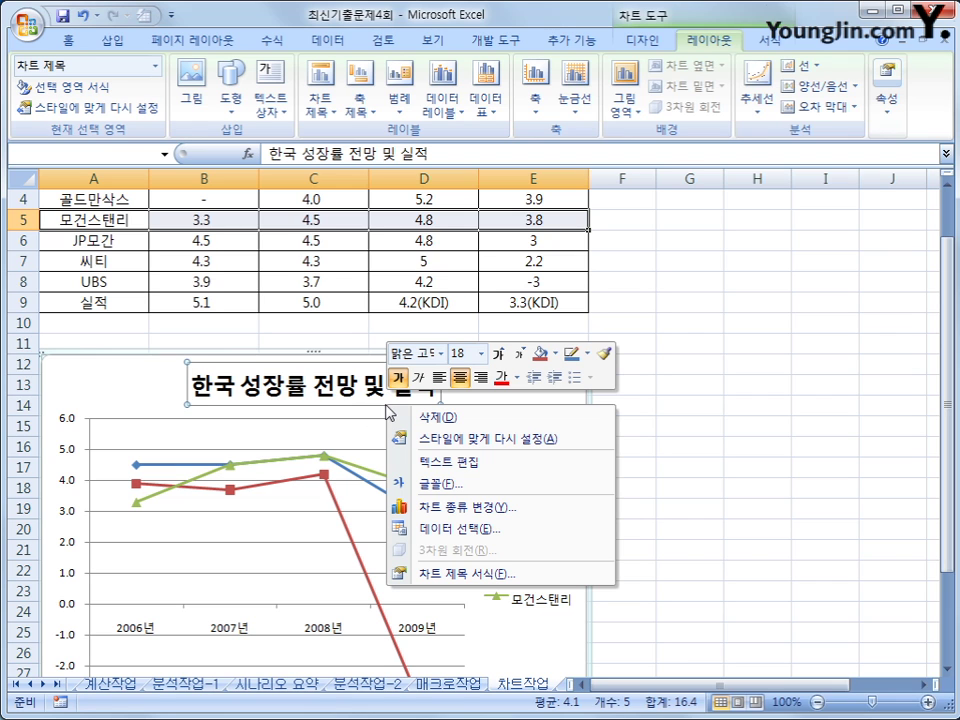
left_click(441, 353)
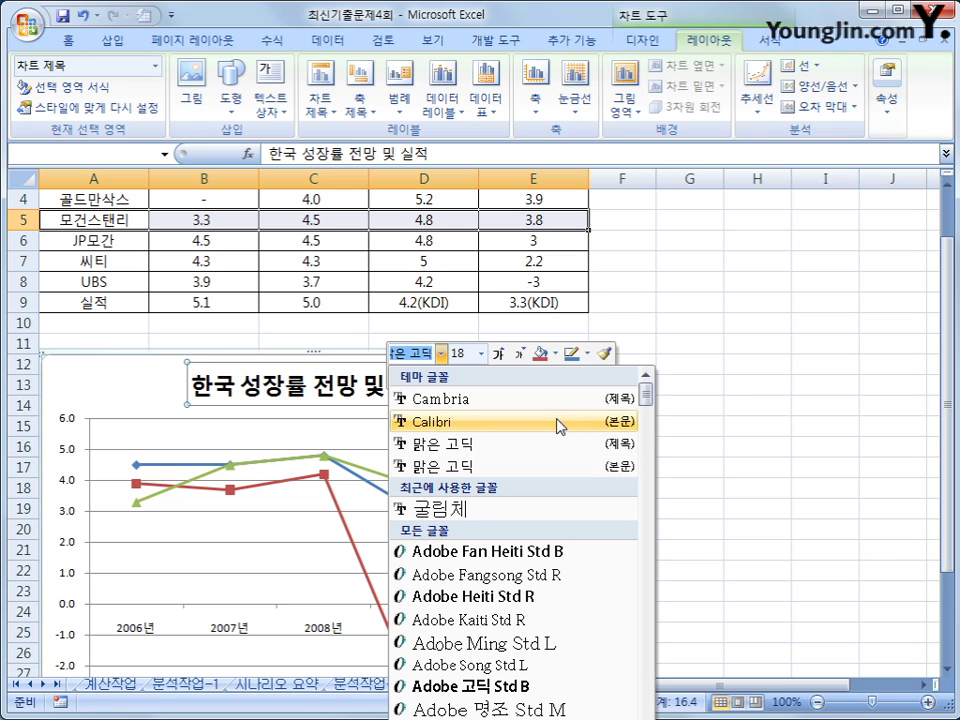
left_click_drag(646, 400, 655, 517)
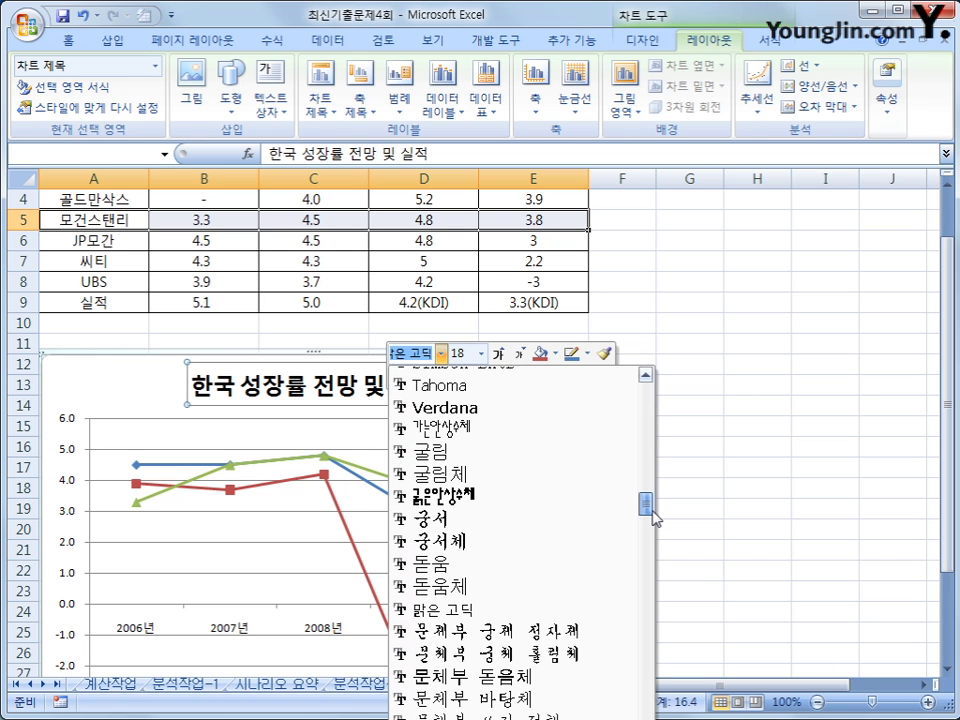
left_click(553, 548)
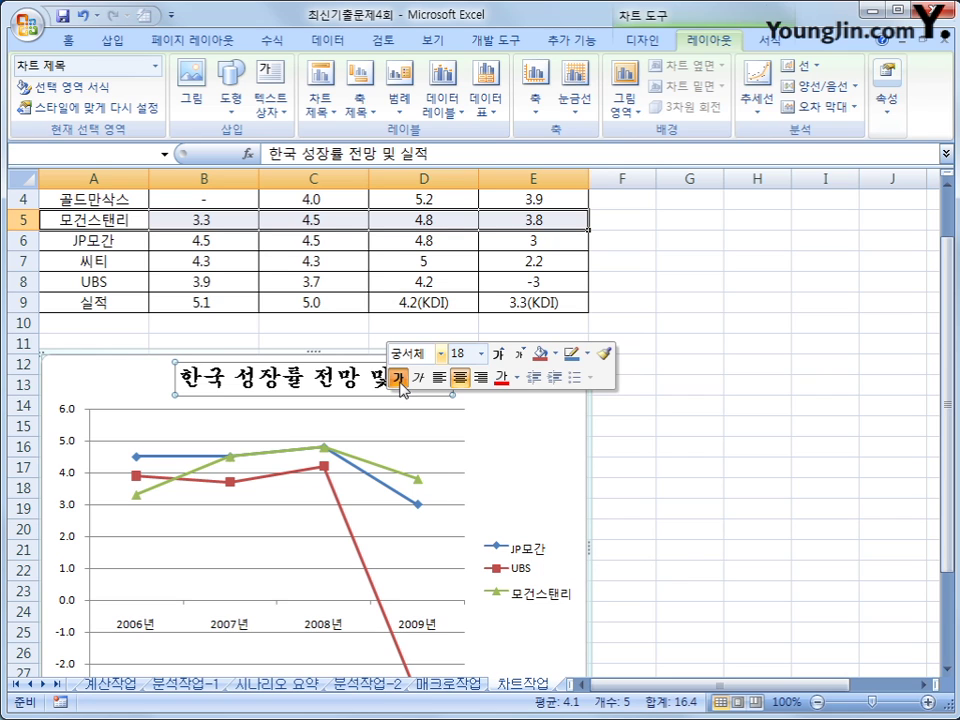
left_click(481, 353)
left_click(464, 466)
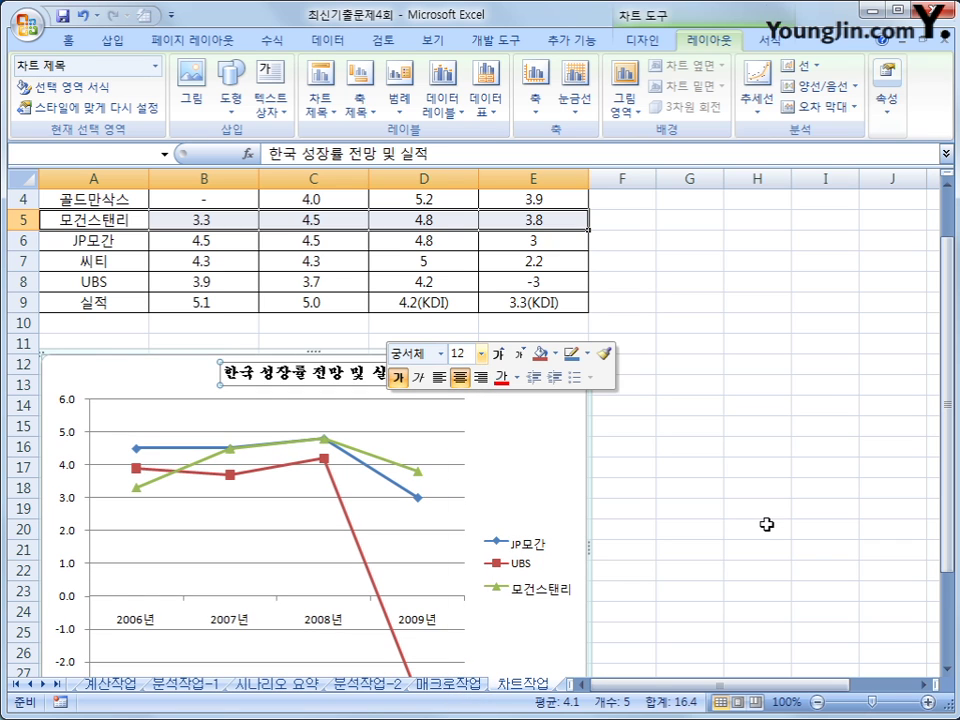
left_click(766, 524)
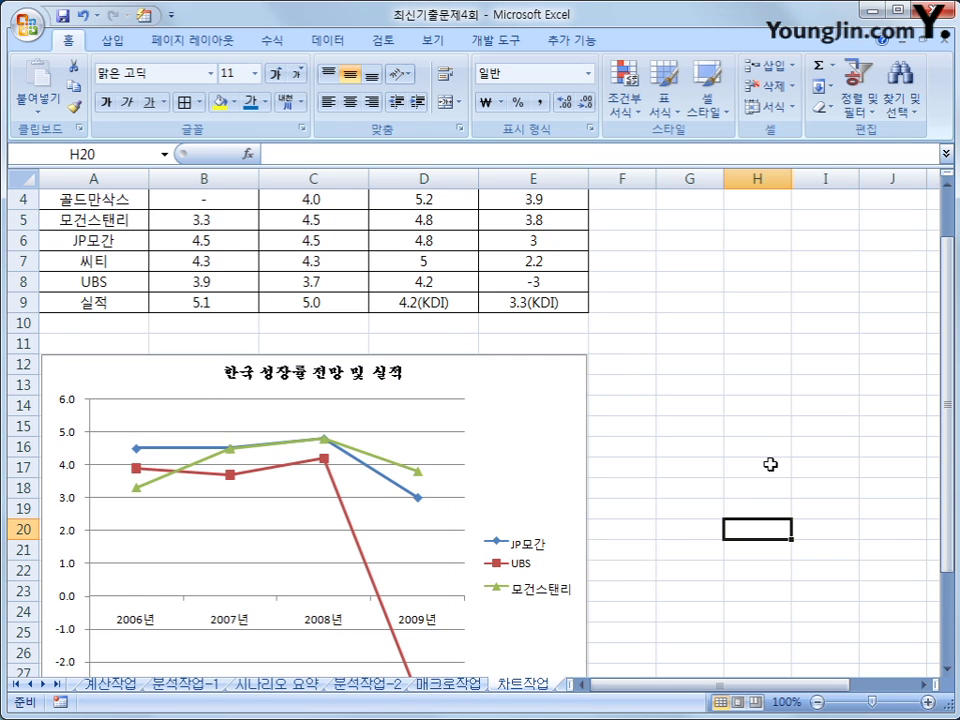
Step: Add a horizontally oriented title to the chart's vertical axis reading (단위:%)
scroll(775, 440, "down", 2)
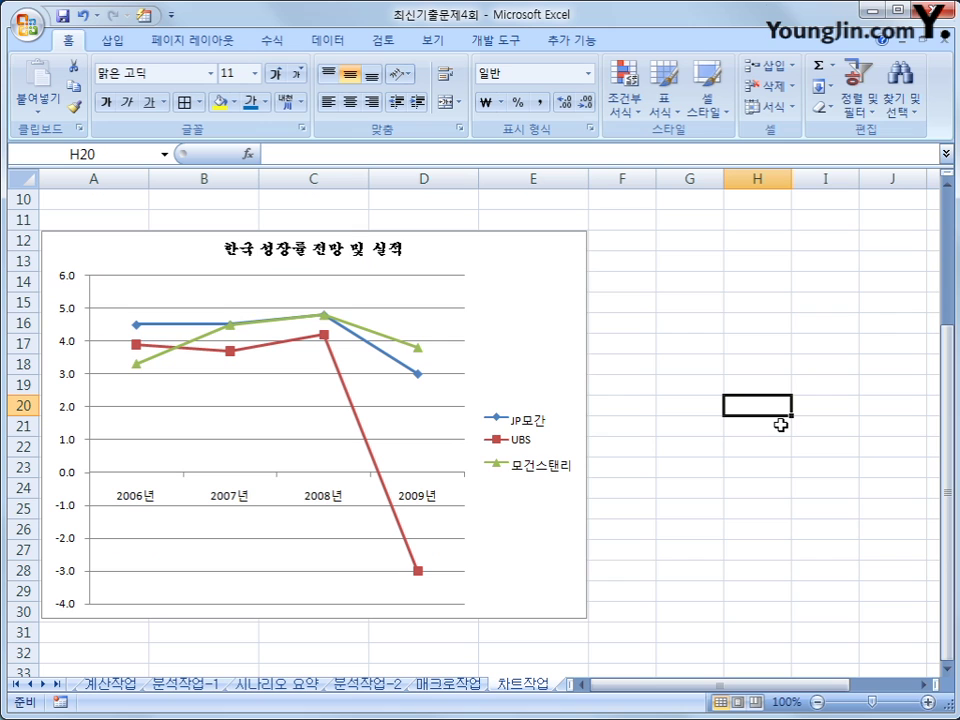
left_click(568, 258)
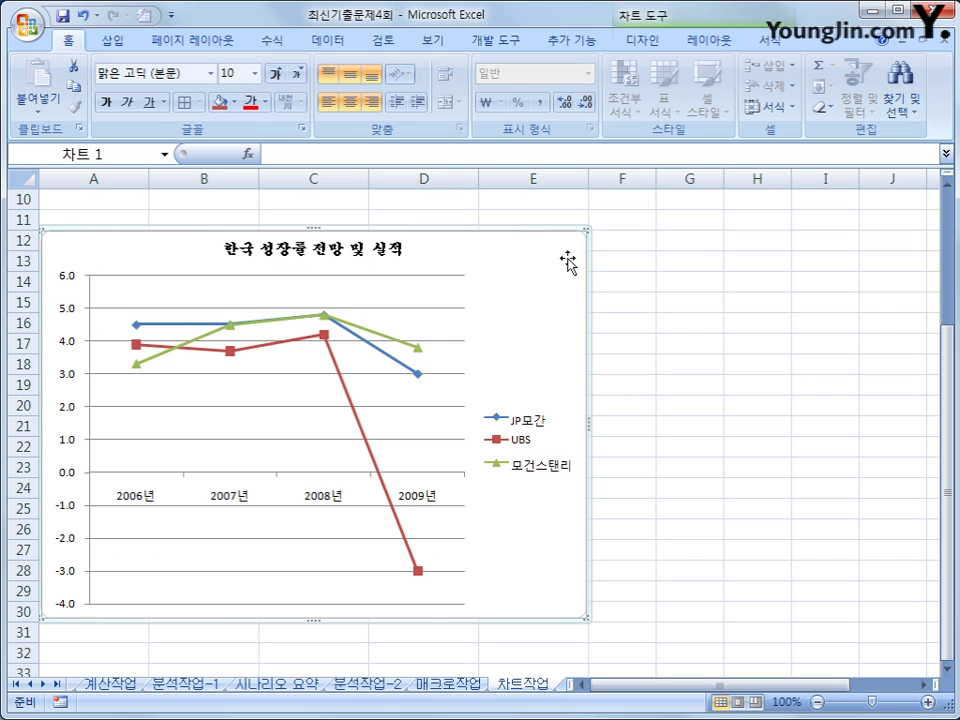
left_click(705, 45)
left_click(357, 100)
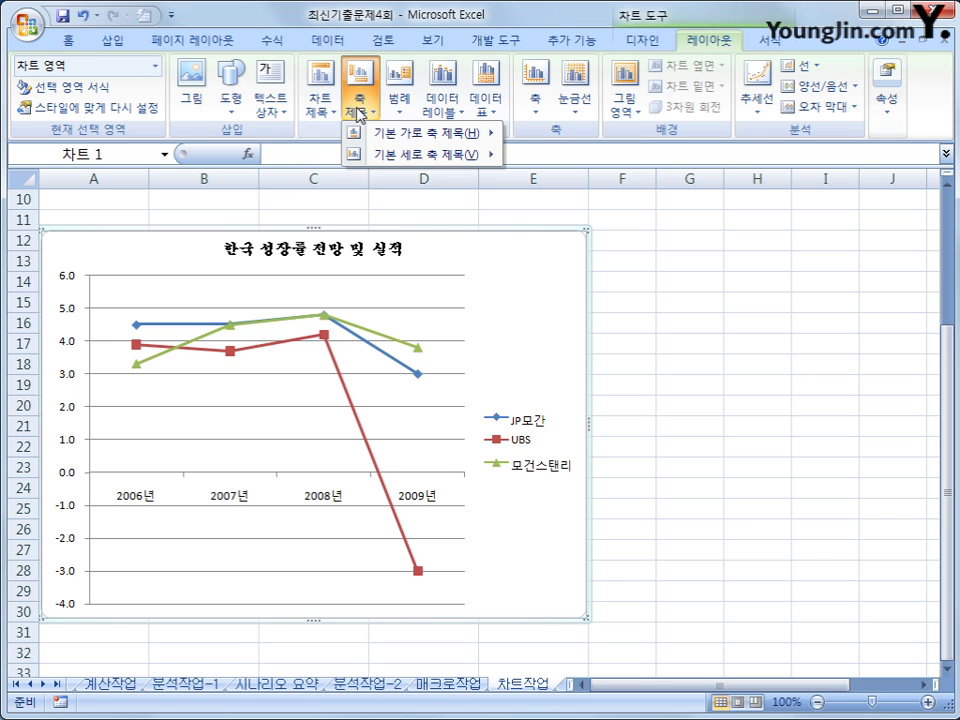
mouse_move(378, 156)
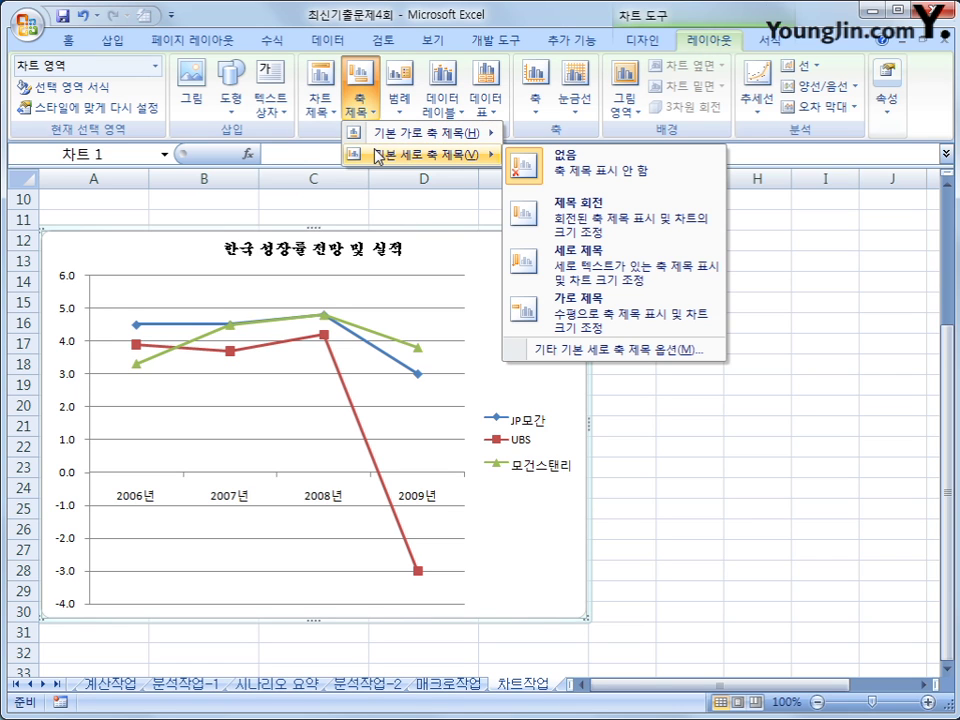
left_click(608, 320)
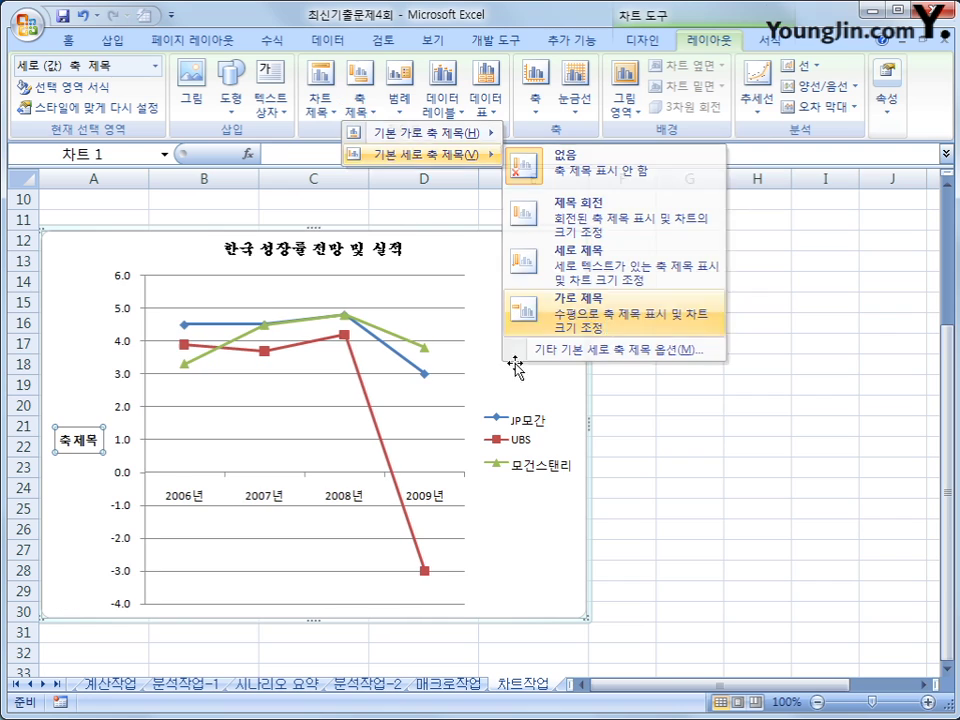
left_click_drag(55, 440, 100, 450)
type("(")
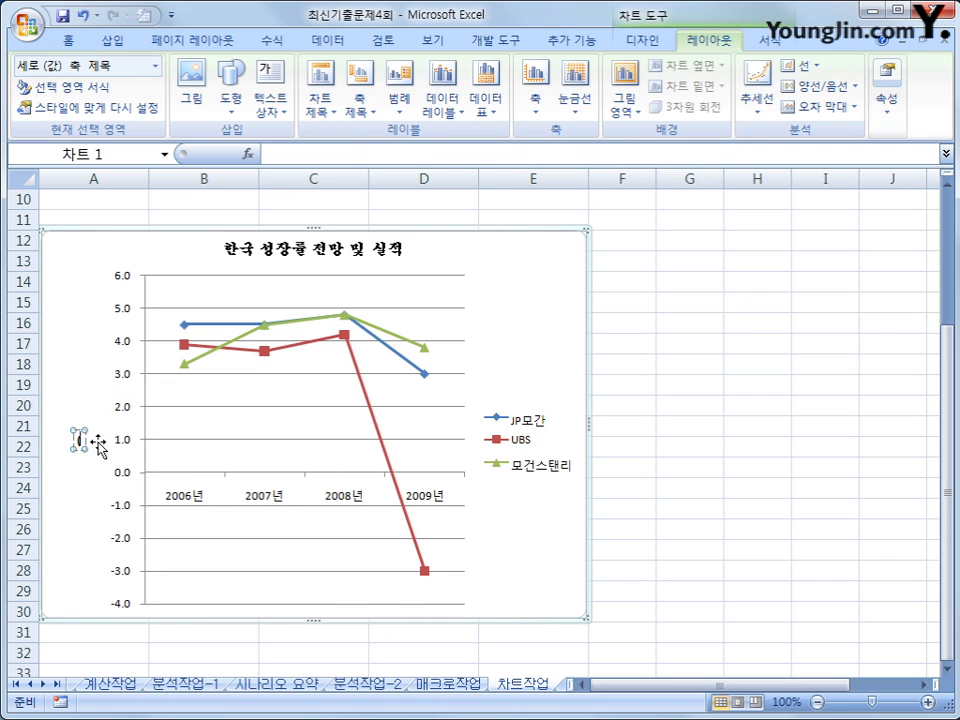
type("단위:")
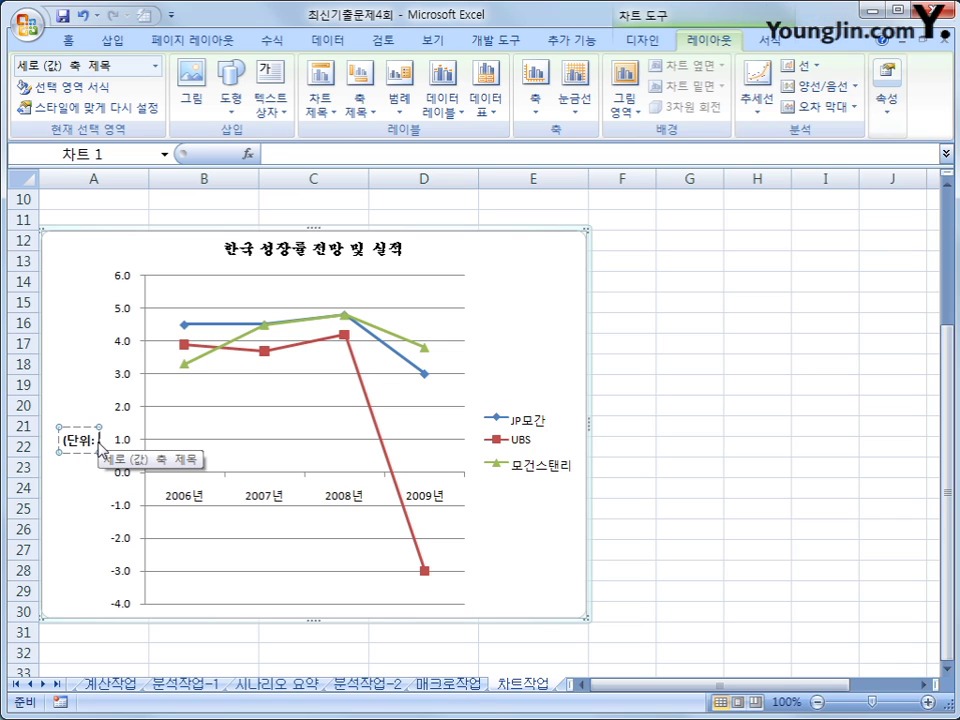
type("%)")
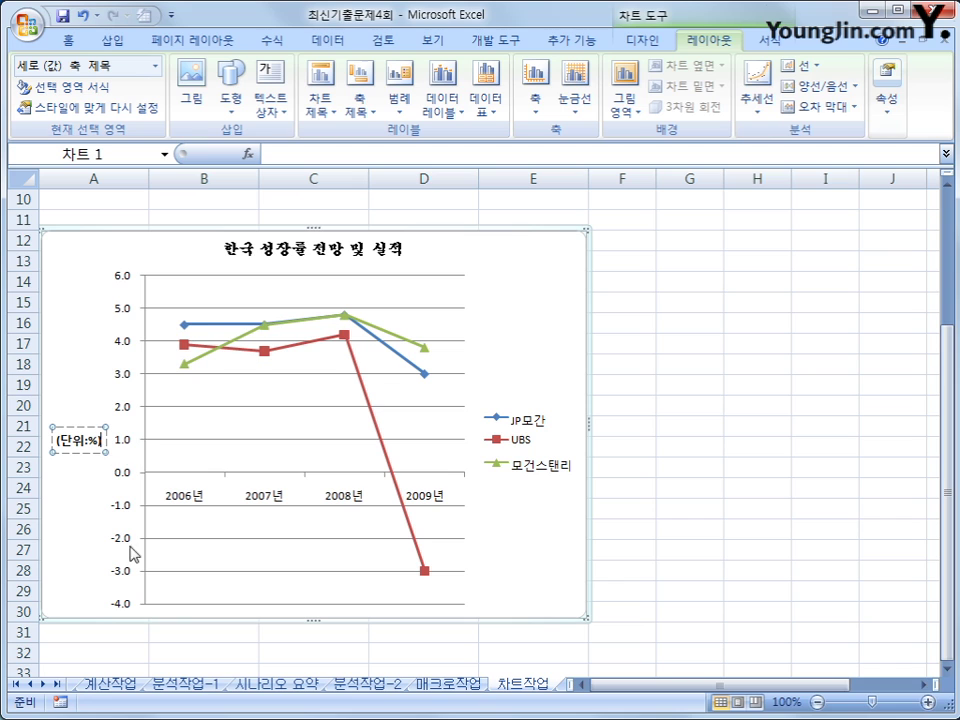
Step: Set the chart's vertical value axis to a fixed major unit of 2
left_click(121, 347)
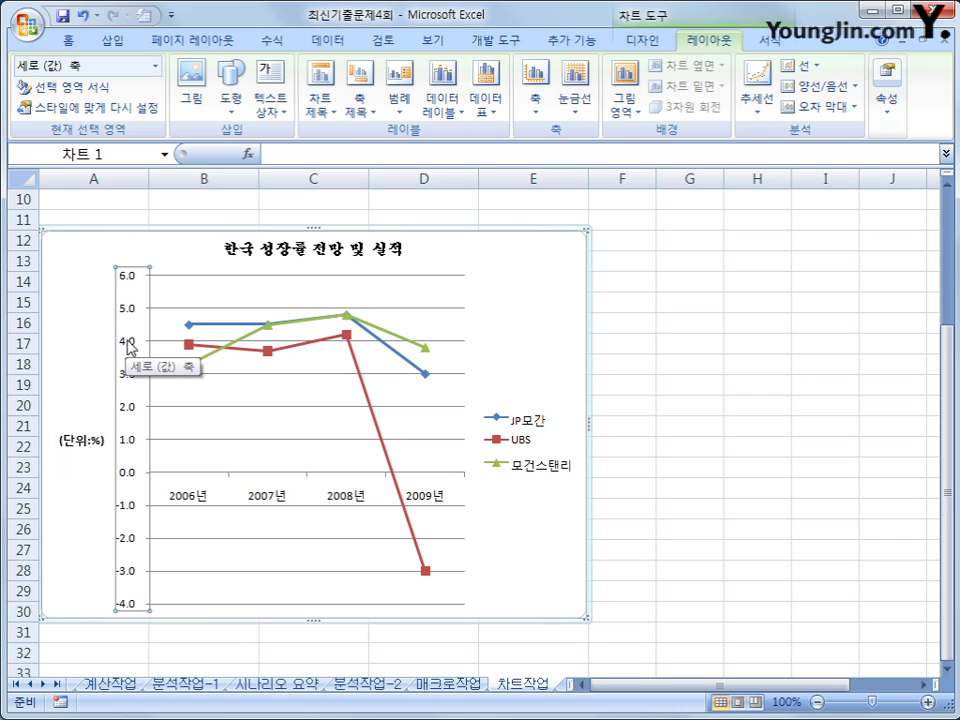
right_click(128, 347)
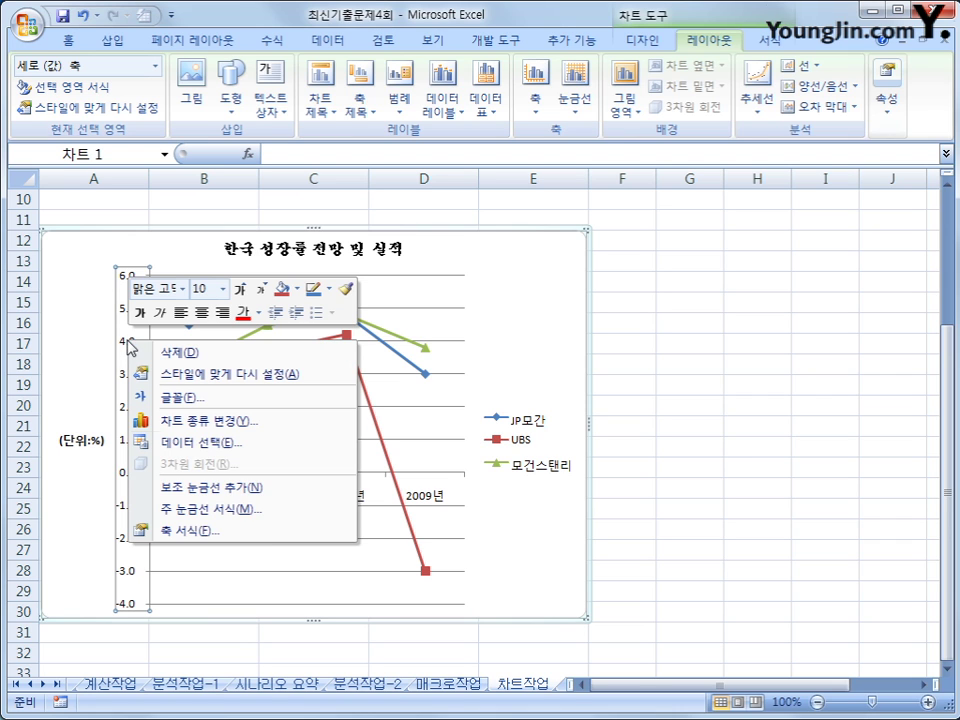
left_click(270, 541)
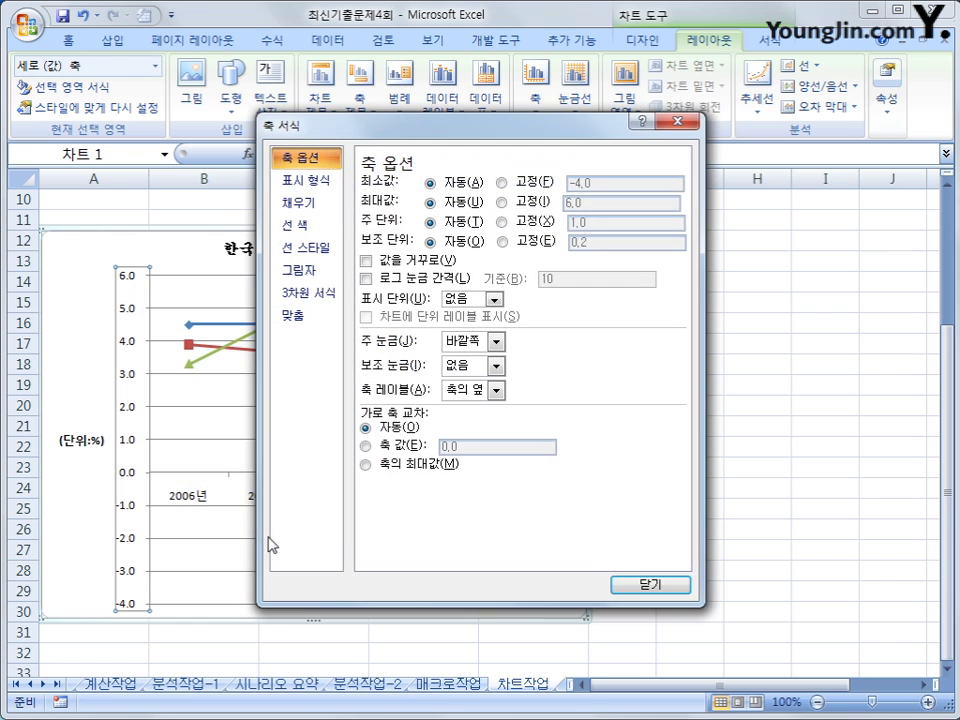
left_click(519, 228)
left_click_drag(590, 223, 566, 228)
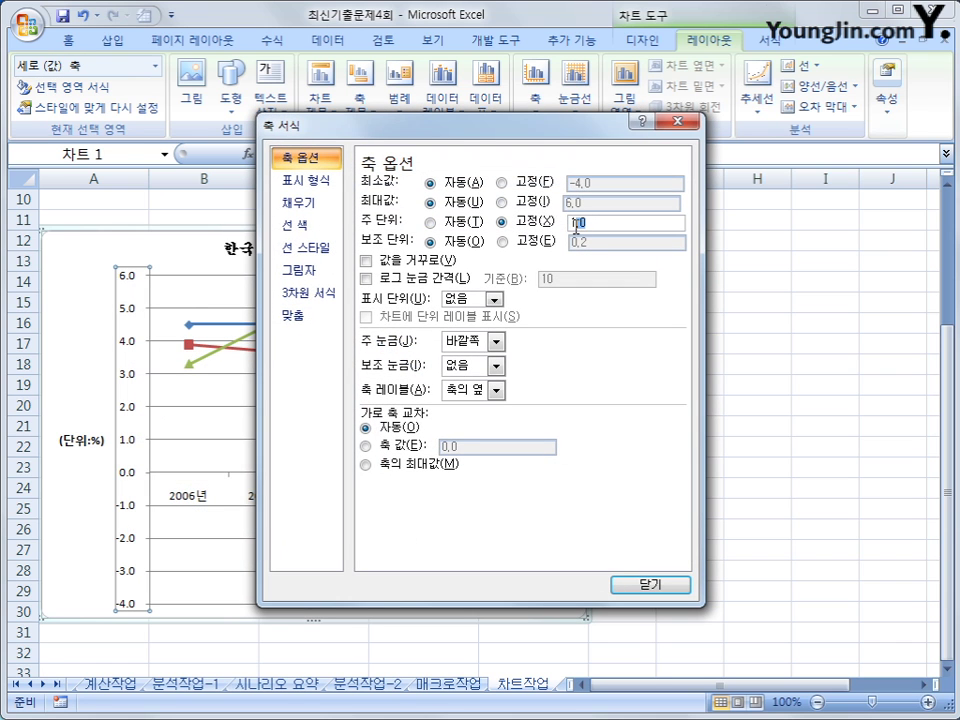
type("2")
left_click(647, 586)
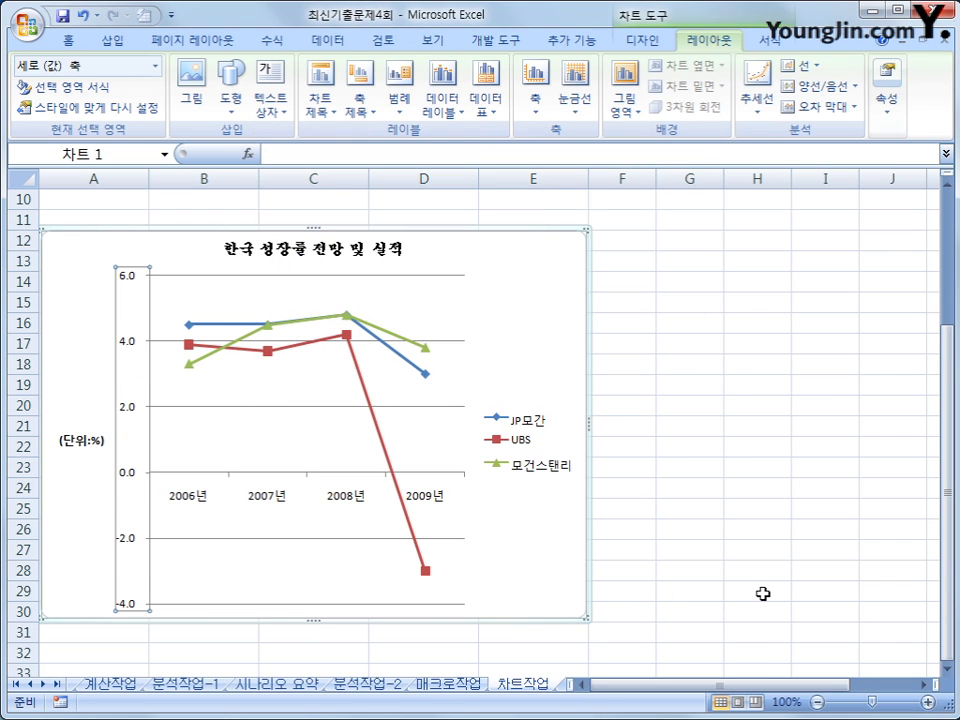
left_click(762, 594)
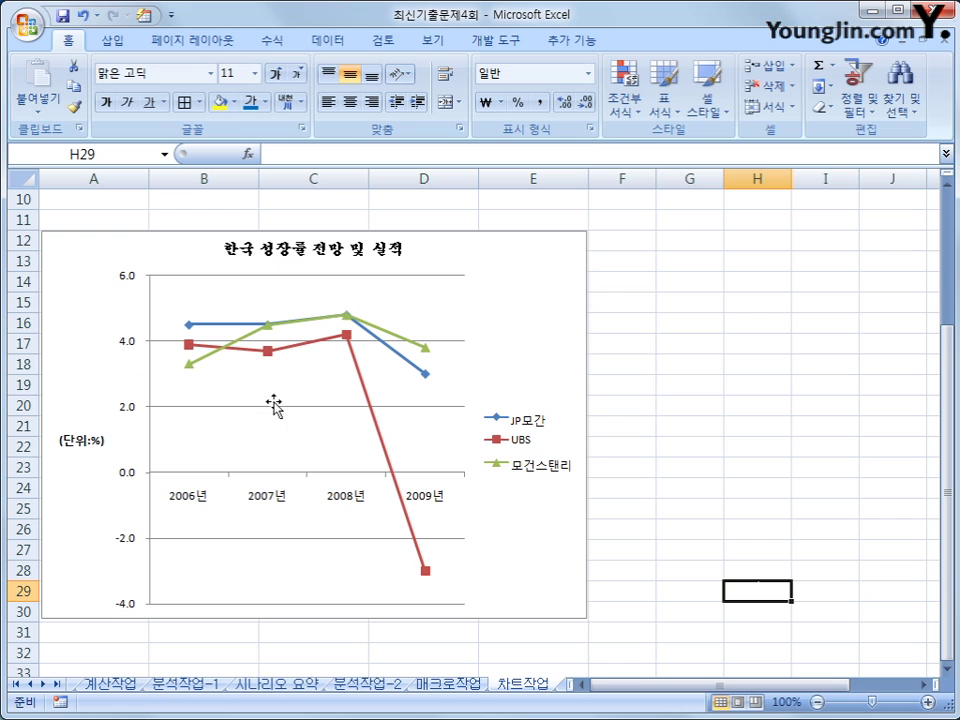
Step: Add data labels to the UBS series in the line chart
left_click(268, 350)
mouse_move(268, 349)
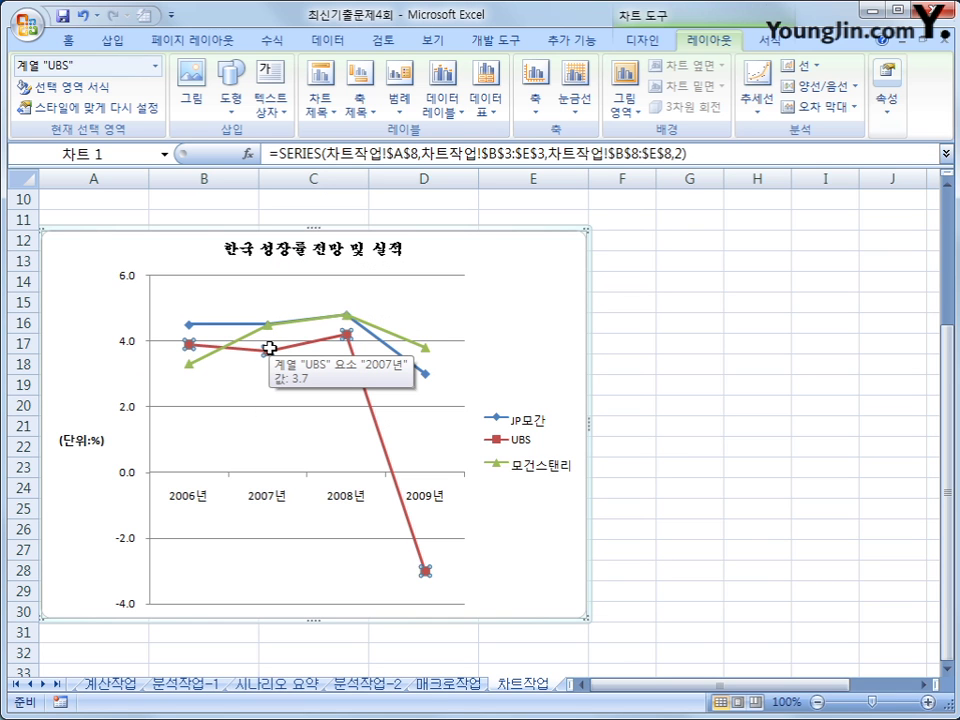
right_click(268, 353)
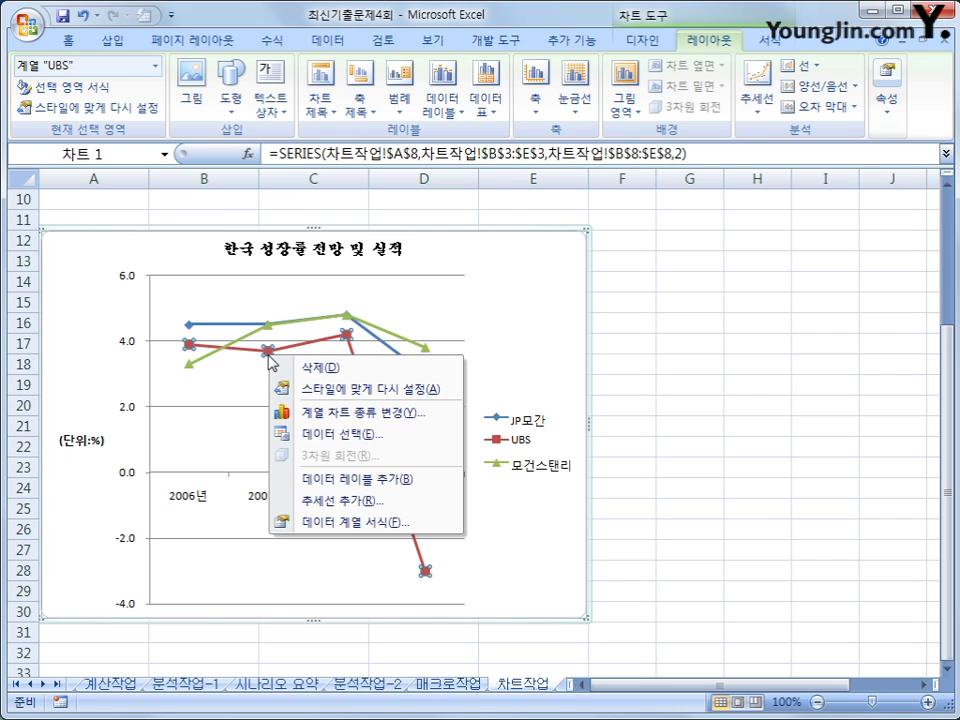
left_click(398, 480)
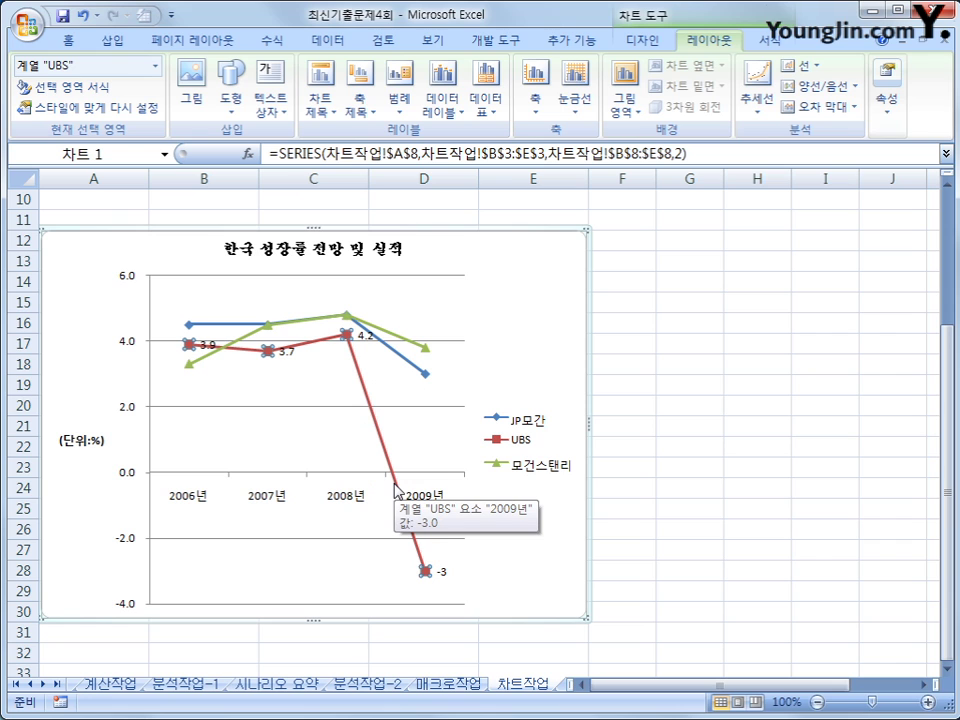
Step: Give the chart area's border rounded corners (둥근 모서리)
left_click(564, 249)
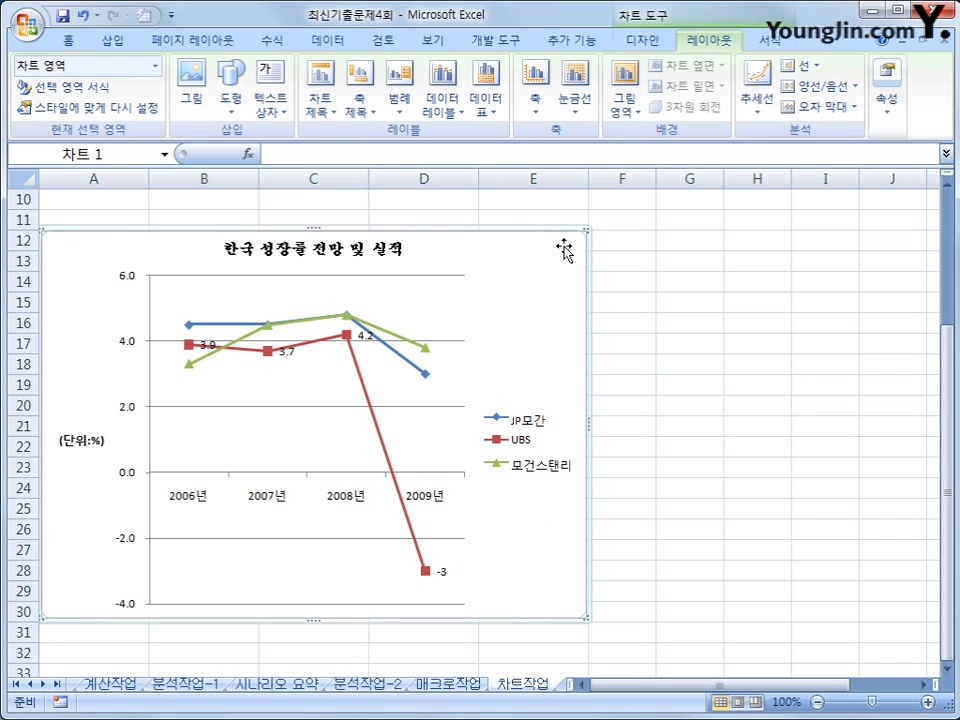
right_click(564, 246)
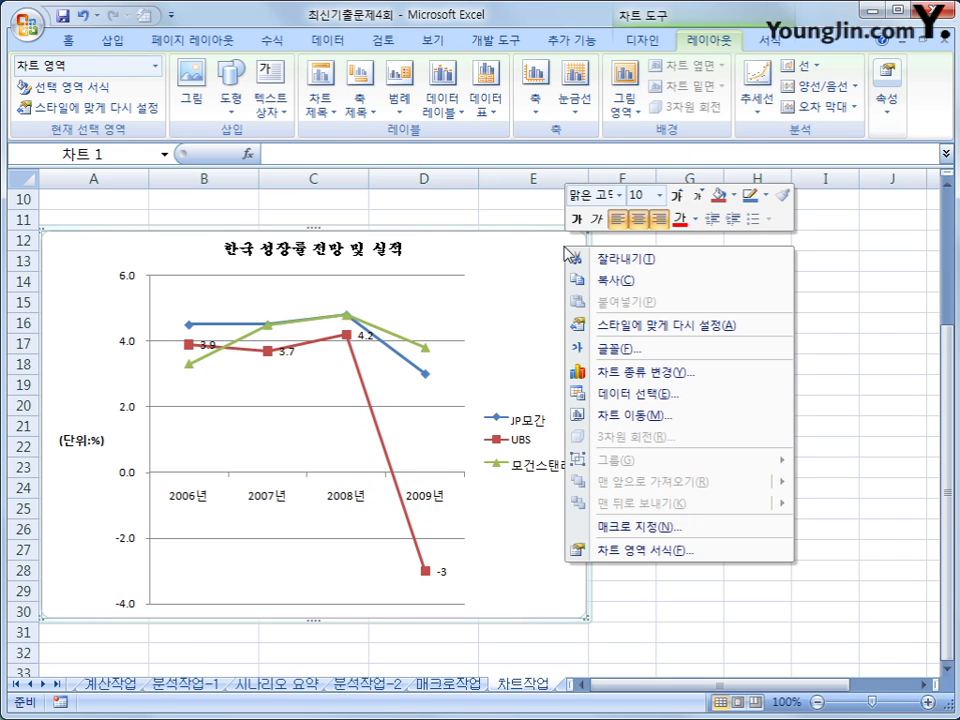
left_click(656, 552)
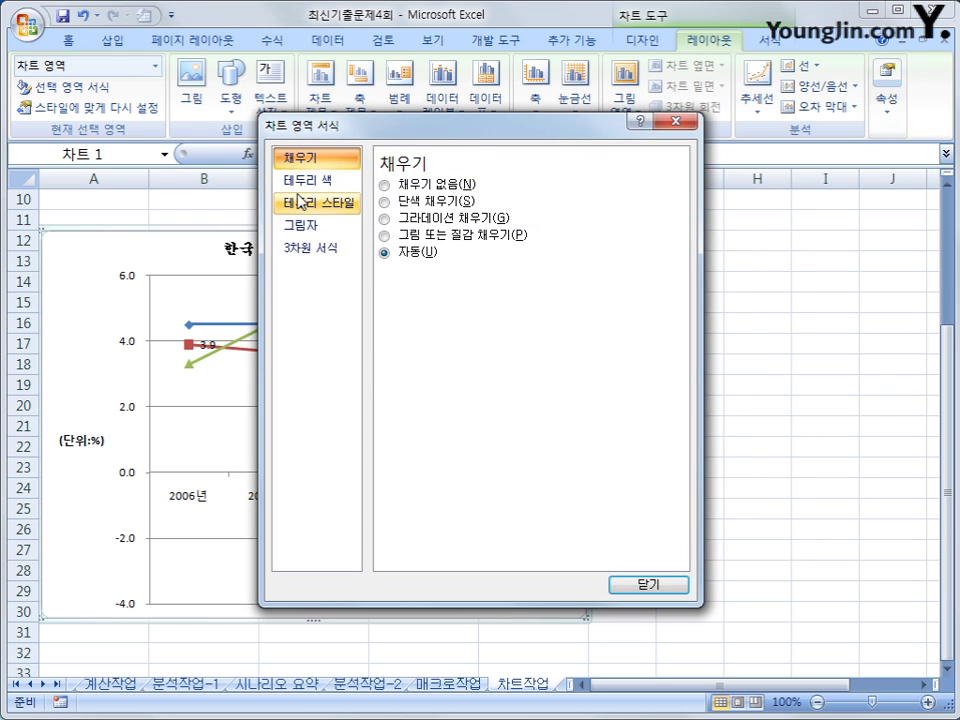
left_click(300, 201)
left_click(385, 382)
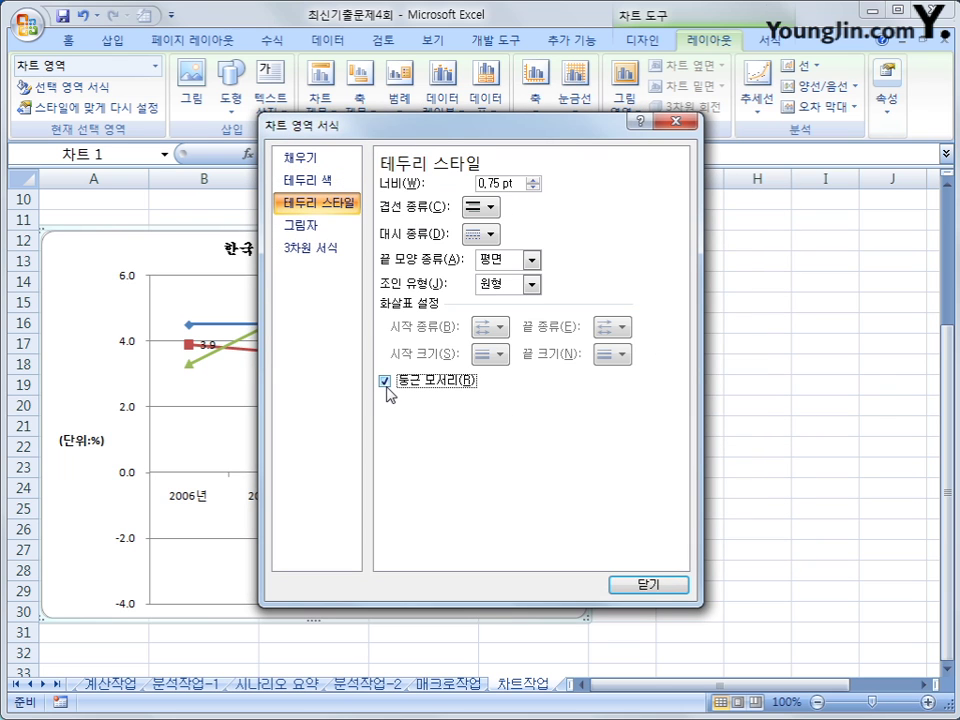
left_click(647, 585)
left_click(743, 584)
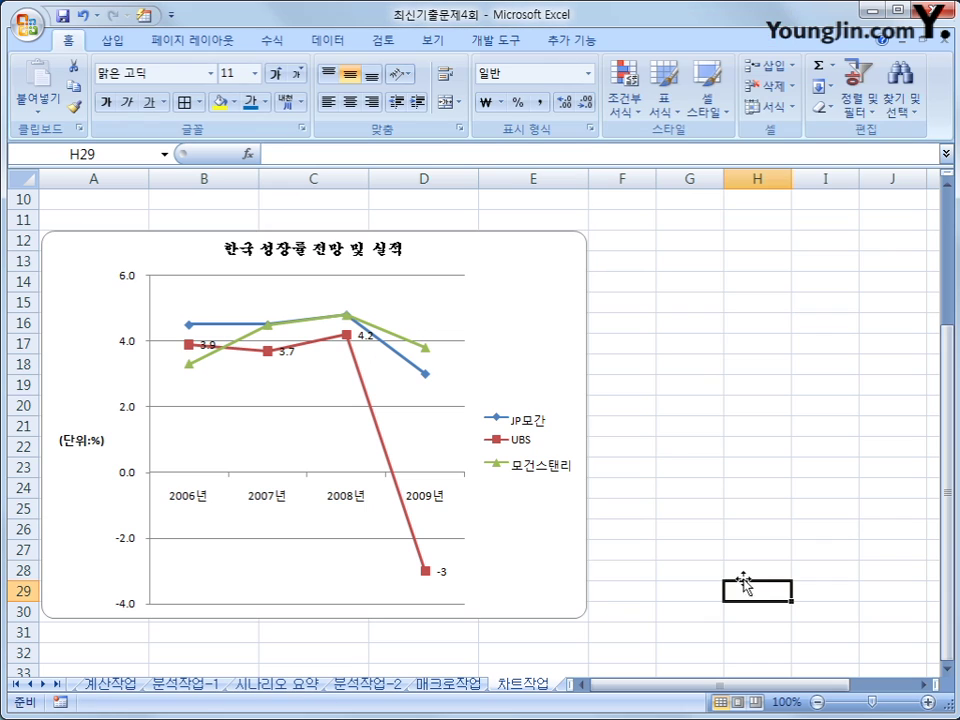